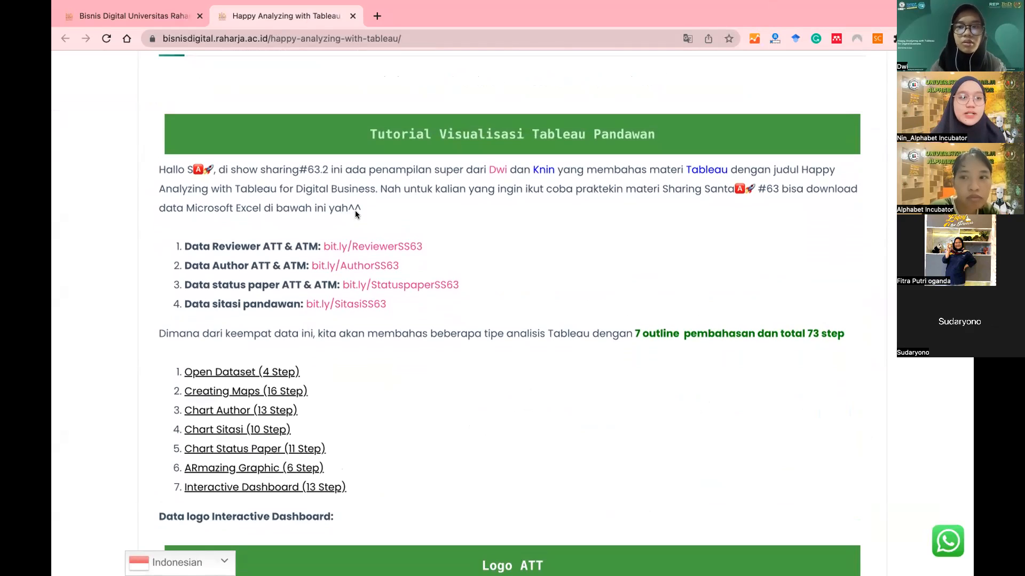
# Step: Scroll the BisDi article past the outline list to the Logo ATT, Logo ATM and Logo Pandawan sections
pyautogui.scroll(-1, 398, 232)
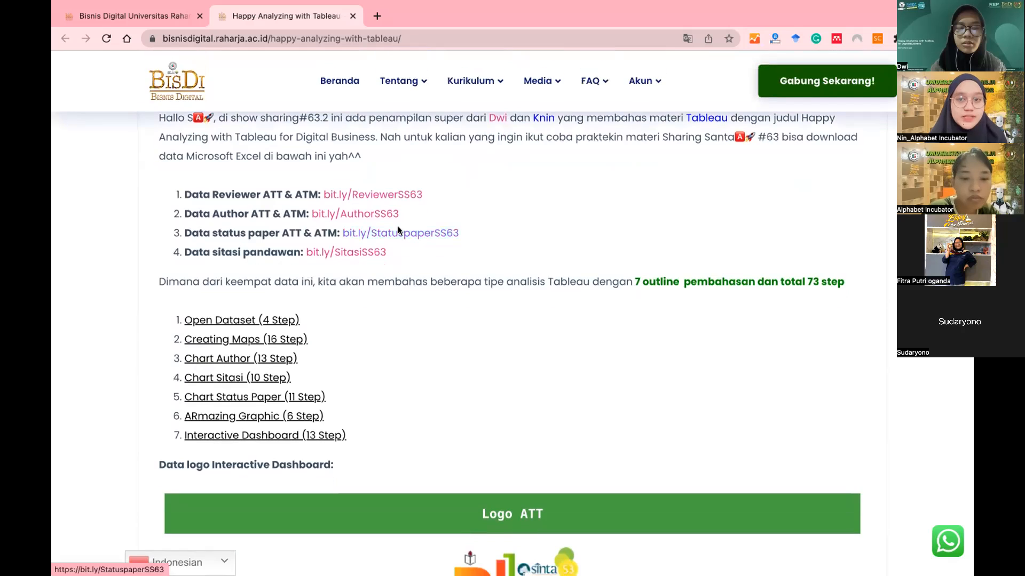
pyautogui.scroll(-1, 398, 229)
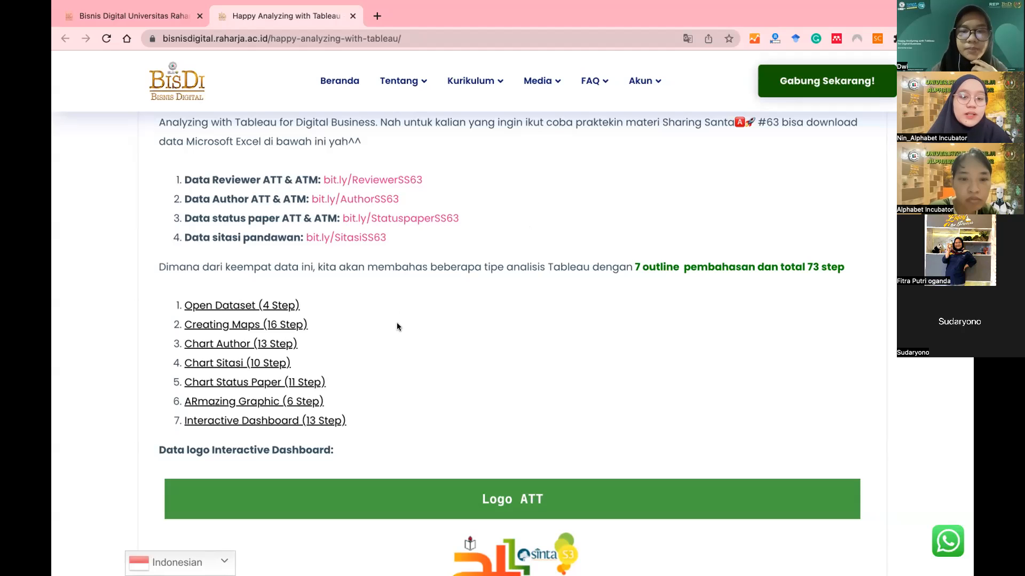
pyautogui.scroll(-1, 396, 326)
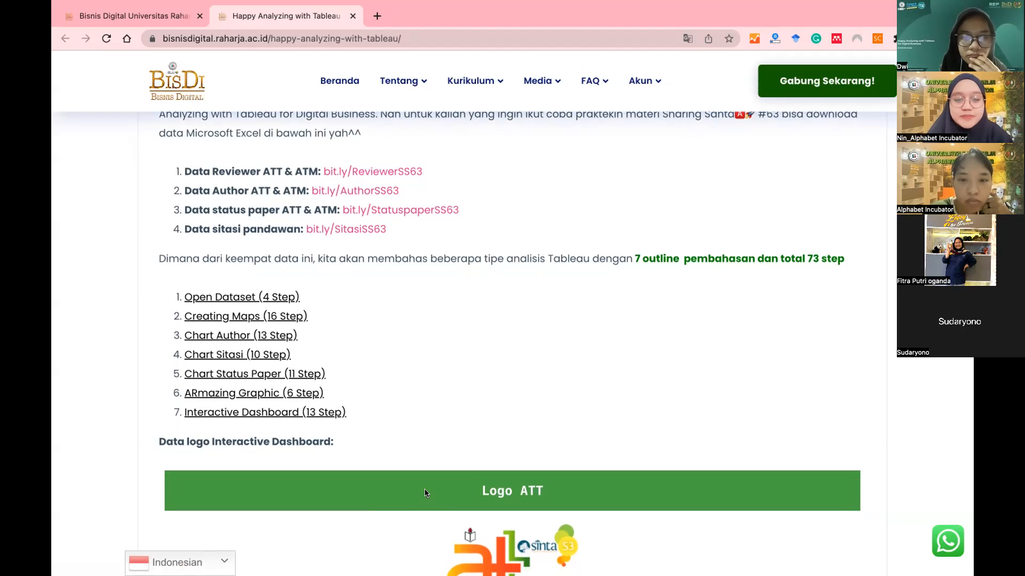
pyautogui.scroll(-7, 393, 376)
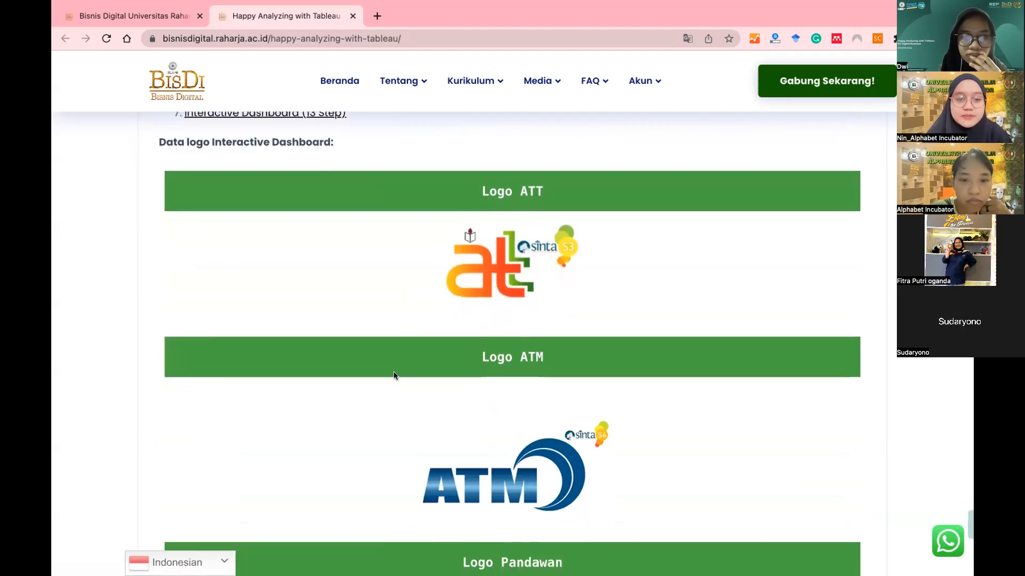
pyautogui.scroll(2, 394, 375)
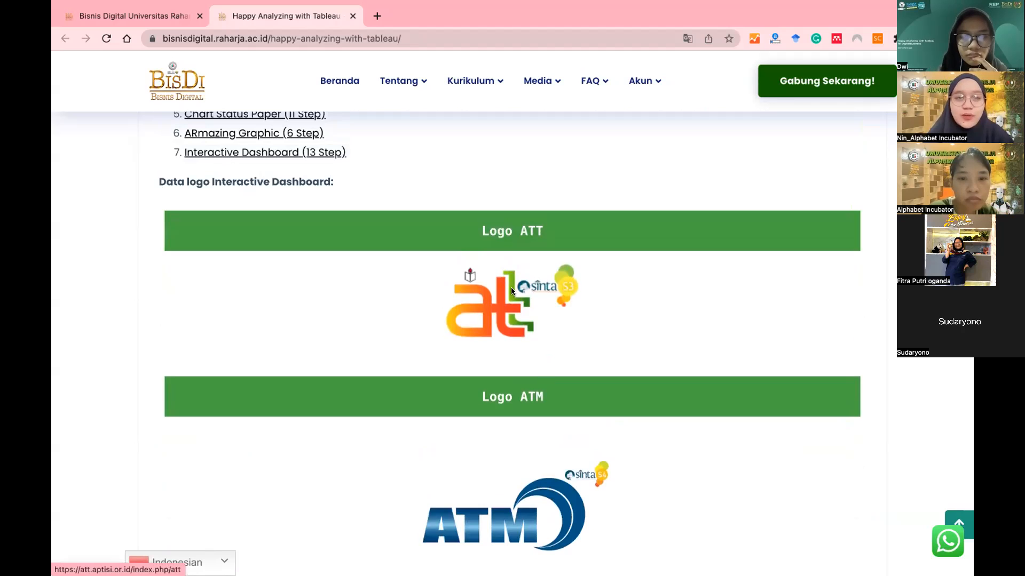
pyautogui.scroll(-1, 510, 288)
pyautogui.scroll(1, 510, 288)
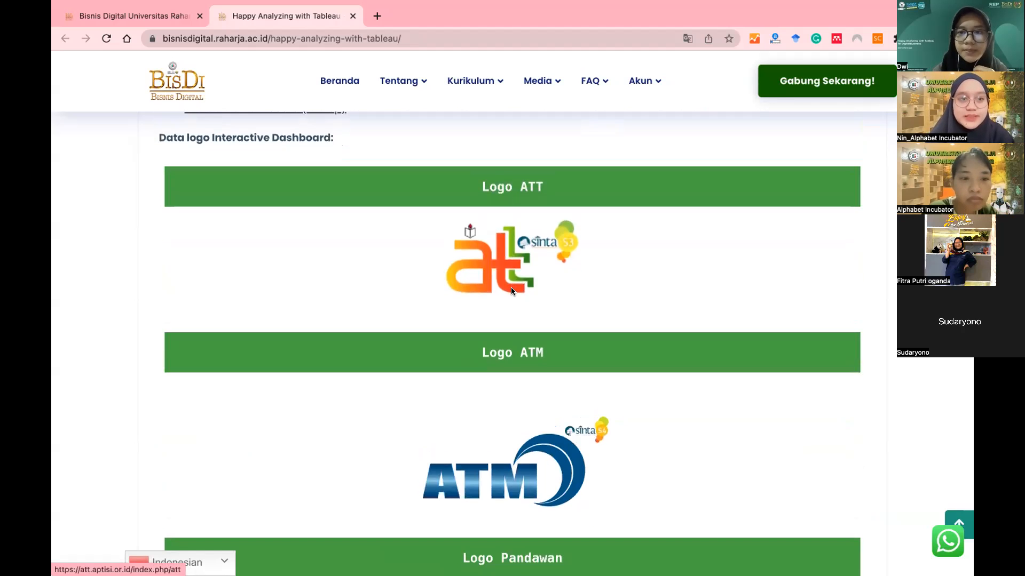
pyautogui.scroll(-10, 510, 287)
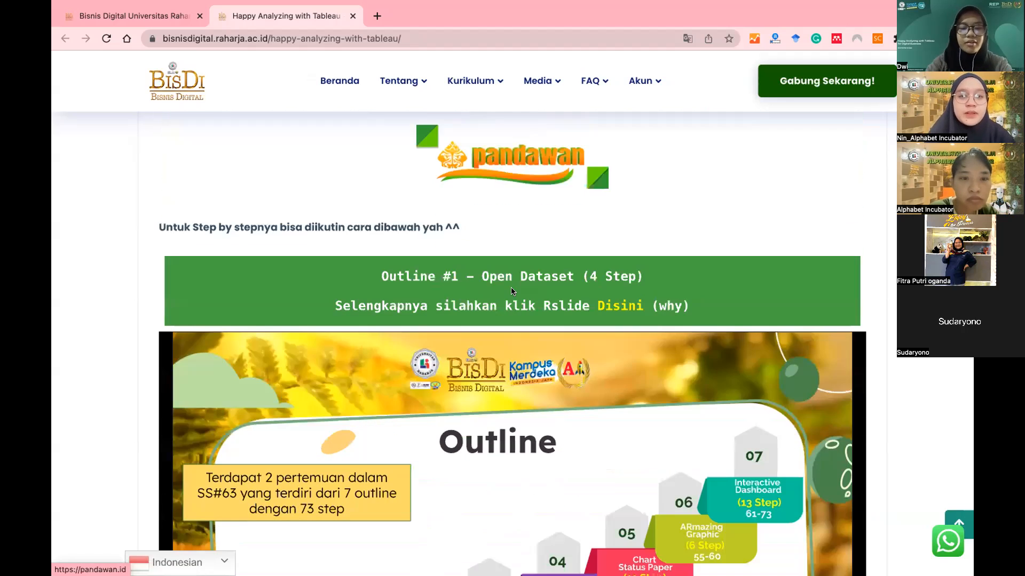
# Step: Start the embedded slide deck and settle on slide 2, the Outline of seven topics and 73 steps
pyautogui.scroll(-2, 511, 287)
pyautogui.click(511, 287)
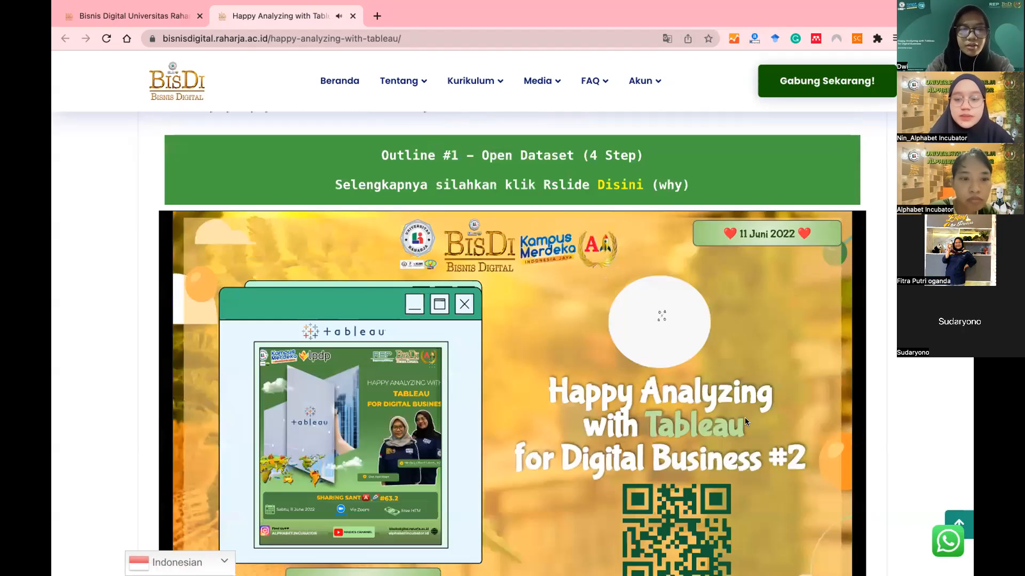
pyautogui.scroll(-3, 934, 375)
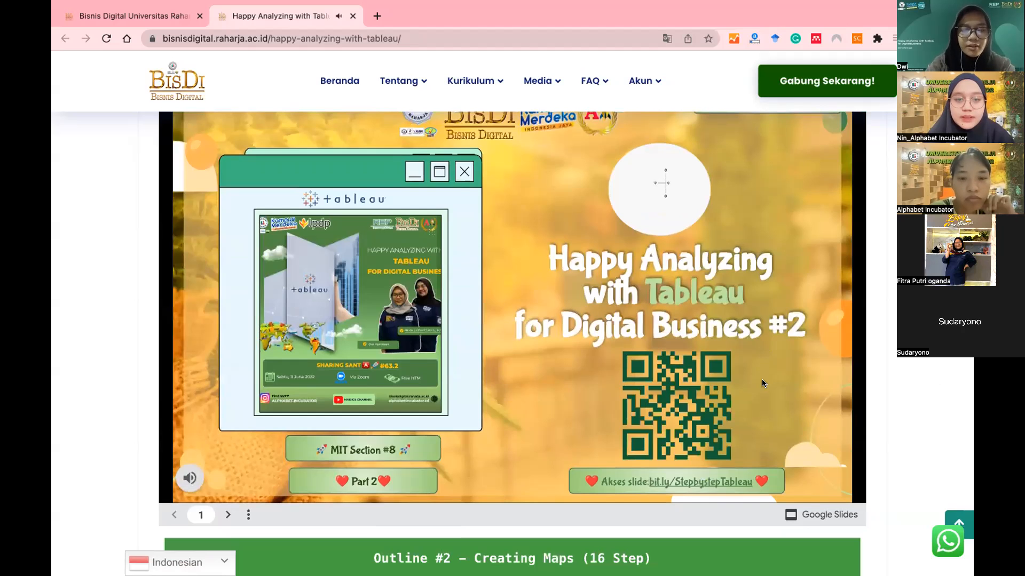
pyautogui.click(761, 378)
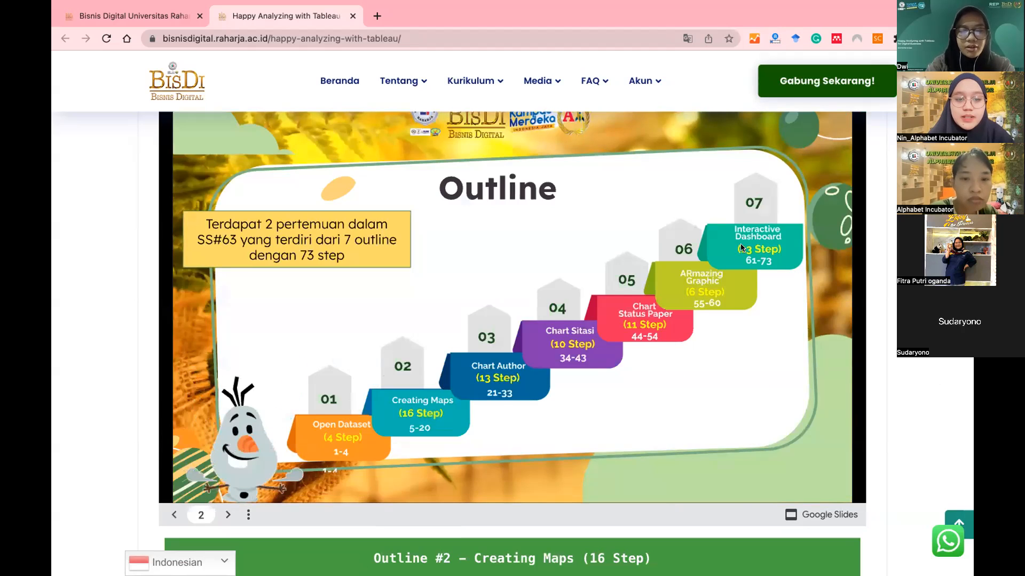
pyautogui.click(835, 352)
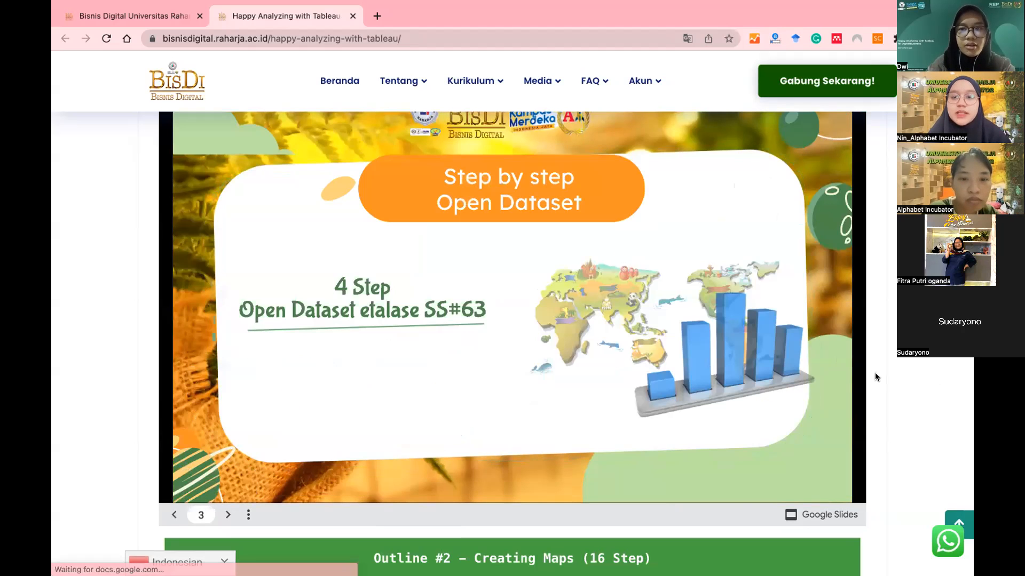
pyautogui.press('Left')
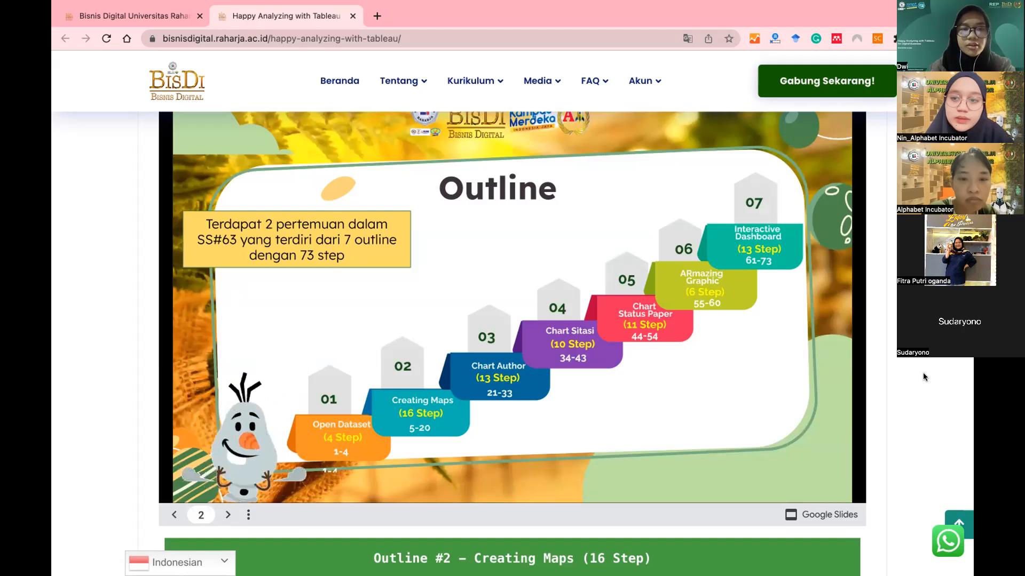
pyautogui.scroll(1, 925, 377)
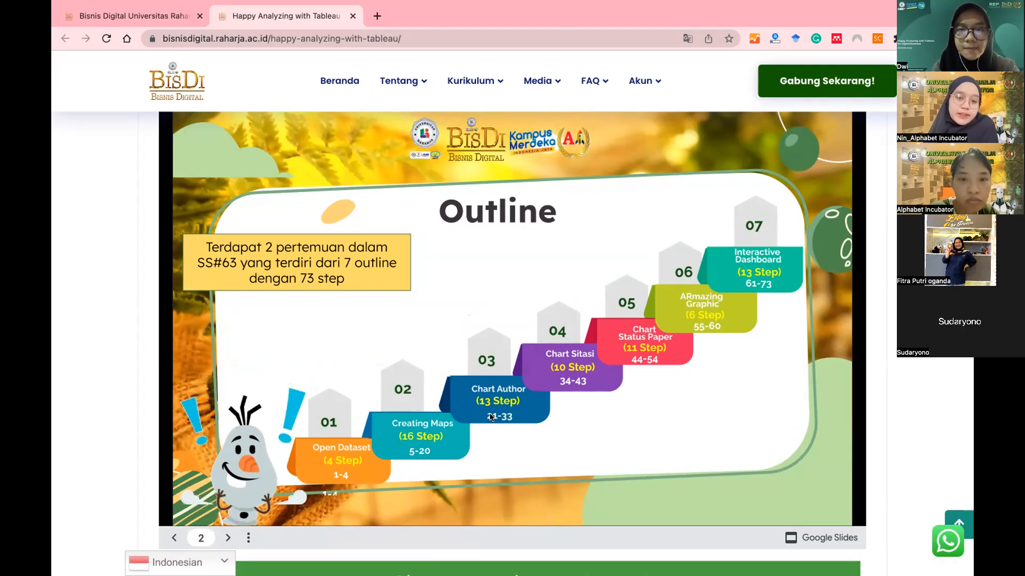
pyautogui.scroll(-6, 885, 434)
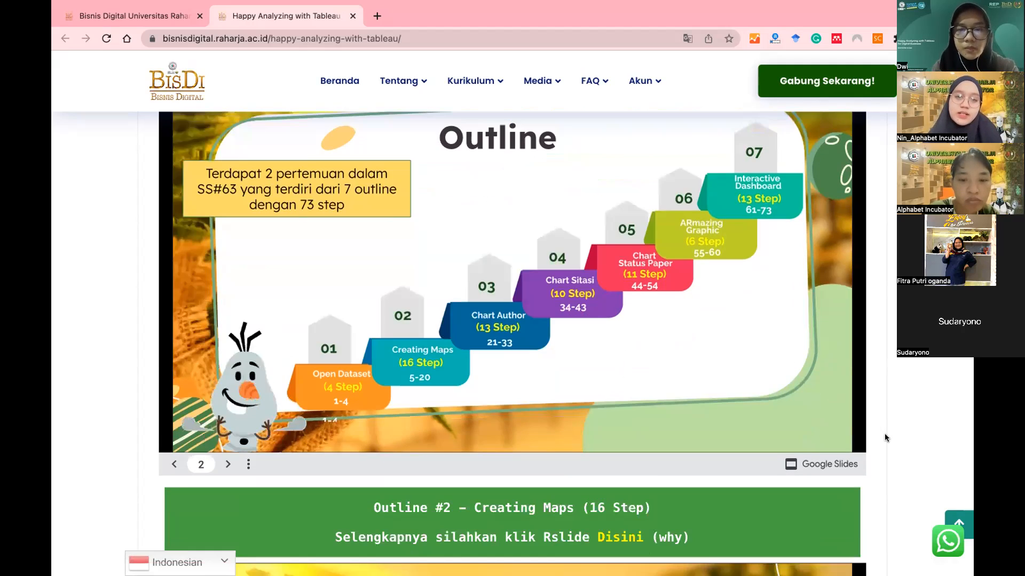
pyautogui.scroll(-1, 885, 433)
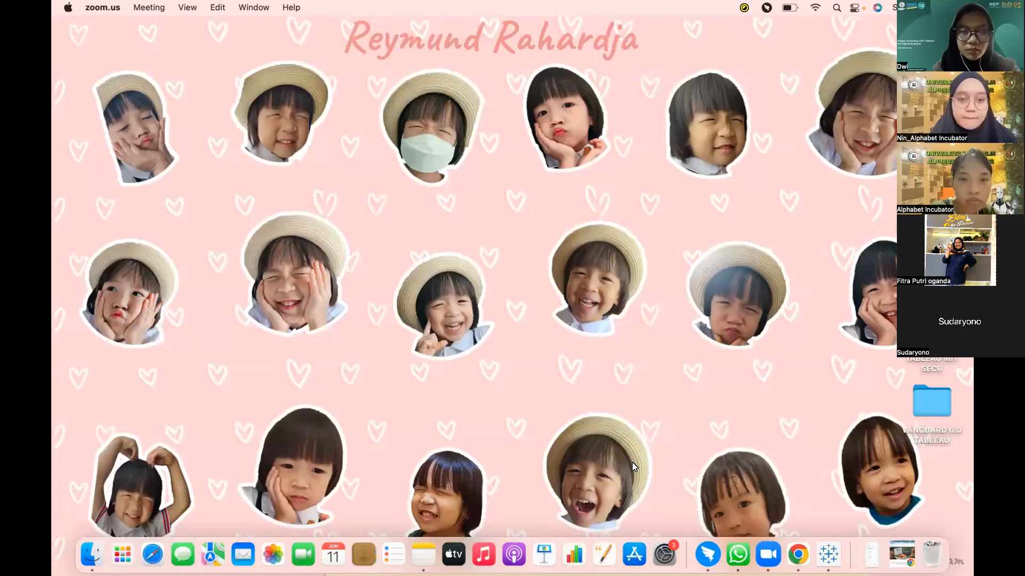
# Step: Bring Tableau forward and show the Data Author sheet's bar chart of papers published
pyautogui.click(827, 555)
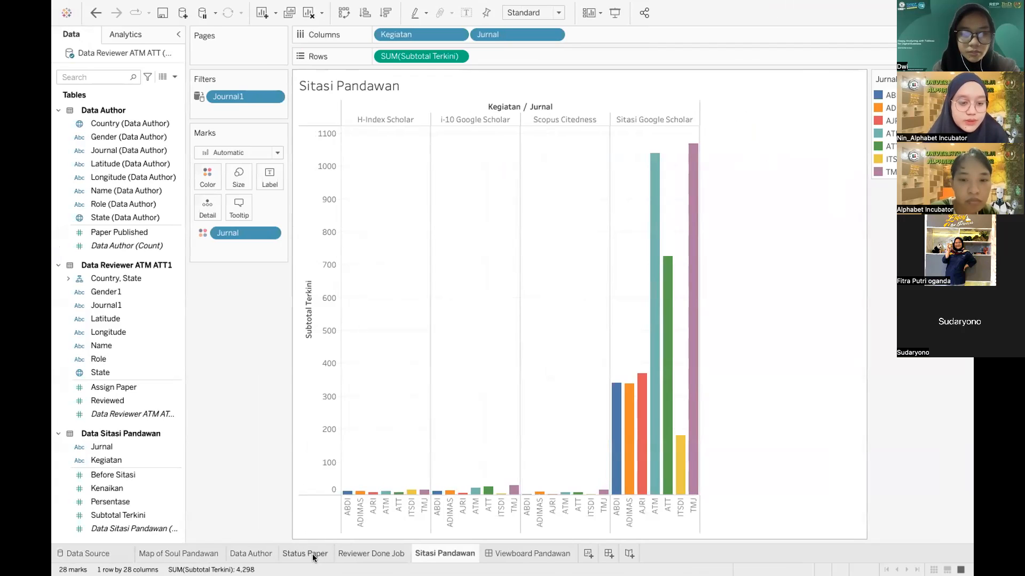
pyautogui.click(252, 554)
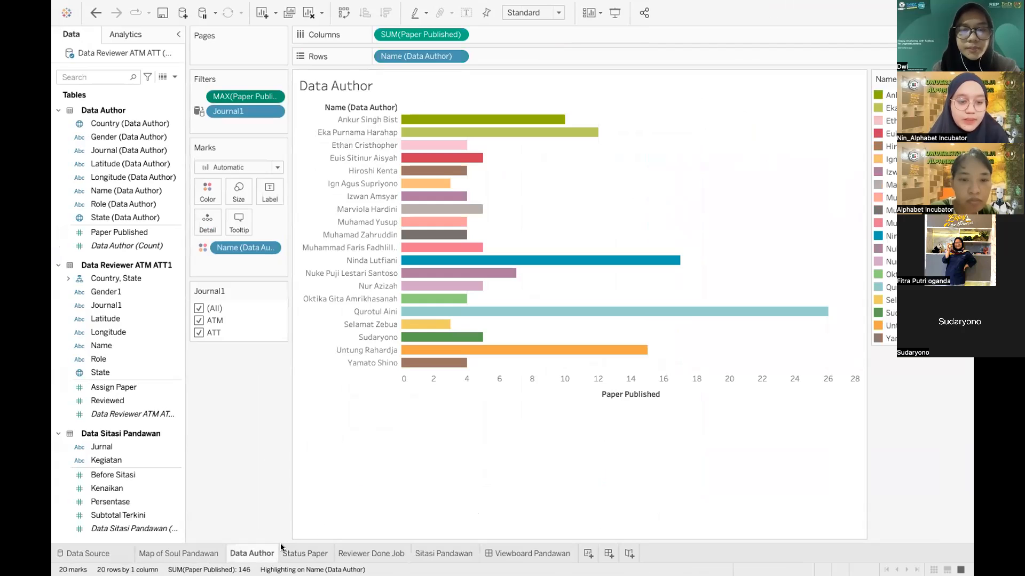
pyautogui.moveTo(282, 547)
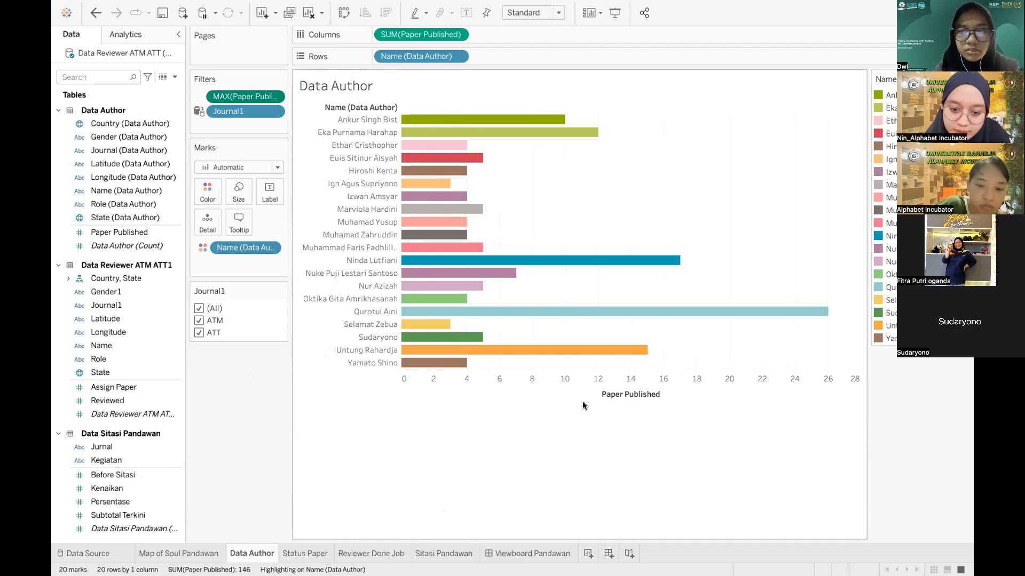
# Step: Return to Chrome and scroll to the 'Outline #3 – Chart Author (13 Step)' section
pyautogui.hotkey('ctrl', 'Up')
pyautogui.click(549, 57)
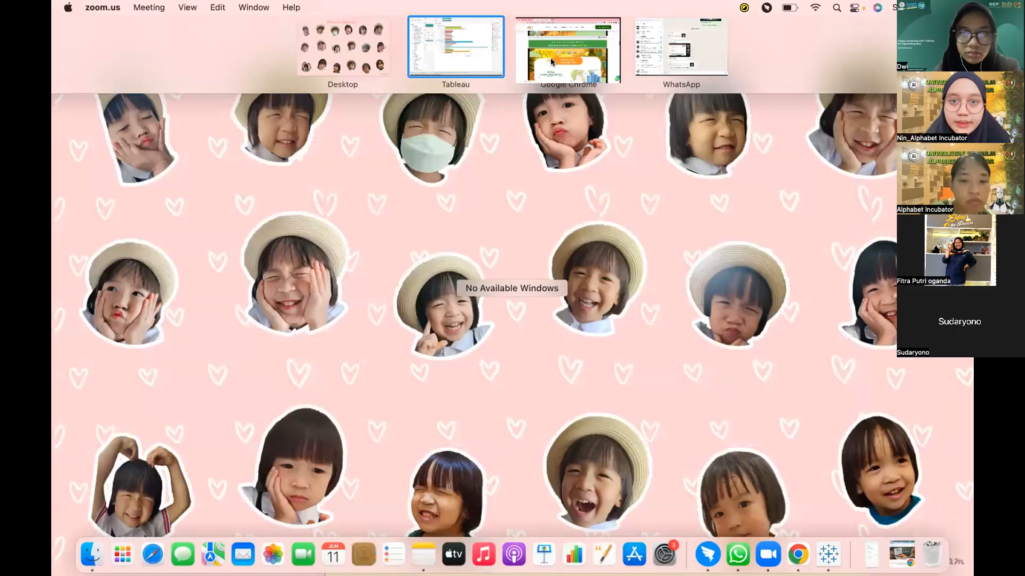
pyautogui.scroll(-5, 587, 368)
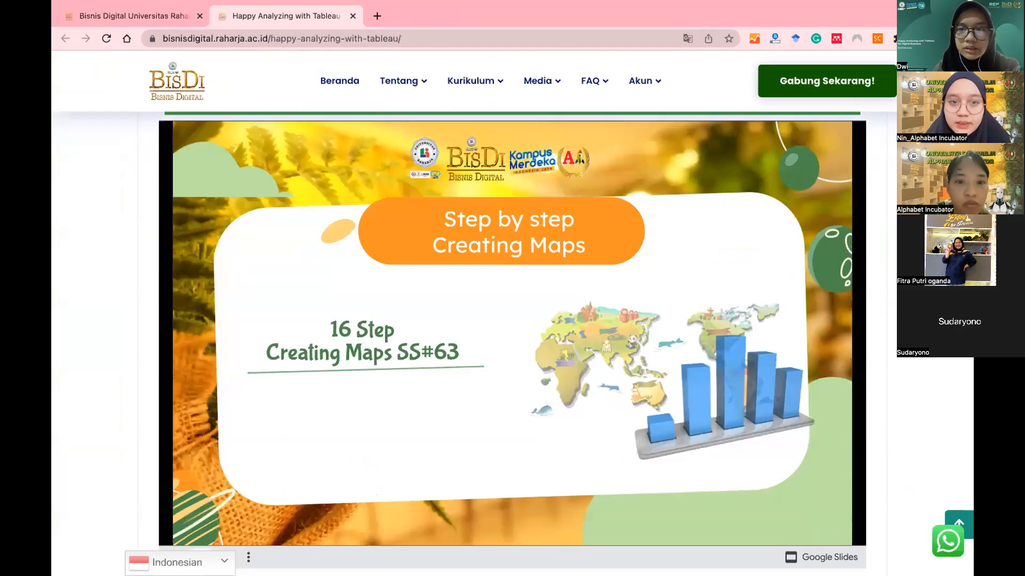
pyautogui.scroll(-4, 512, 343)
pyautogui.scroll(-1, 512, 343)
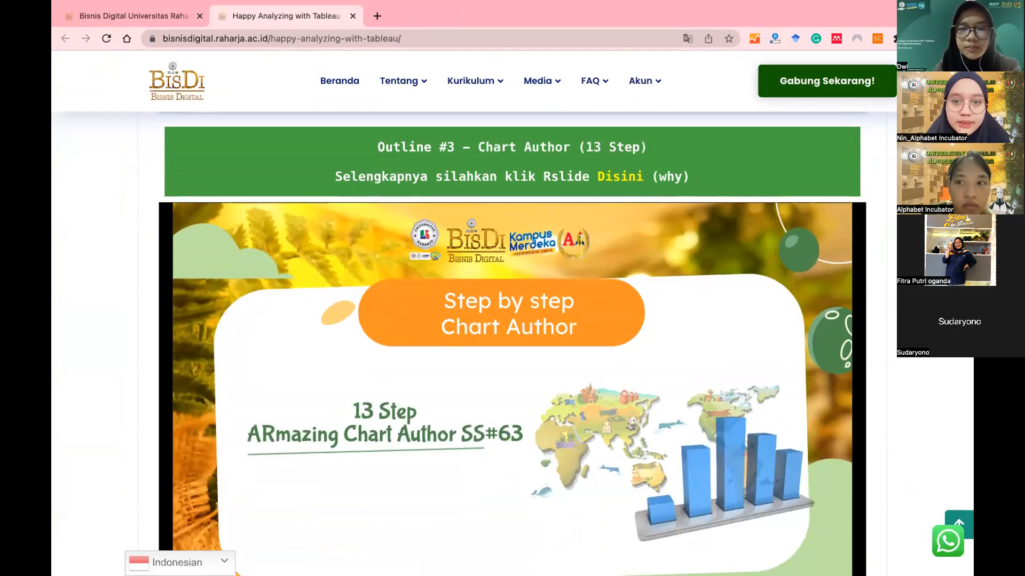
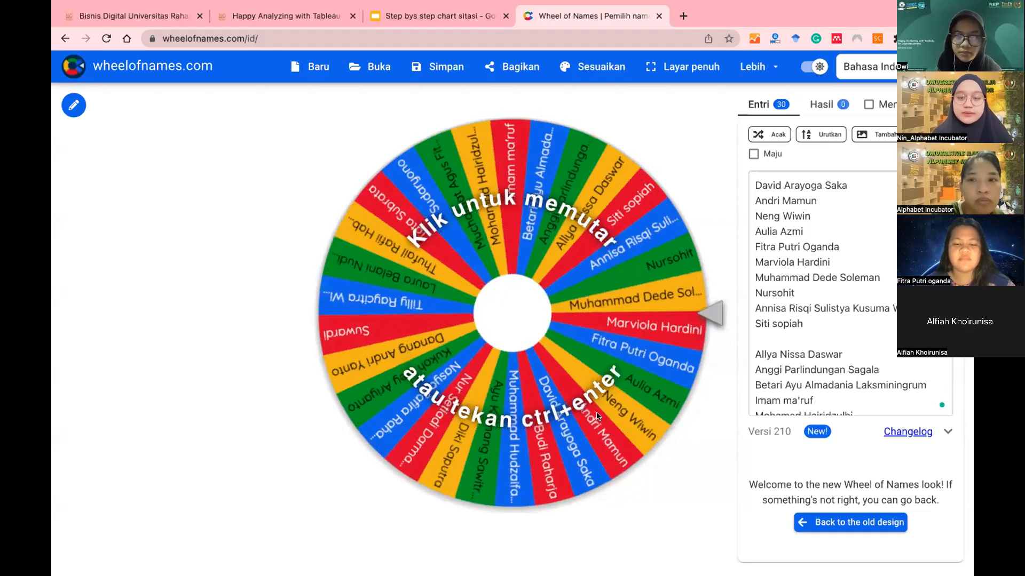
# Step: Spin the Wheel of Names to pick a participant
pyautogui.click(596, 416)
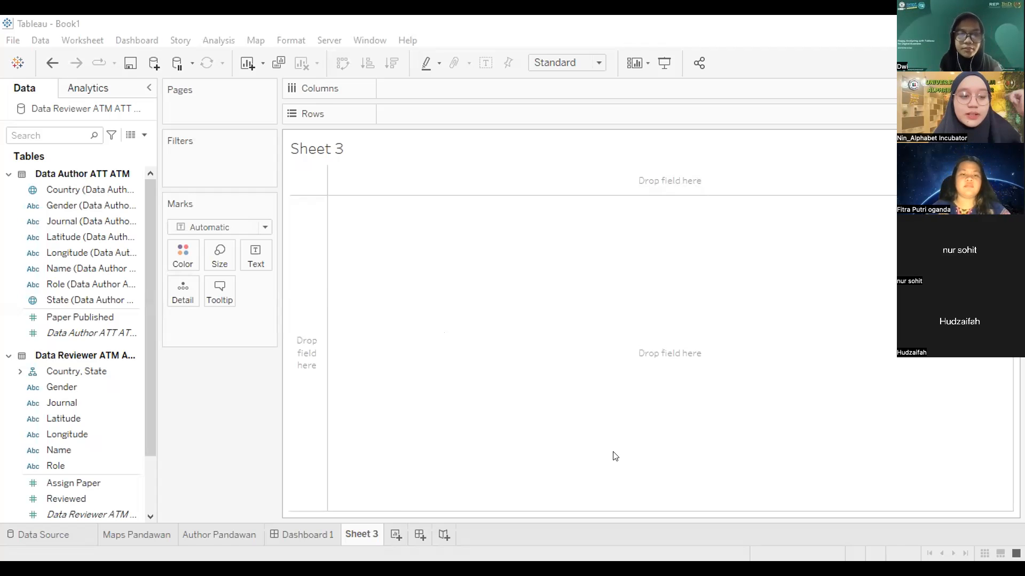
# Step: Review the Author Pandawan bar chart, then go to the workbook's Data Source page
pyautogui.click(220, 528)
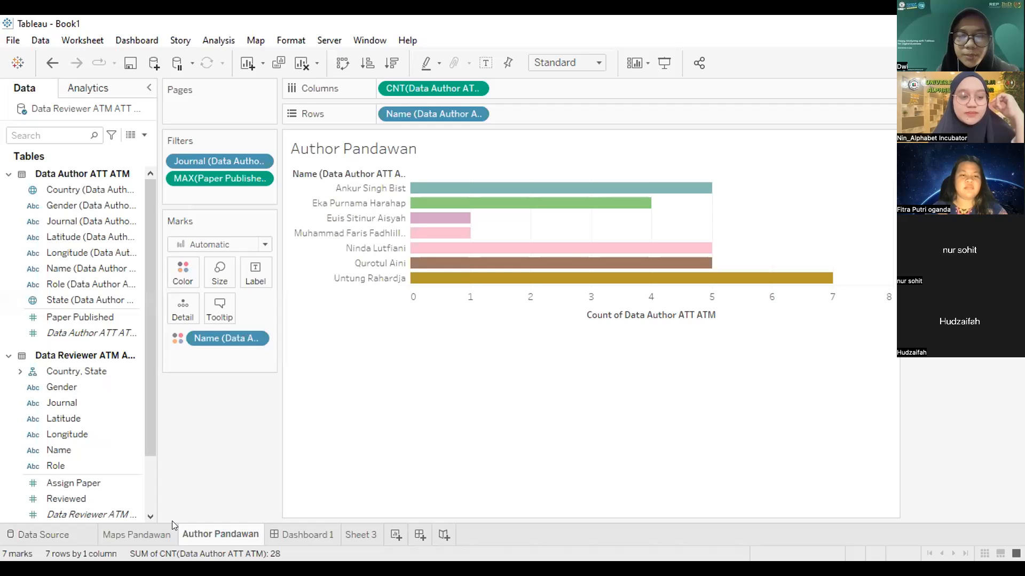
pyautogui.click(43, 535)
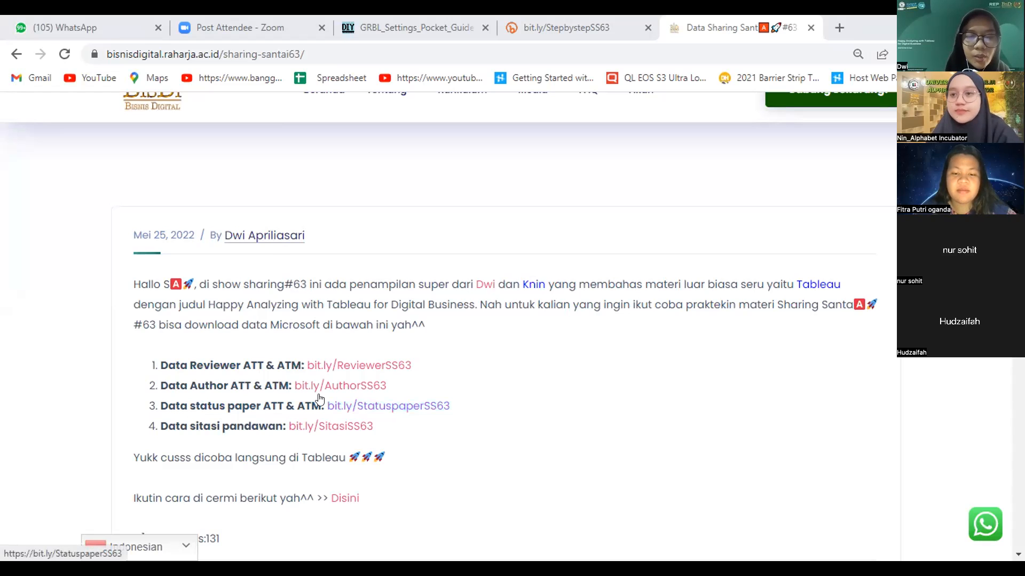
pyautogui.scroll(-3, 243, 327)
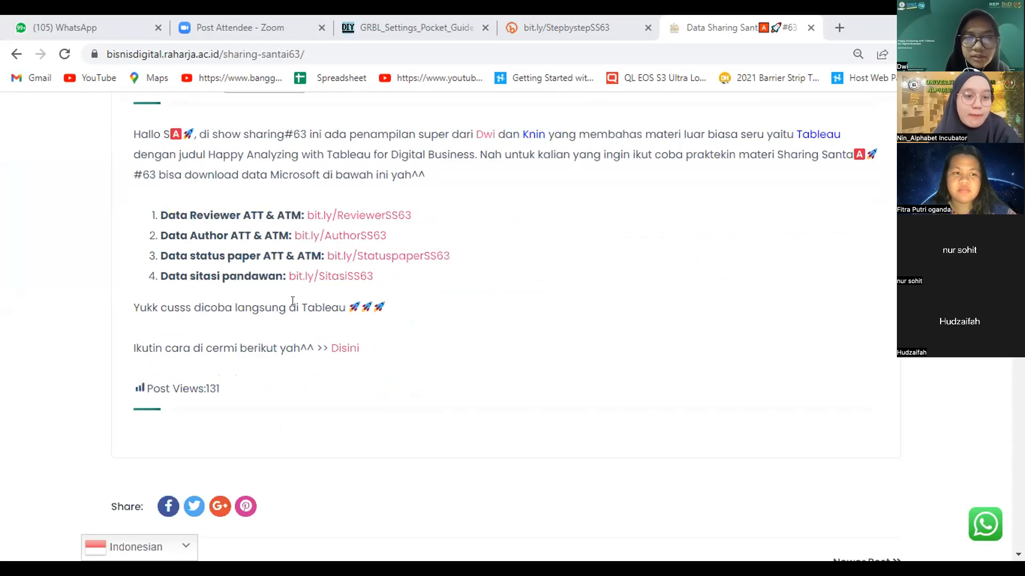
pyautogui.click(322, 284)
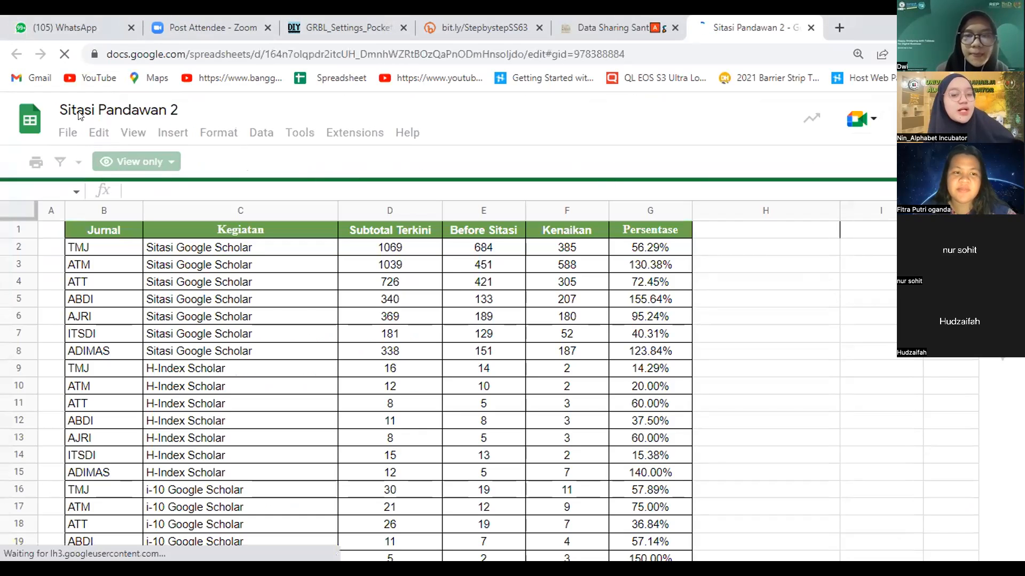
# Step: Download the Sitasi Pandawan 2 sheet as a Microsoft Excel (.xlsx) file
pyautogui.click(64, 135)
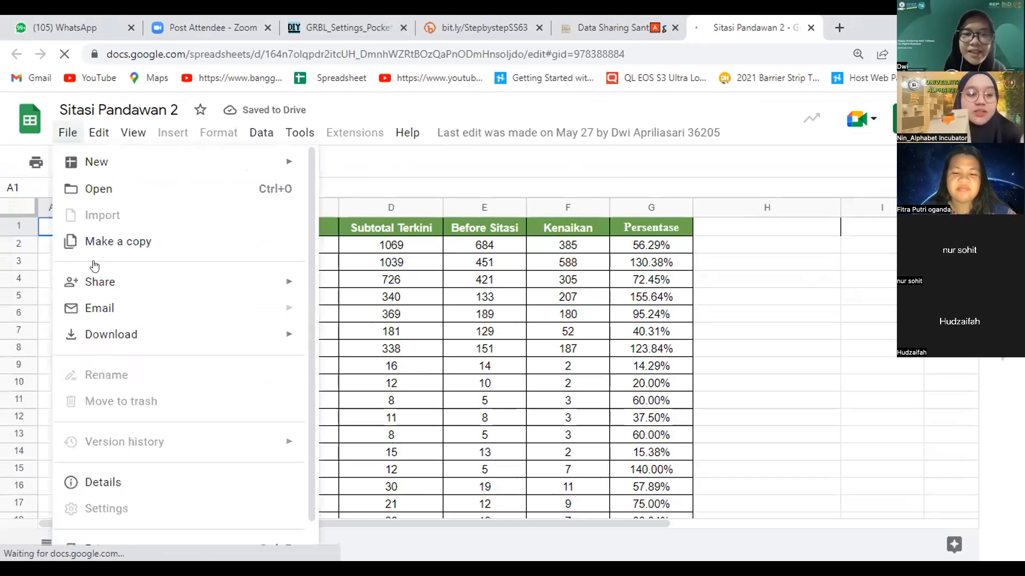
pyautogui.moveTo(105, 332)
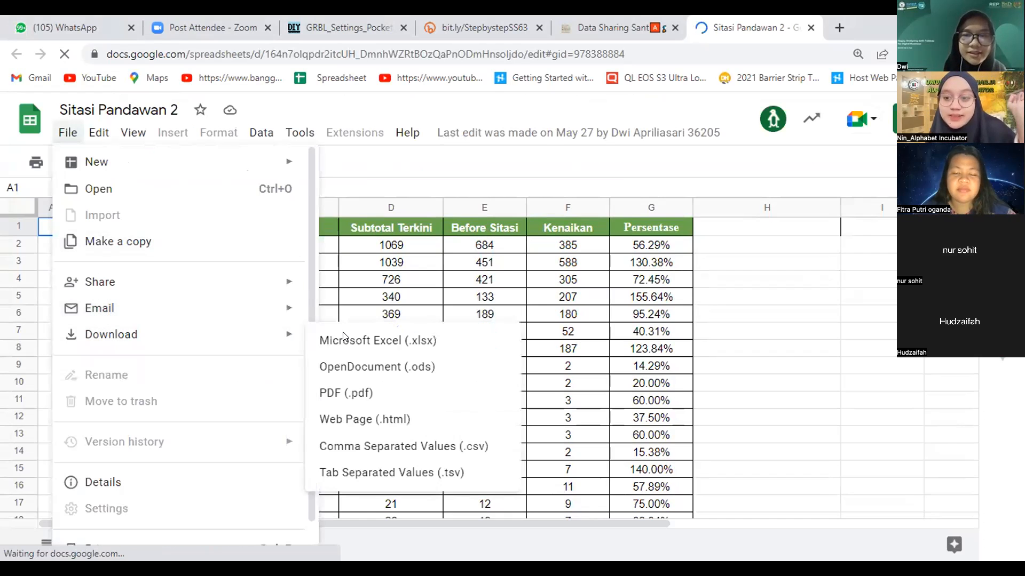
pyautogui.moveTo(208, 327)
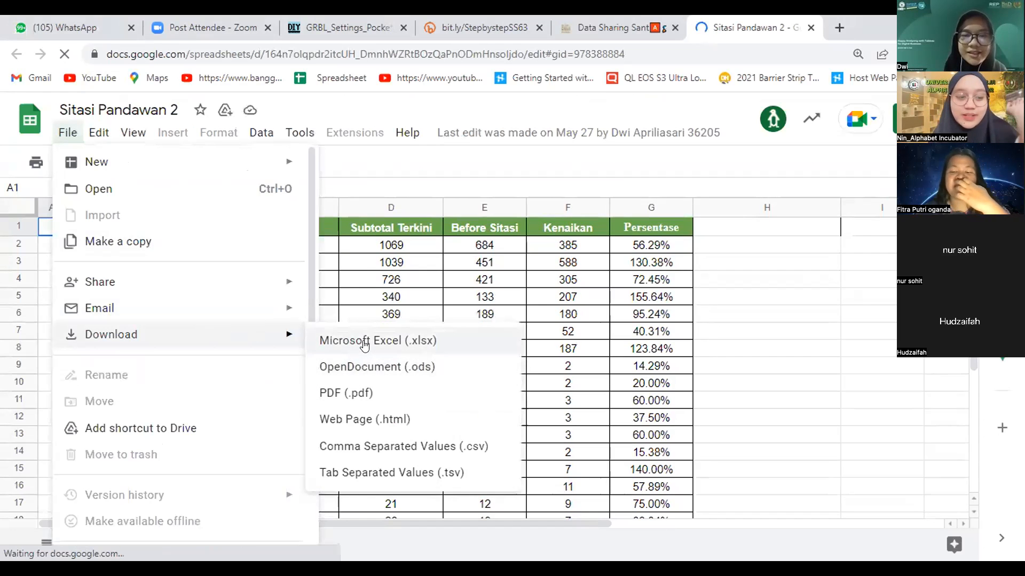
pyautogui.click(360, 340)
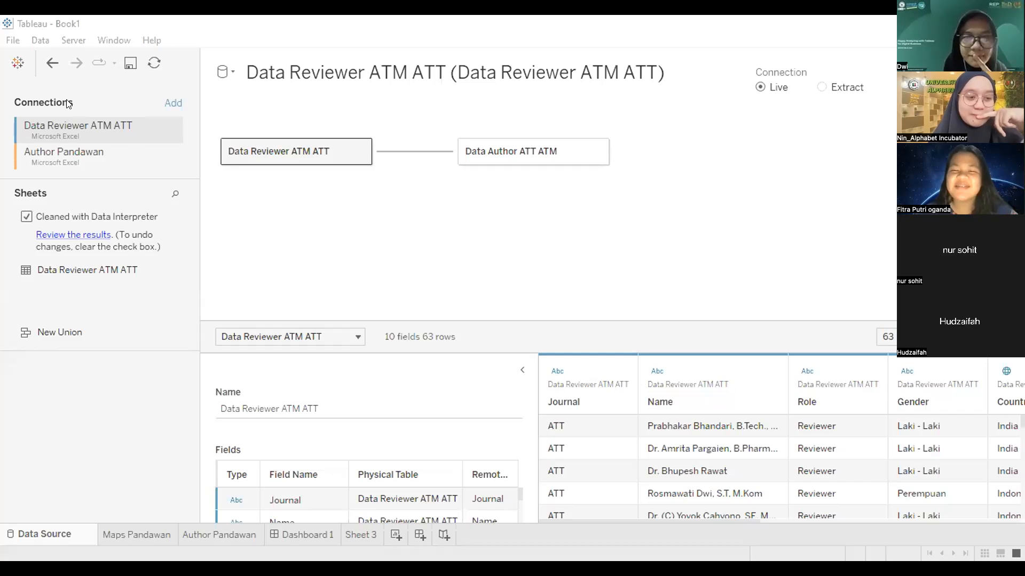
# Step: Open Sitasi Pandawan 2.xlsx from Downloads as the workbook's data source
pyautogui.click(17, 42)
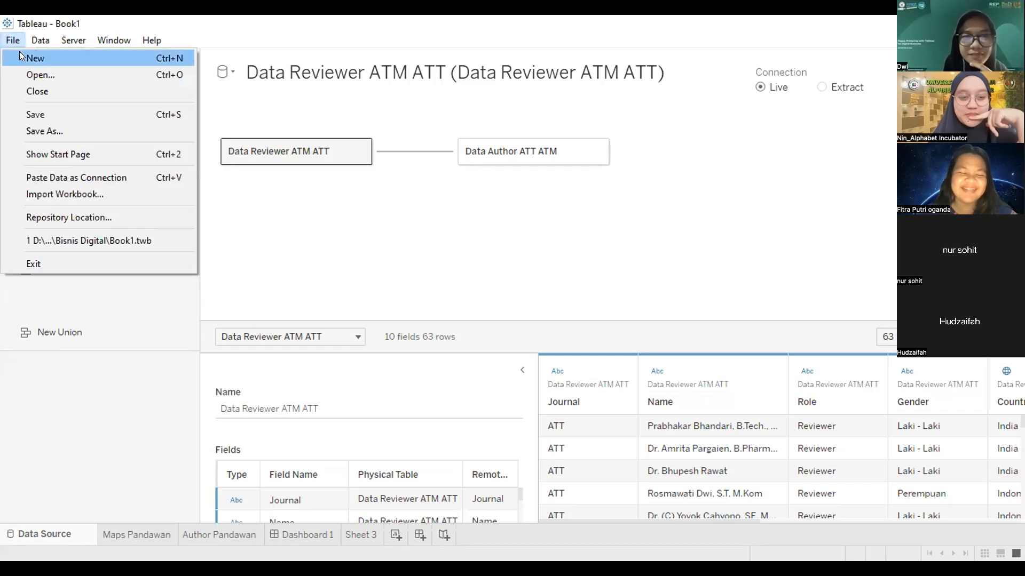
pyautogui.click(411, 256)
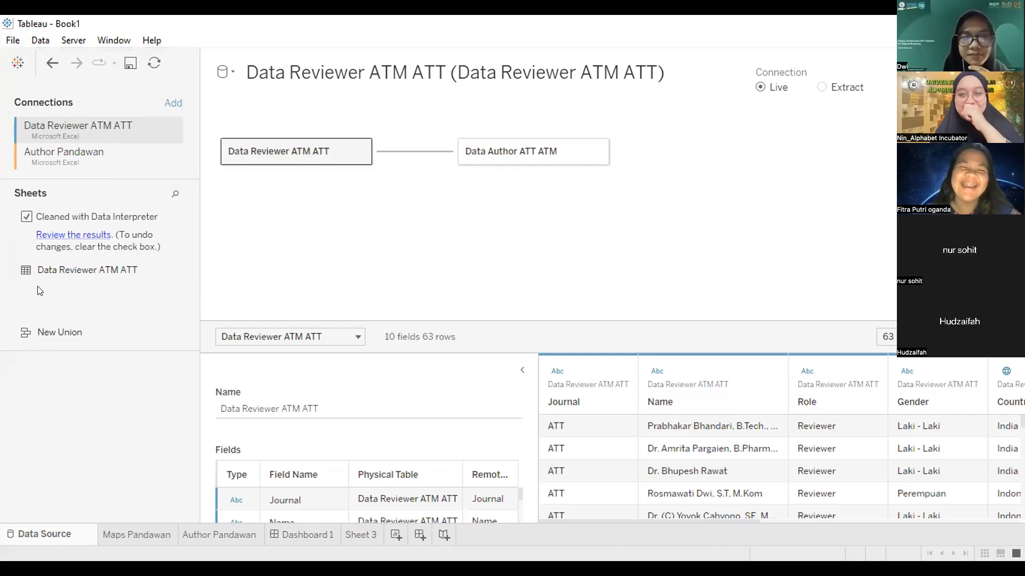
pyautogui.click(16, 42)
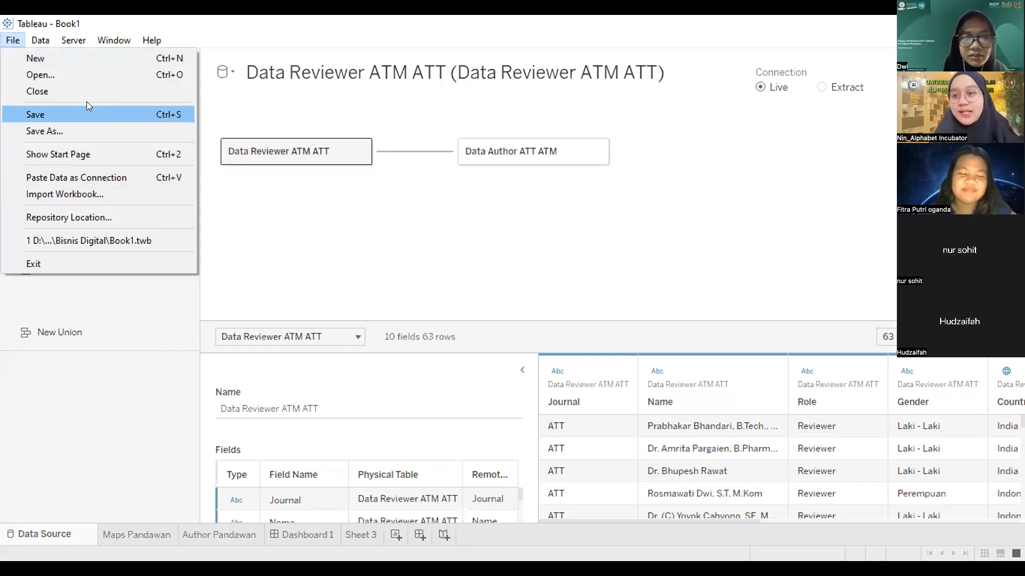
pyautogui.click(51, 70)
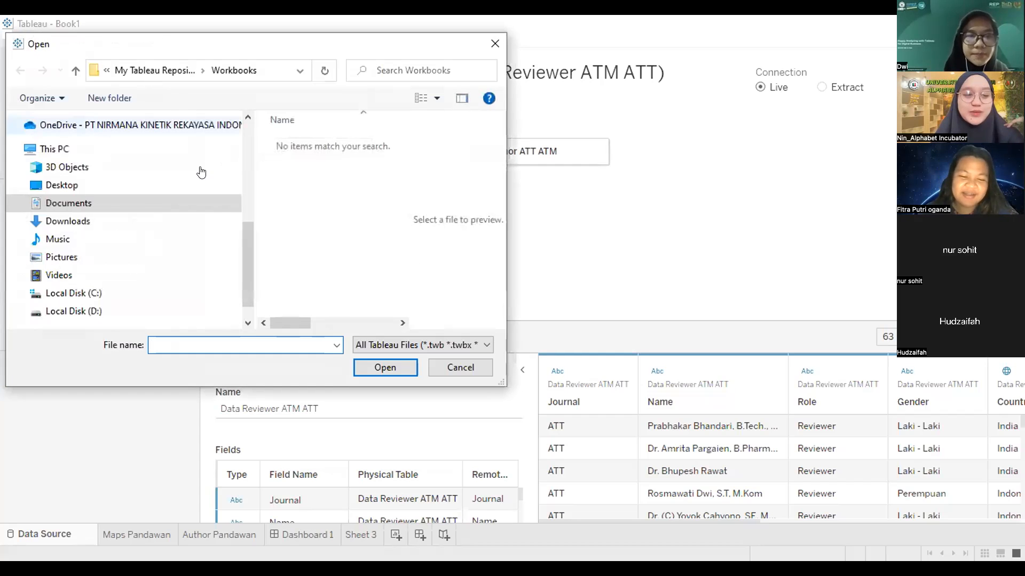
pyautogui.click(132, 220)
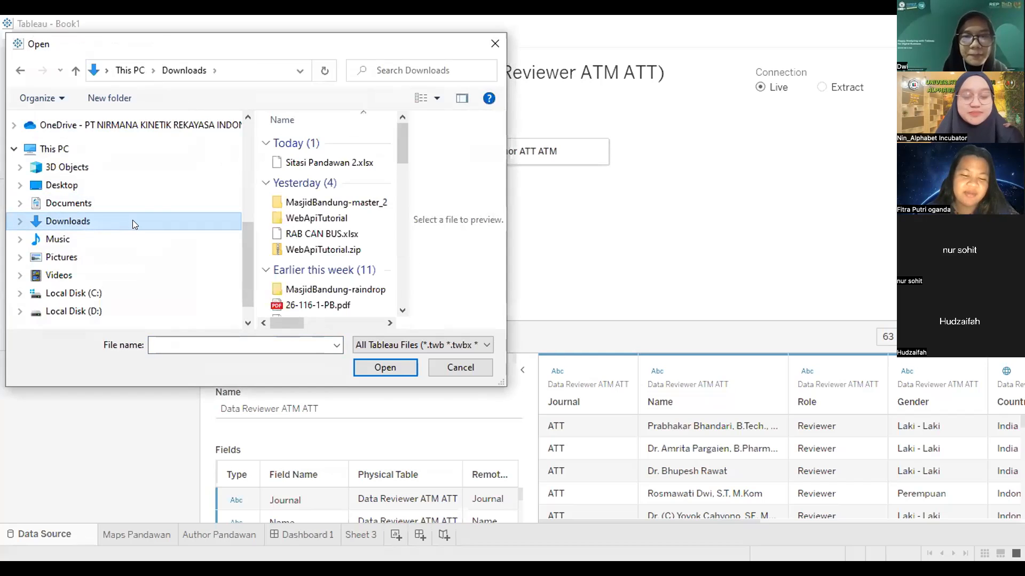
pyautogui.click(326, 163)
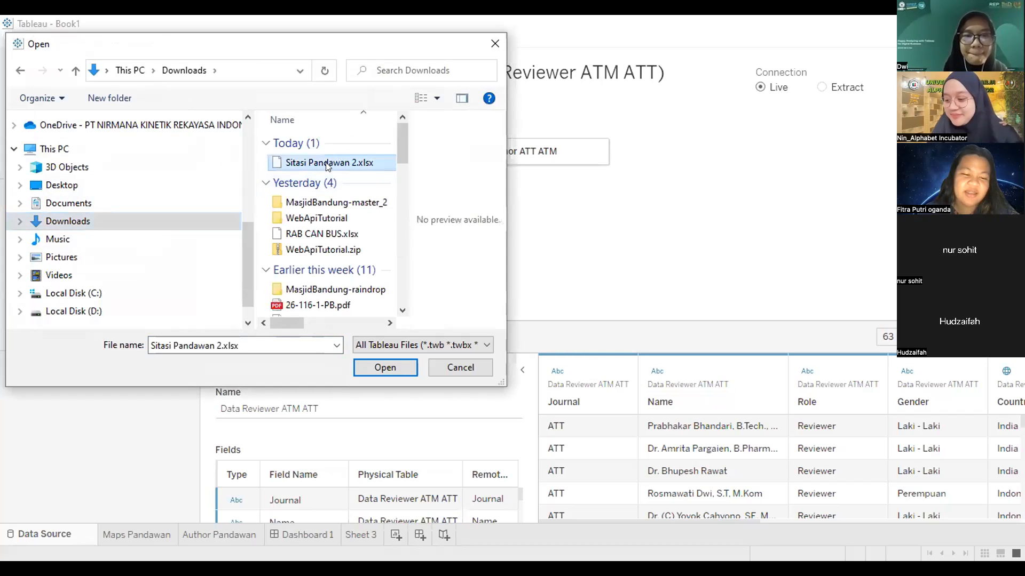
pyautogui.click(377, 372)
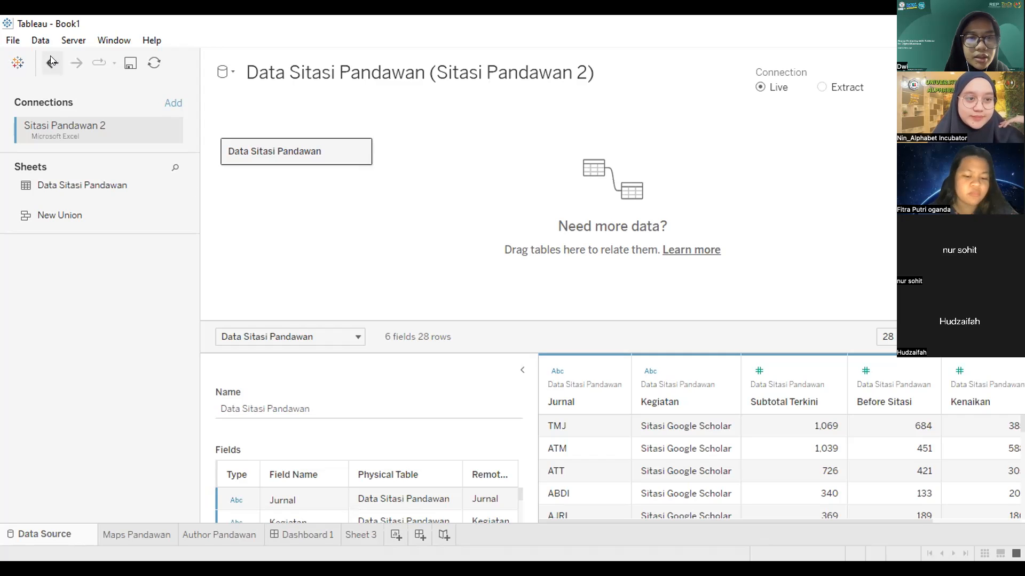
# Step: Undo the data source replacement to restore the Data Reviewer and Data Author model
pyautogui.click(174, 104)
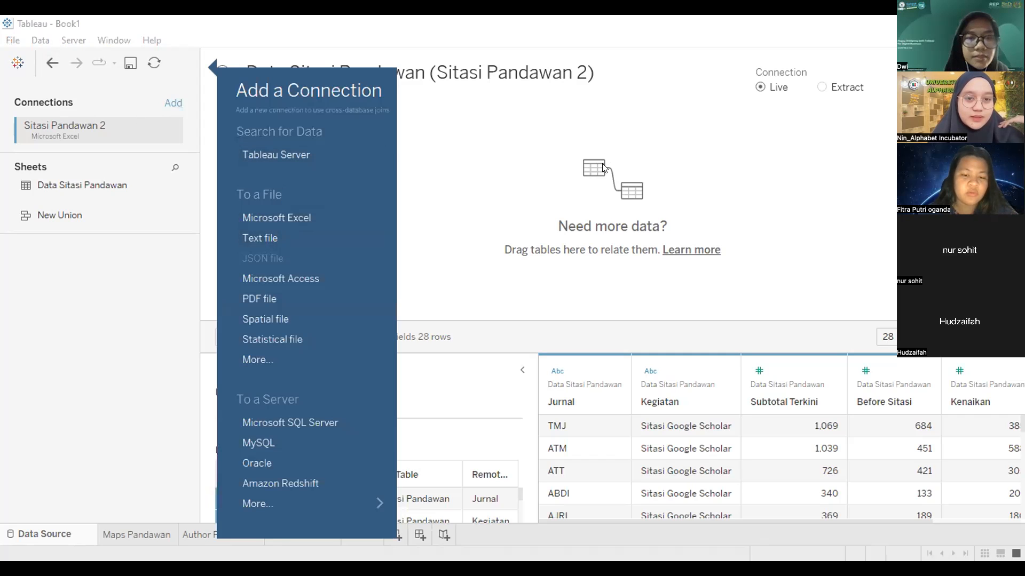
pyautogui.click(602, 165)
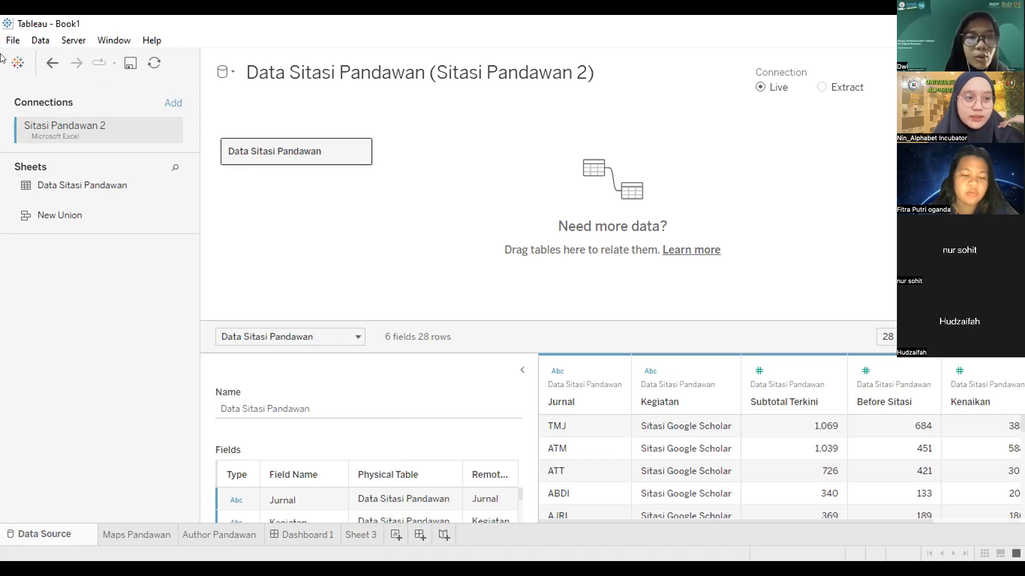
pyautogui.click(51, 62)
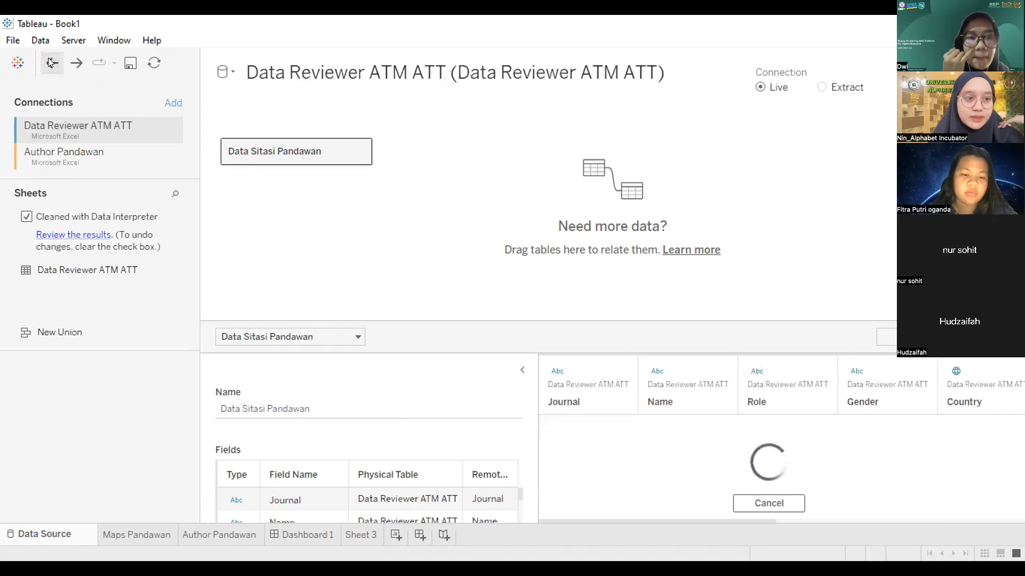
# Step: Add Sitasi Pandawan 2.xlsx as a third Microsoft Excel connection
pyautogui.click(170, 104)
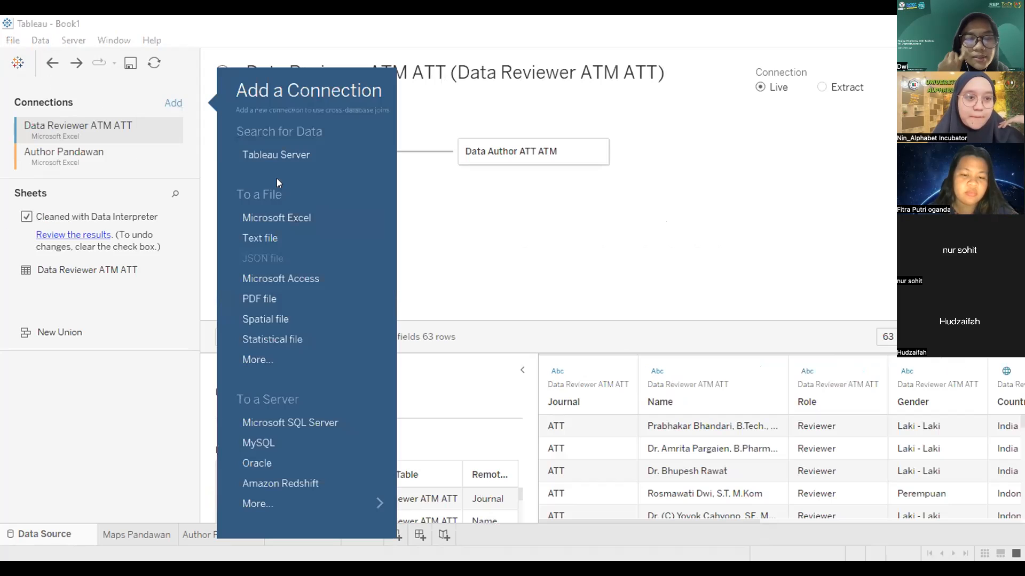
pyautogui.click(280, 219)
pyautogui.click(320, 163)
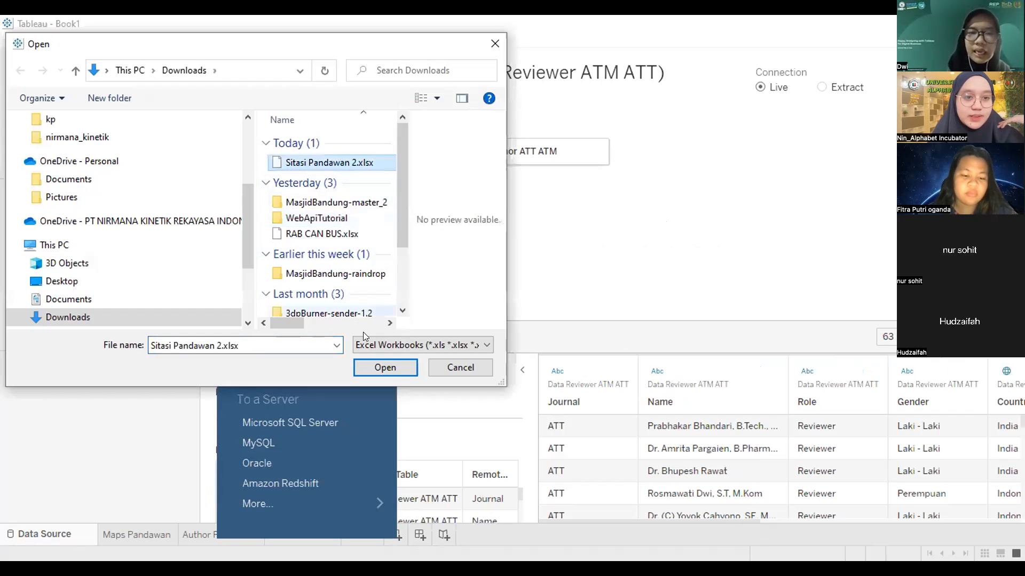
pyautogui.click(367, 368)
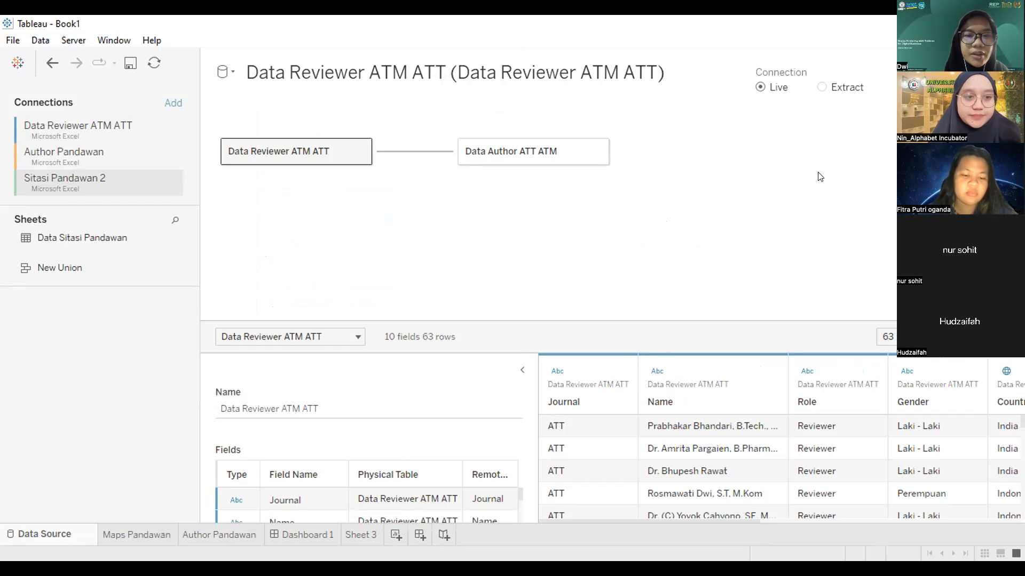
# Step: Relate Data Sitasi Pandawan to Data Reviewer ATM ATT by matching Journal to Jurnal
pyautogui.moveTo(78, 244); pyautogui.dragTo(344, 230)
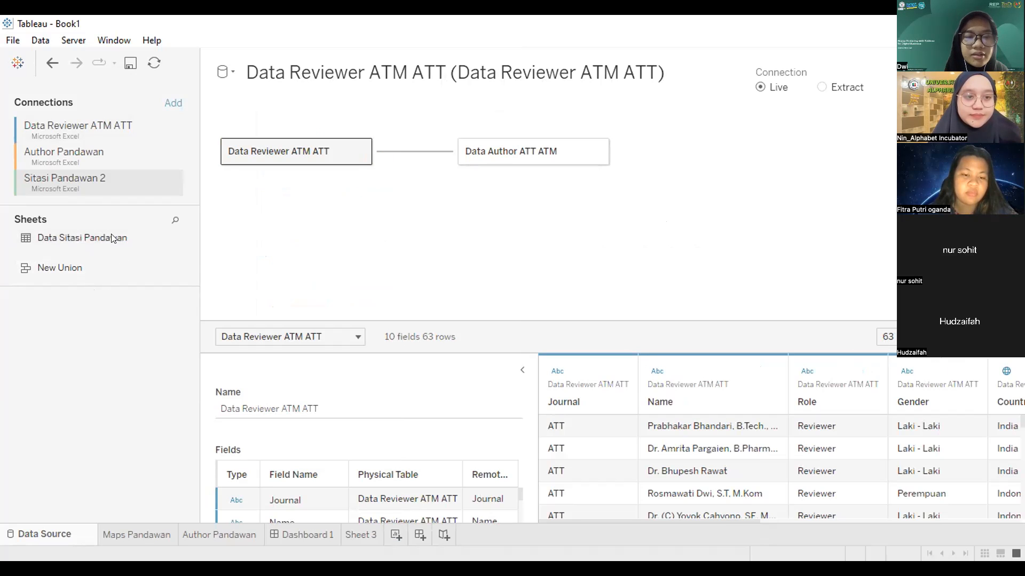
pyautogui.moveTo(80, 238); pyautogui.dragTo(438, 251)
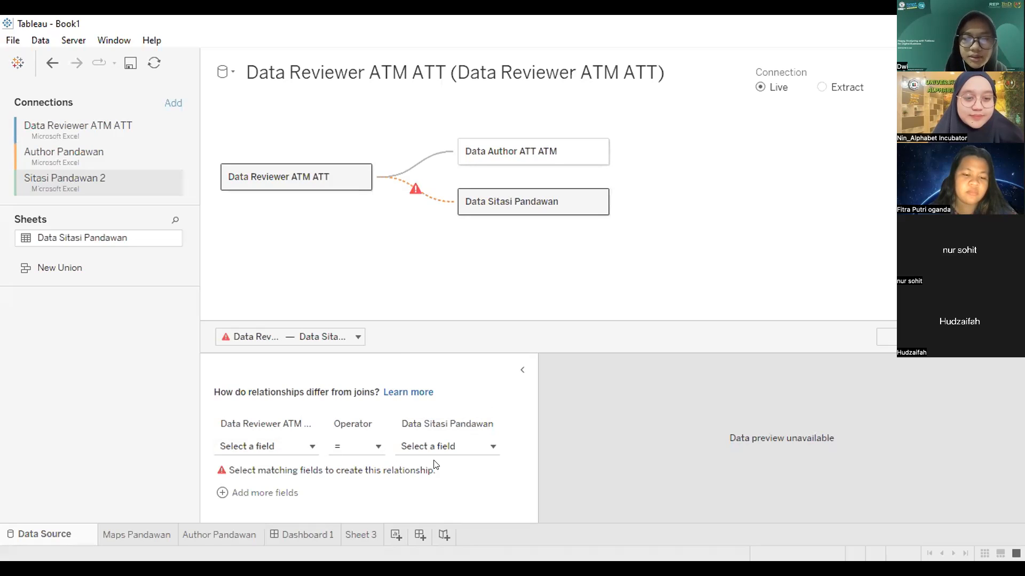
pyautogui.click(480, 448)
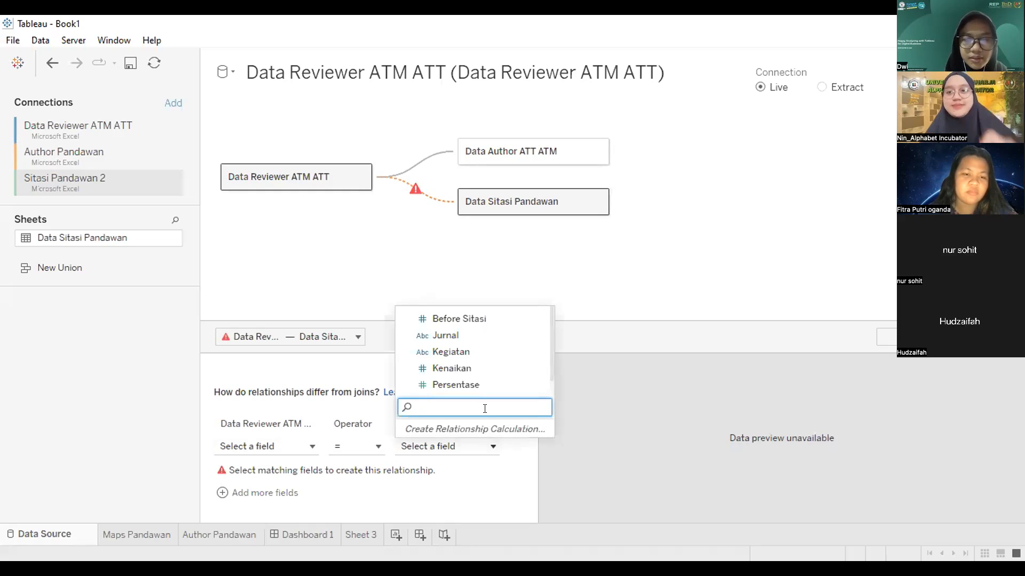
pyautogui.write('jur')
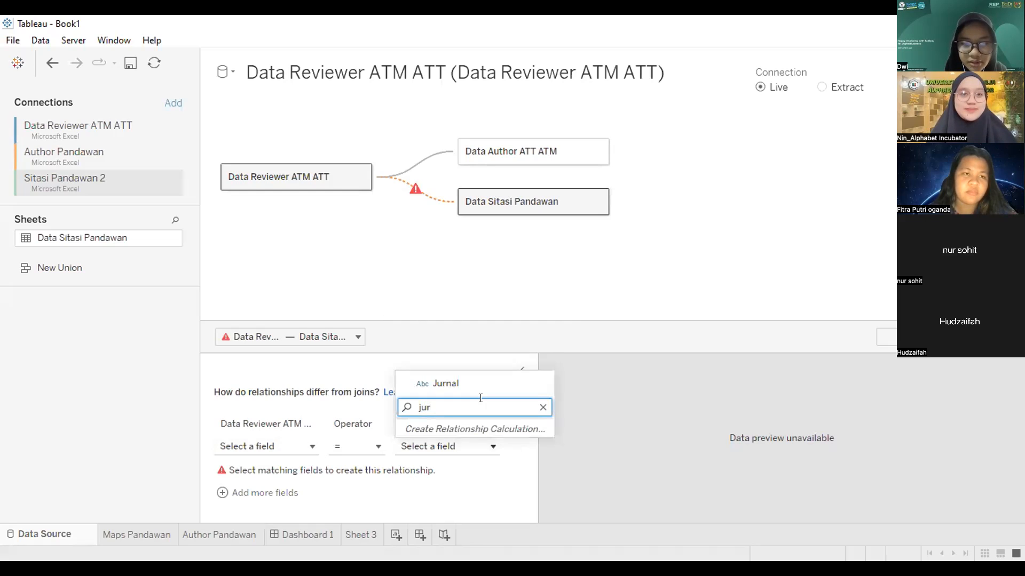
pyautogui.click(463, 383)
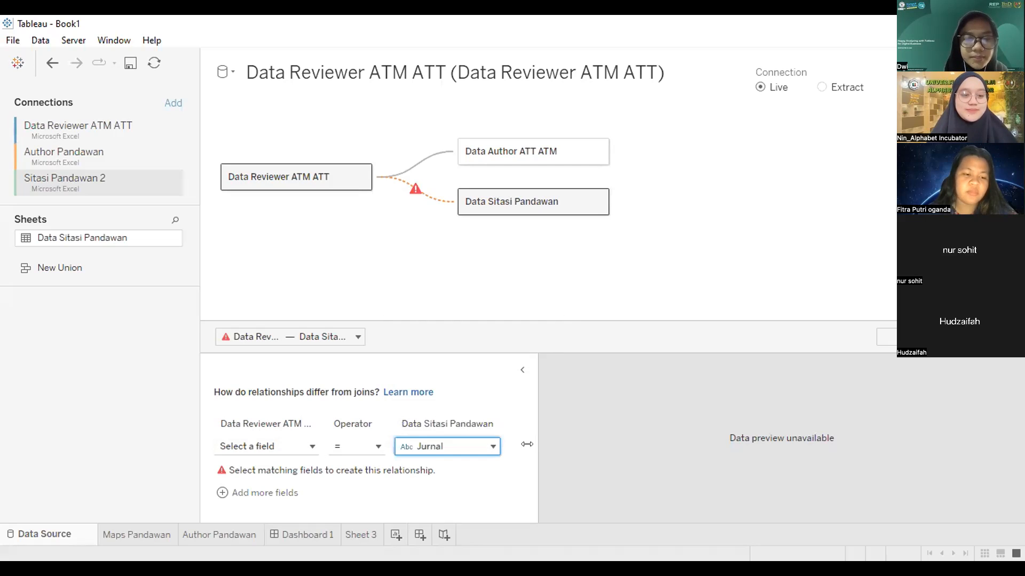
pyautogui.click(309, 448)
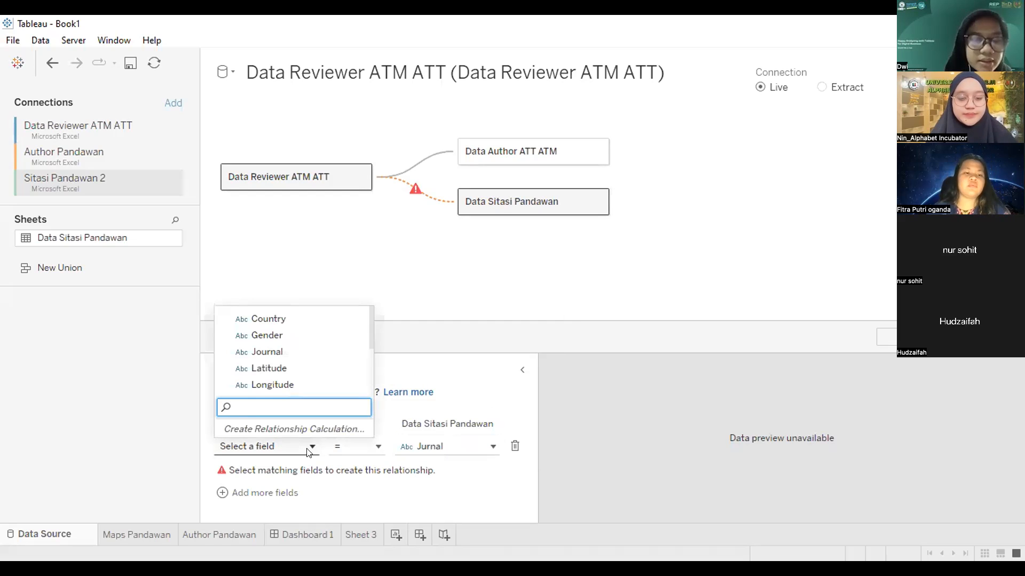
pyautogui.write('jur')
pyautogui.press('BackSpace')
pyautogui.press('BackSpace')
pyautogui.press('BackSpace')
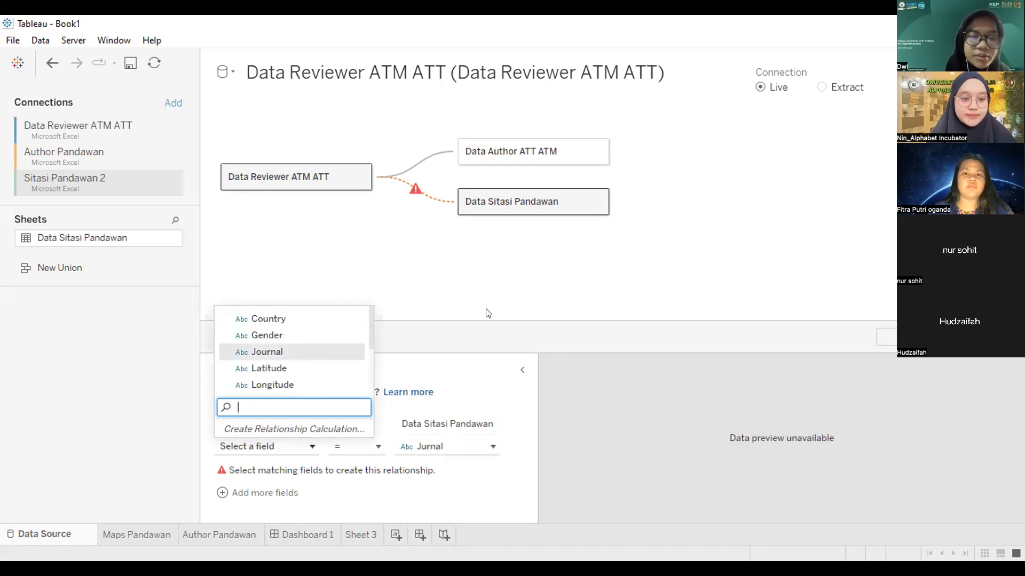
pyautogui.press('Return')
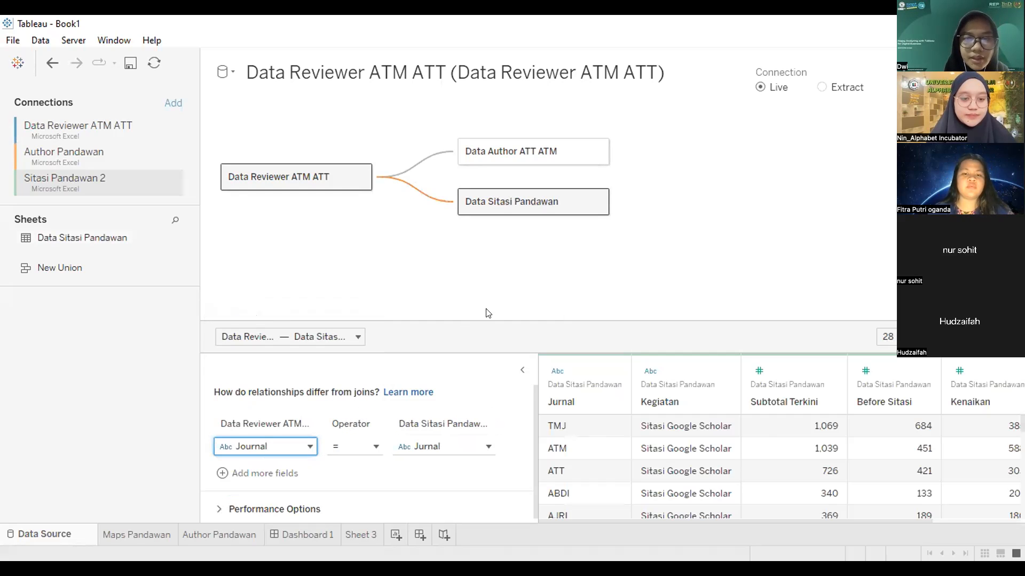
pyautogui.click(774, 248)
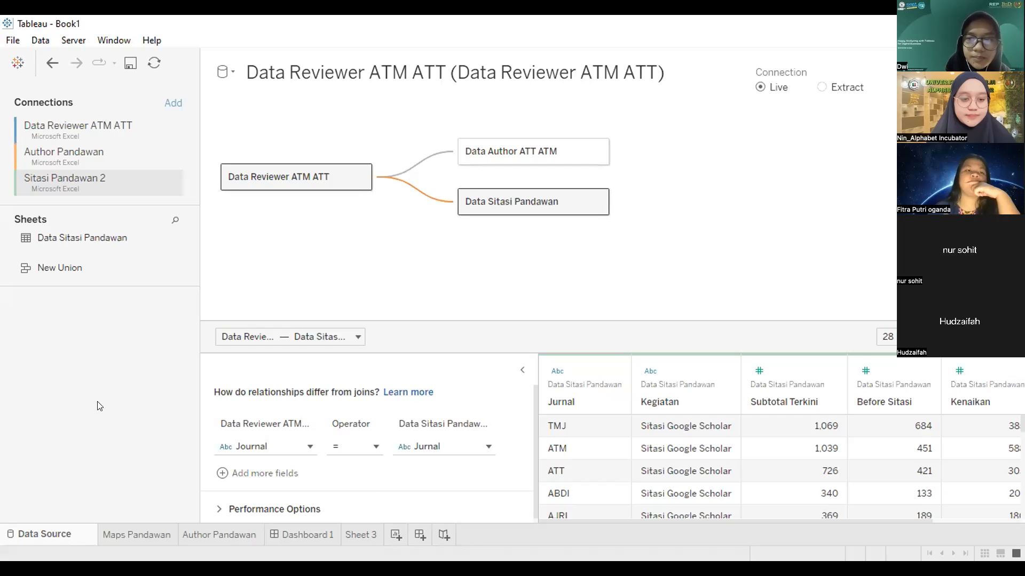
# Step: Switch to Sheet 3 and find the Jurnal and Kegiatan fields of Data Sitasi Pandawan
pyautogui.click(352, 534)
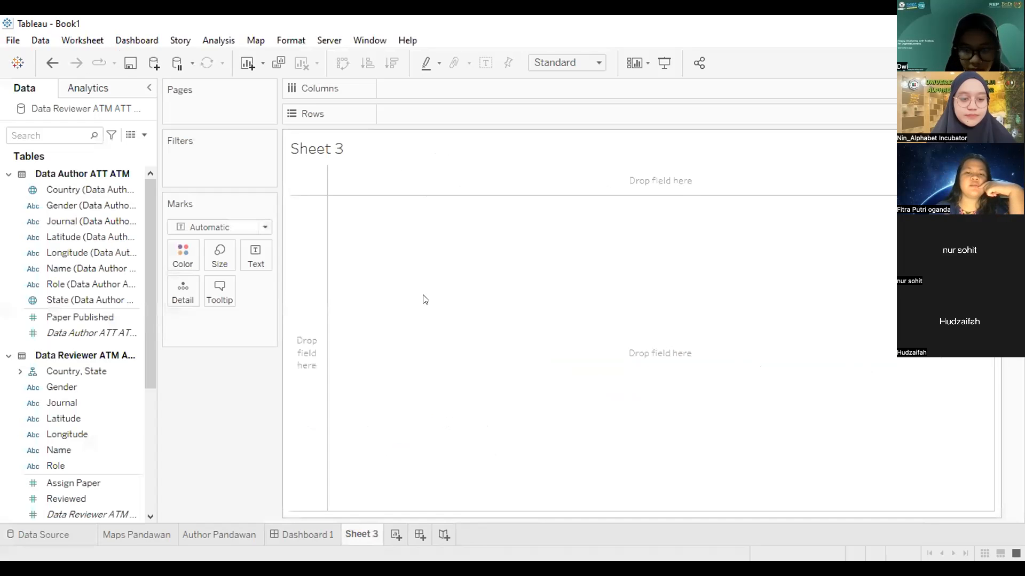
pyautogui.rightClick(369, 281)
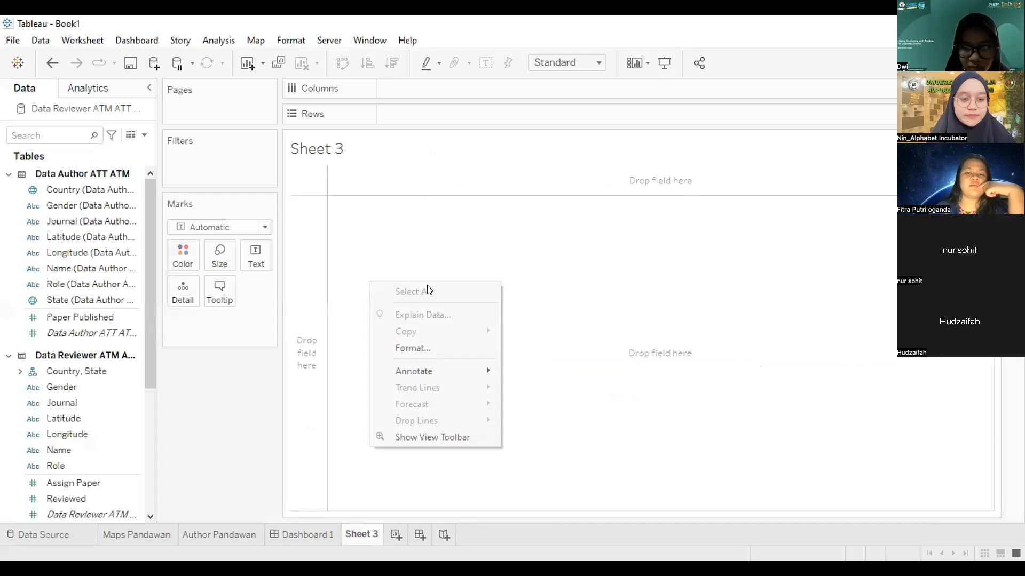
pyautogui.click(560, 247)
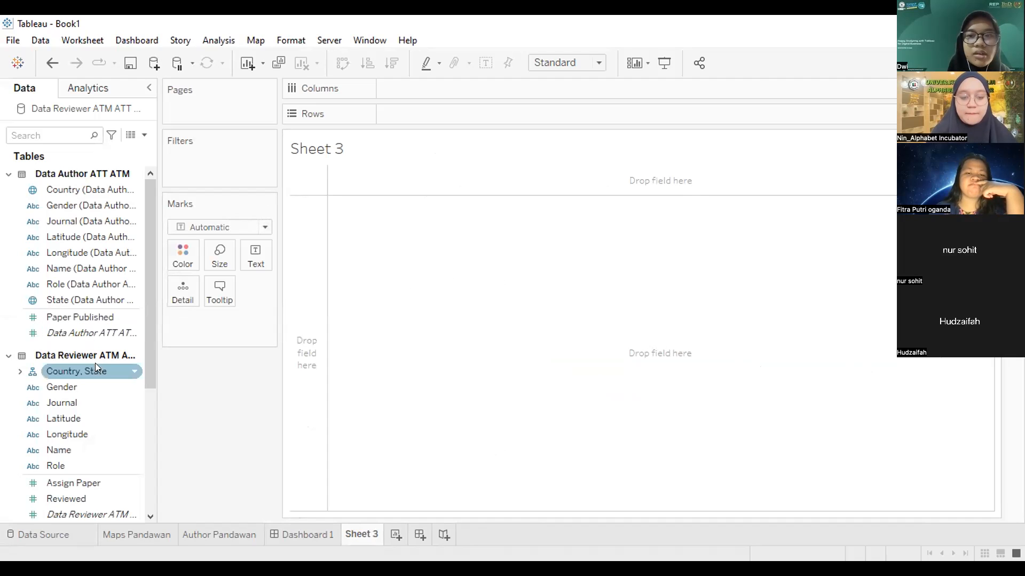
pyautogui.scroll(-5, 62, 279)
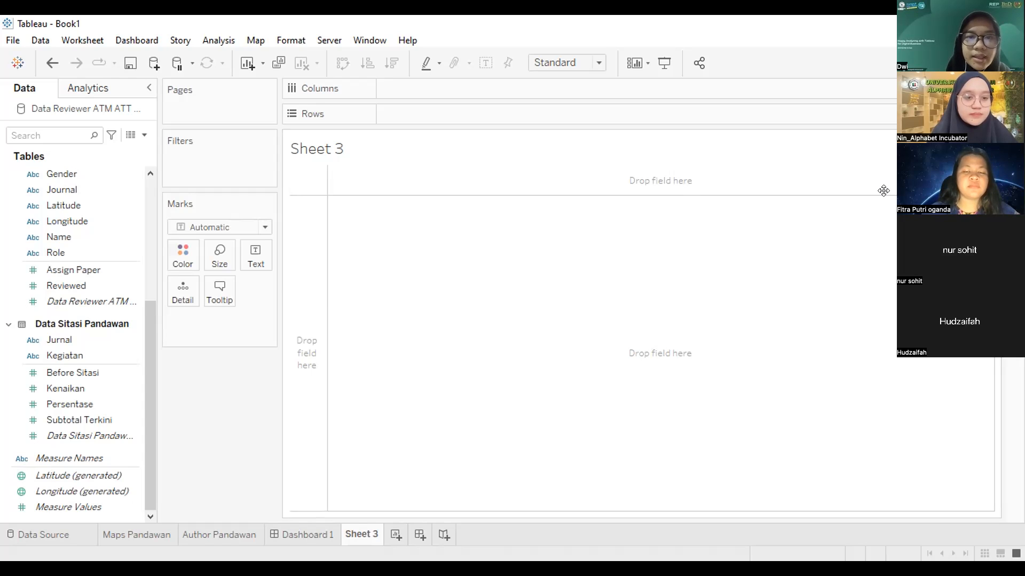
pyautogui.click(65, 341)
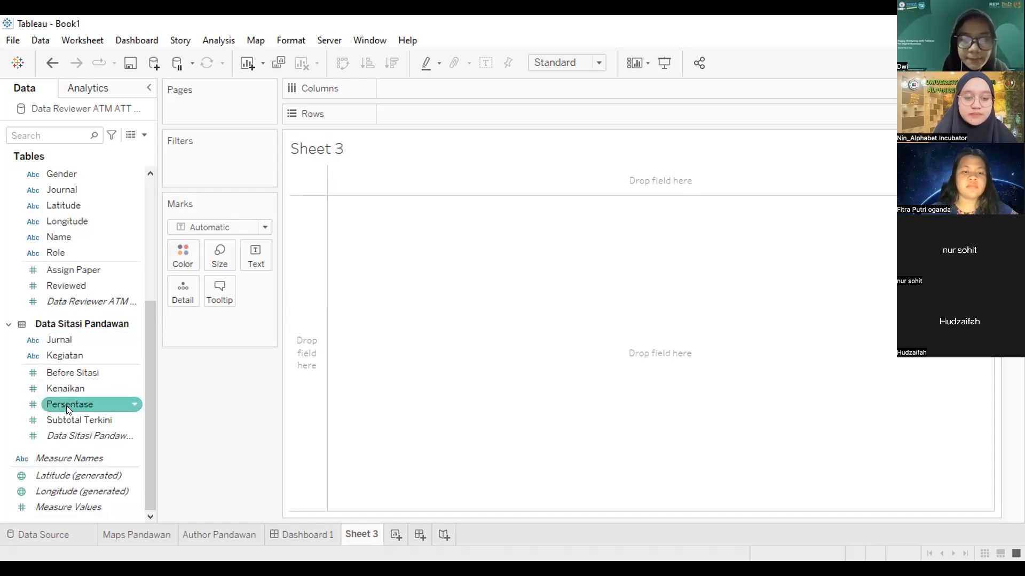
pyautogui.click(112, 356)
# Step: Put Kegiatan and Jurnal on Columns and SUM(Subtotal Terkini) on Rows
pyautogui.moveTo(396, 113); pyautogui.dragTo(402, 96)
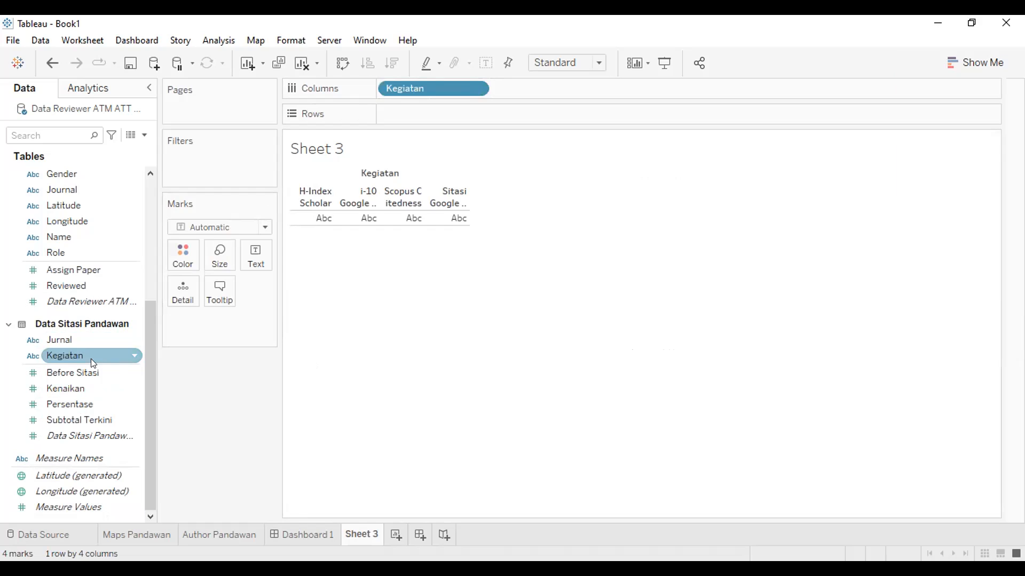
pyautogui.click(72, 339)
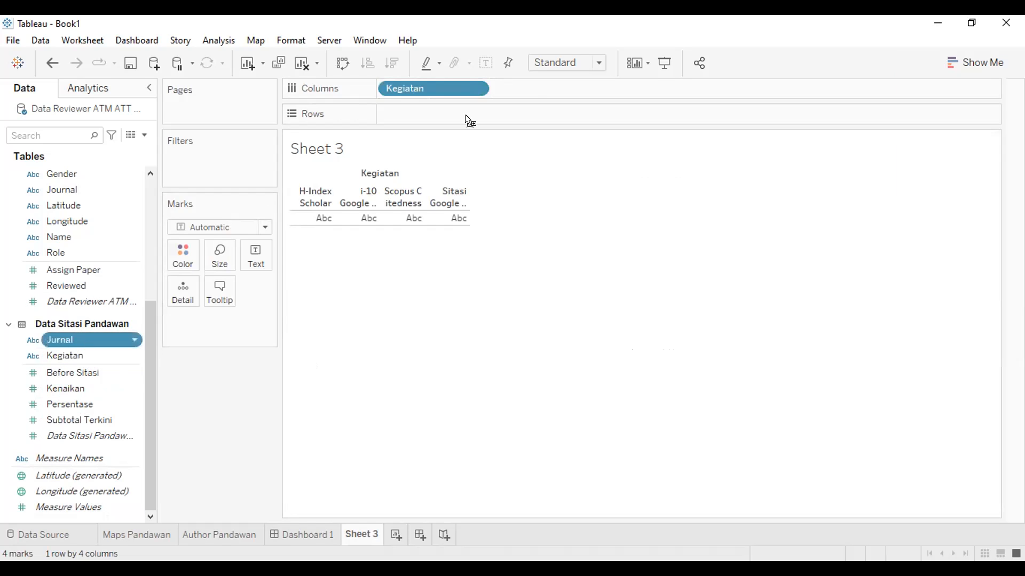
pyautogui.moveTo(531, 84); pyautogui.dragTo(531, 92)
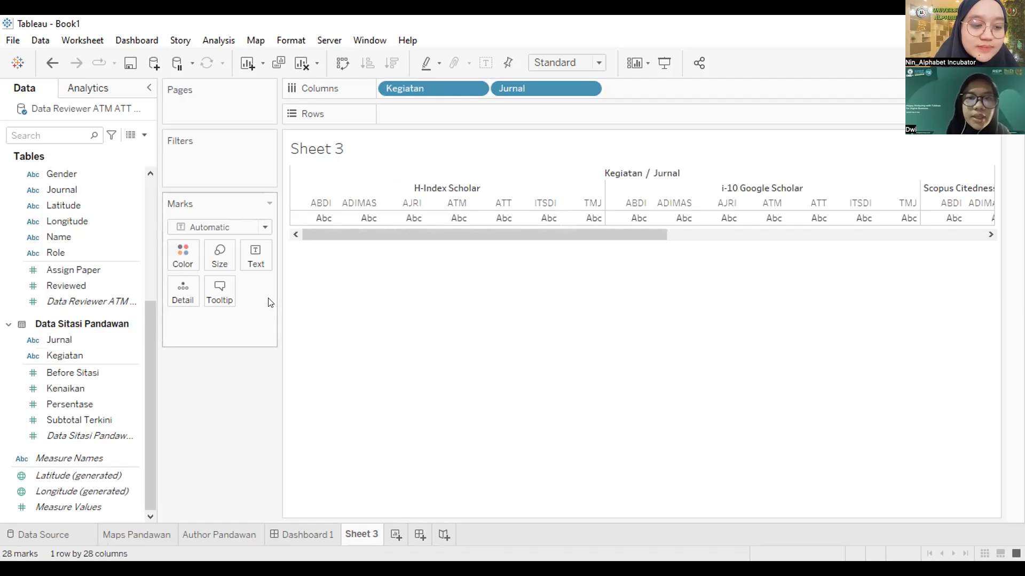
pyautogui.click(95, 419)
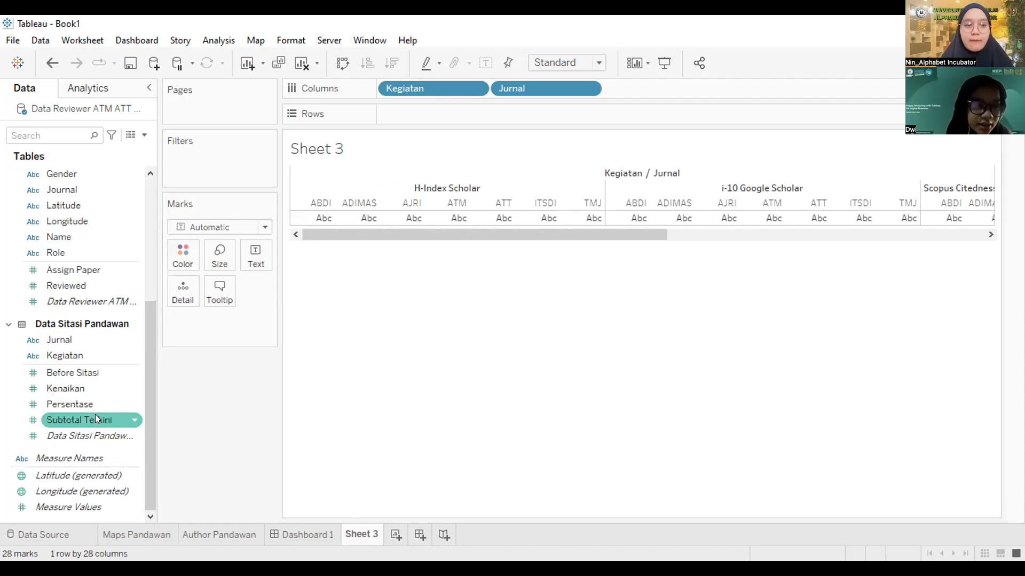
pyautogui.click(95, 414)
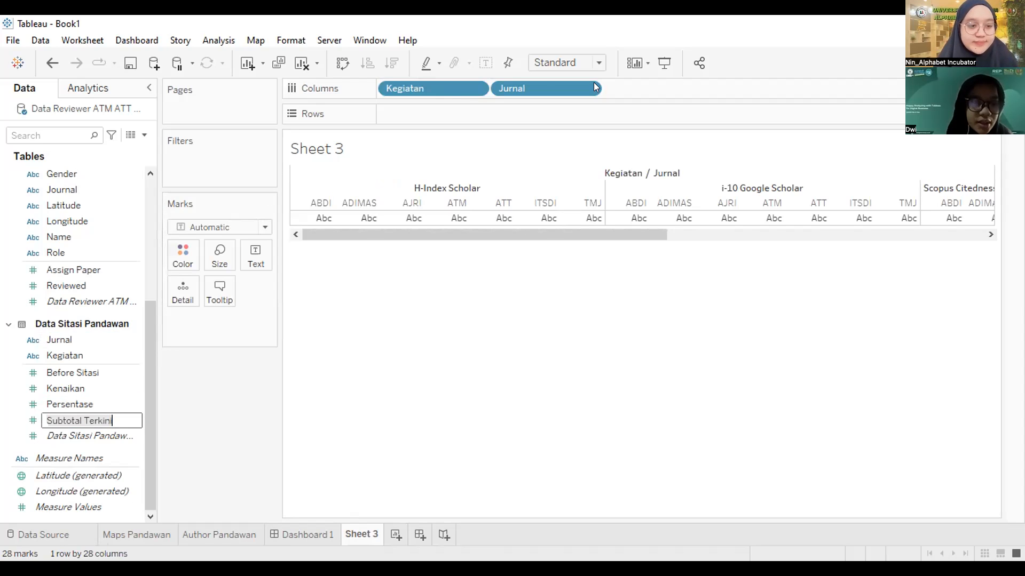
pyautogui.click(114, 415)
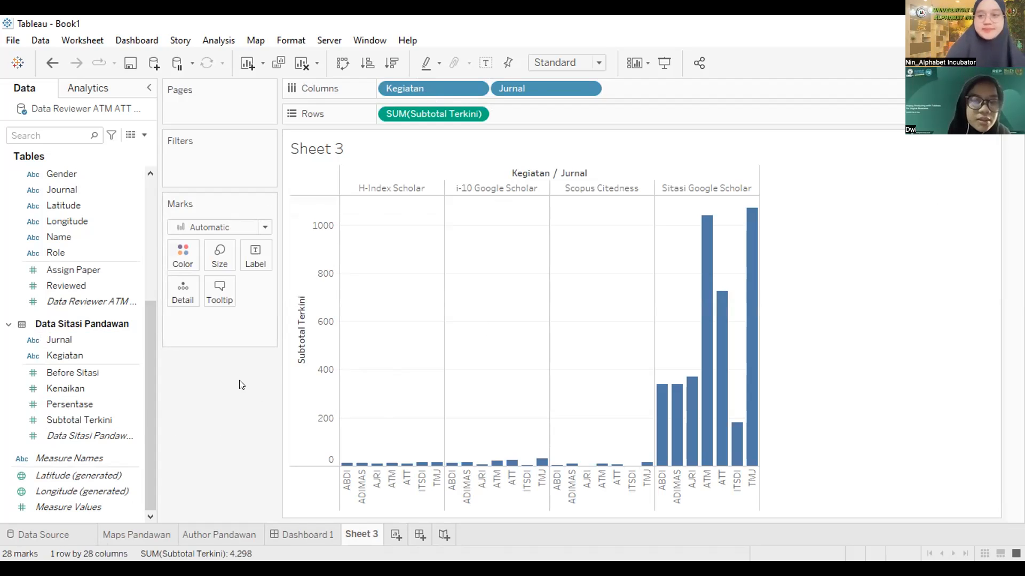
# Step: Colour the bars by Jurnal and sort them descending within each Kegiatan
pyautogui.click(53, 339)
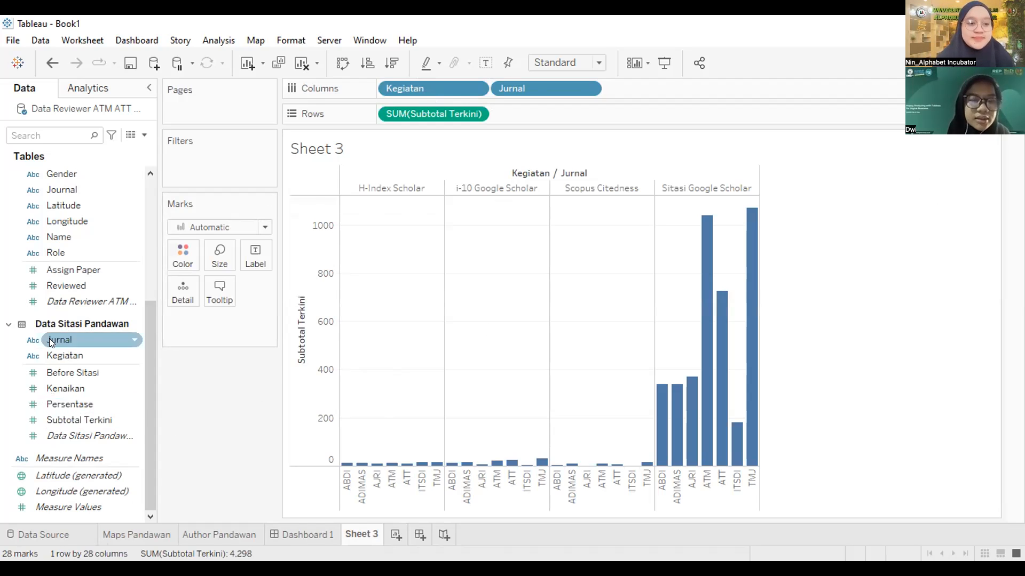
pyautogui.moveTo(171, 356); pyautogui.dragTo(185, 254)
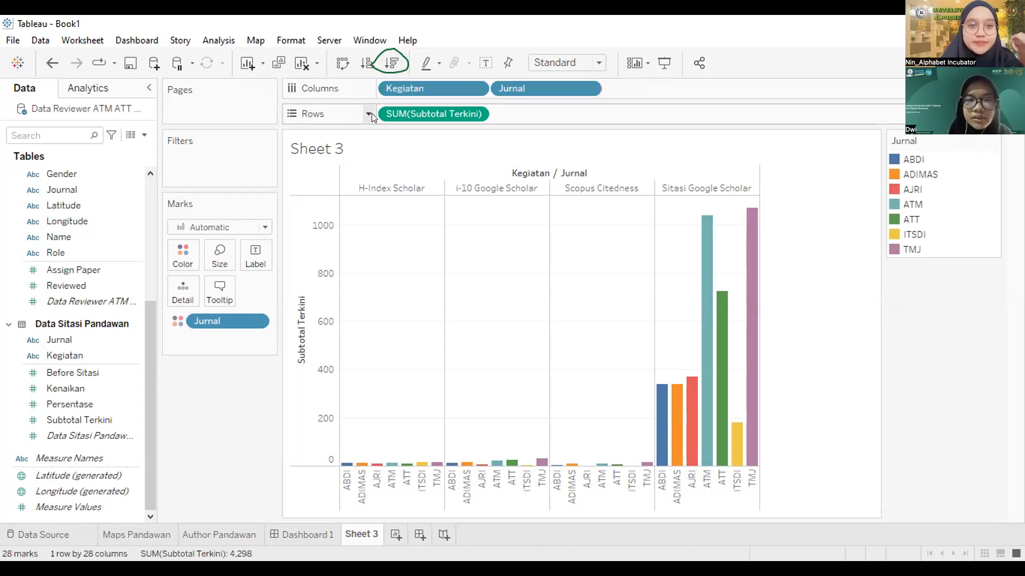
pyautogui.click(390, 61)
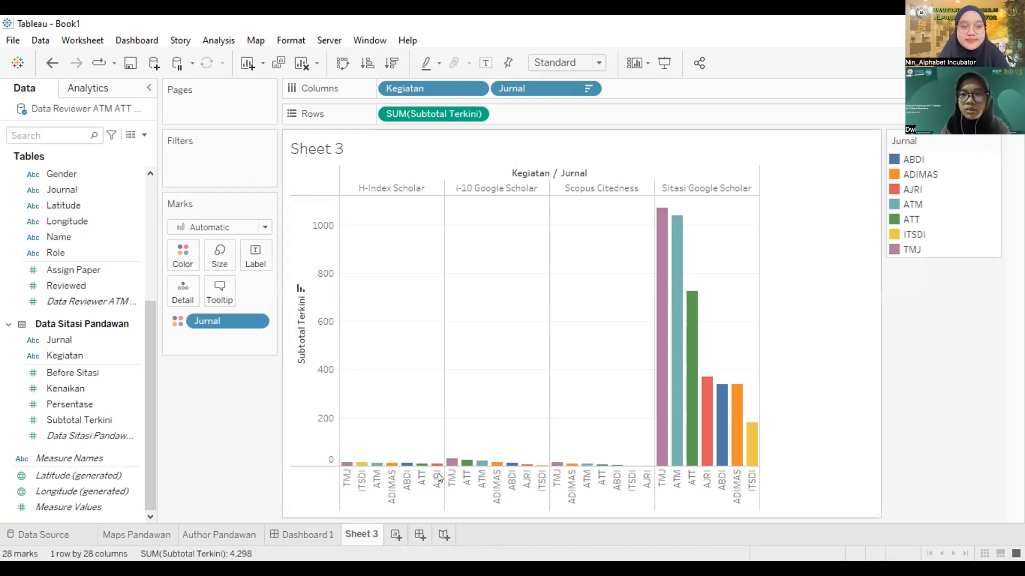
# Step: Rename the Sheet 3 worksheet to 'Data Sitasi'
pyautogui.rightClick(359, 534)
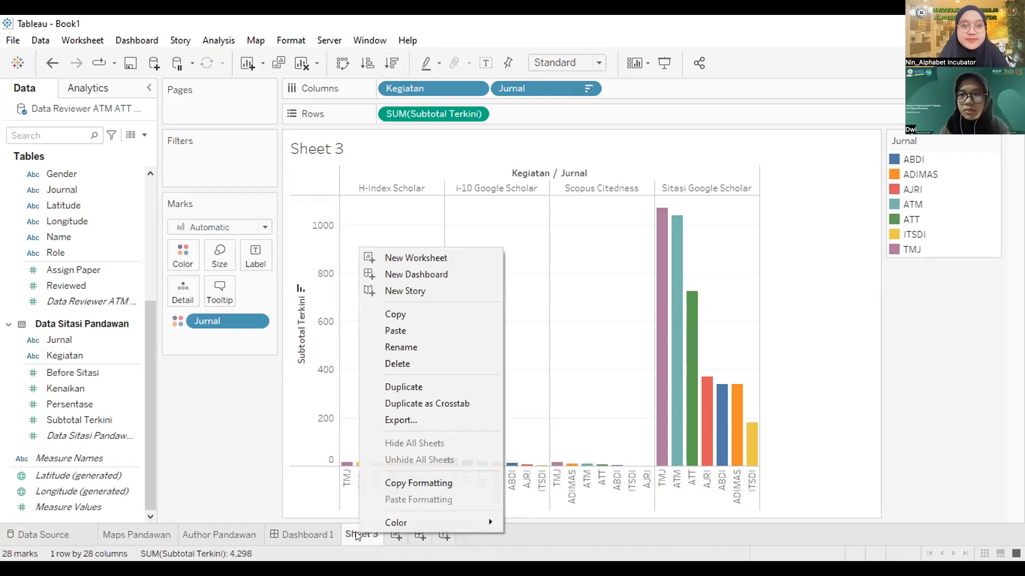
pyautogui.click(408, 348)
pyautogui.press('BackSpace')
pyautogui.write('Data Sitasi')
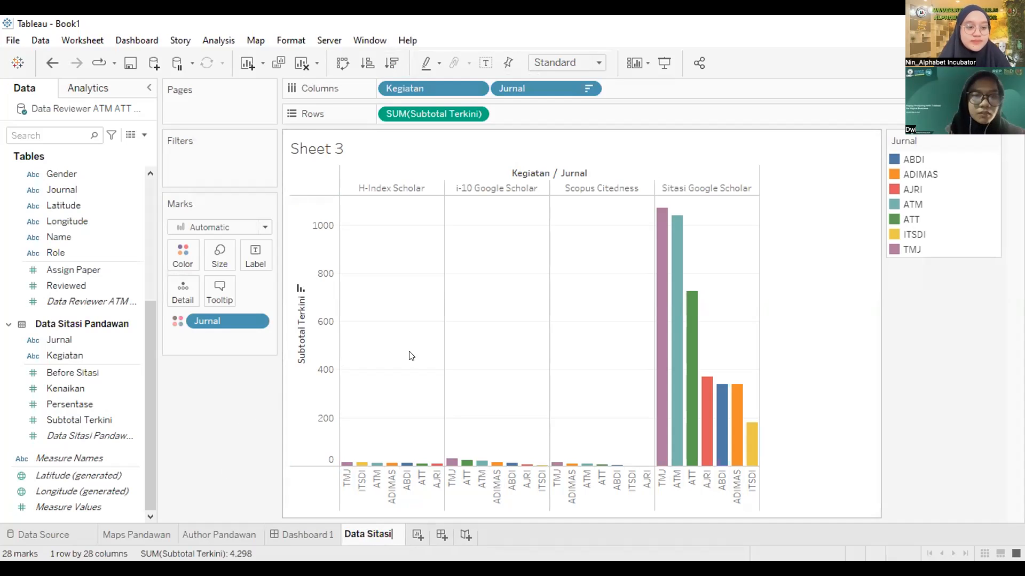
pyautogui.press('Return')
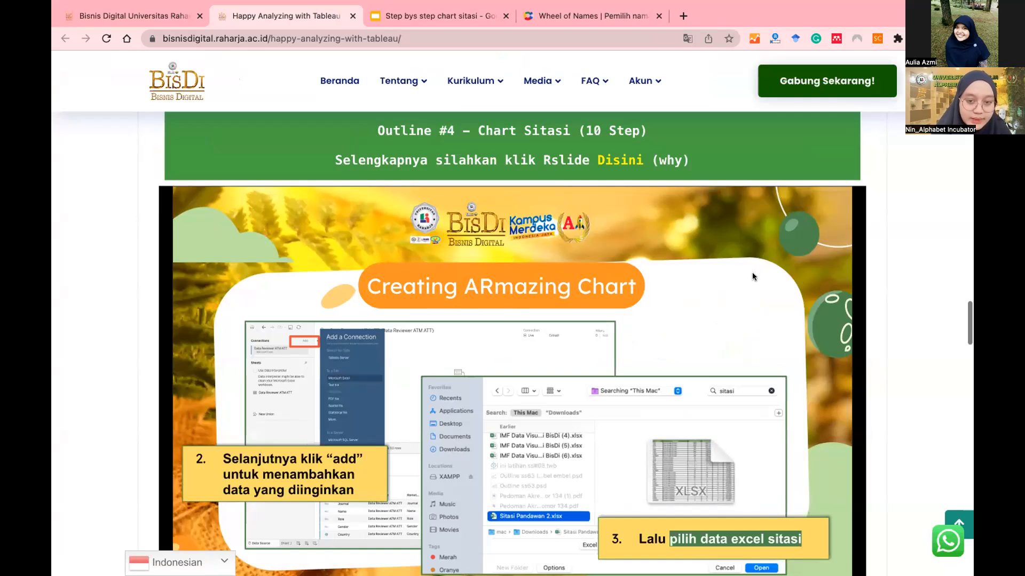
# Step: Advance the BisDi tutorial slides from steps 4–5 through to step 8
pyautogui.click(761, 248)
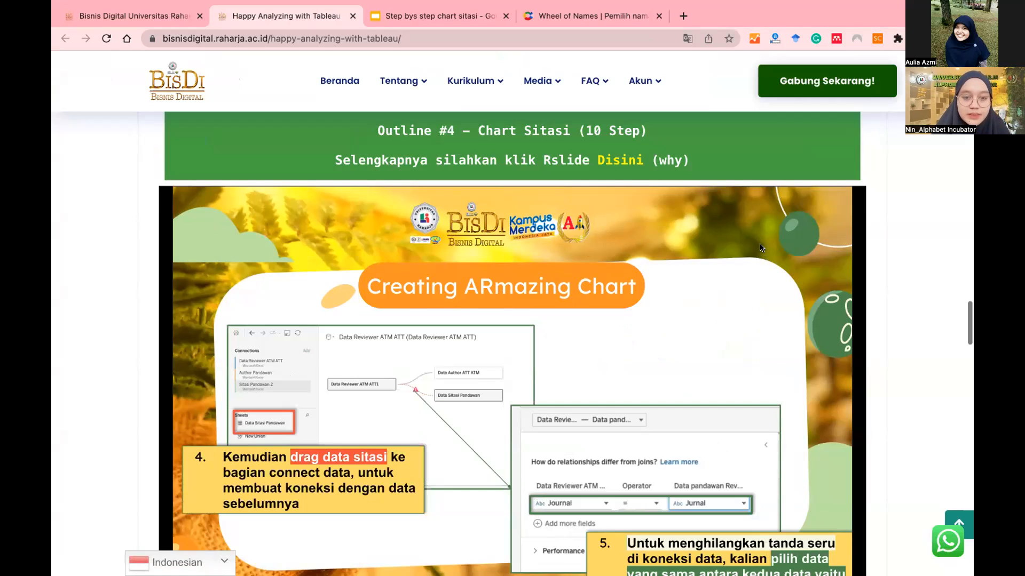
pyautogui.click(761, 248)
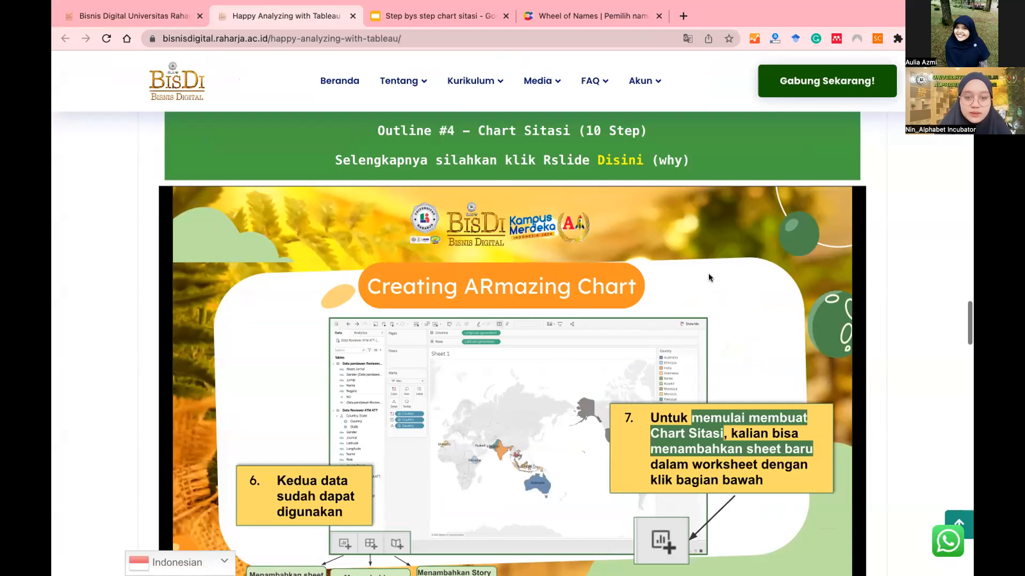
pyautogui.click(688, 291)
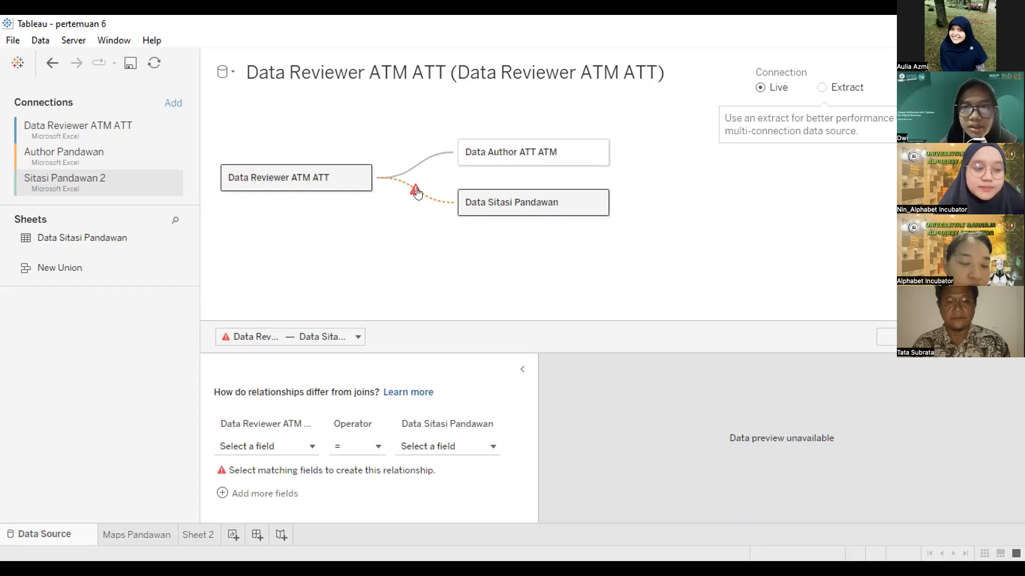
# Step: Match Data Sitasi Pandawan's Jurnal field to Data Reviewer ATM ATT's Journal field
pyautogui.click(492, 445)
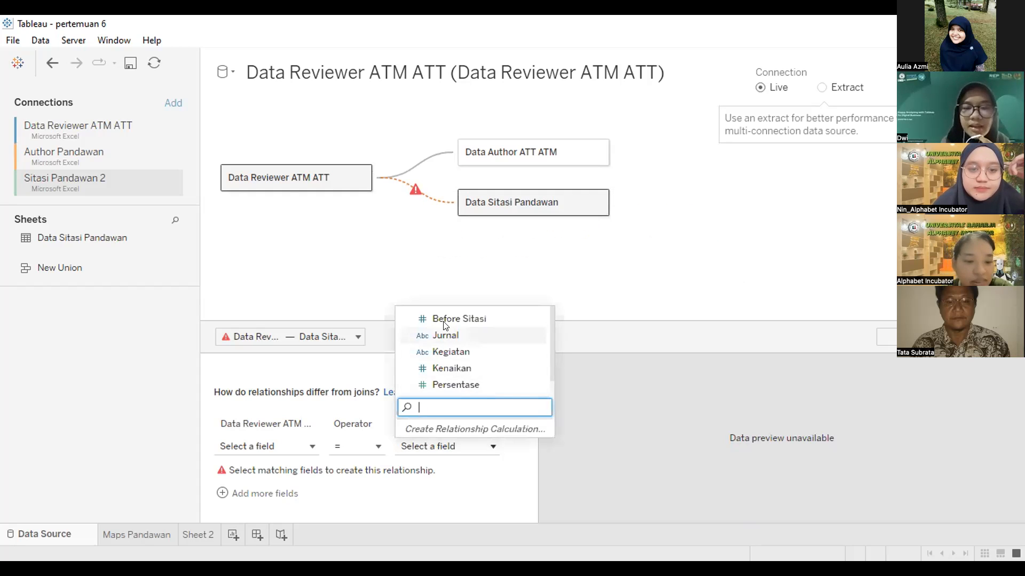
pyautogui.click(448, 336)
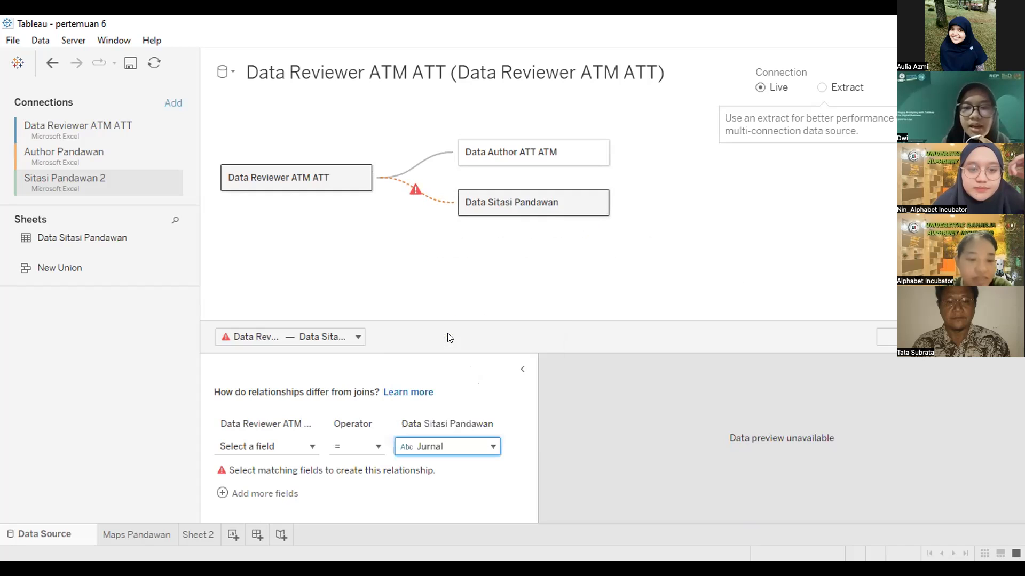
pyautogui.click(314, 445)
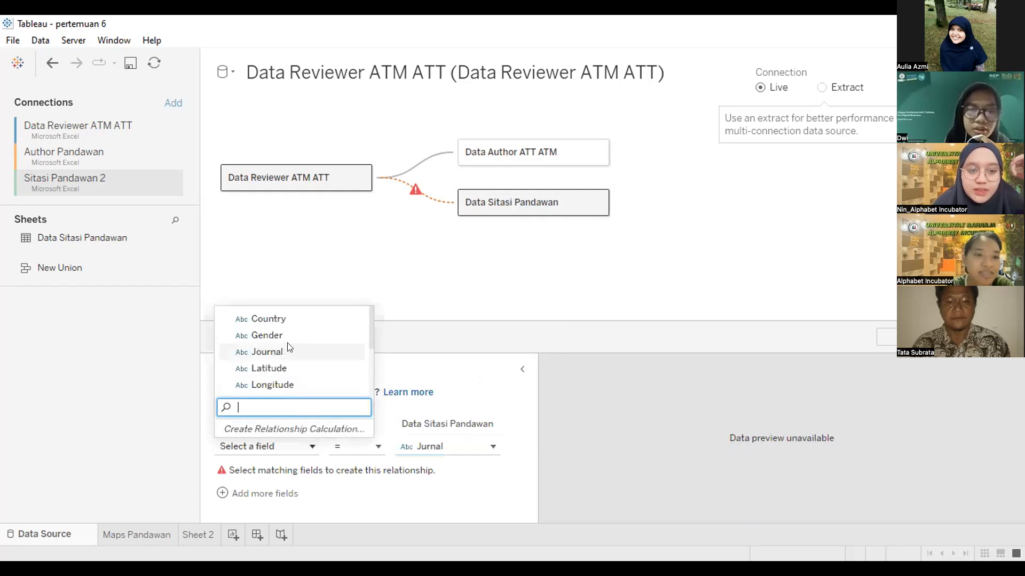
pyautogui.click(287, 346)
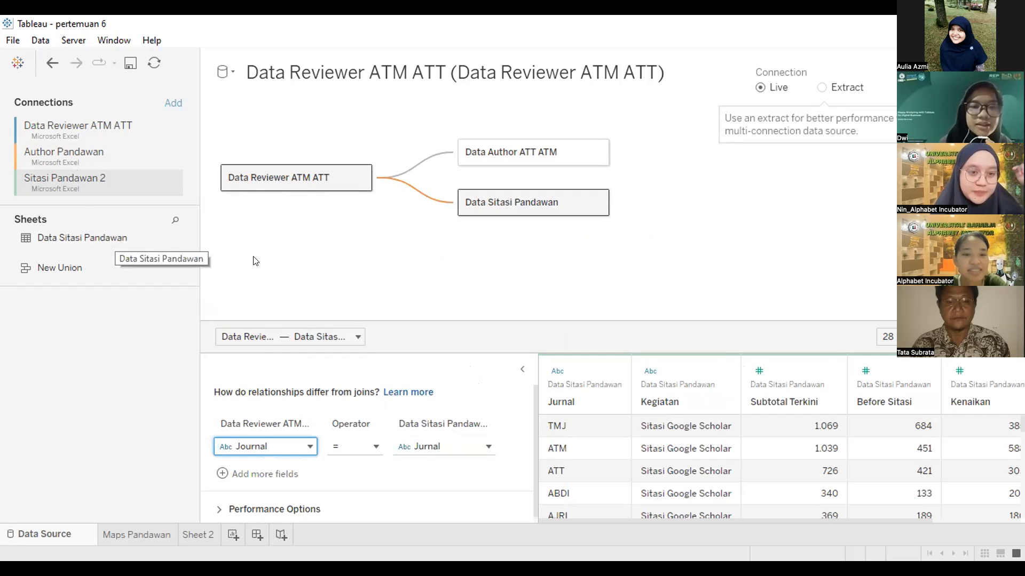
pyautogui.click(143, 400)
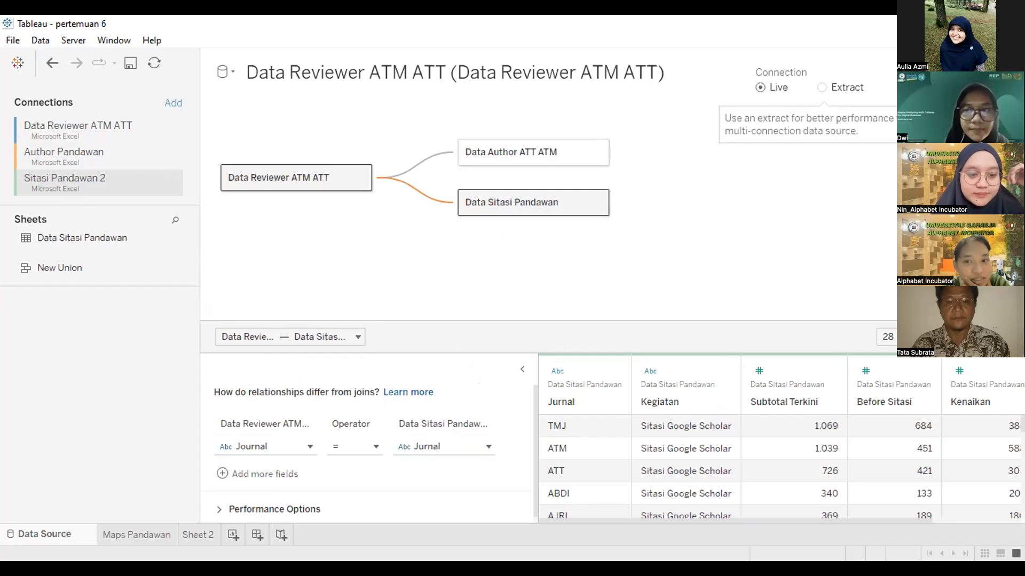
# Step: Create a new worksheet and place the reviewers' Journal field on Columns
pyautogui.click(232, 534)
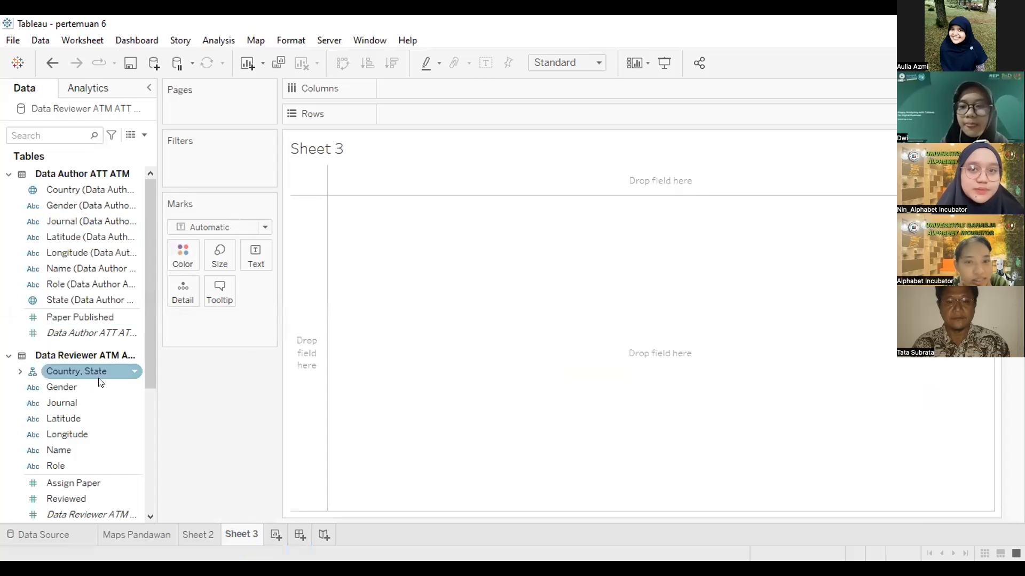
pyautogui.click(60, 403)
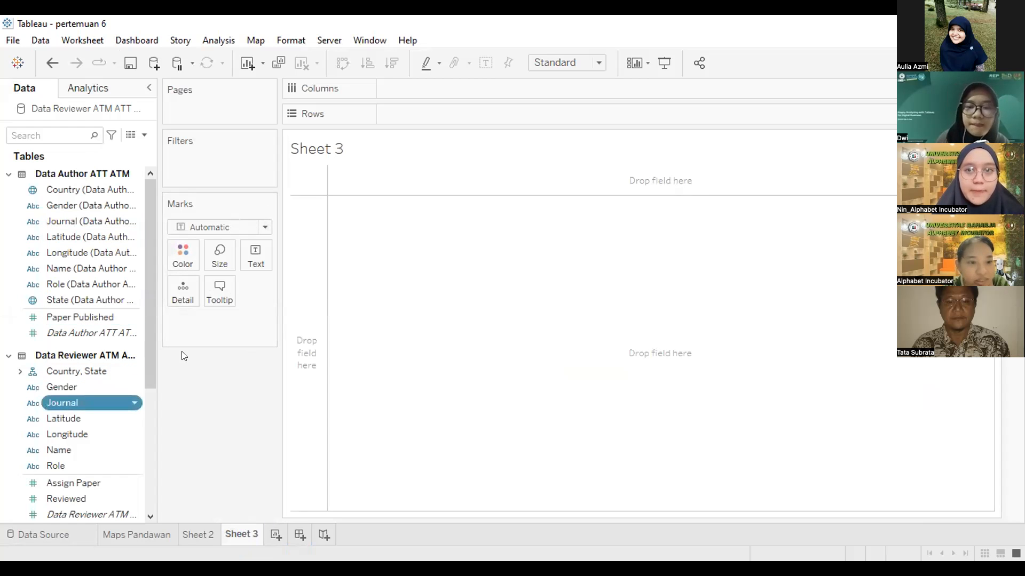
pyautogui.moveTo(411, 88); pyautogui.dragTo(411, 88)
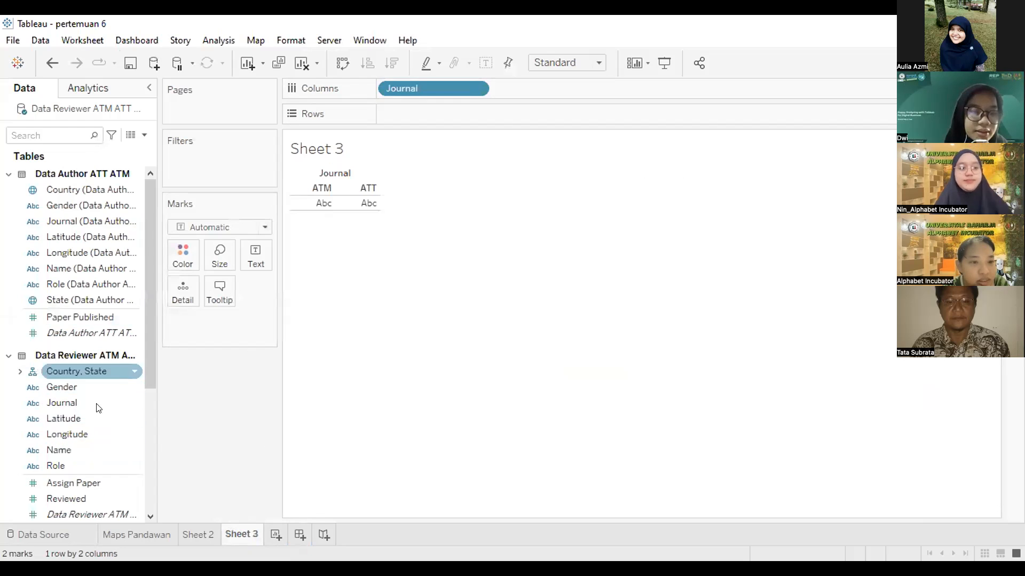
pyautogui.scroll(-2, 98, 428)
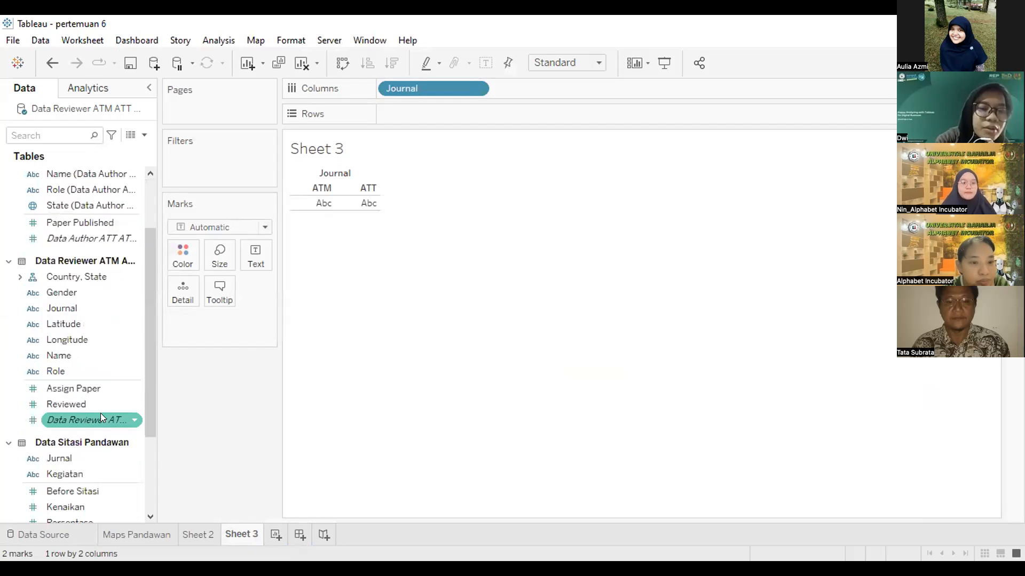
pyautogui.scroll(1, 149, 389)
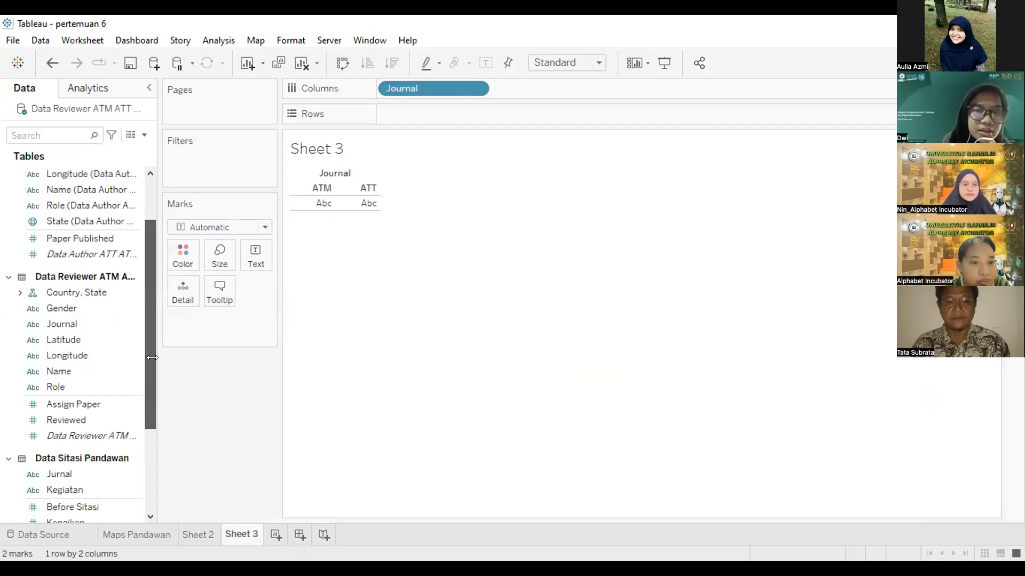
pyautogui.scroll(-2, 155, 385)
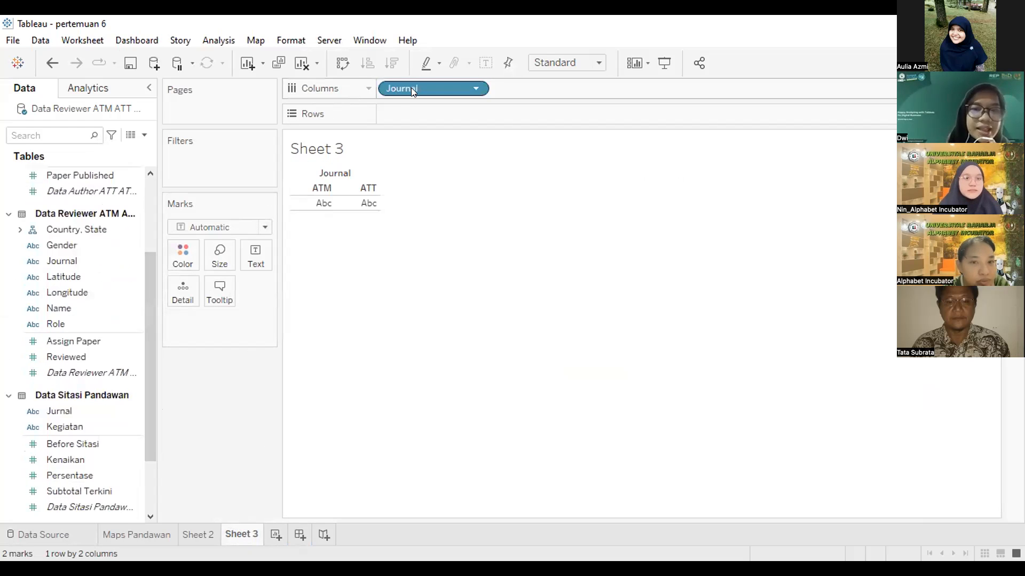
# Step: Try dragging Journal off the Columns shelf, then bring up the shelf's options
pyautogui.moveTo(393, 96); pyautogui.dragTo(4, 269)
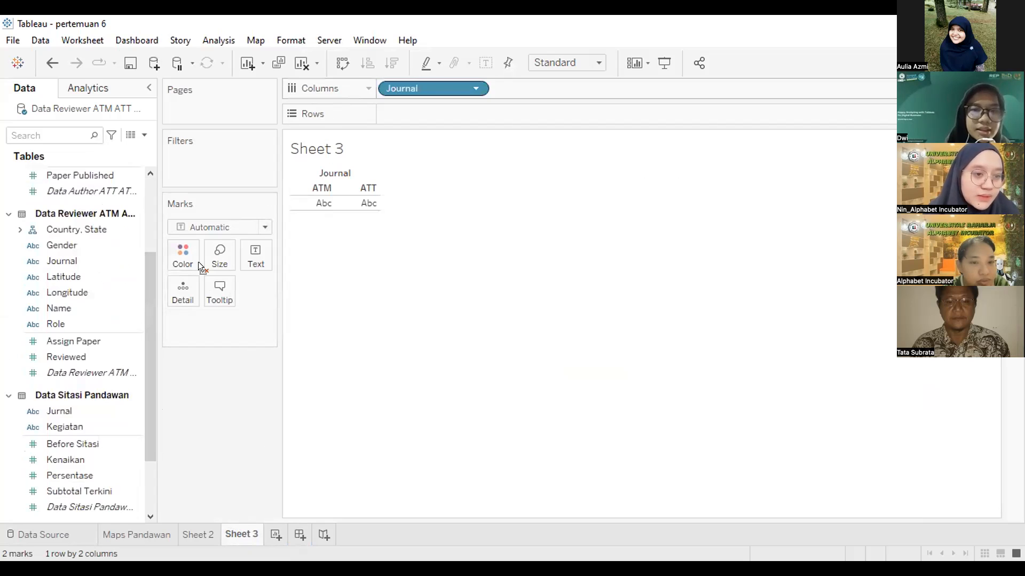
pyautogui.moveTo(199, 262); pyautogui.dragTo(326, 250)
pyautogui.moveTo(340, 308); pyautogui.dragTo(421, 83)
pyautogui.click(368, 88)
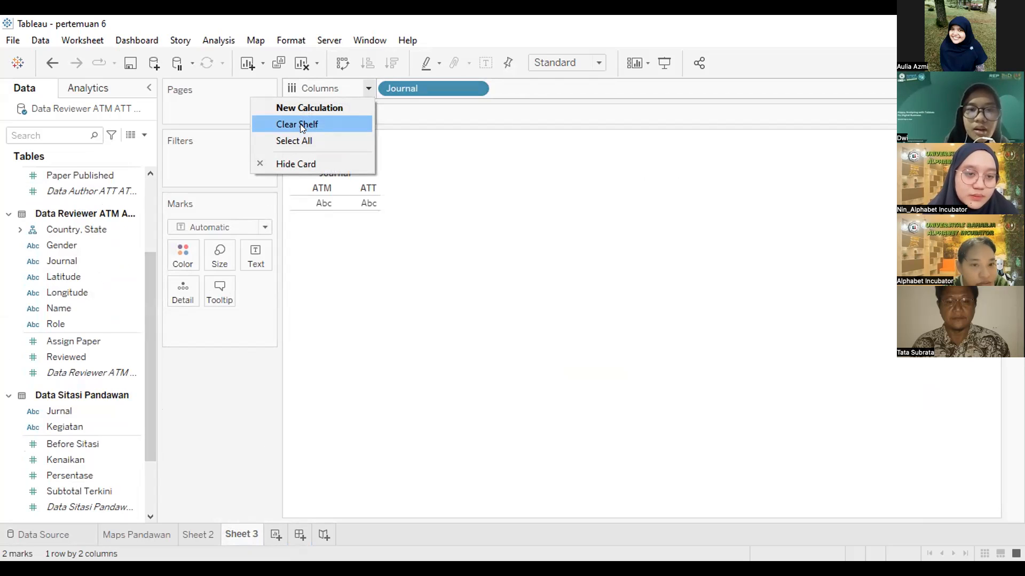
# Step: Clear the Columns shelf and lay out Jurnal split by Kegiatan as columns
pyautogui.click(300, 125)
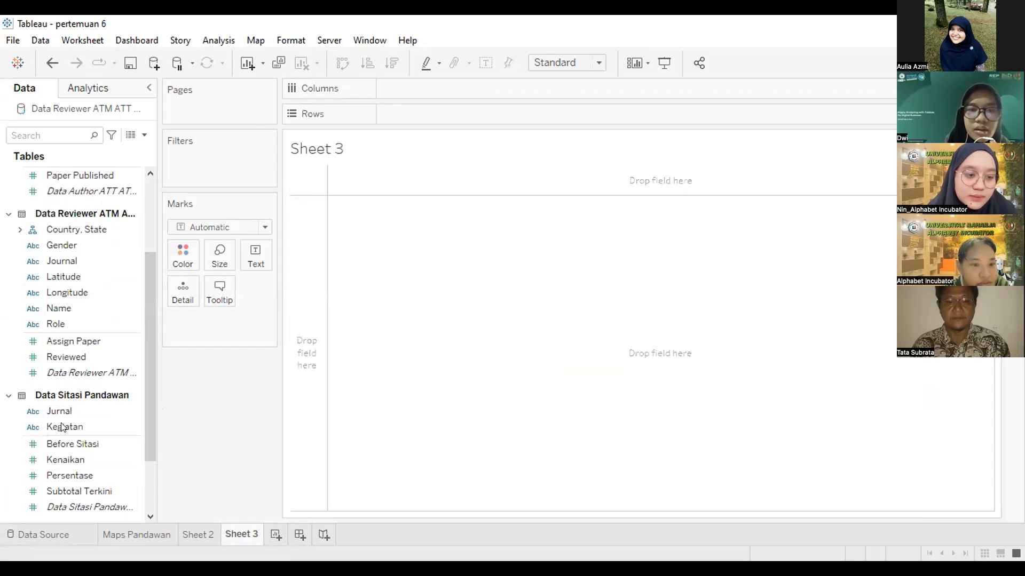
pyautogui.moveTo(425, 90); pyautogui.dragTo(427, 85)
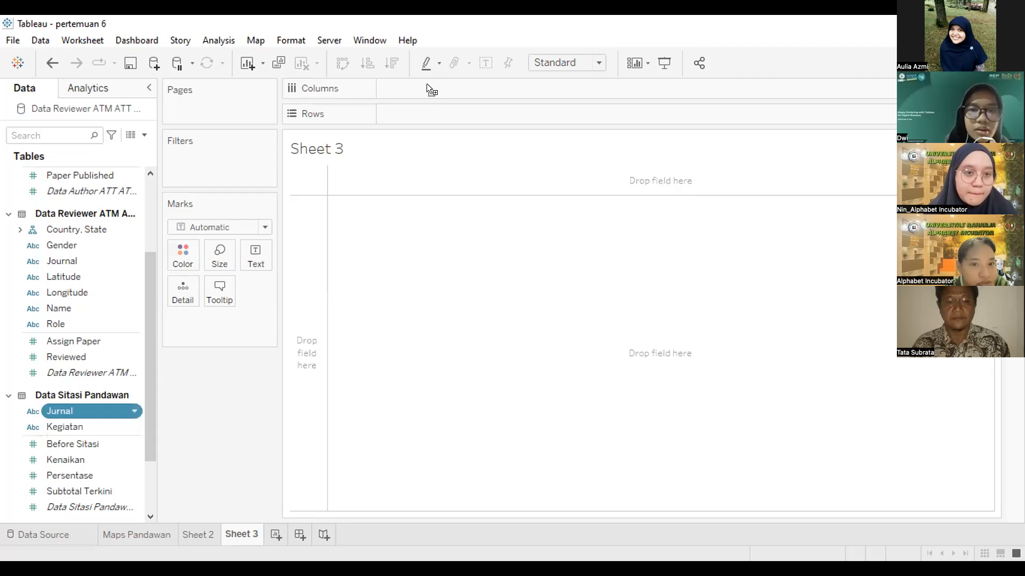
pyautogui.click(65, 427)
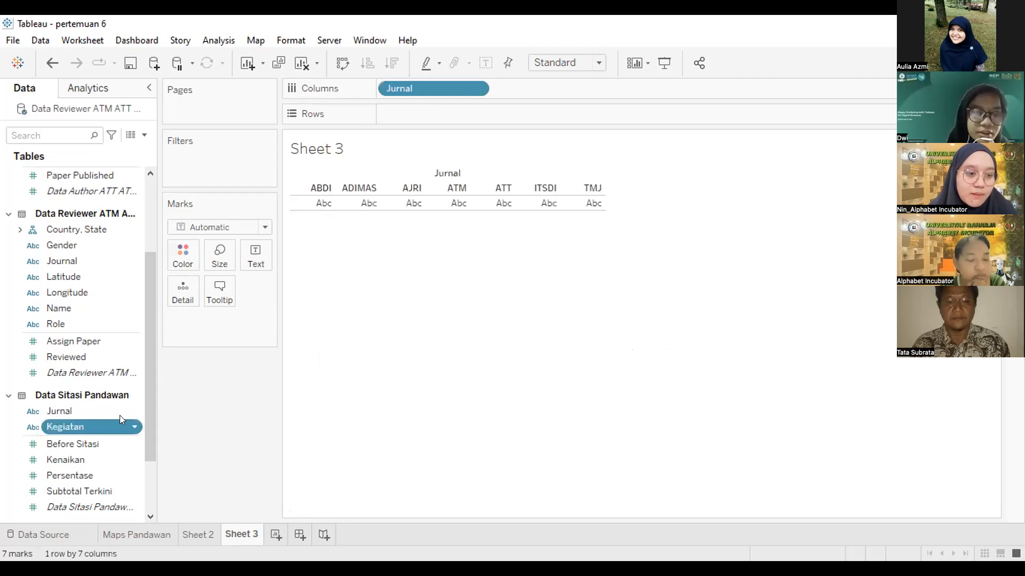
pyautogui.moveTo(117, 414); pyautogui.dragTo(569, 92)
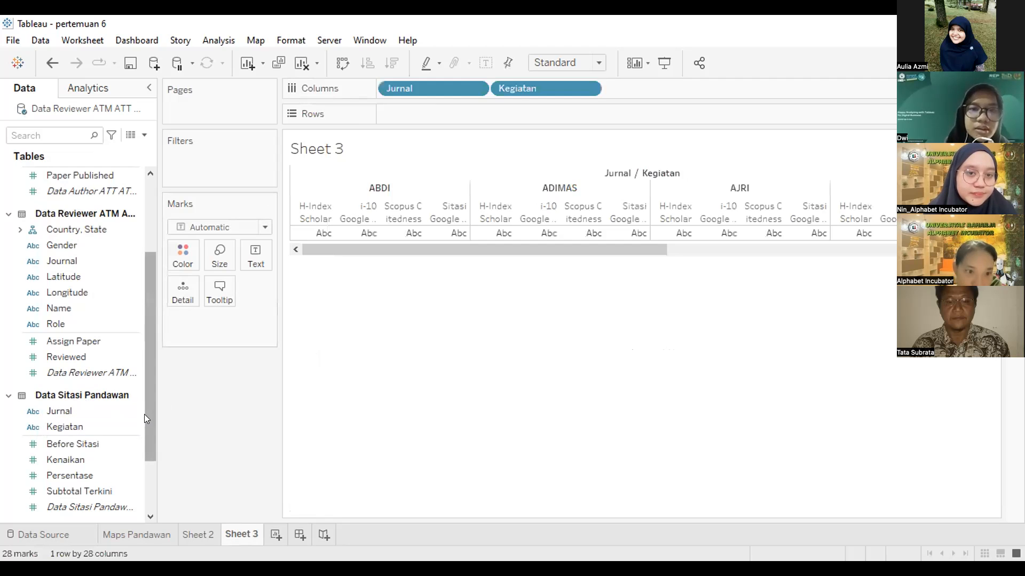
pyautogui.scroll(-3, 149, 425)
# Step: Plot SUM(Subtotal Terkini) on Rows as the bar heights
pyautogui.click(79, 436)
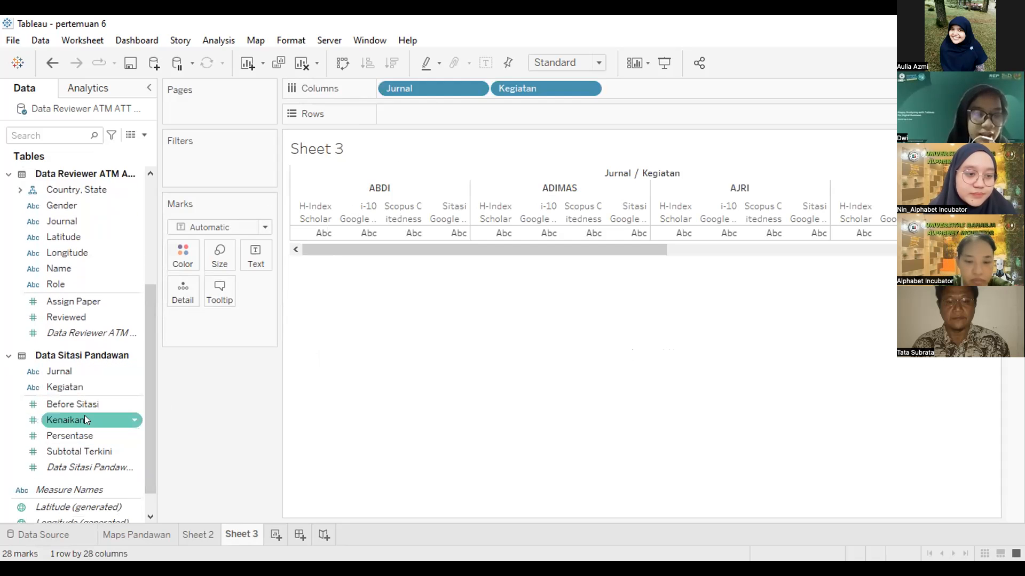
pyautogui.click(84, 451)
pyautogui.moveTo(78, 450); pyautogui.dragTo(161, 418)
pyautogui.moveTo(441, 112); pyautogui.dragTo(443, 116)
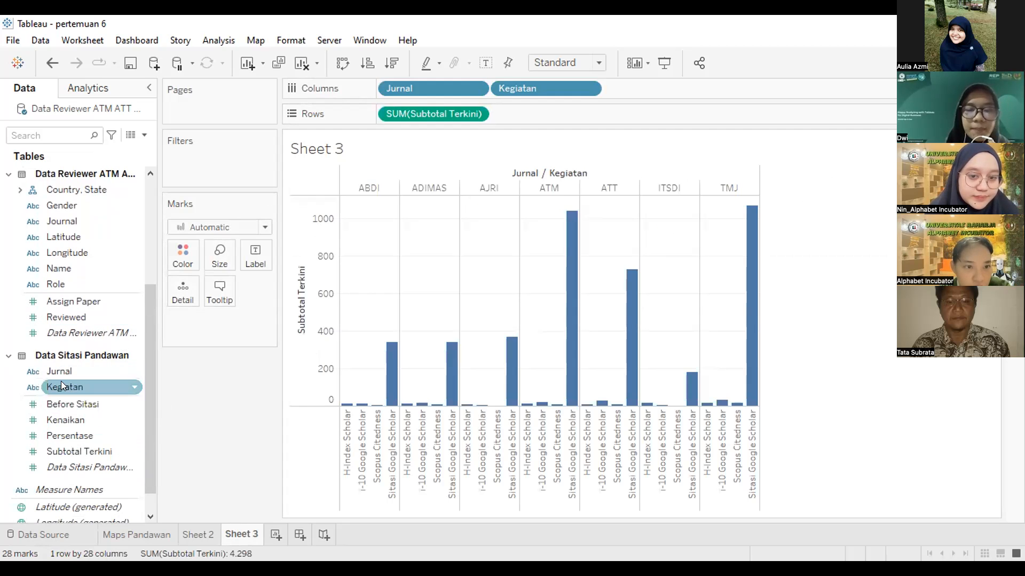
pyautogui.moveTo(62, 369); pyautogui.dragTo(91, 366)
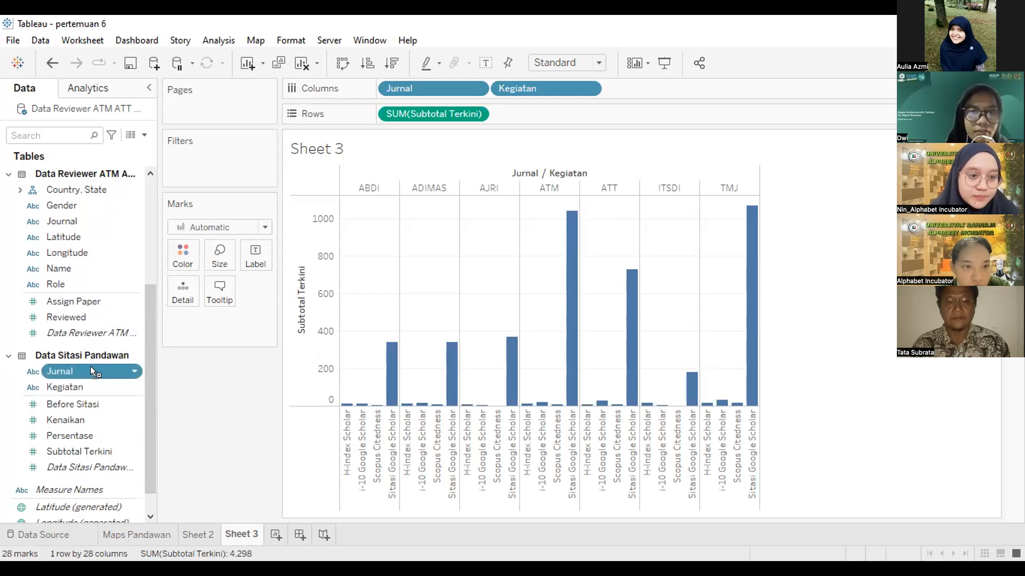
# Step: Colour the bars by Jurnal and move Kegiatan ahead of Jurnal on Columns
pyautogui.moveTo(171, 247); pyautogui.dragTo(172, 248)
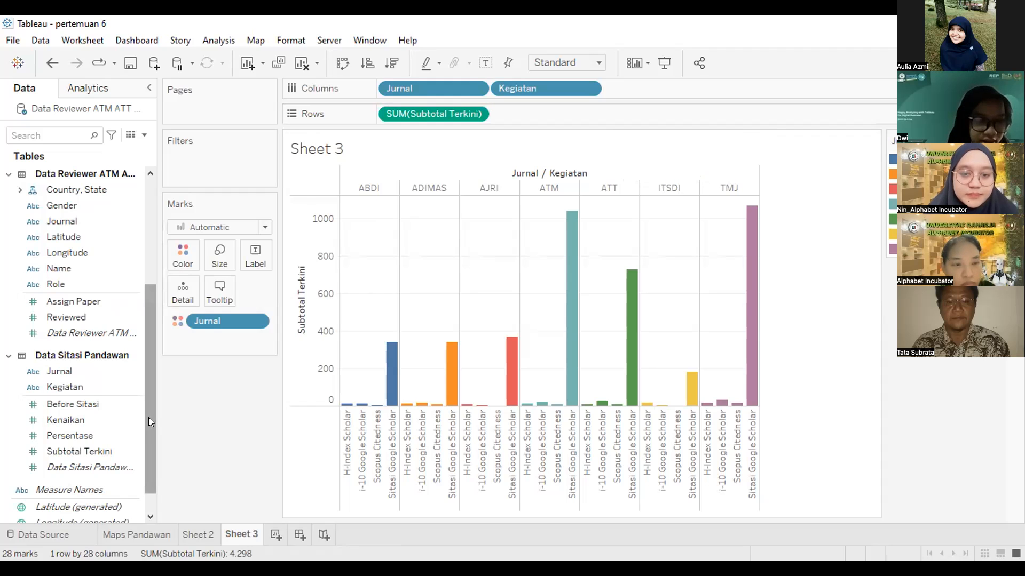
pyautogui.moveTo(149, 417); pyautogui.dragTo(155, 475)
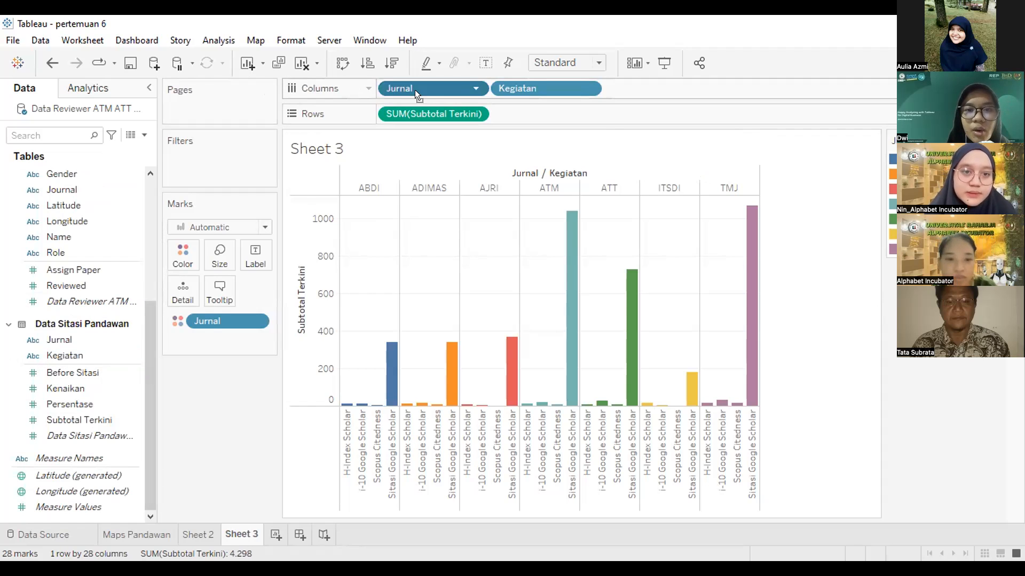
pyautogui.moveTo(620, 81); pyautogui.dragTo(620, 83)
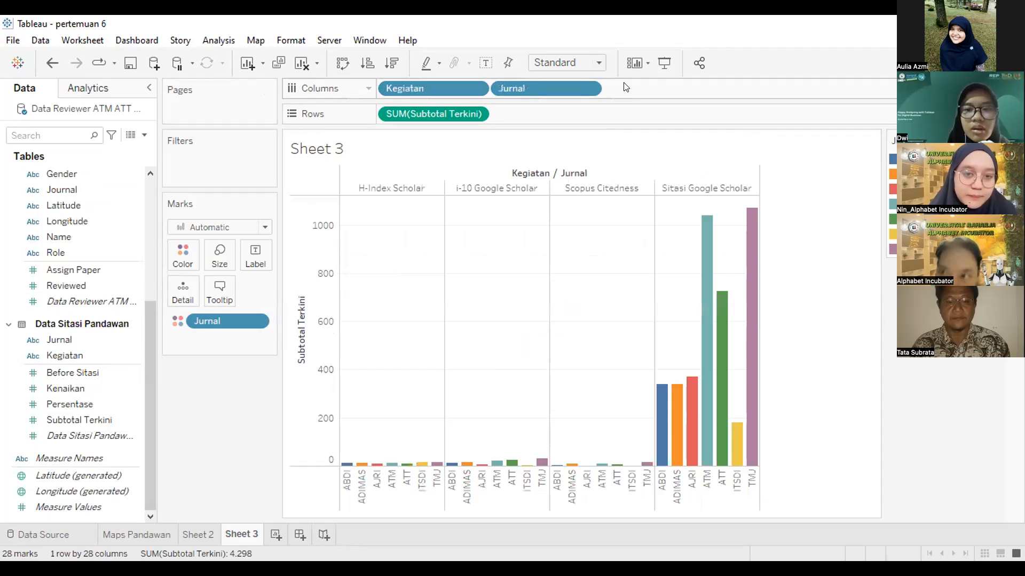
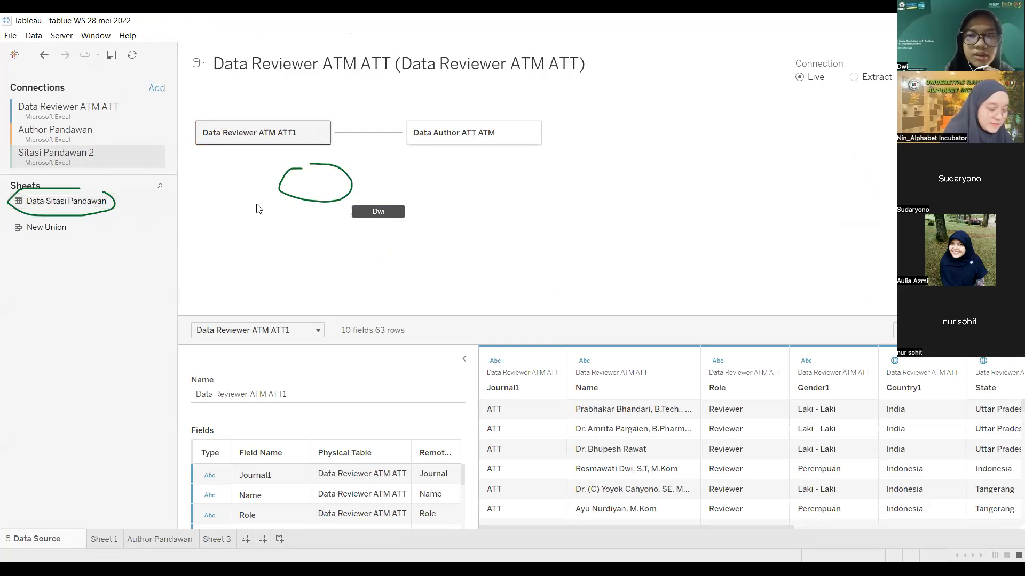
# Step: Add Data Sitasi Pandawan and relate it to the reviewer table on Journal1 = Jurnal
pyautogui.moveTo(66, 201); pyautogui.dragTo(256, 209)
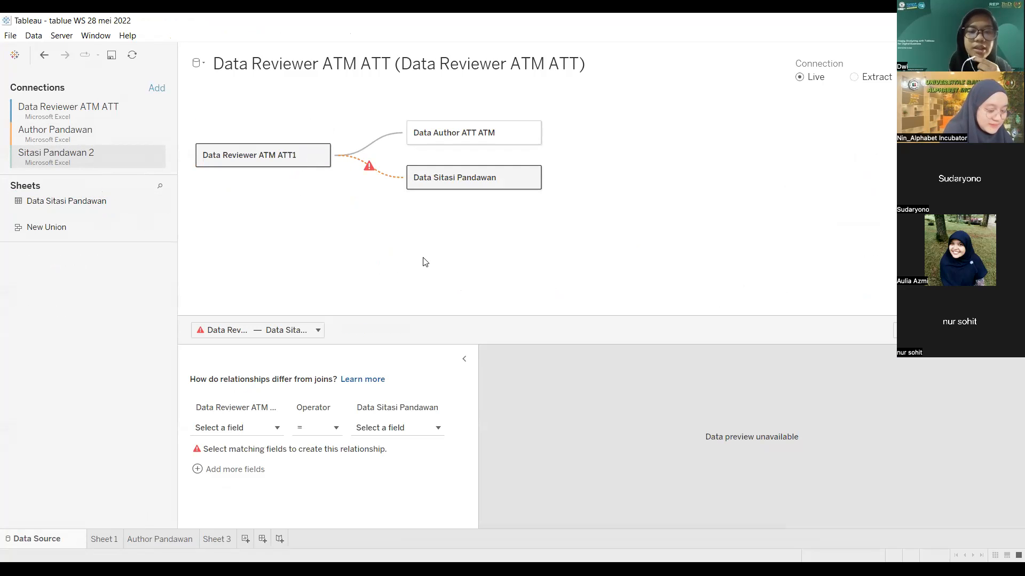
pyautogui.moveTo(371, 171)
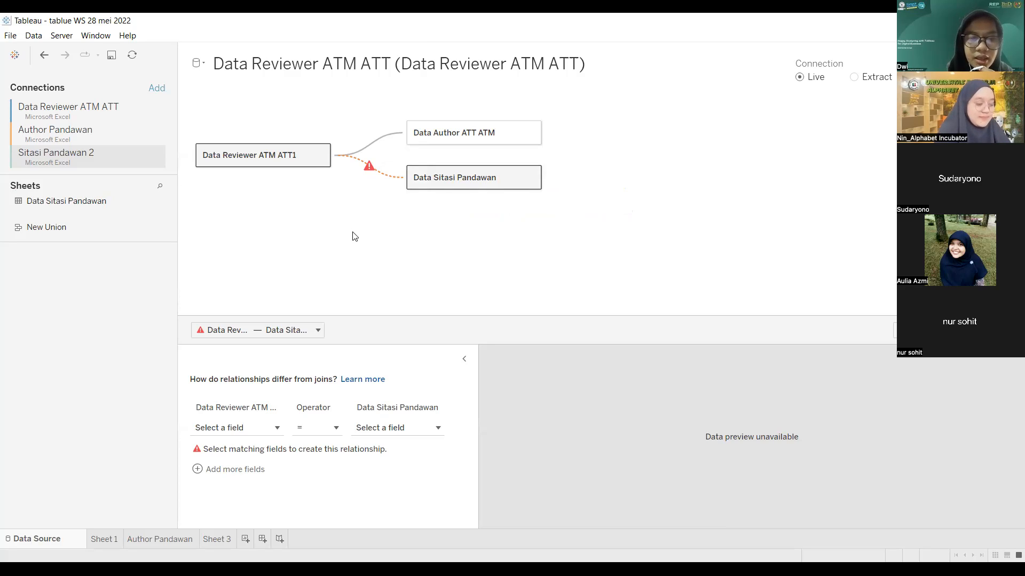
pyautogui.click(277, 429)
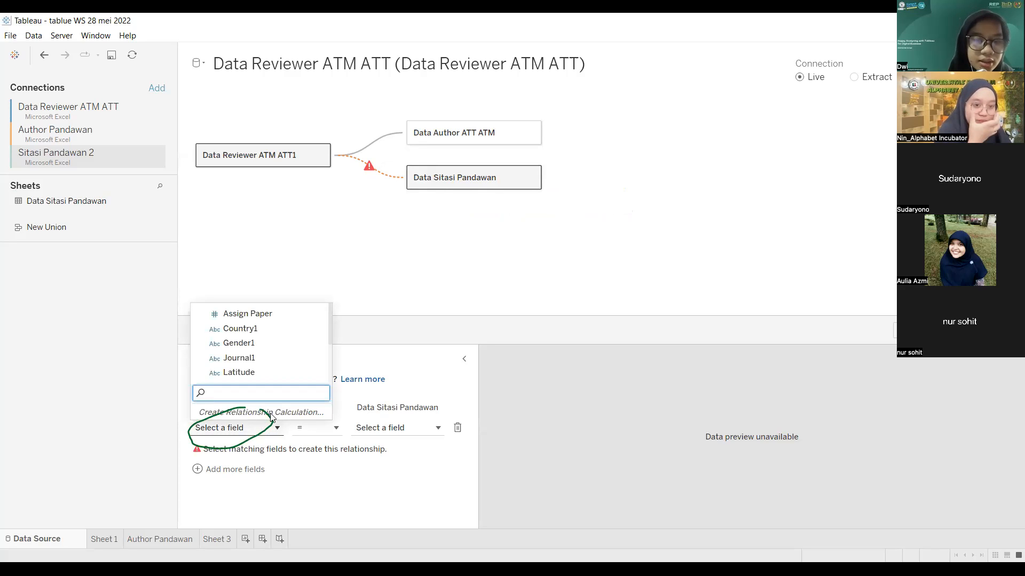
pyautogui.click(259, 358)
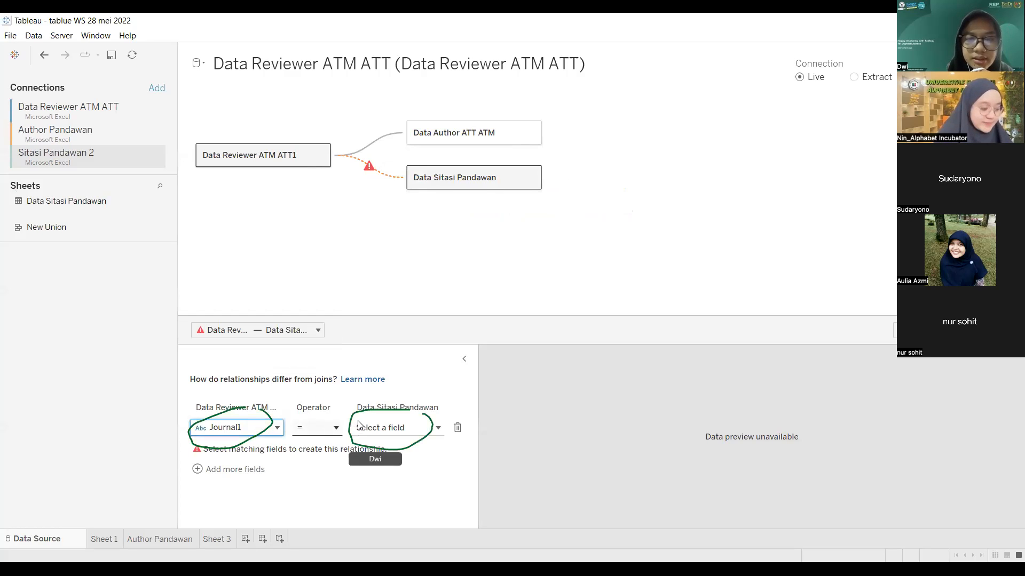
pyautogui.click(438, 430)
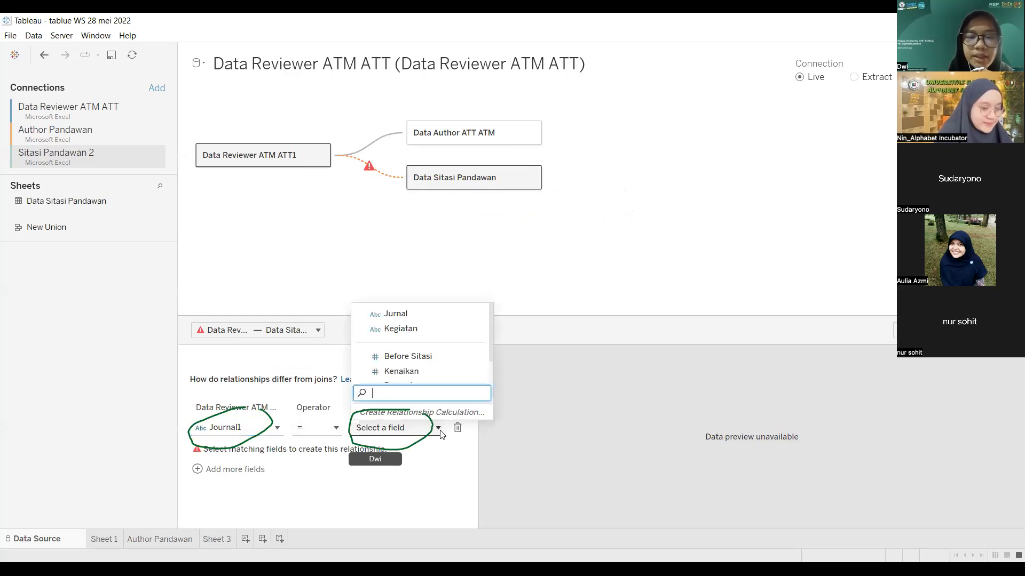
pyautogui.click(413, 315)
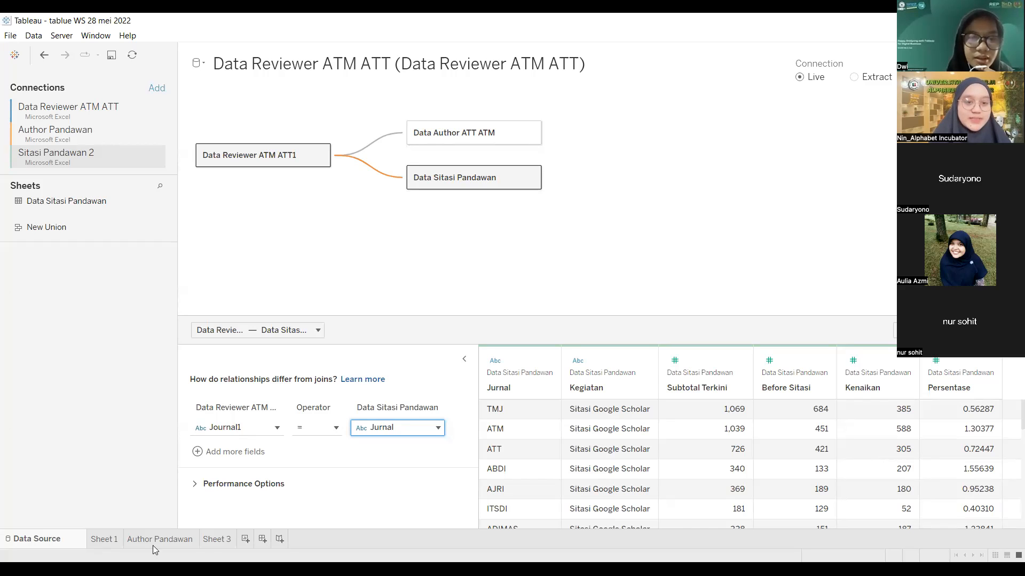
pyautogui.moveTo(211, 542)
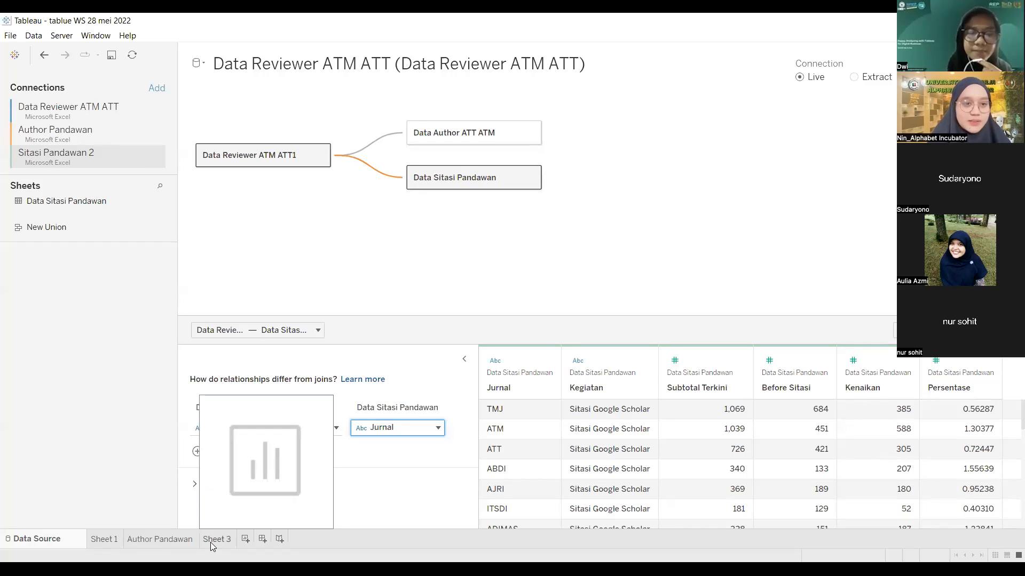
pyautogui.click(164, 542)
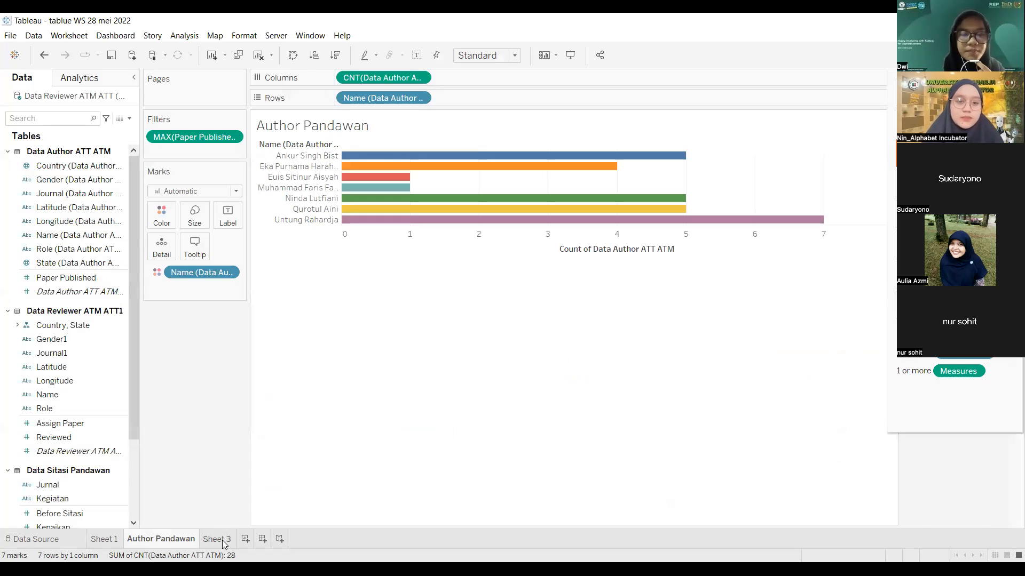
pyautogui.moveTo(222, 540)
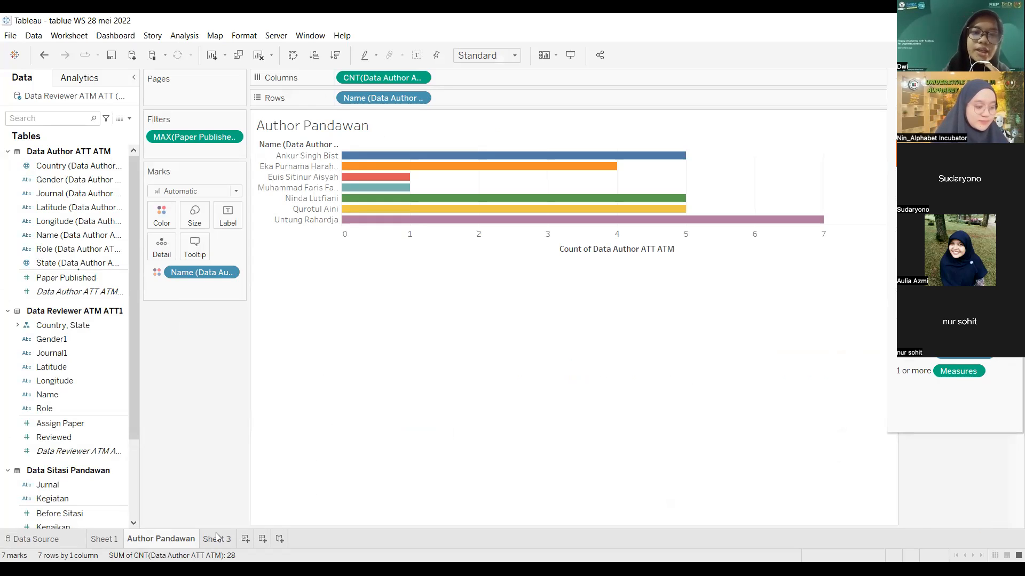
pyautogui.click(66, 540)
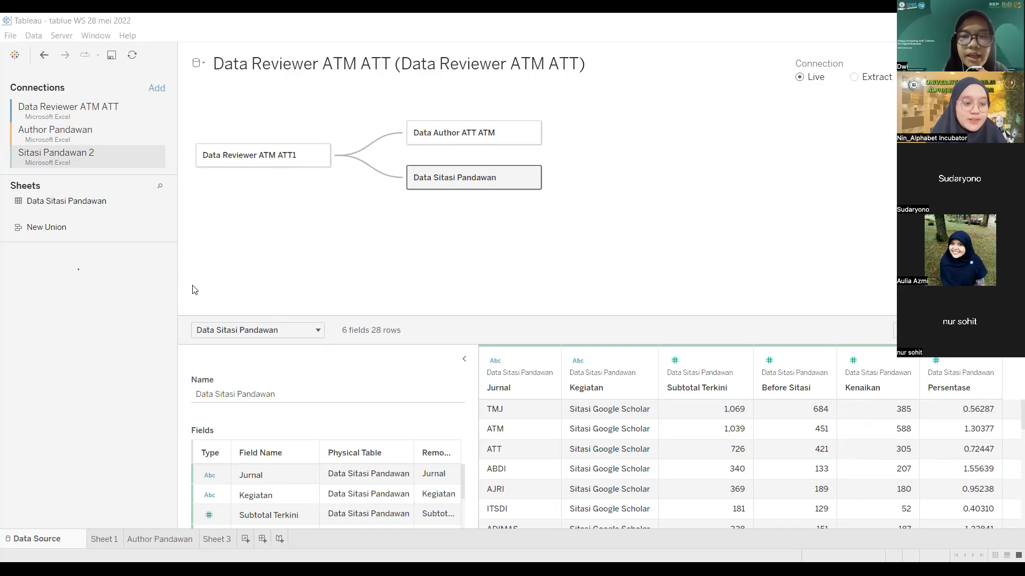
# Step: Add a connection to the Status paper ATT ATM Excel workbook
pyautogui.click(156, 89)
pyautogui.click(254, 188)
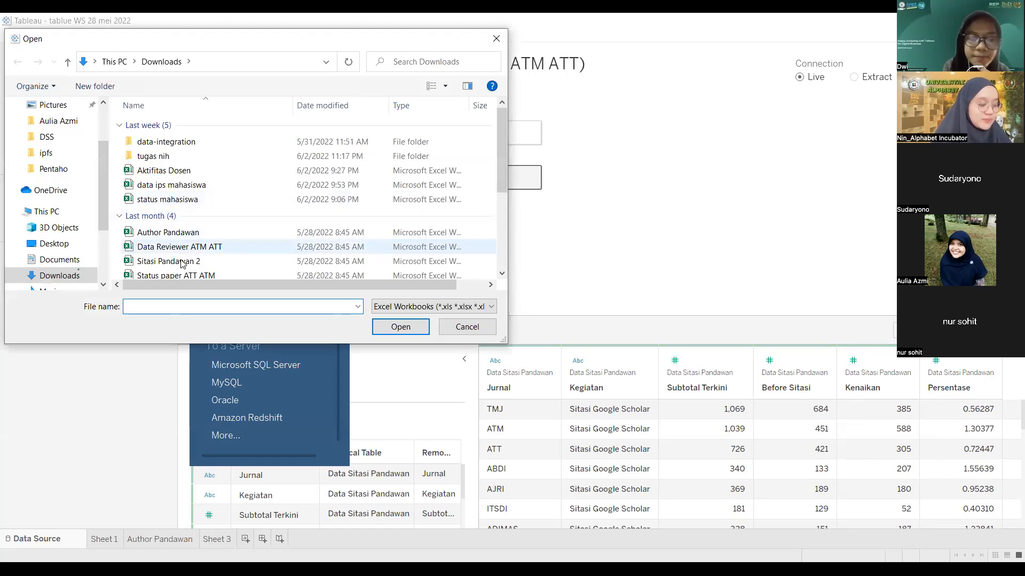
pyautogui.scroll(-1, 190, 241)
pyautogui.click(190, 242)
pyautogui.click(407, 327)
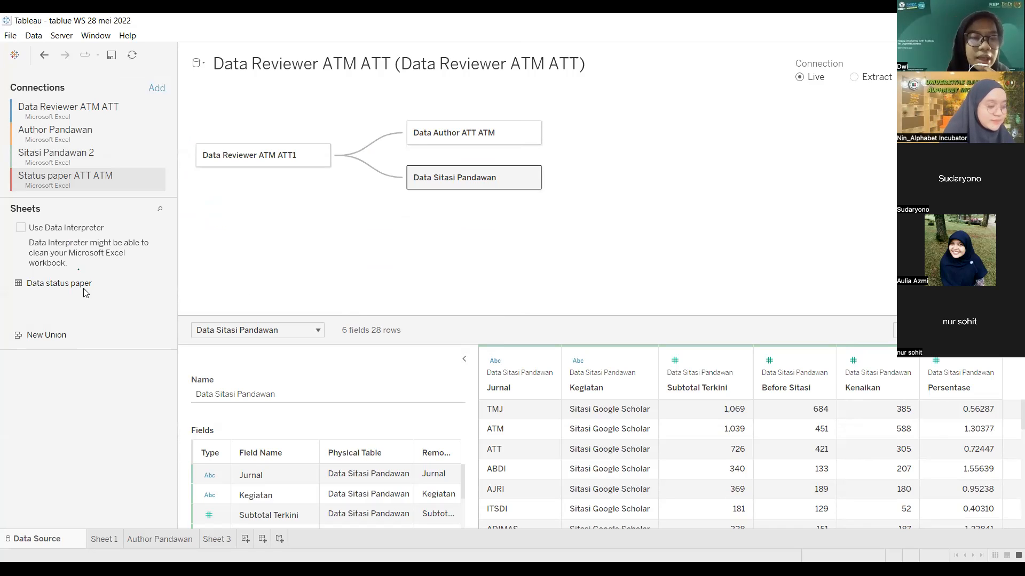
# Step: Relate Data status paper to the reviewer table on Journal1 = Journal
pyautogui.moveTo(82, 287); pyautogui.dragTo(327, 243)
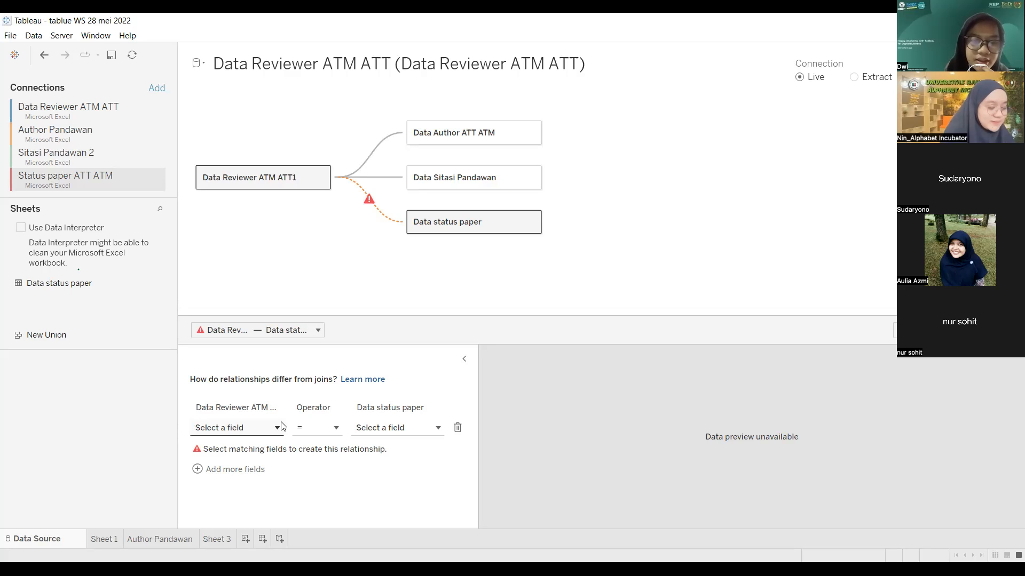
pyautogui.click(279, 431)
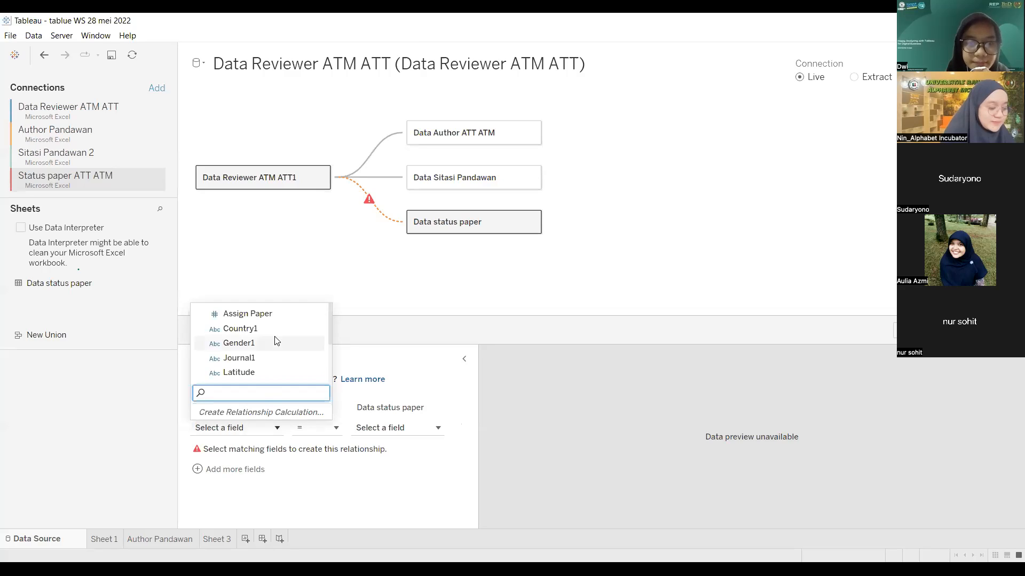
pyautogui.click(271, 359)
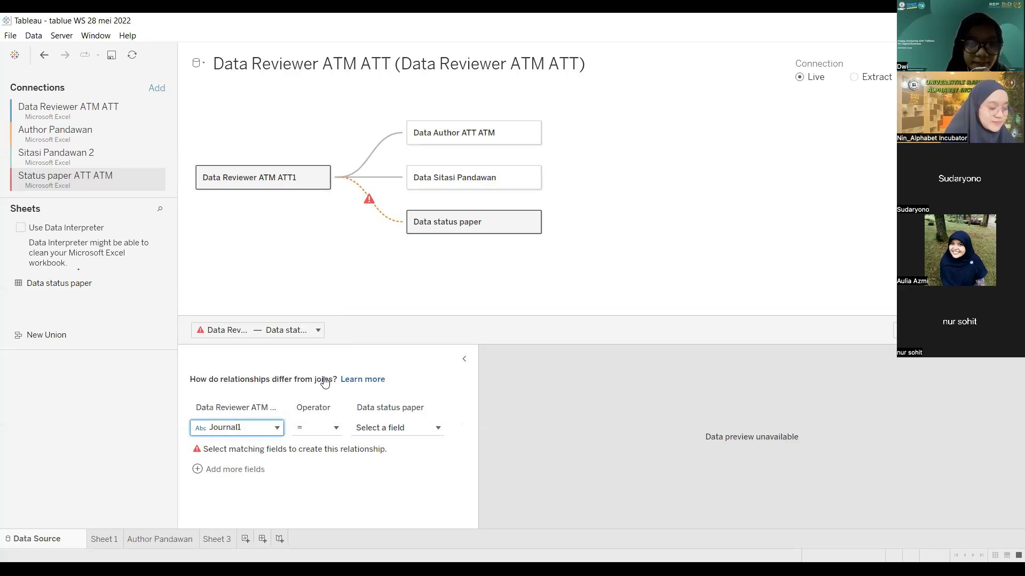
pyautogui.click(440, 429)
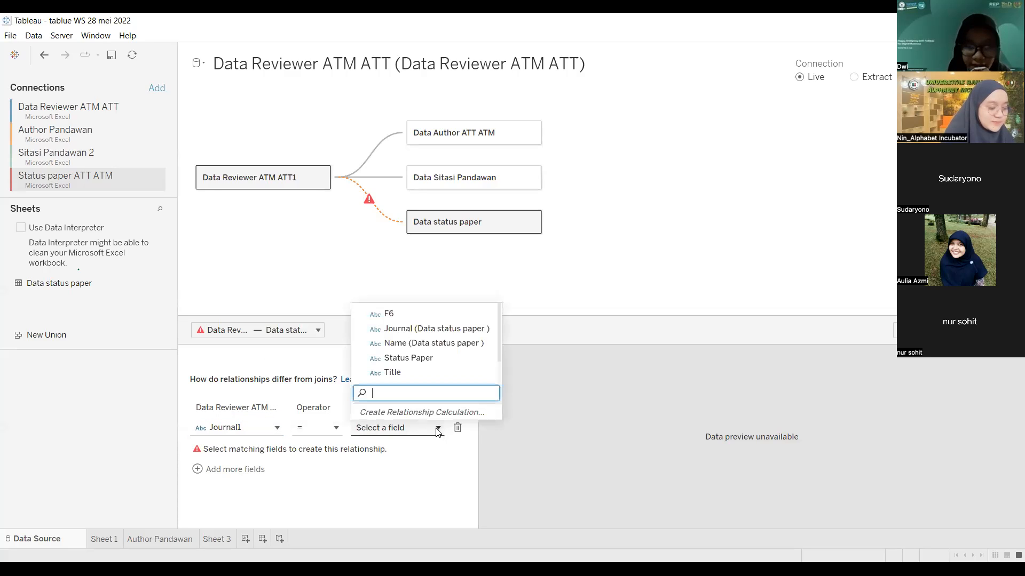
pyautogui.click(431, 329)
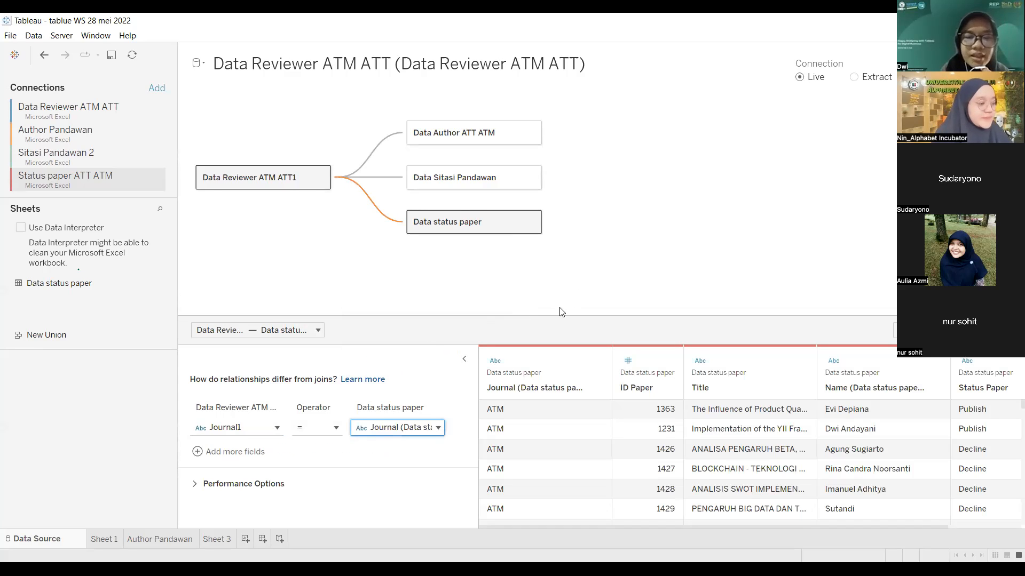
pyautogui.moveTo(229, 548)
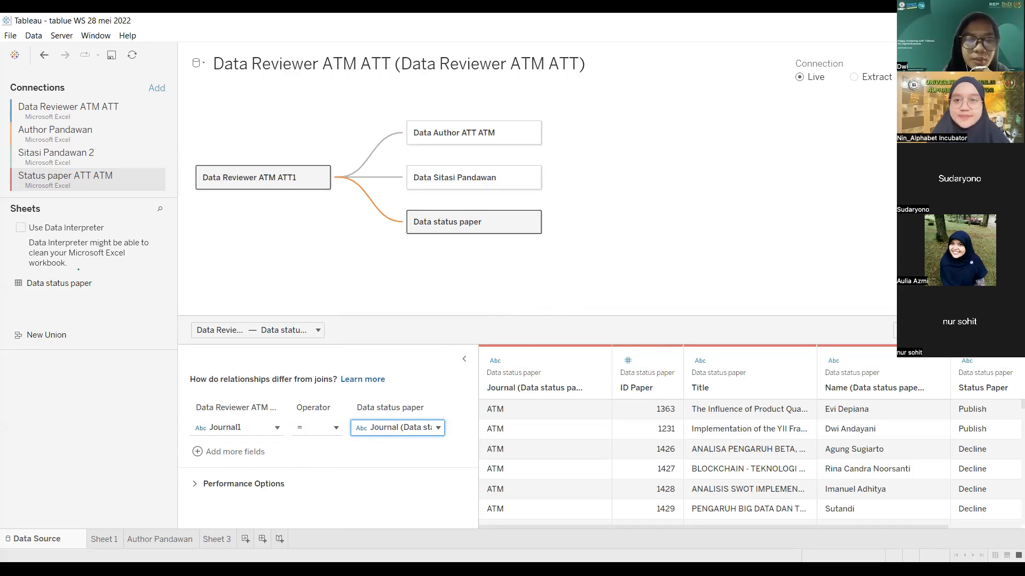
# Step: Rename the Sheet 3 worksheet to 'Data Status Paper'
pyautogui.click(216, 540)
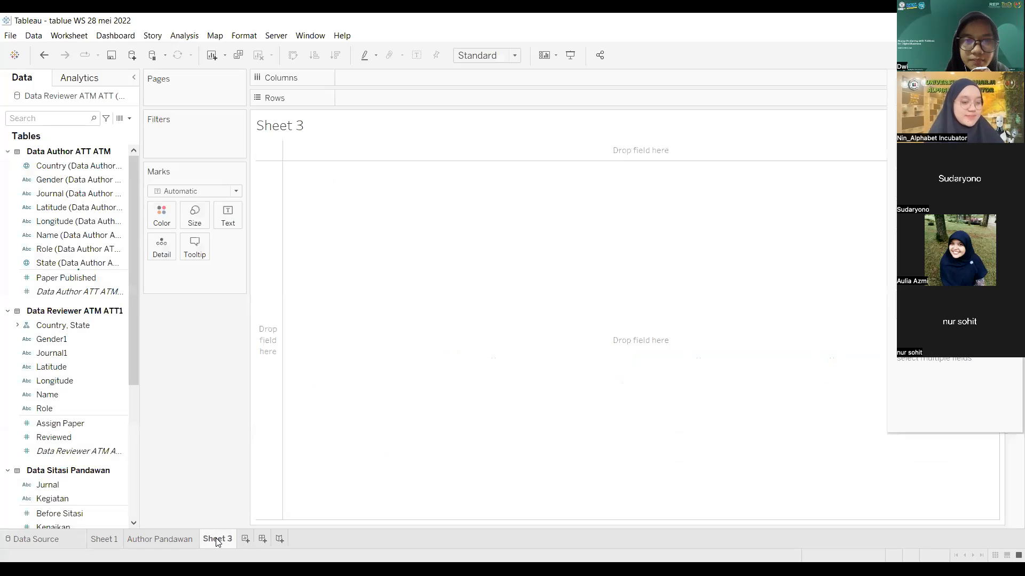
pyautogui.rightClick(216, 542)
pyautogui.click(249, 397)
pyautogui.write('Data stau')
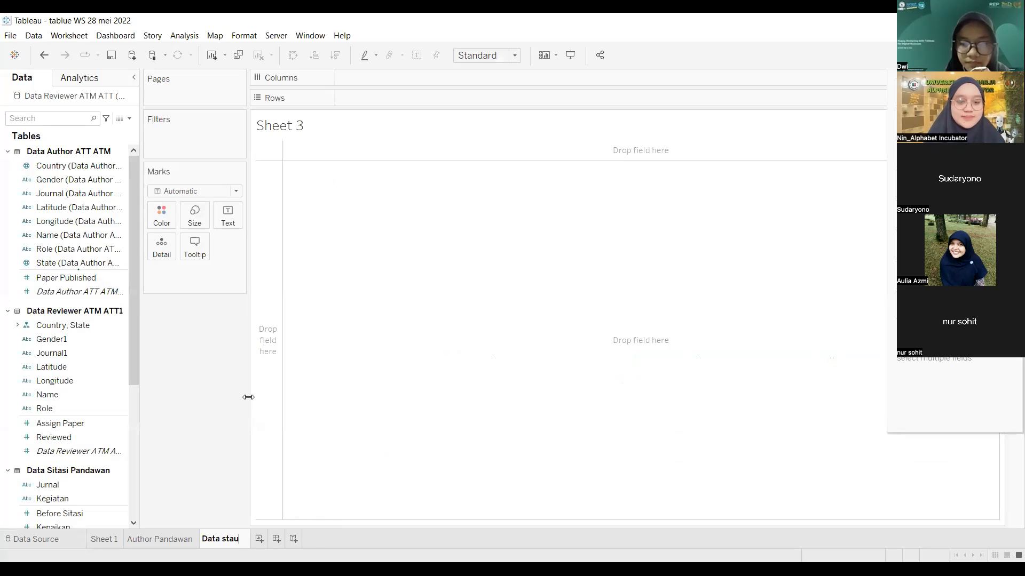
pyautogui.write('tu')
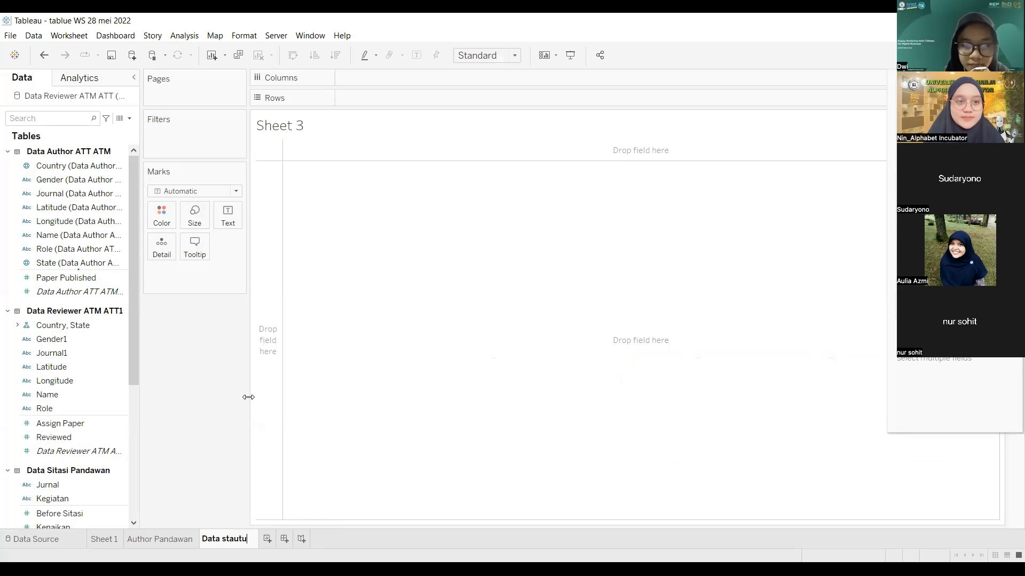
pyautogui.press('BackSpace')
pyautogui.press('BackSpace')
pyautogui.press('BackSpace')
pyautogui.write('t')
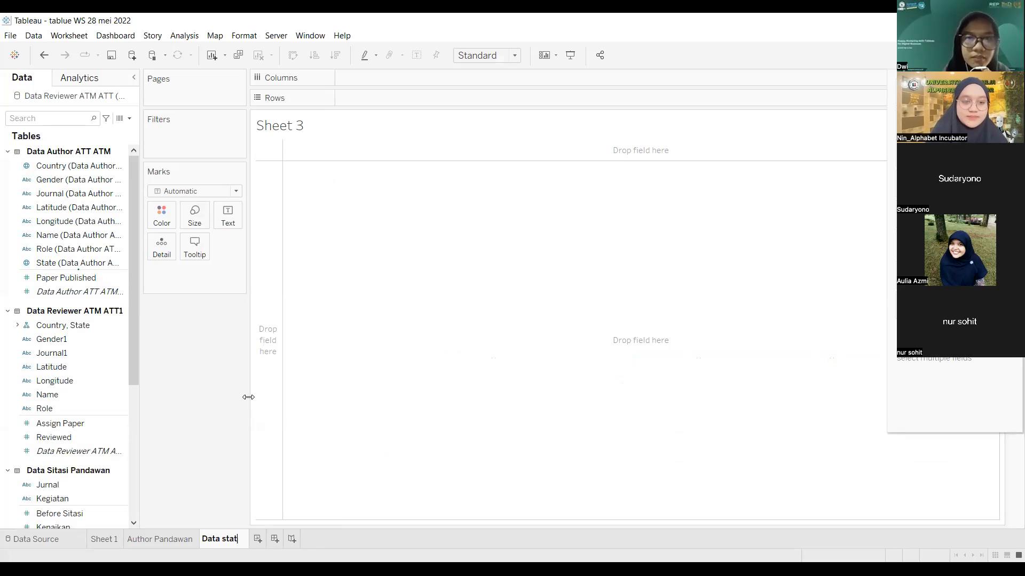
pyautogui.write('usPaper')
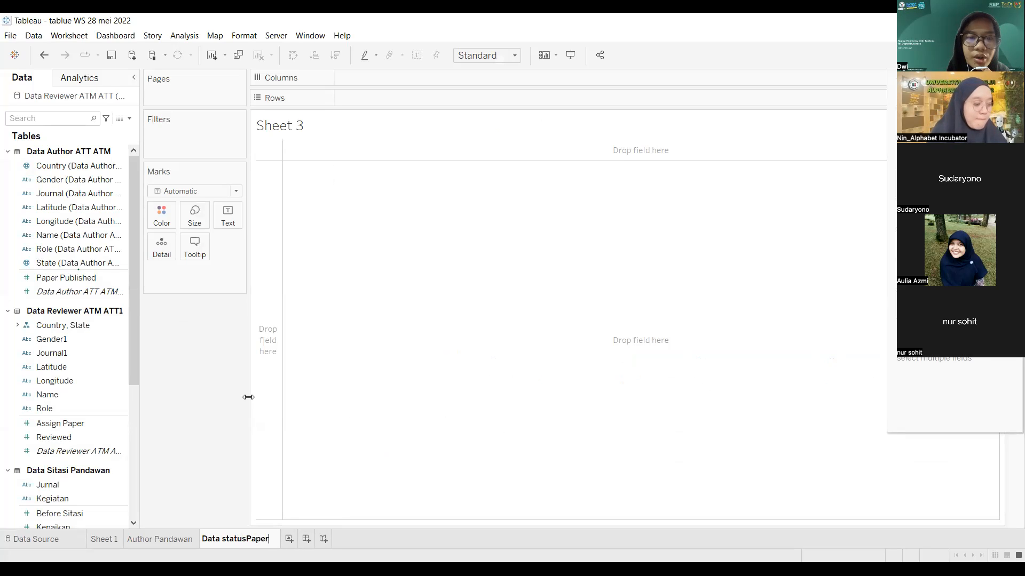
pyautogui.click(245, 541)
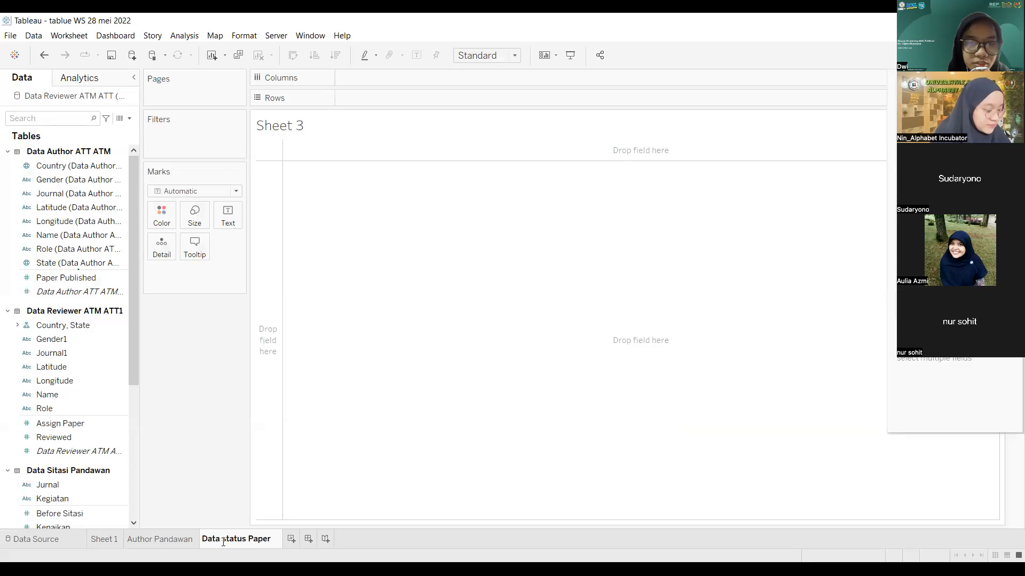
pyautogui.press('Return')
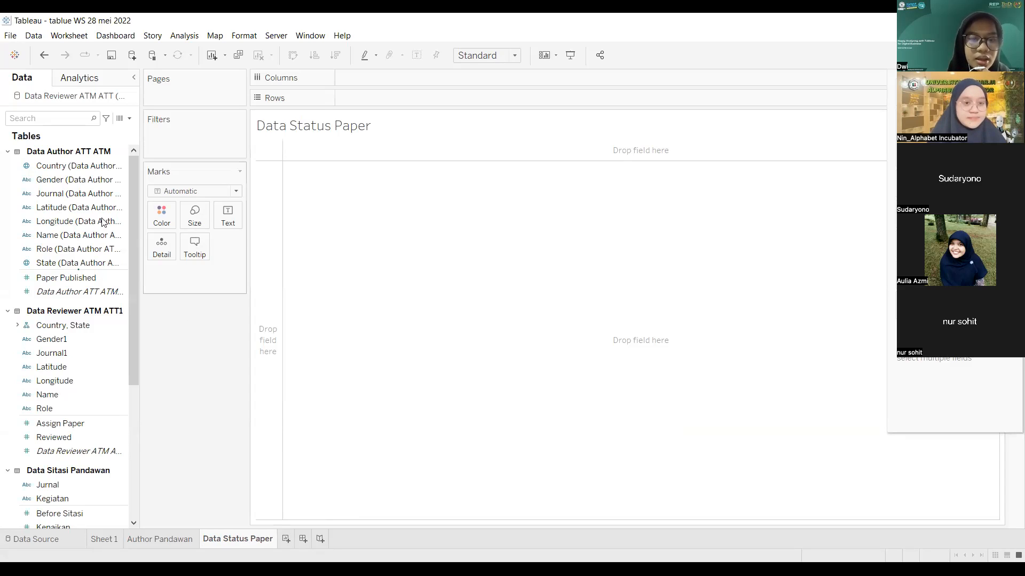
# Step: Place the author table's Journal field on Columns, then drag it back off
pyautogui.click(76, 195)
pyautogui.moveTo(77, 195); pyautogui.dragTo(384, 76)
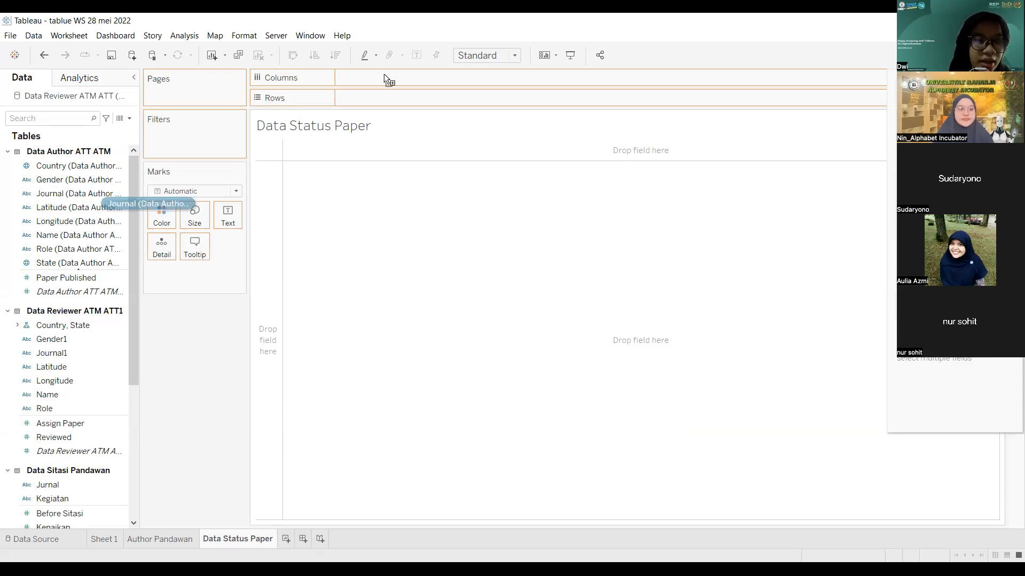
pyautogui.moveTo(294, 102); pyautogui.dragTo(134, 454)
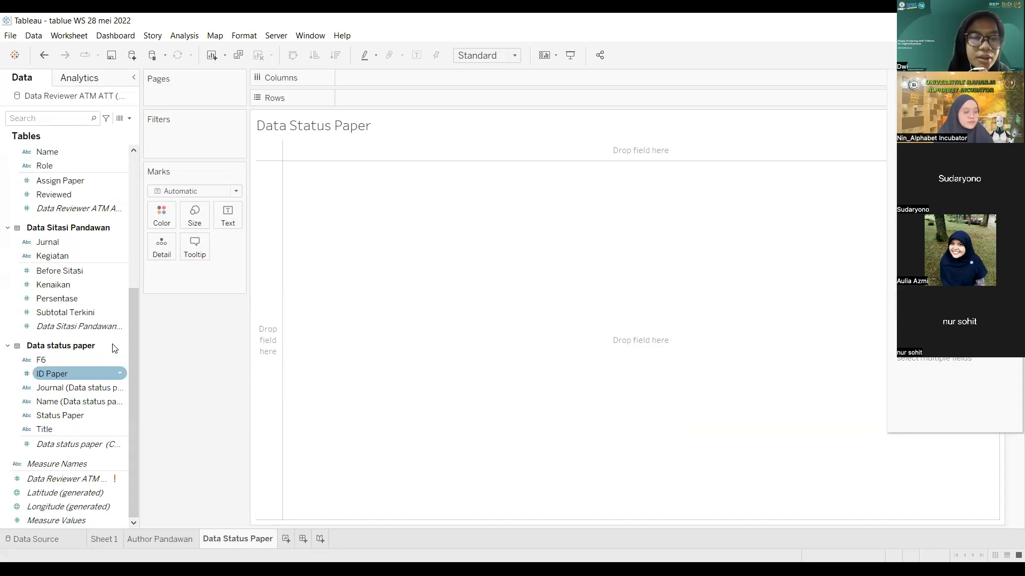
# Step: Collapse the Data Author ATT ATM, Data Reviewer ATM ATT1 and Data Sitasi Pandawan tables
pyautogui.scroll(3, 77, 319)
pyautogui.scroll(3, 78, 319)
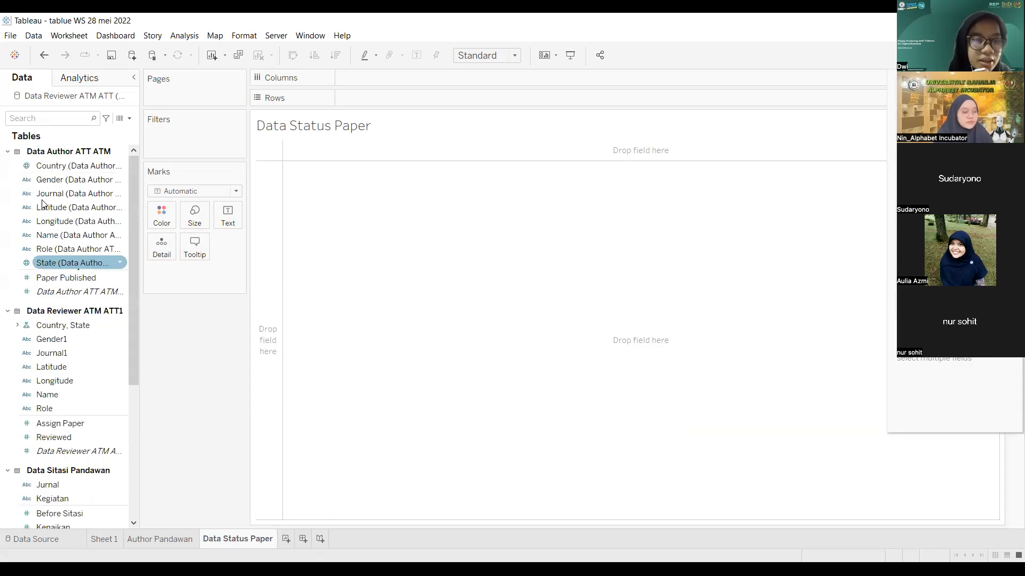
pyautogui.click(7, 151)
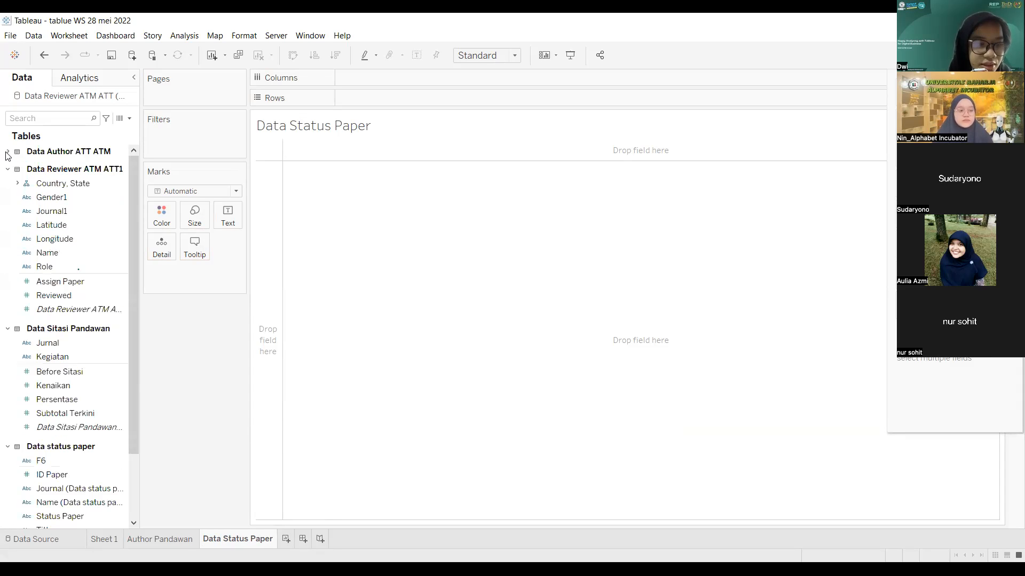
pyautogui.click(9, 182)
pyautogui.click(7, 169)
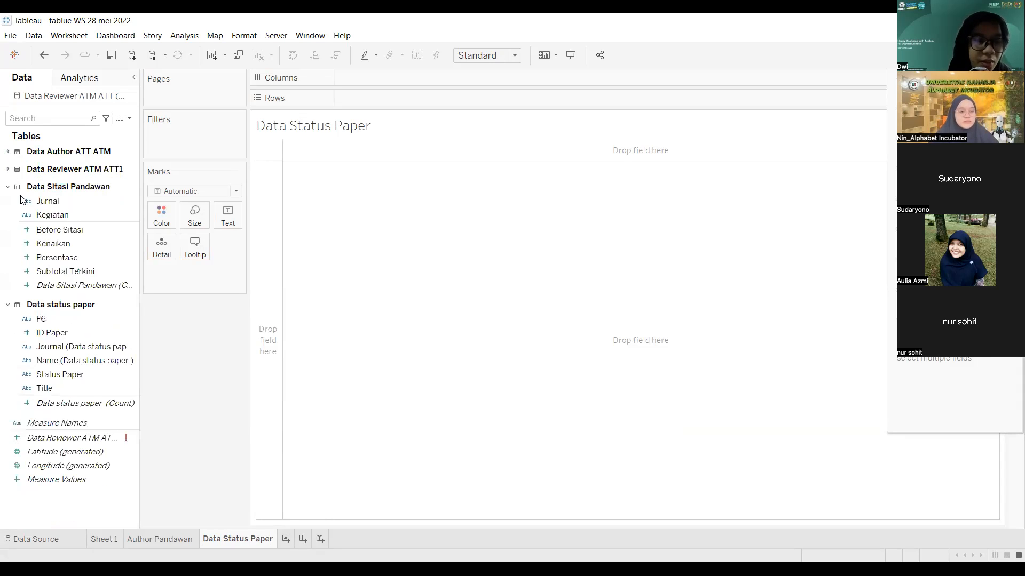
pyautogui.click(29, 205)
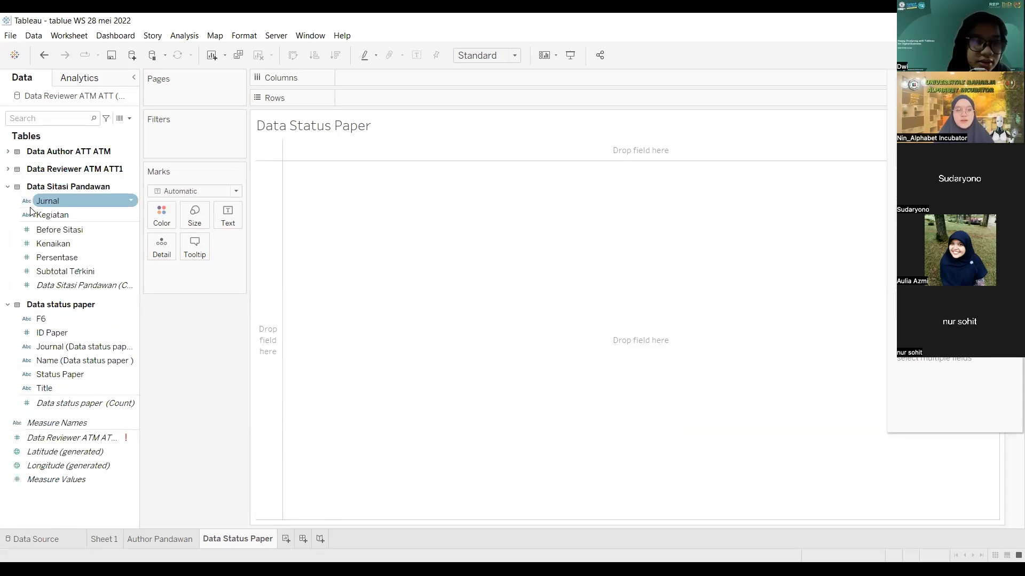
pyautogui.click(30, 212)
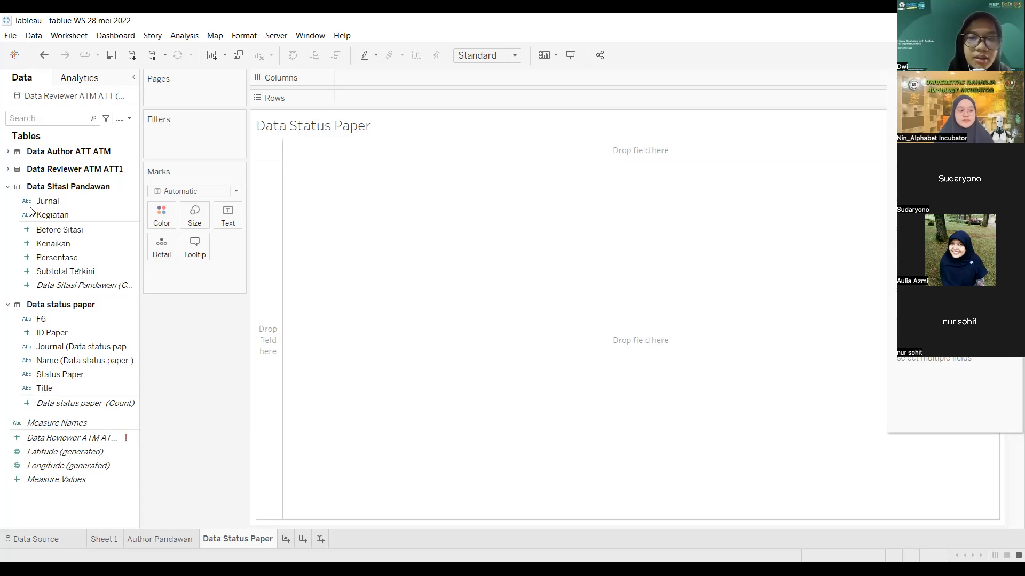
pyautogui.click(8, 187)
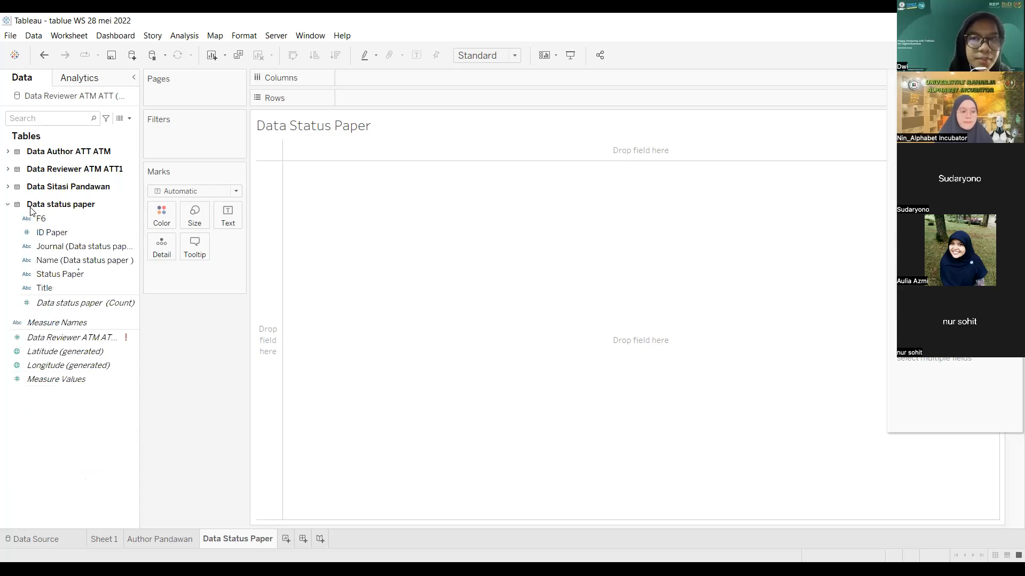
# Step: Step through the Data status paper fields from F6 to Journal, Name and Status Paper
pyautogui.click(30, 210)
pyautogui.press('Down')
pyautogui.press('Down')
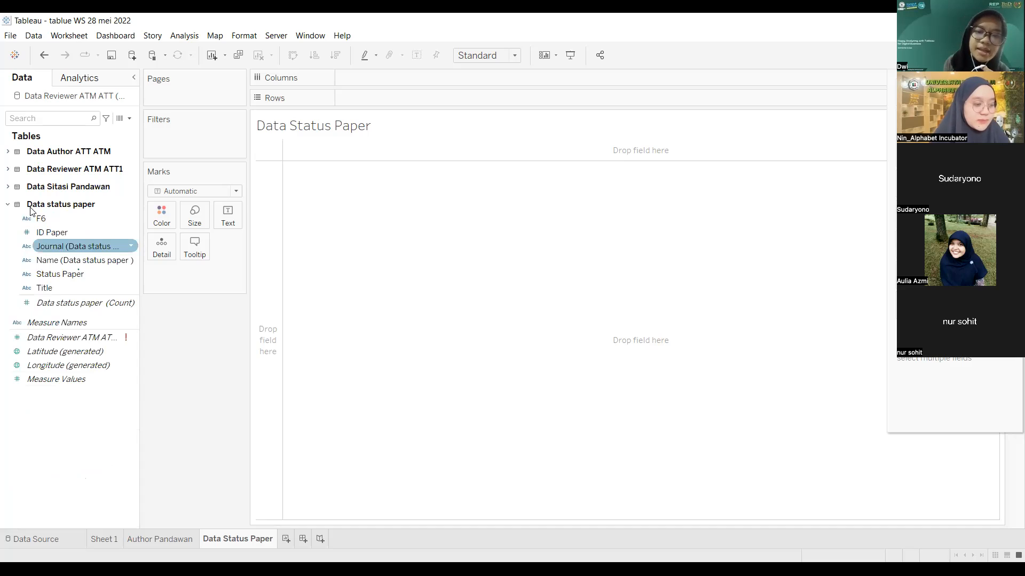
pyautogui.press('Down')
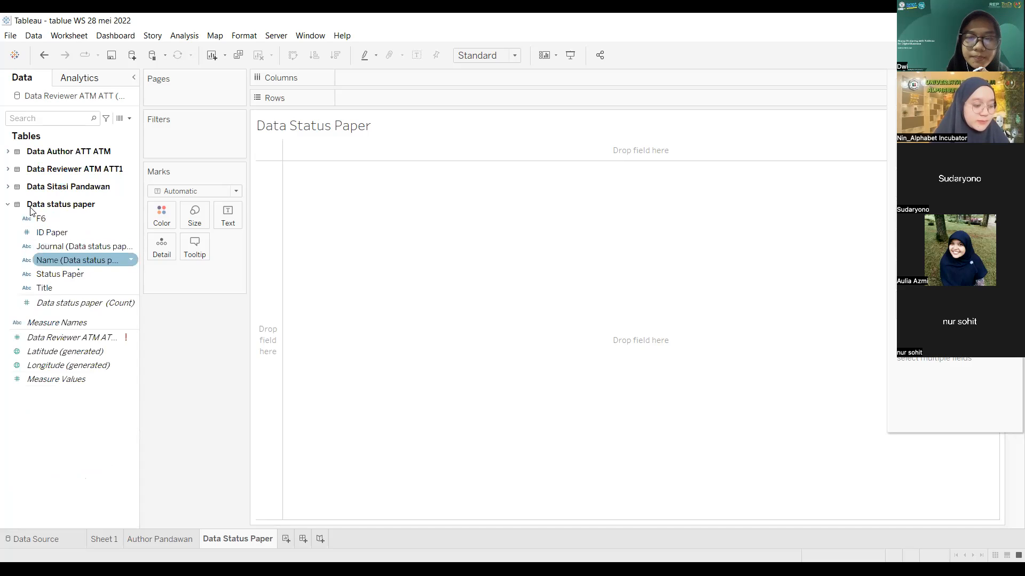
pyautogui.press('Down')
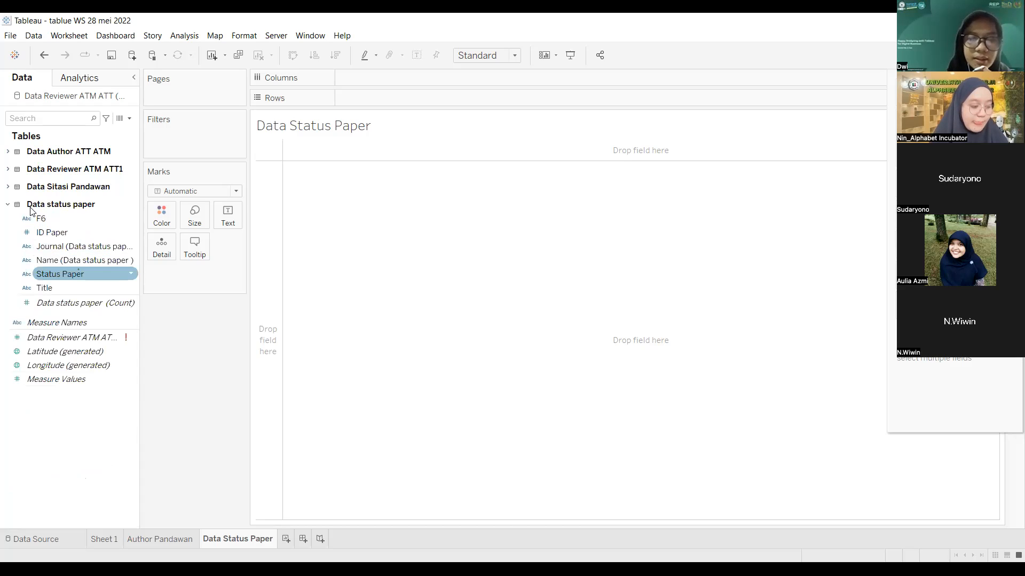
pyautogui.press('Up')
pyautogui.press('Up')
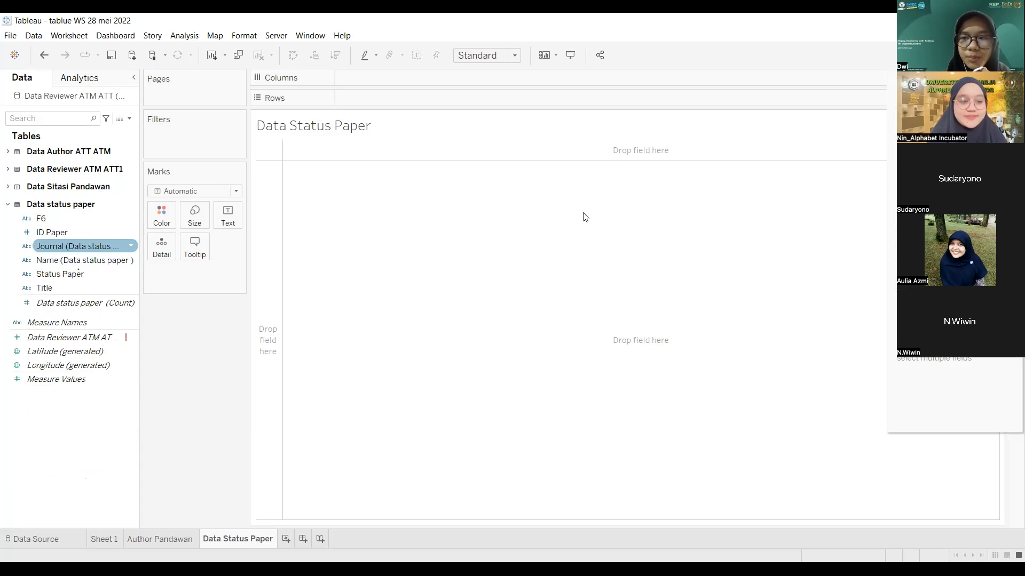
pyautogui.press('Down')
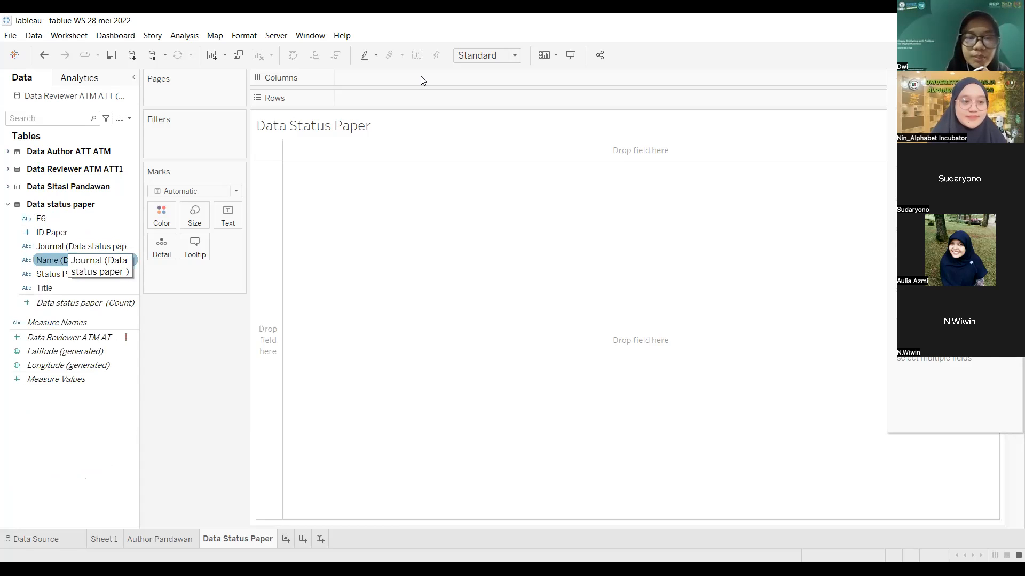
pyautogui.moveTo(60, 274); pyautogui.dragTo(424, 81)
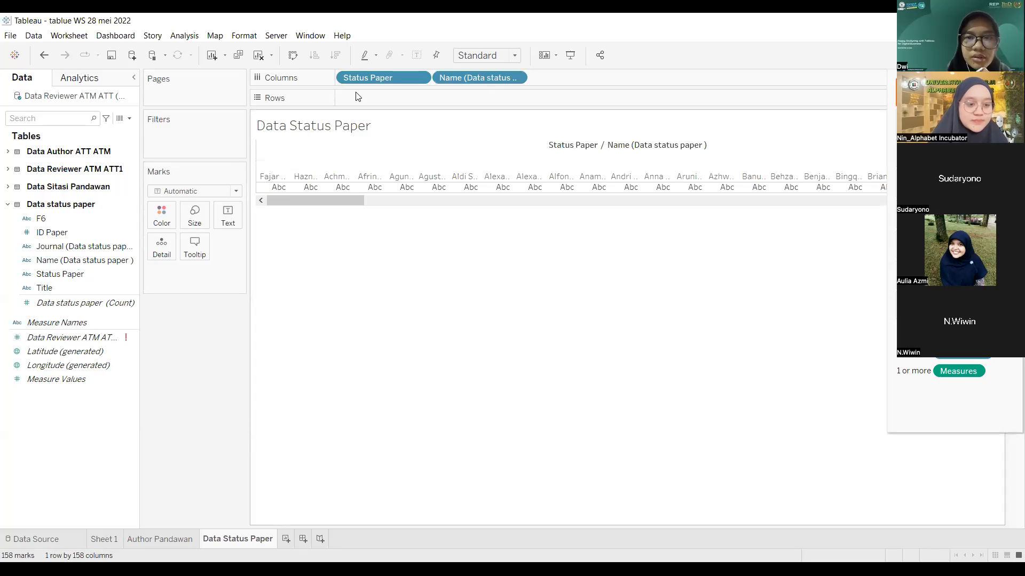
pyautogui.click(420, 77)
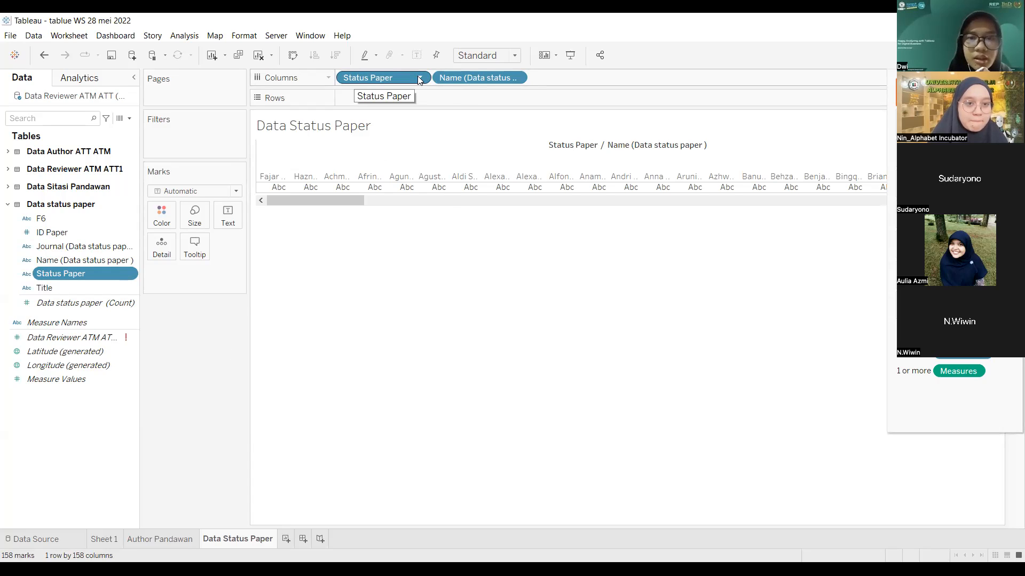
pyautogui.click(419, 78)
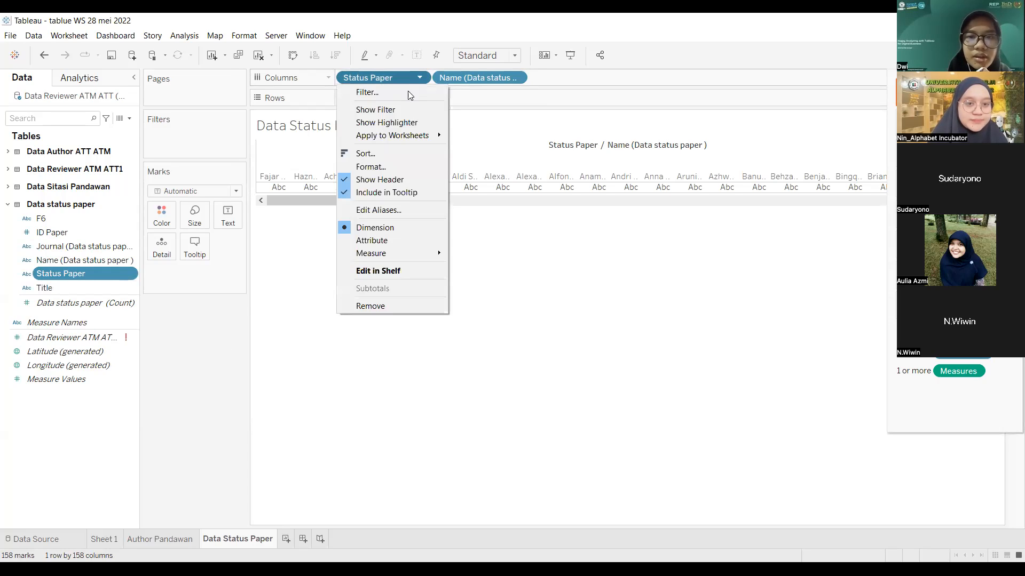
pyautogui.hotkey('ctrl', 'z')
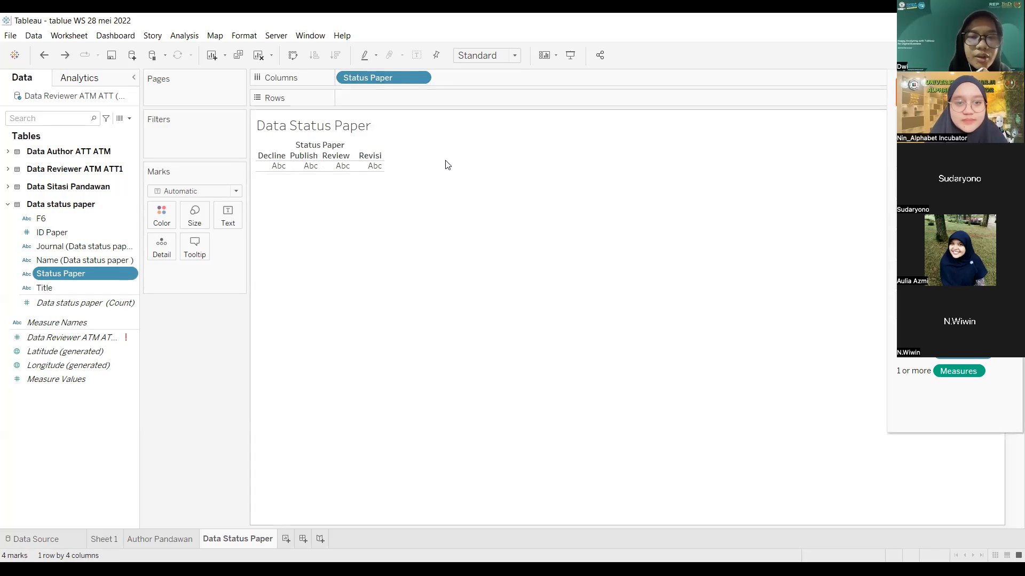
pyautogui.hotkey('ctrl', 'z')
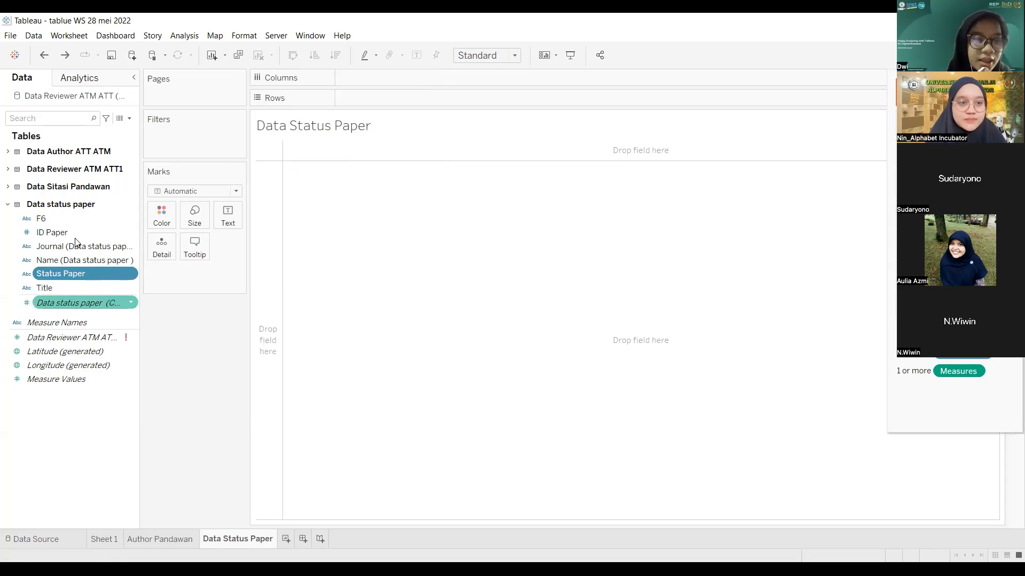
# Step: Put Journal then Status Paper on Columns, splitting ATM and ATT by Decline, Publish, Review, Revisi
pyautogui.moveTo(74, 250); pyautogui.dragTo(369, 77)
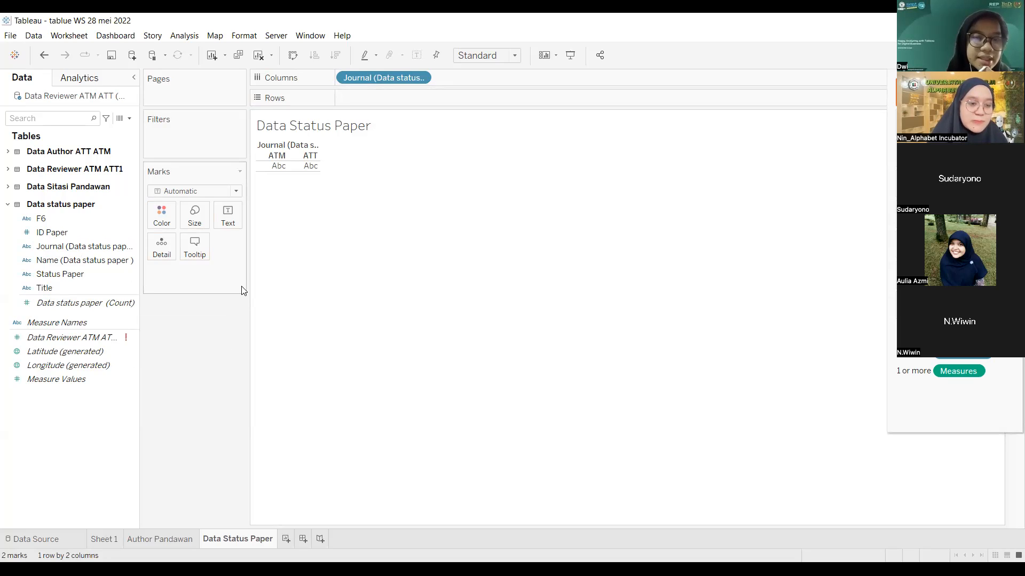
pyautogui.click(75, 286)
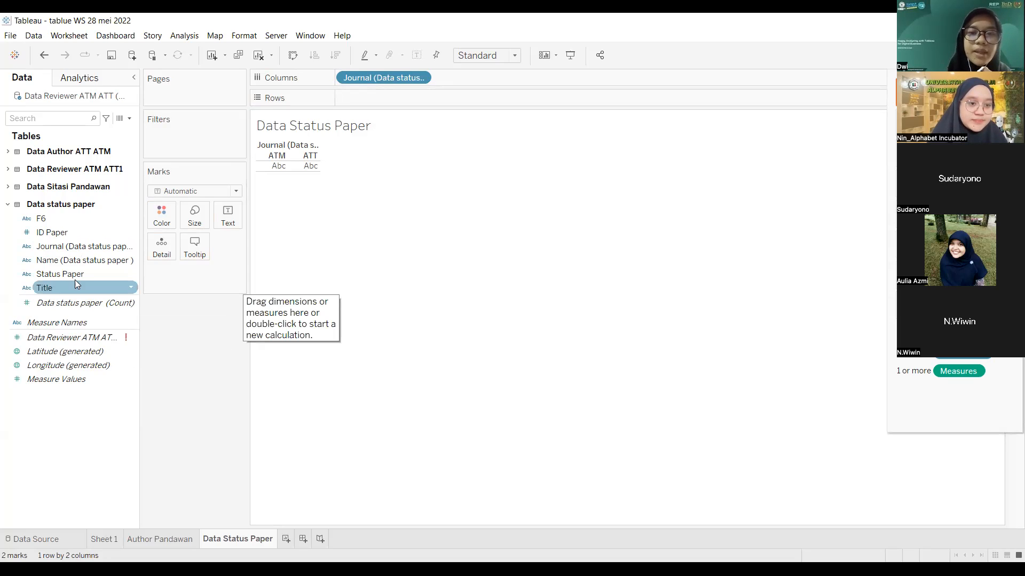
pyautogui.click(75, 276)
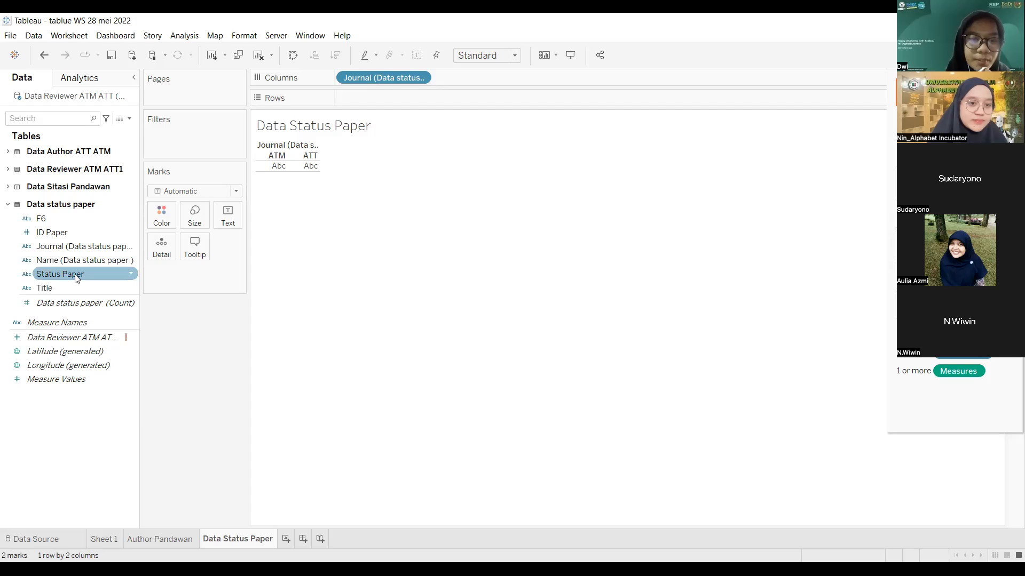
pyautogui.moveTo(80, 272); pyautogui.dragTo(471, 81)
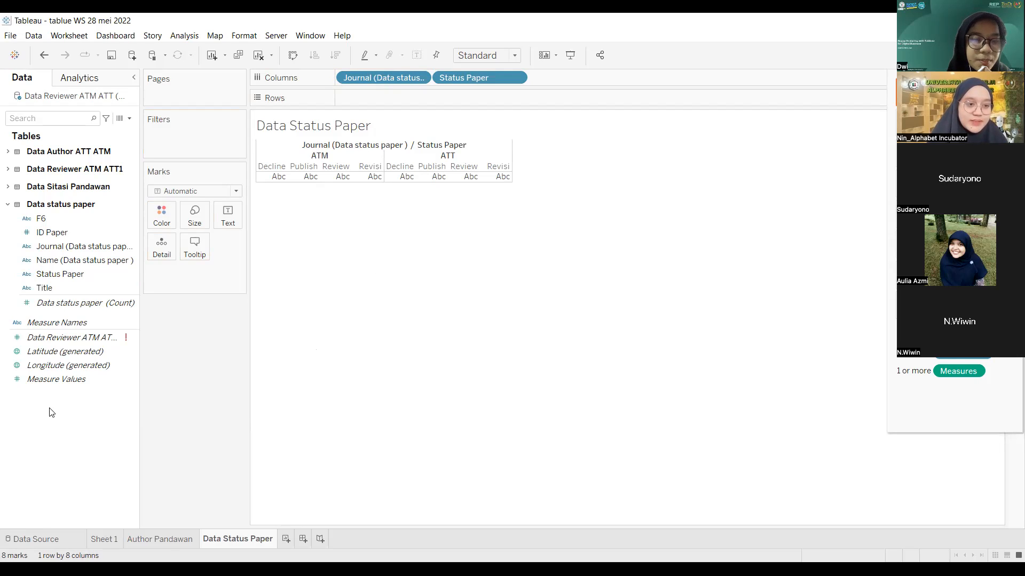
pyautogui.click(47, 379)
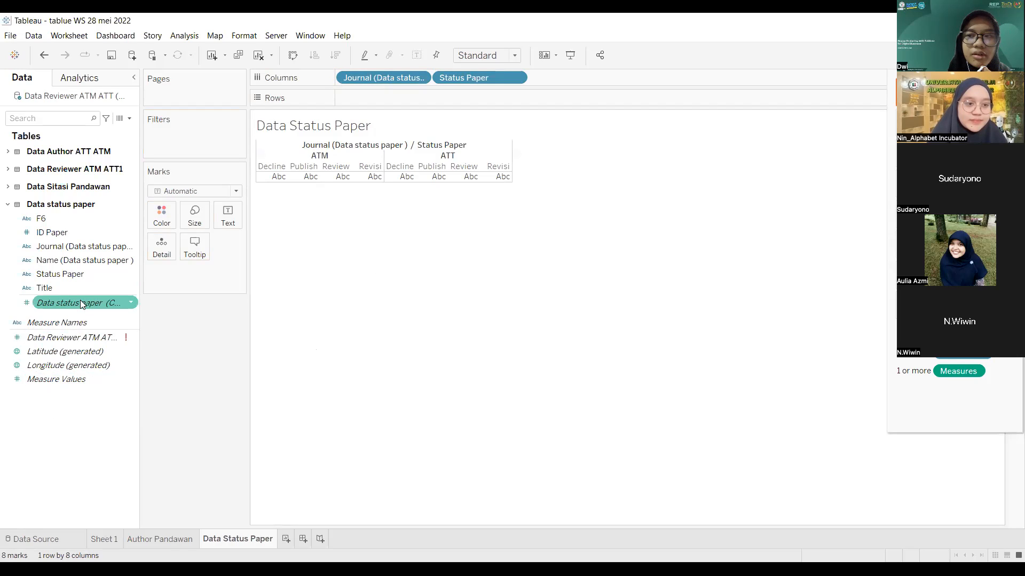
pyautogui.moveTo(80, 302)
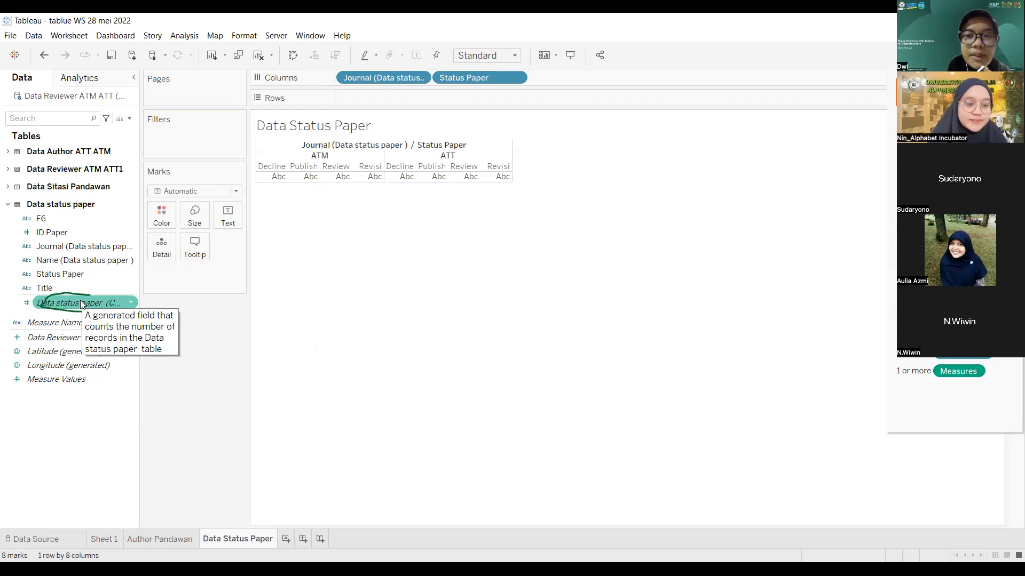
# Step: Plot the Data status paper count on Rows and label each bar with its count
pyautogui.moveTo(80, 302); pyautogui.dragTo(394, 98)
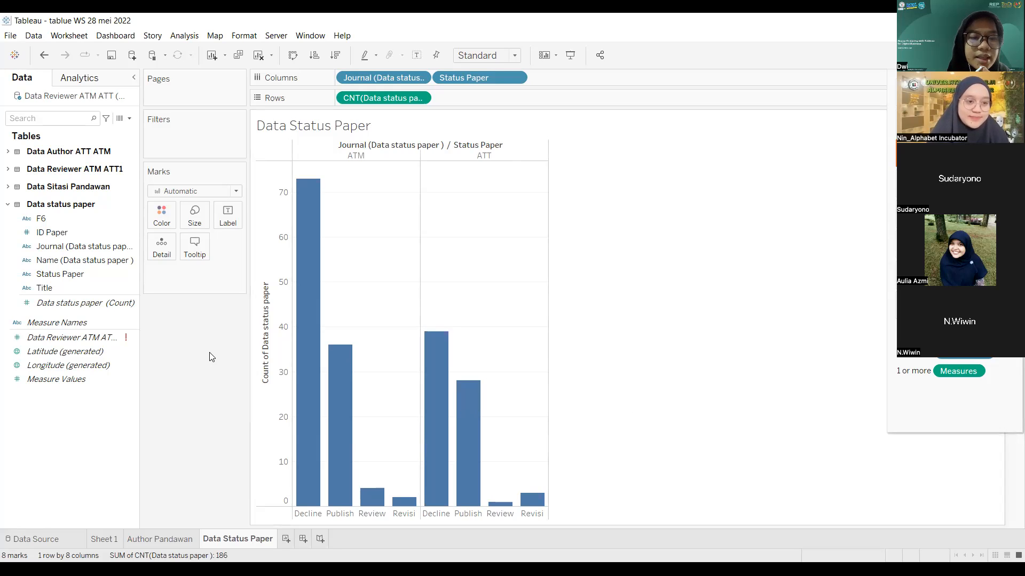
pyautogui.click(79, 273)
pyautogui.moveTo(80, 273); pyautogui.dragTo(225, 221)
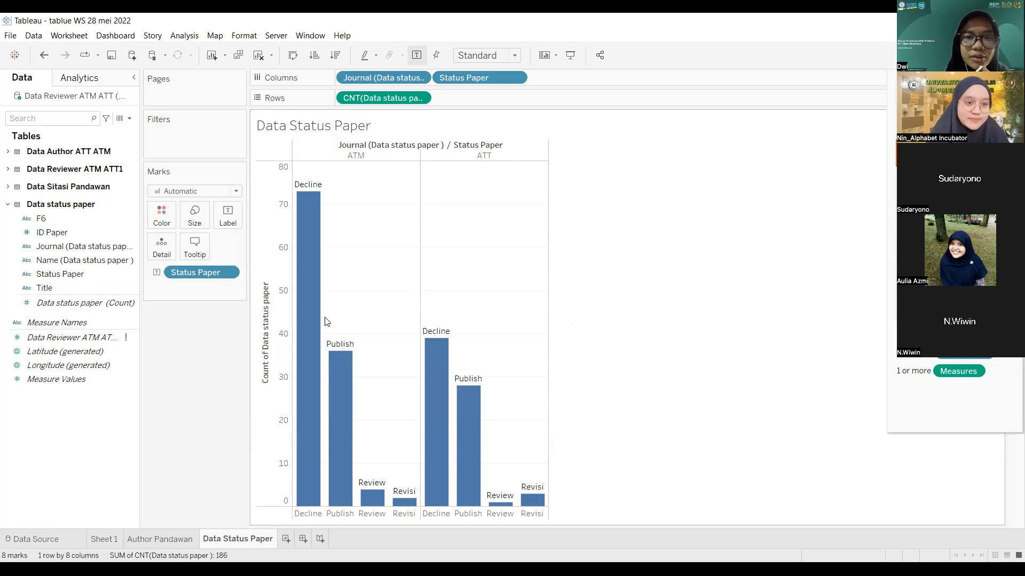
pyautogui.hotkey('ctrl', 'z')
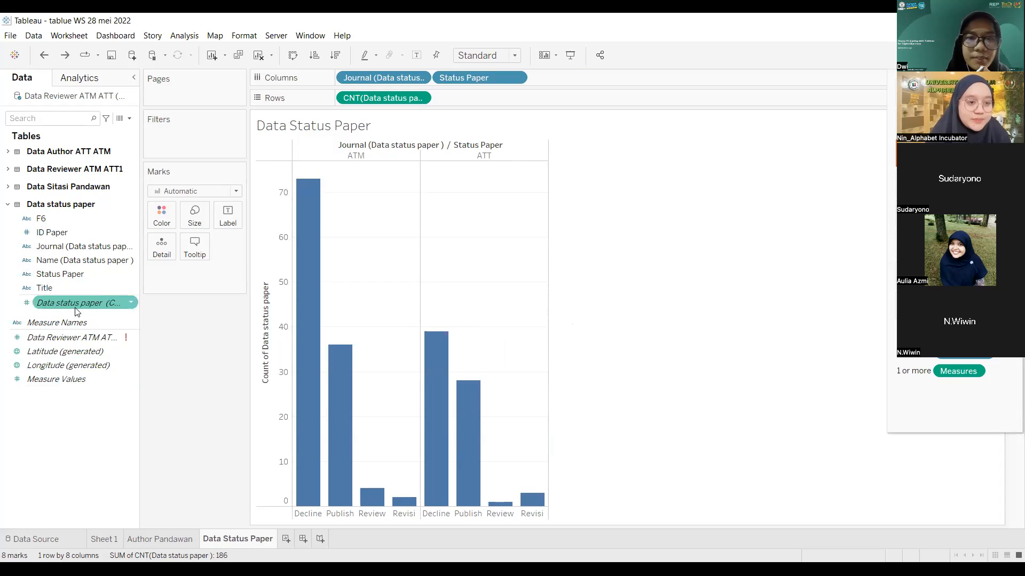
pyautogui.moveTo(85, 298); pyautogui.dragTo(233, 221)
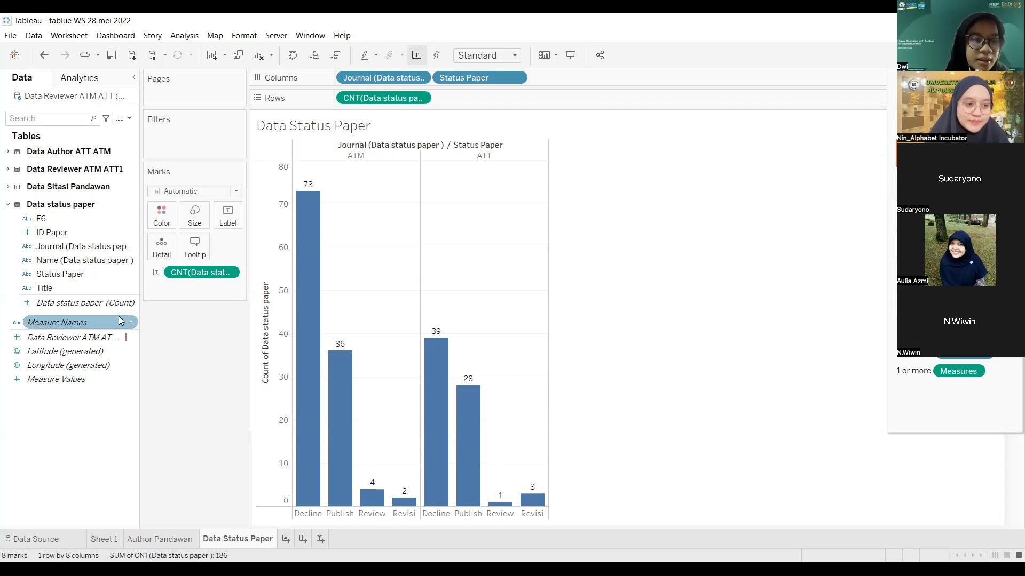
pyautogui.click(108, 303)
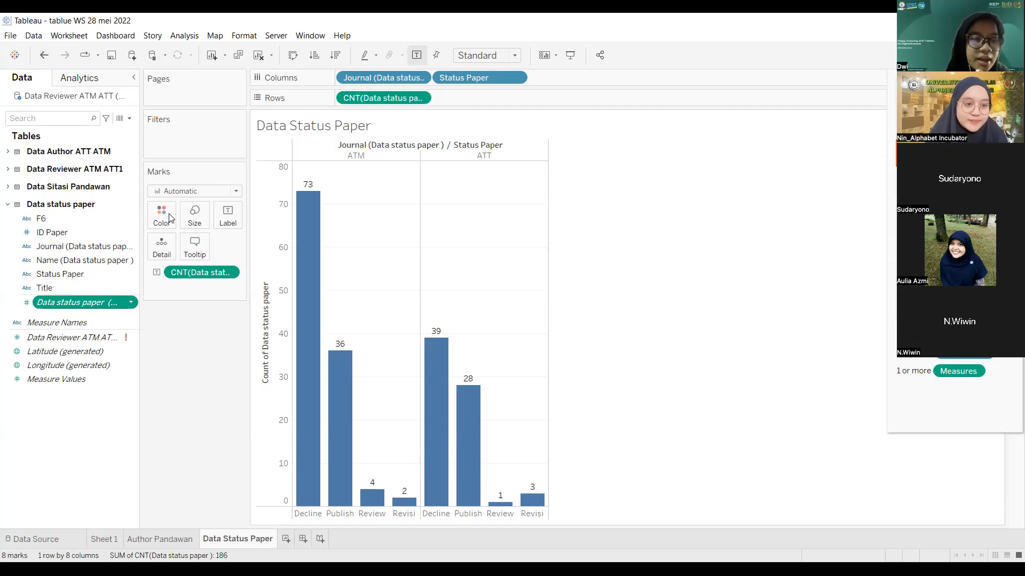
# Step: Colour the bars by Status Paper instead of by the record count
pyautogui.moveTo(168, 218); pyautogui.dragTo(169, 218)
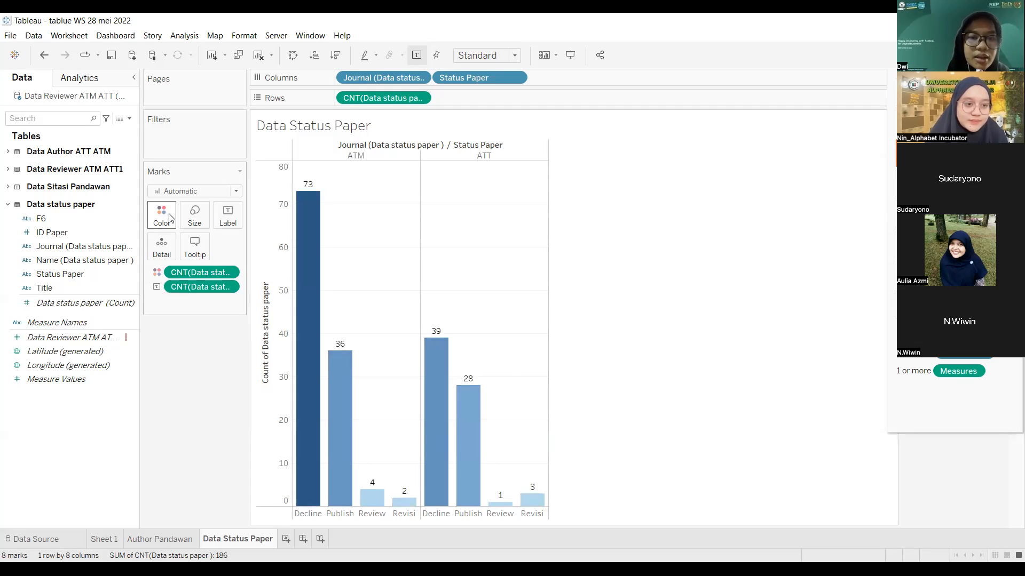
pyautogui.hotkey('ctrl', 'z')
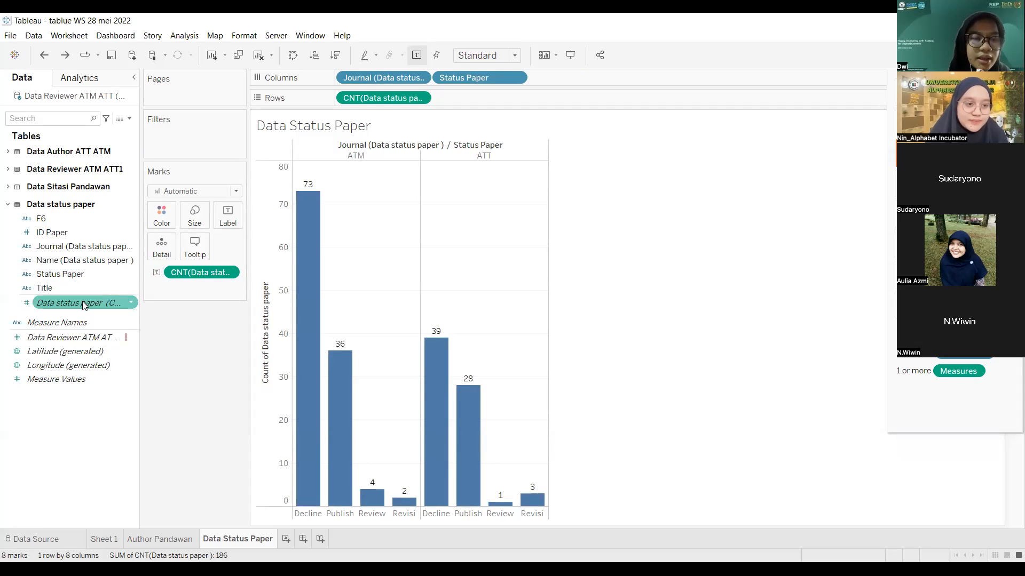
pyautogui.click(70, 274)
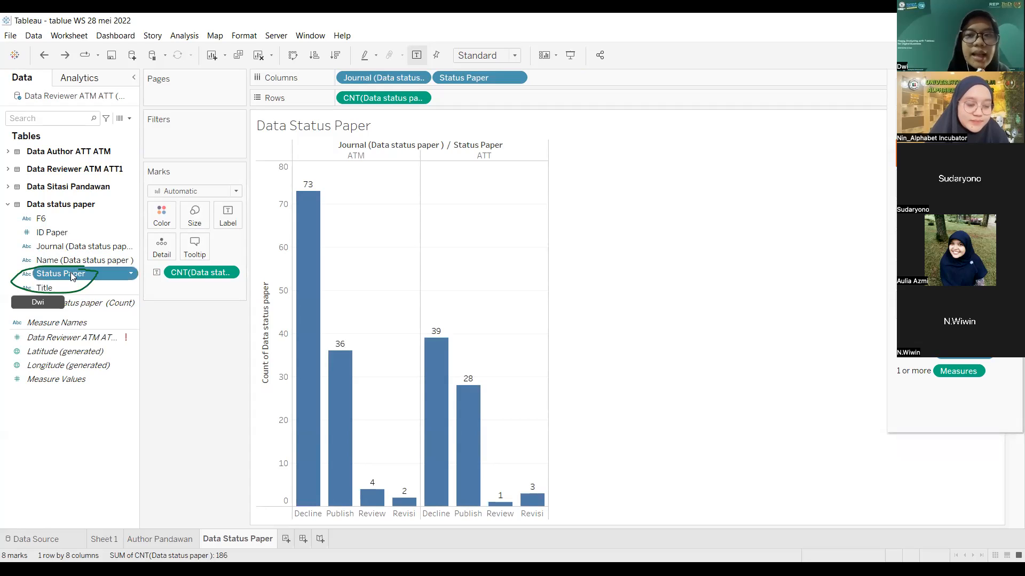
pyautogui.moveTo(71, 272); pyautogui.dragTo(168, 216)
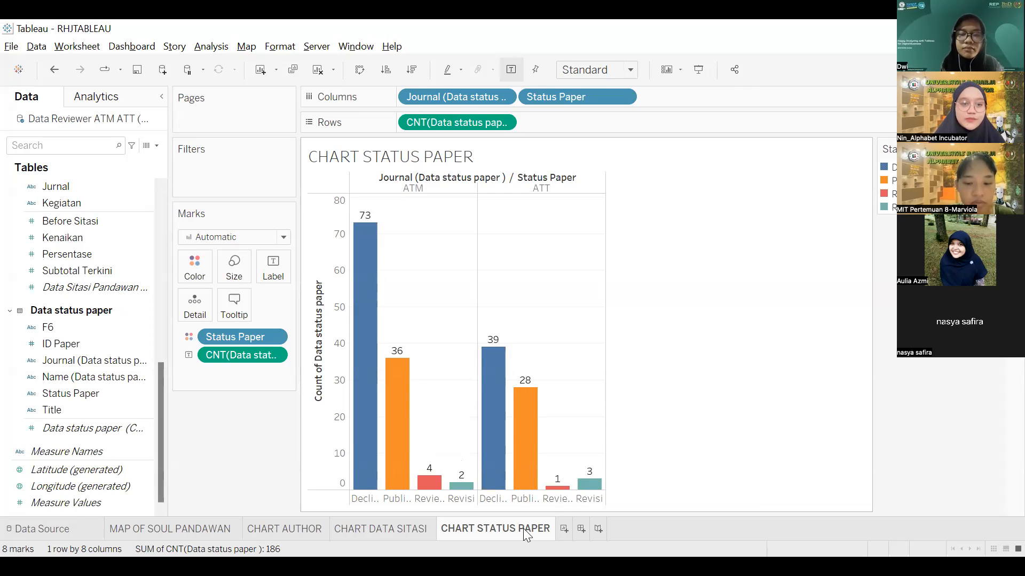
# Step: On the Data Source page, start a new Excel connection and cancel it
pyautogui.click(31, 531)
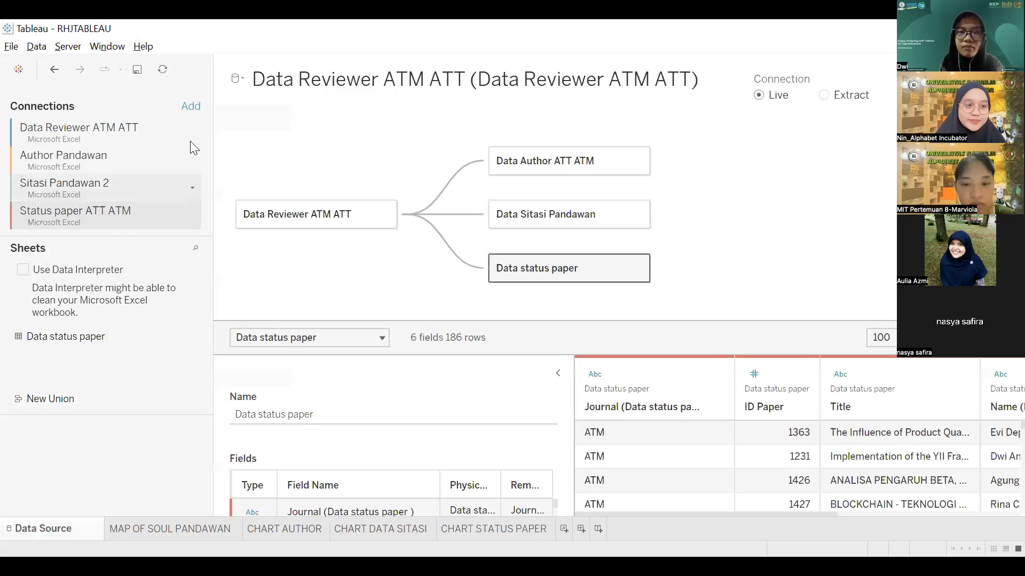
pyautogui.click(190, 107)
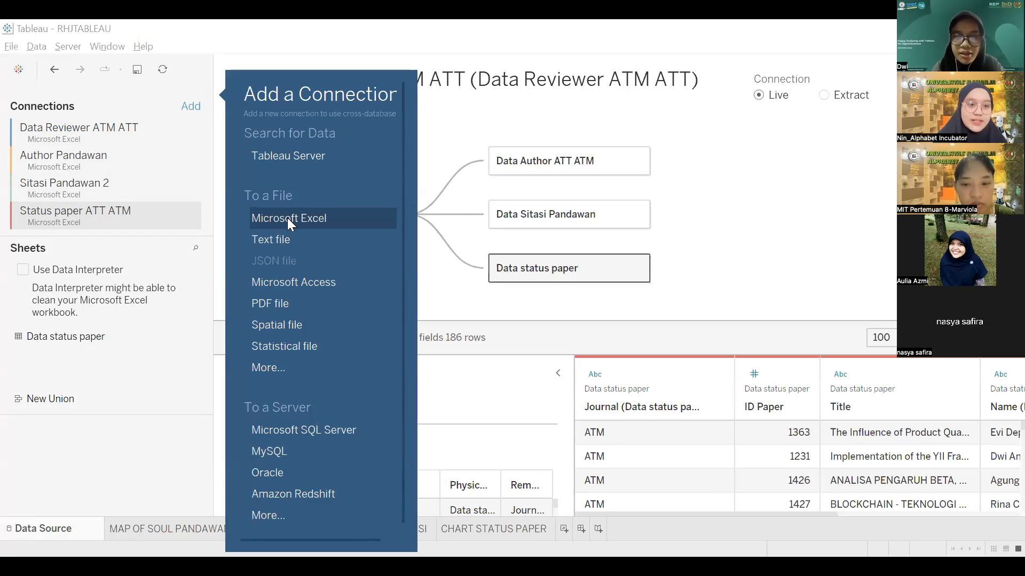
pyautogui.click(287, 218)
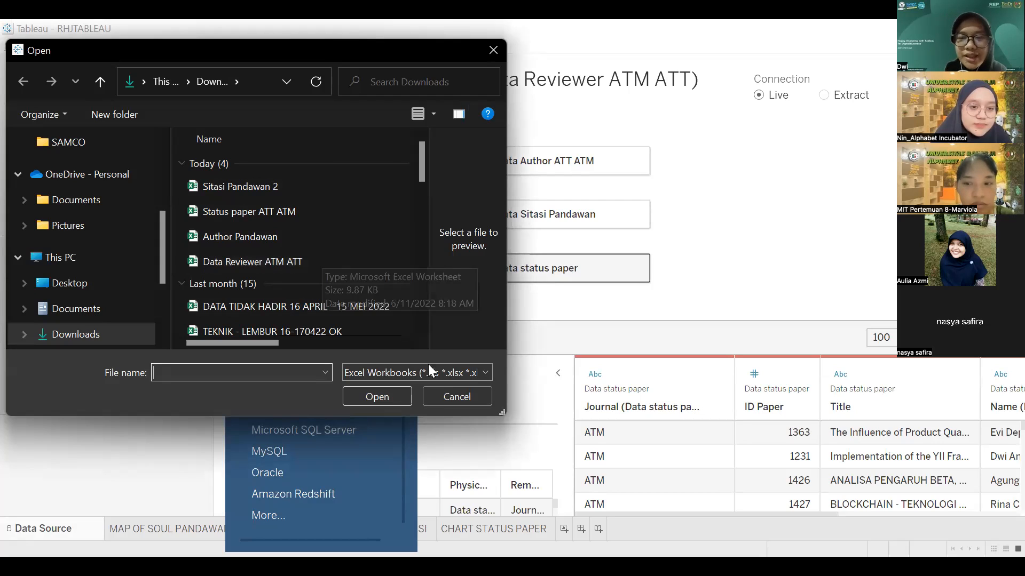
pyautogui.click(435, 393)
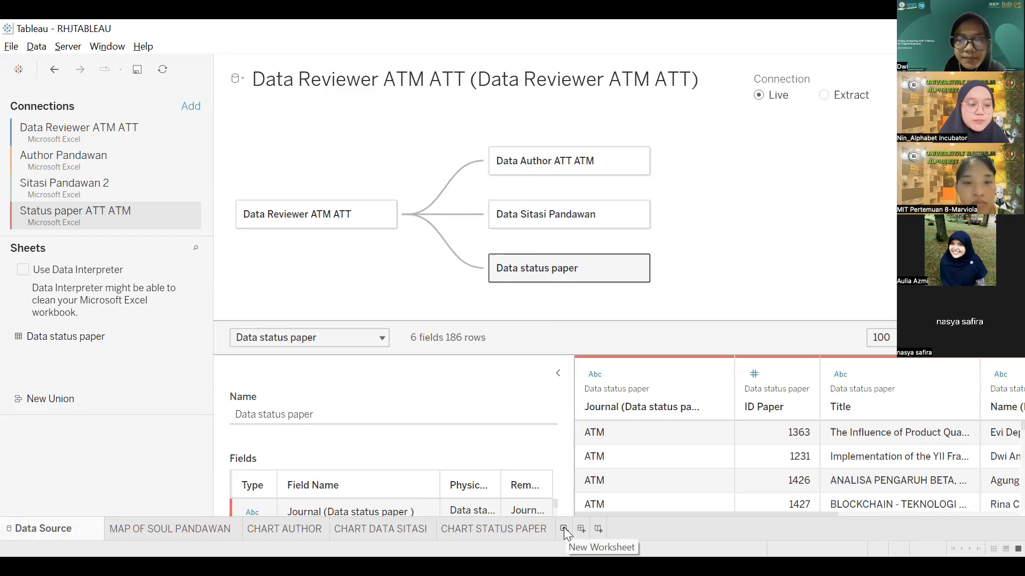
# Step: Create Sheet 5 and chart SUM(Assign Paper) as bars for each reviewer Name
pyautogui.click(563, 528)
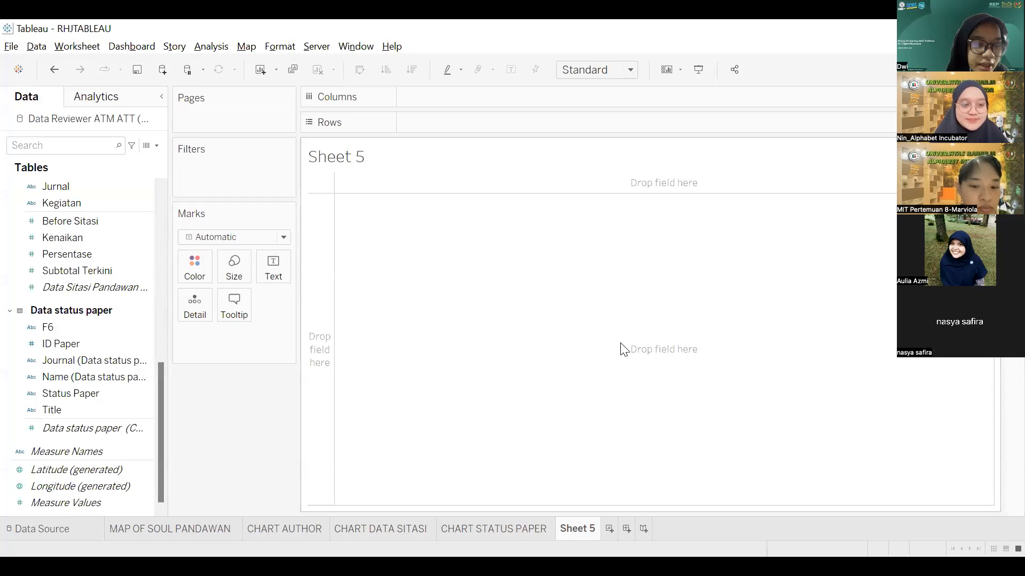
pyautogui.scroll(3, 51, 226)
pyautogui.scroll(6, 52, 227)
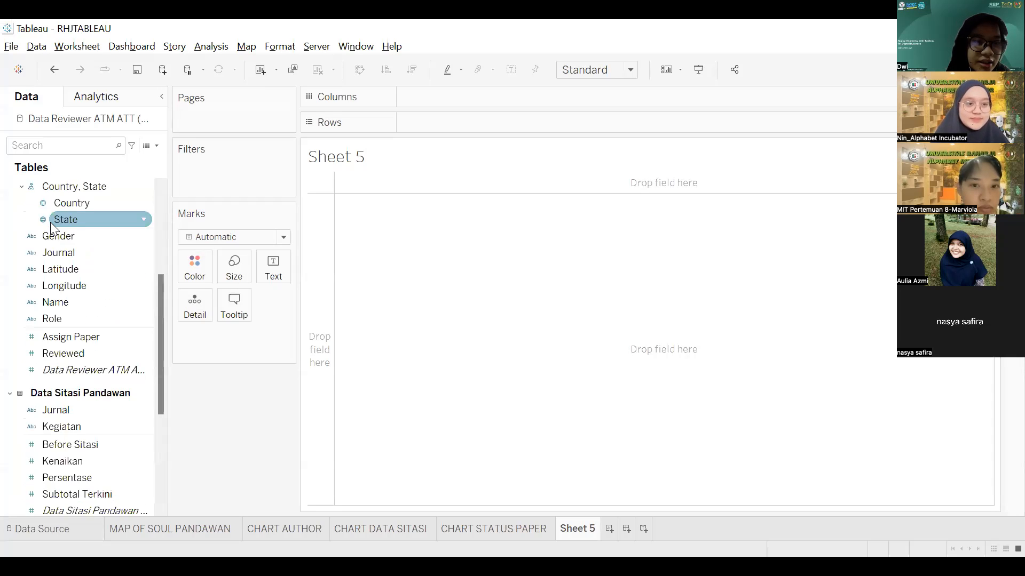
pyautogui.scroll(-1, 82, 330)
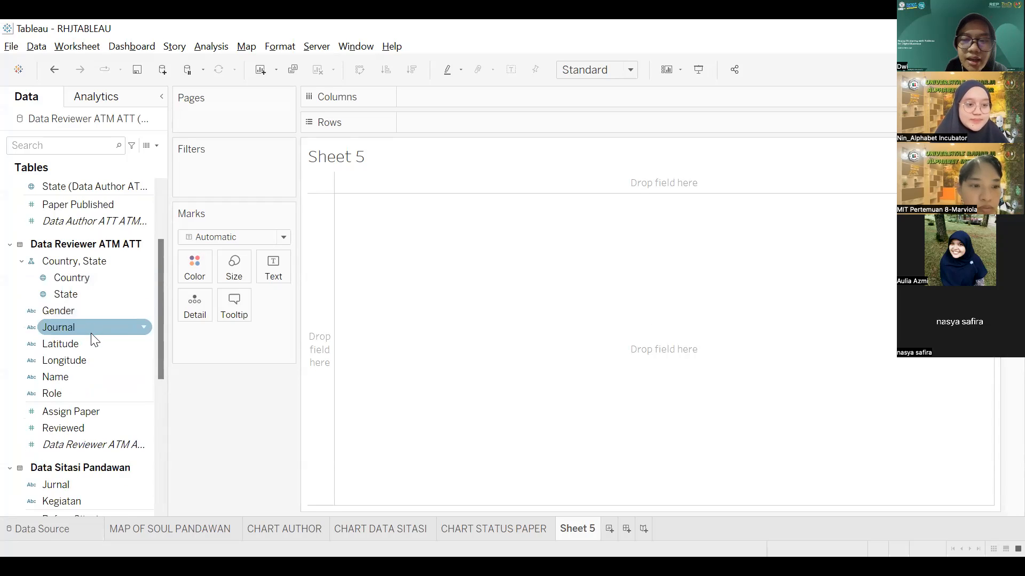
pyautogui.click(76, 376)
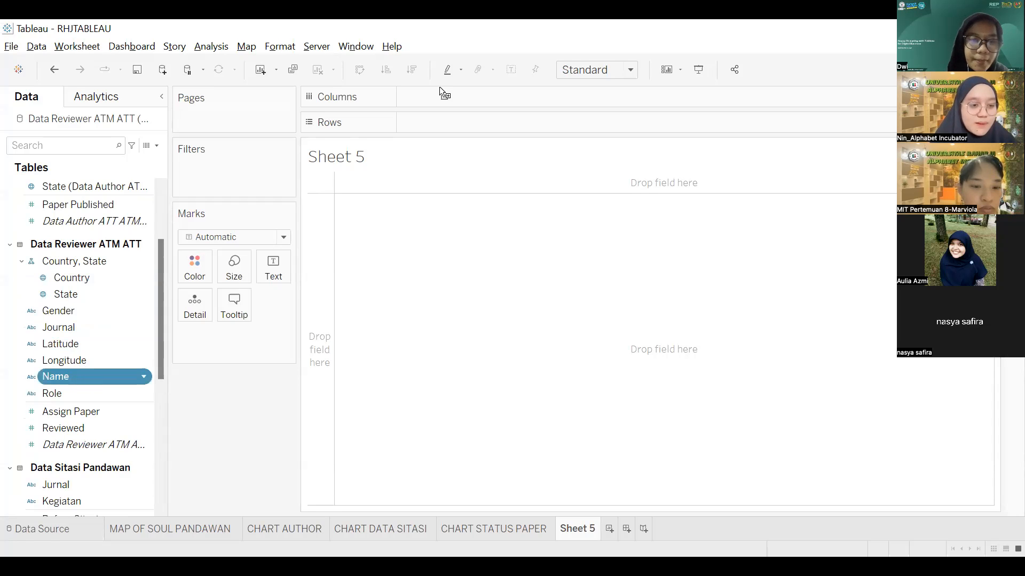
pyautogui.moveTo(447, 101); pyautogui.dragTo(448, 103)
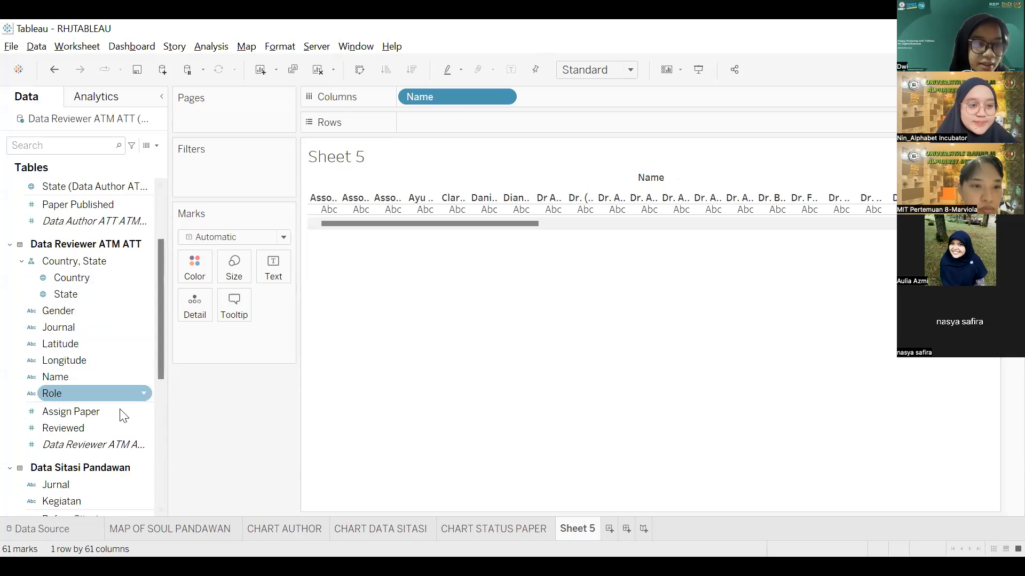
pyautogui.click(97, 415)
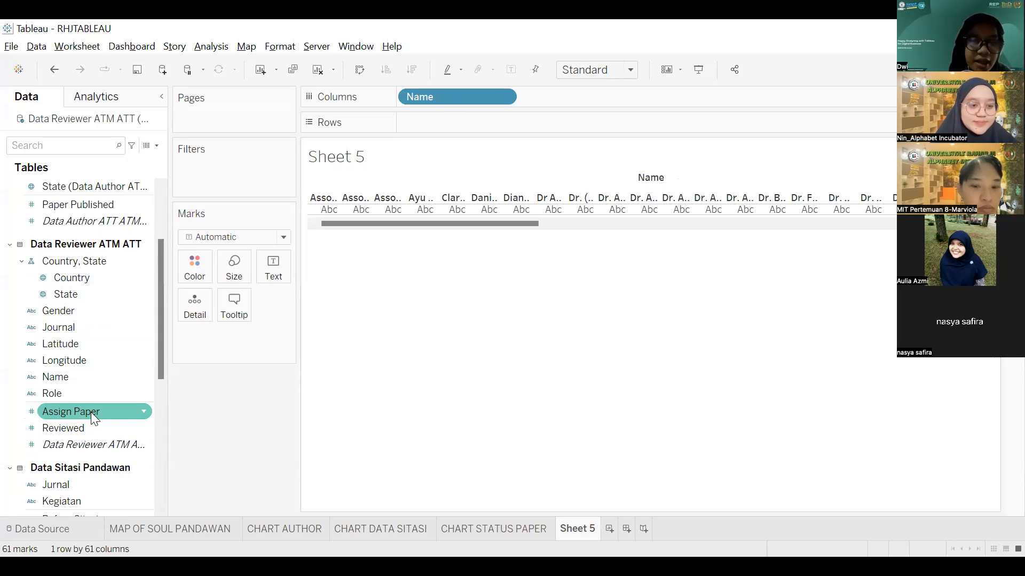
pyautogui.moveTo(105, 407); pyautogui.dragTo(488, 124)
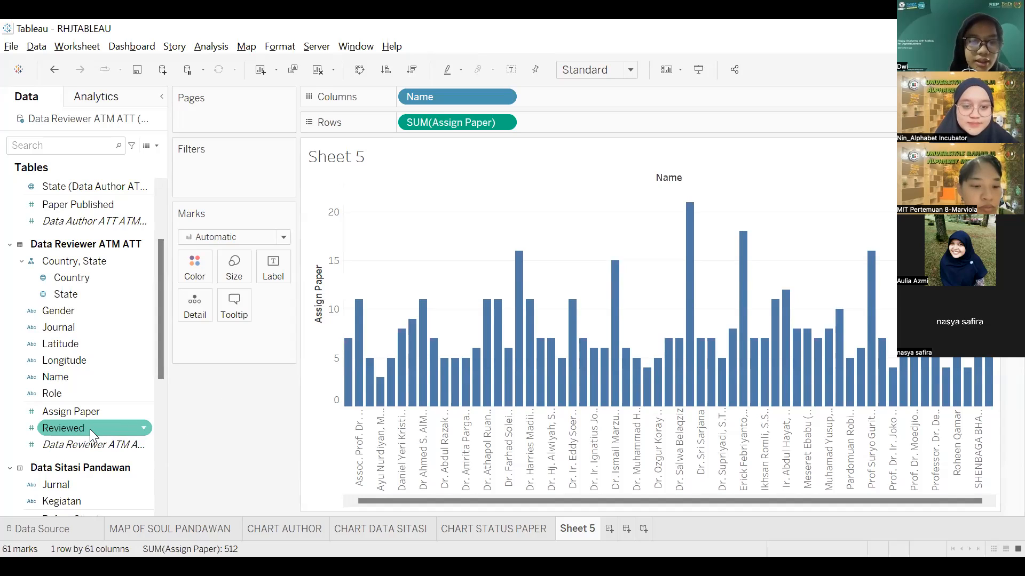
# Step: Add SUM(Reviewed) as a second row below Assign Paper and select the Assign Paper marks card
pyautogui.moveTo(97, 426); pyautogui.dragTo(590, 134)
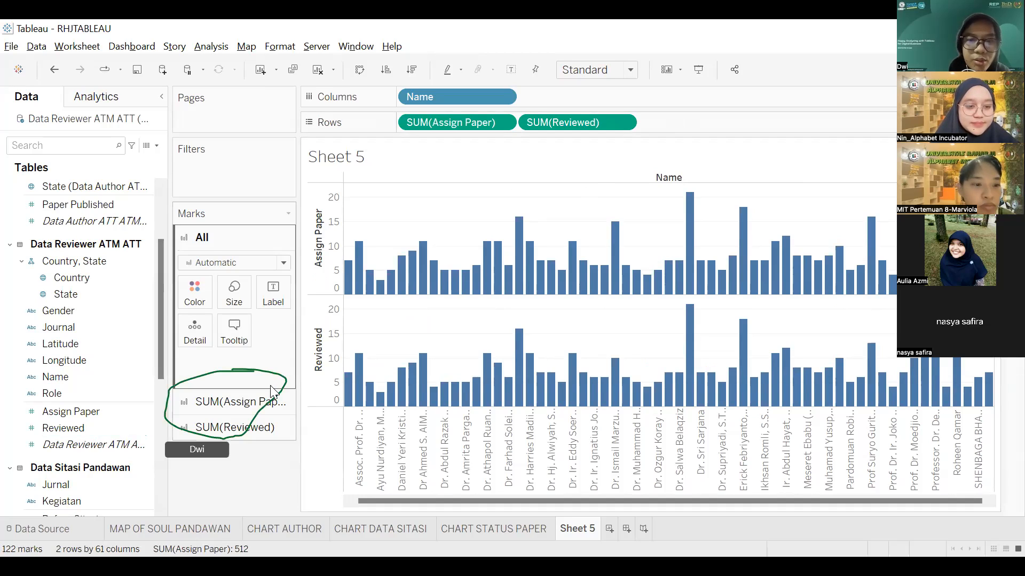
pyautogui.click(251, 409)
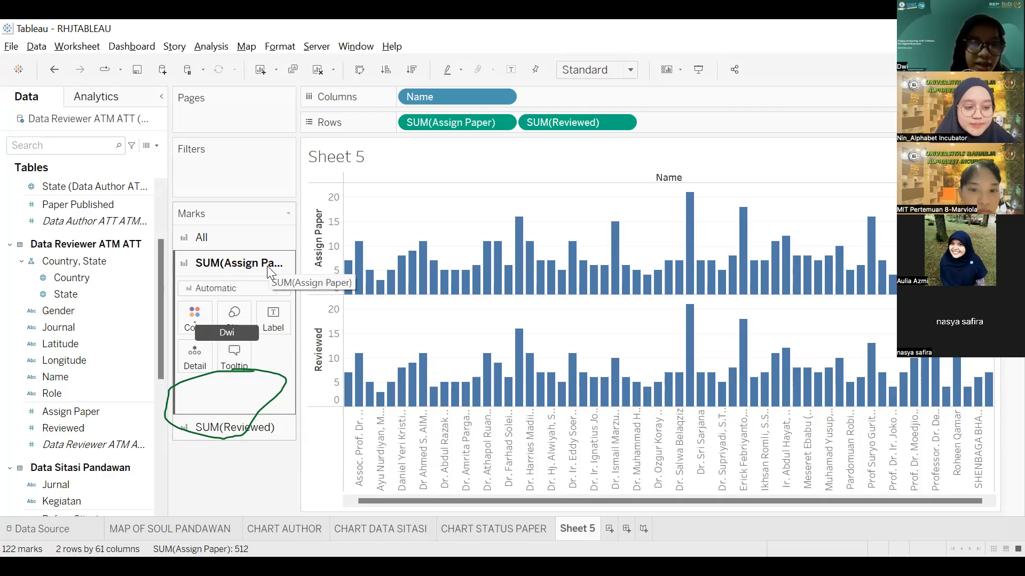
# Step: Change the SUM(Assign Paper) mark type to Area, then open the SUM(Reviewed) mark type list
pyautogui.click(249, 289)
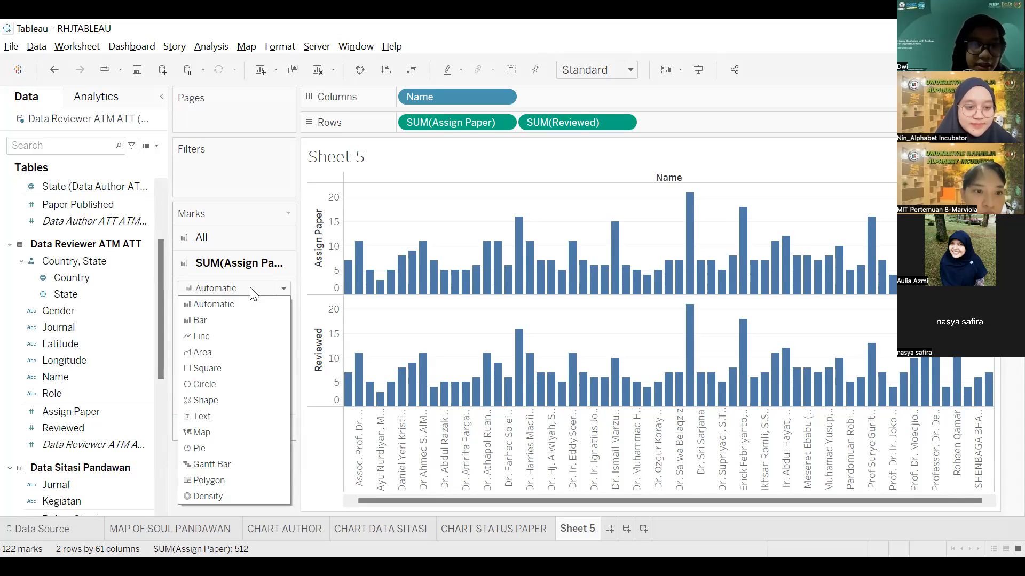
pyautogui.click(239, 352)
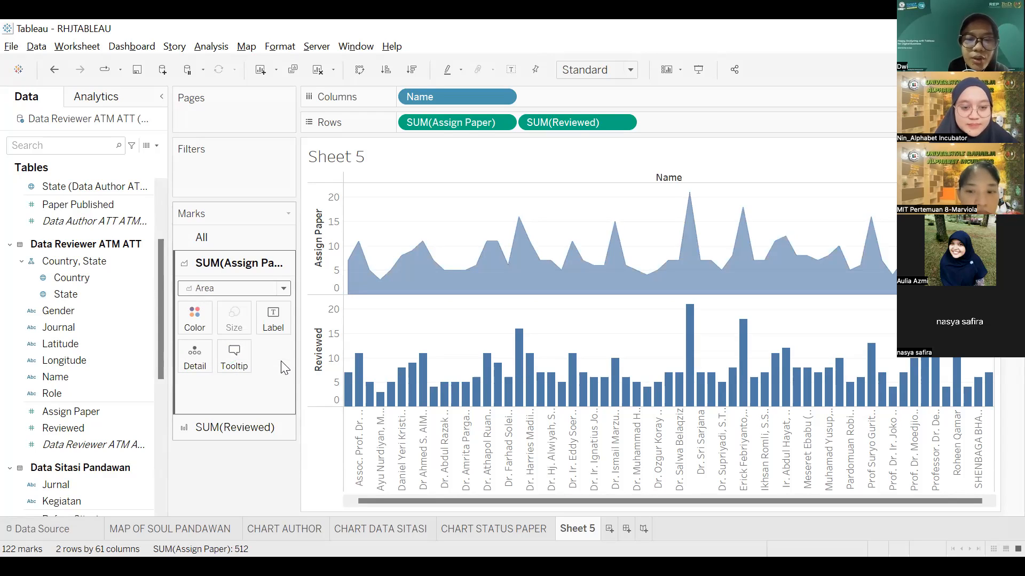
pyautogui.click(259, 427)
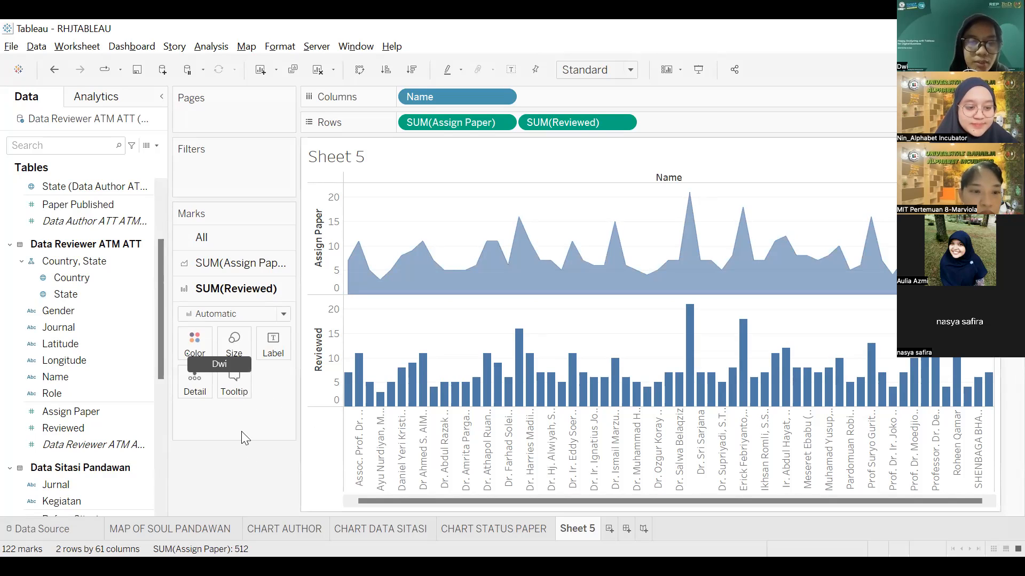
pyautogui.click(284, 316)
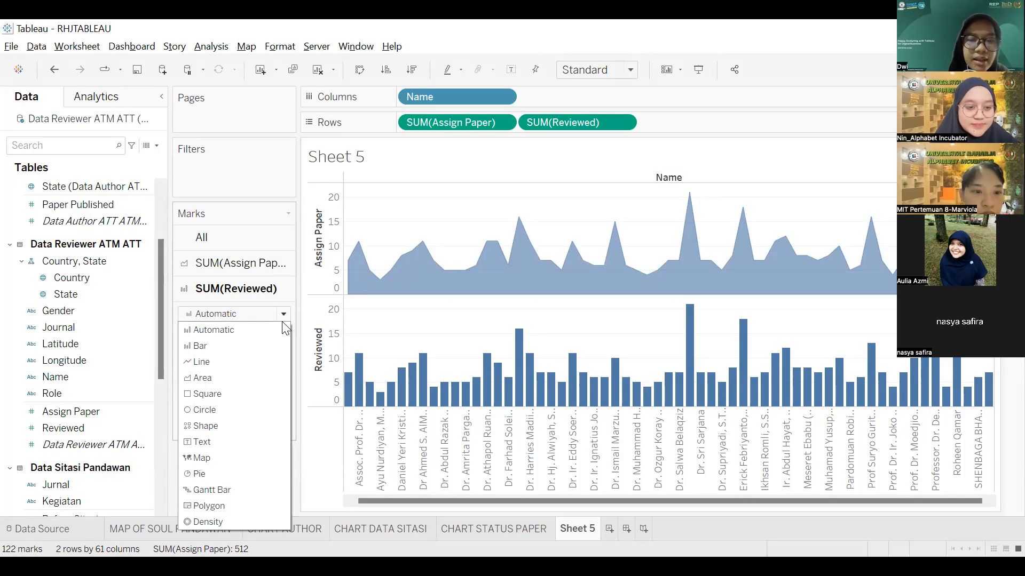
# Step: Switch the SUM(Reviewed) marks from bars to Circle
pyautogui.click(250, 409)
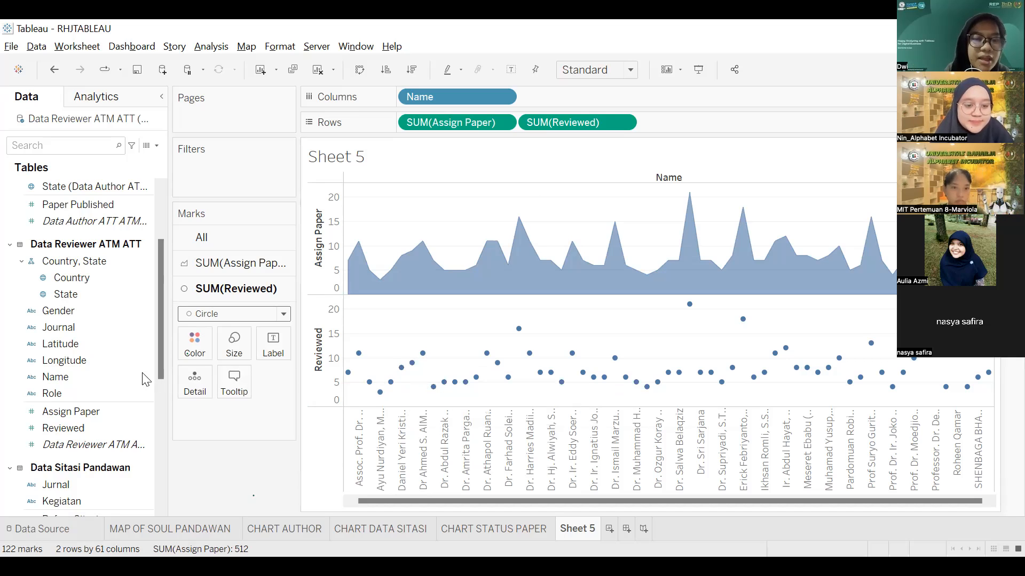
# Step: Put Name on Color for the SUM(Reviewed) circles and bring up the chart's context menu
pyautogui.moveTo(88, 378); pyautogui.dragTo(205, 349)
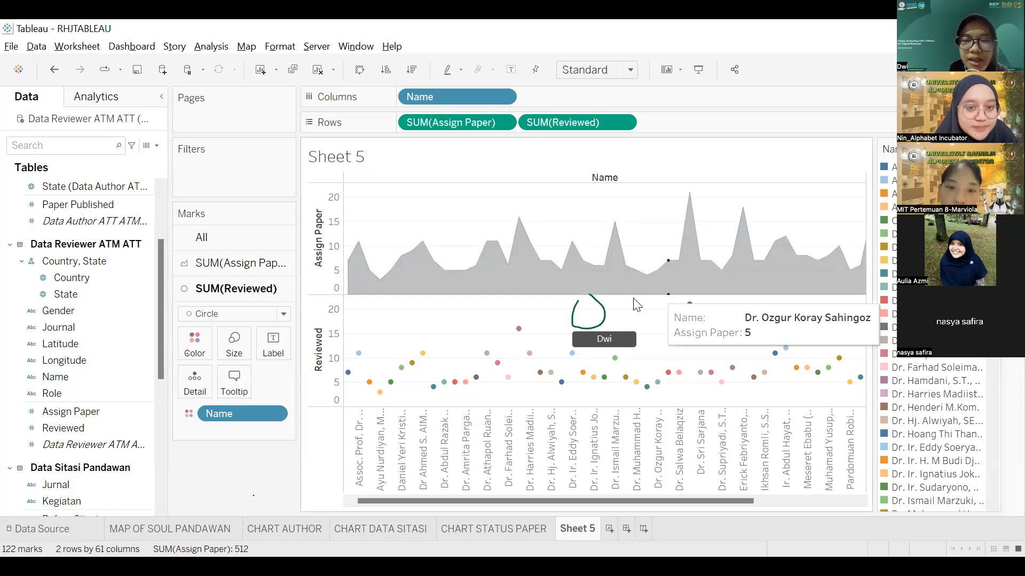
pyautogui.rightClick(586, 316)
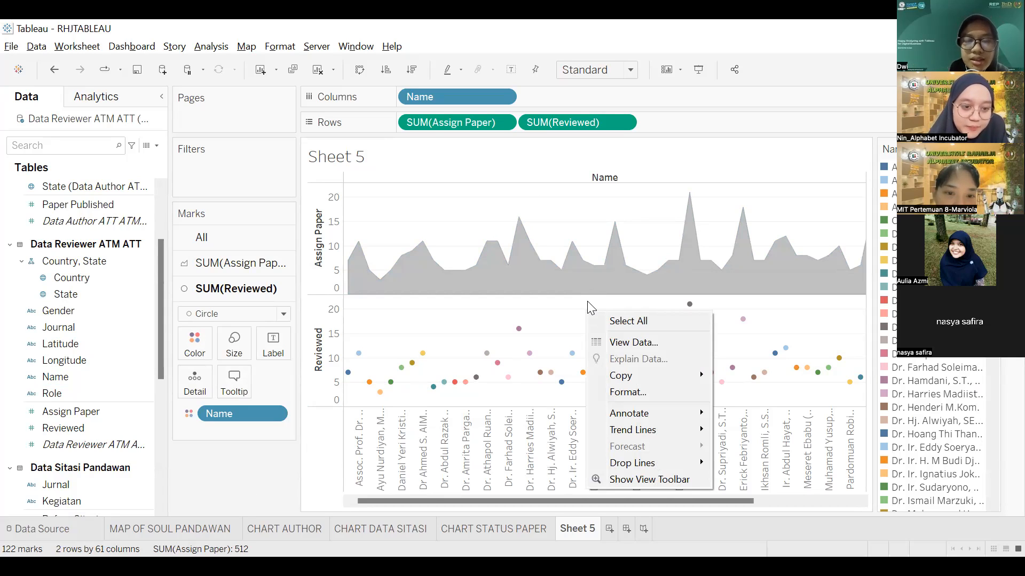
pyautogui.moveTo(600, 376)
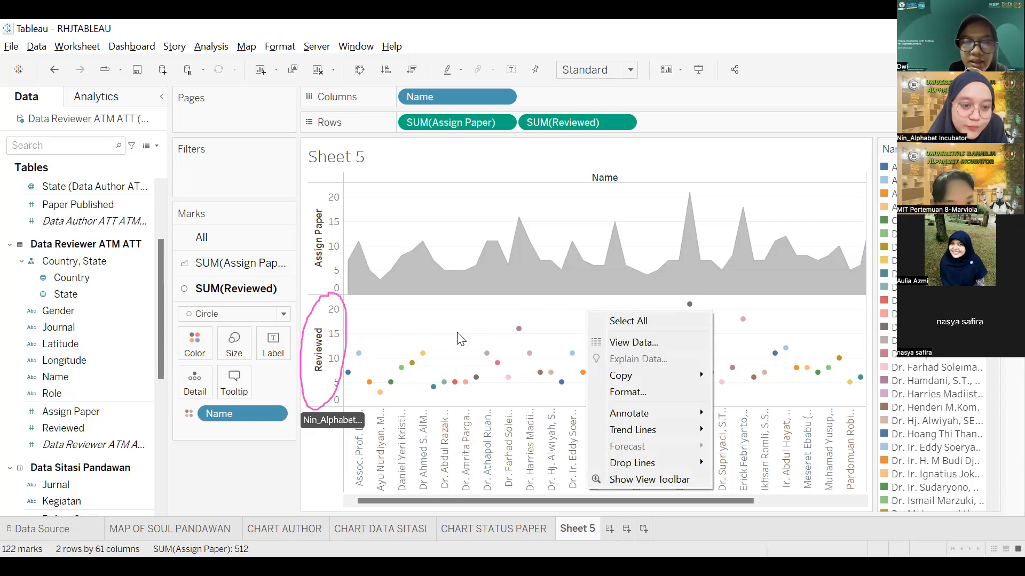
# Step: Make SUM(Reviewed) a dual axis over the Assign Paper area, then review both marks cards
pyautogui.rightClick(314, 354)
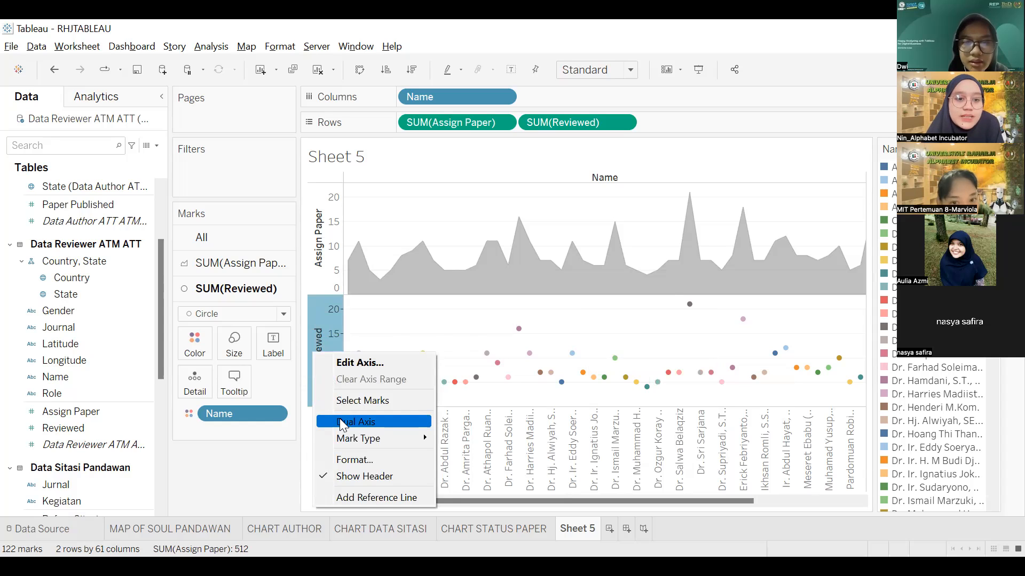
pyautogui.click(356, 423)
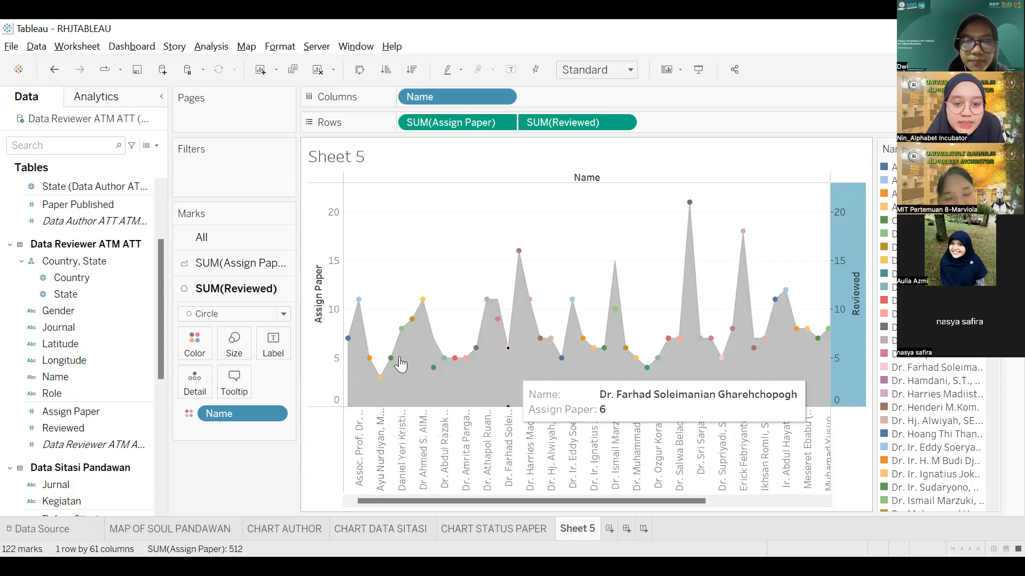
pyautogui.click(263, 273)
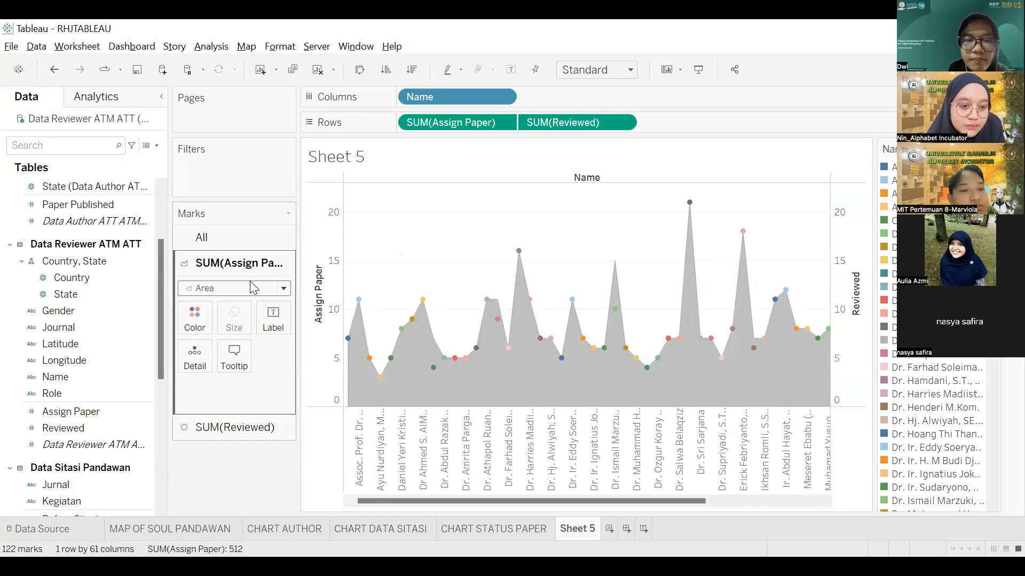
pyautogui.click(243, 427)
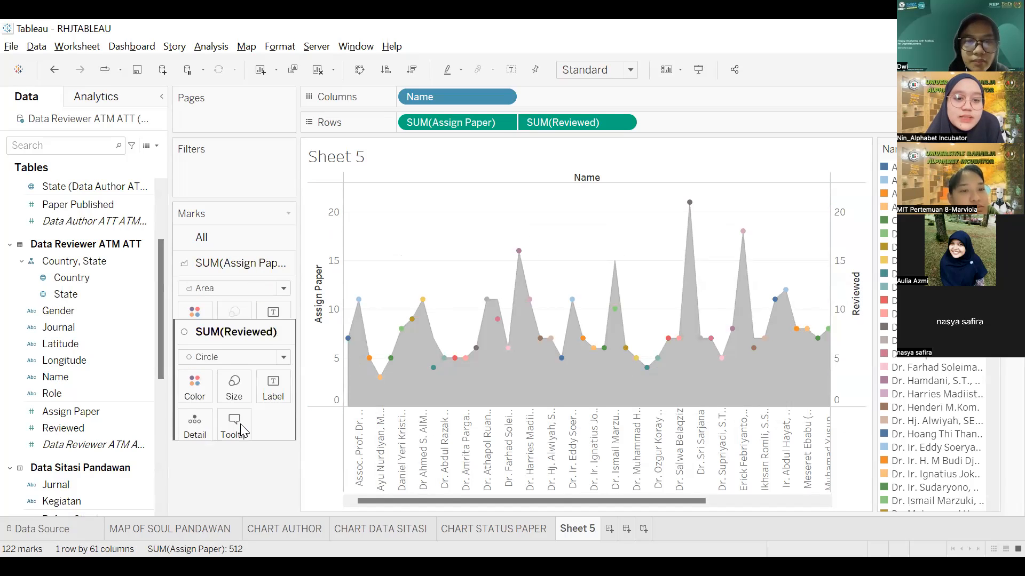
pyautogui.click(249, 269)
# Step: Drop Name onto Color for SUM(Assign Paper), then inspect and deselect individual reviewer marks
pyautogui.moveTo(114, 380); pyautogui.dragTo(199, 327)
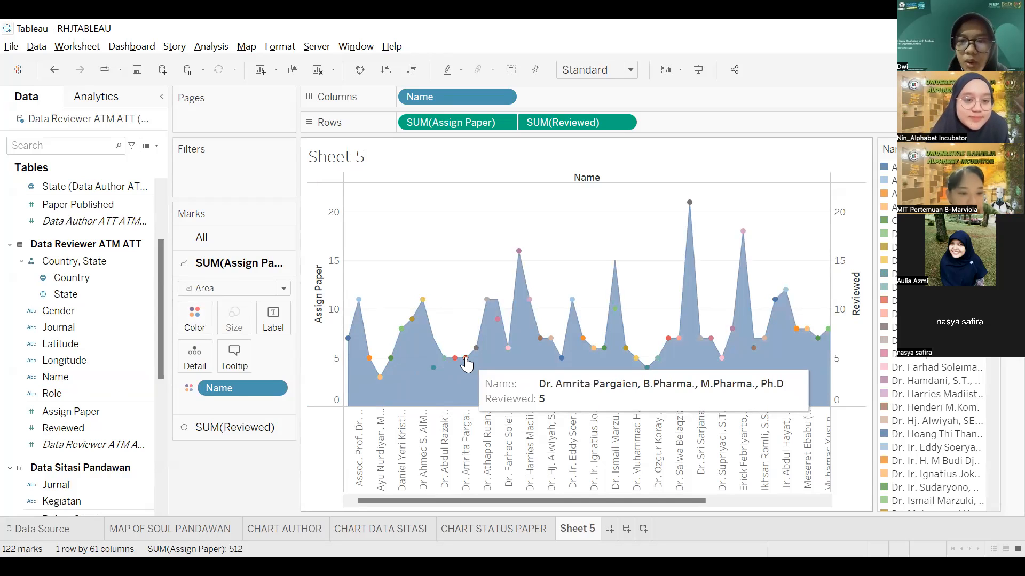
pyautogui.click(465, 359)
pyautogui.click(454, 357)
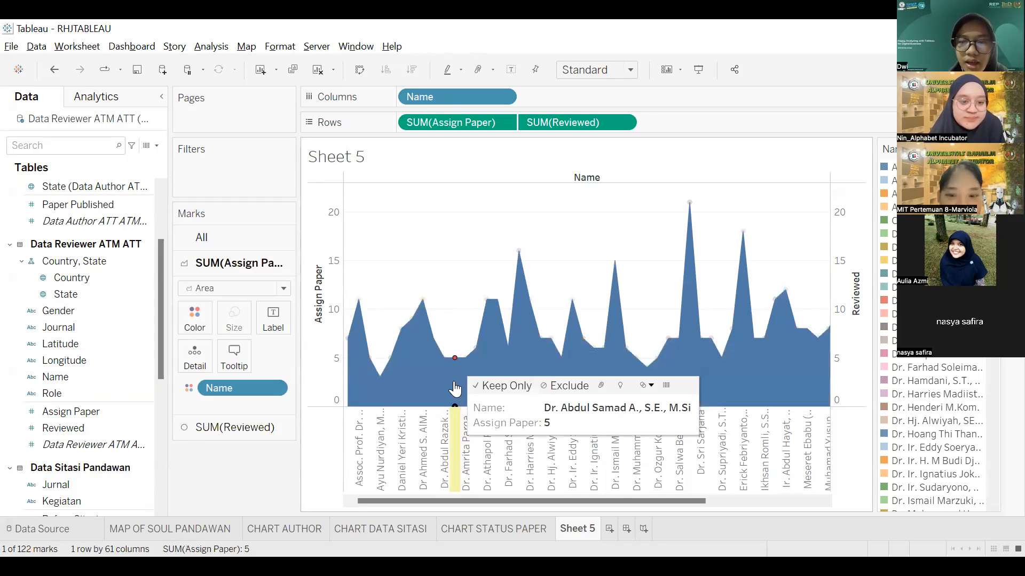
pyautogui.click(457, 271)
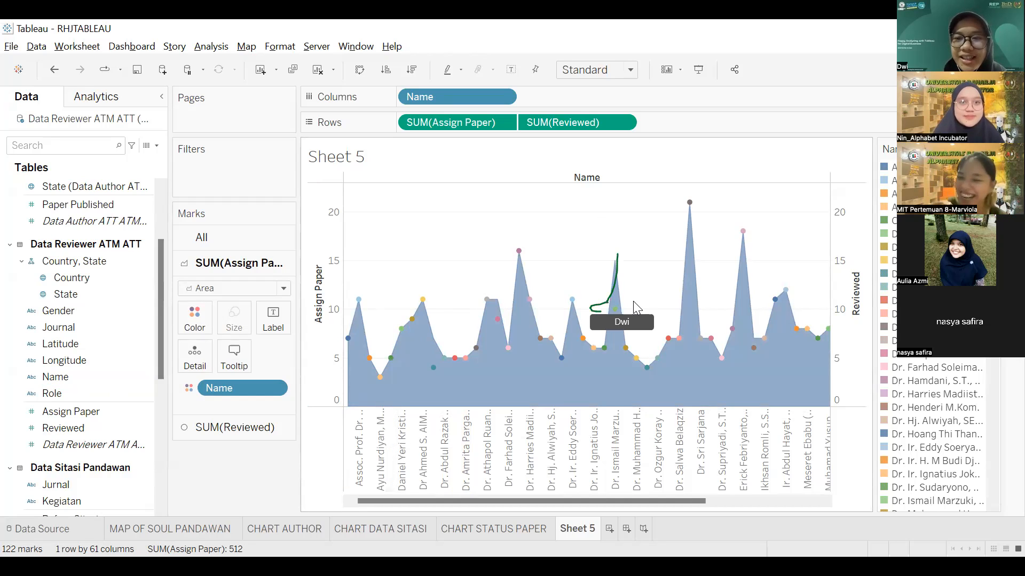
pyautogui.moveTo(619, 317)
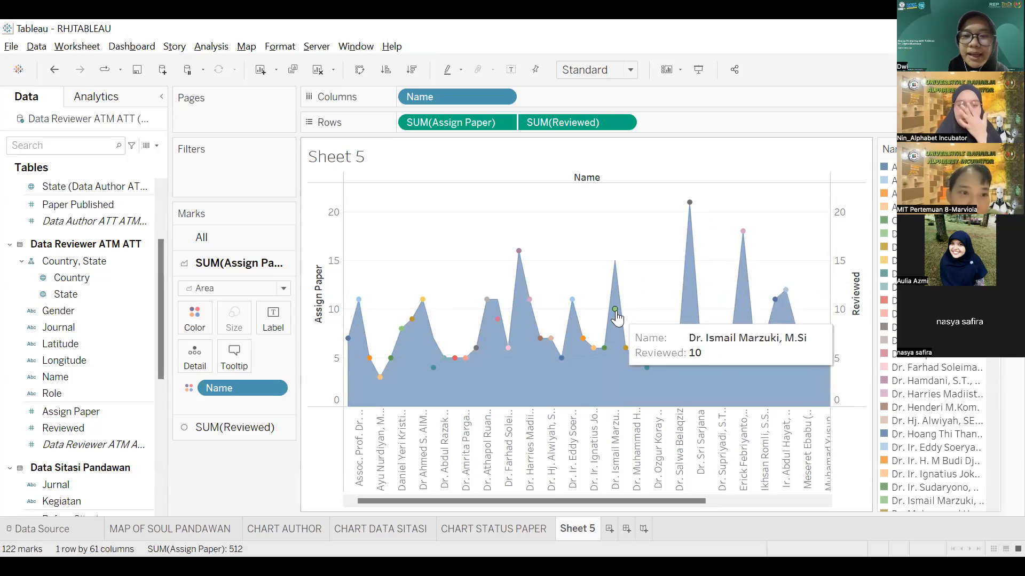
pyautogui.moveTo(498, 302)
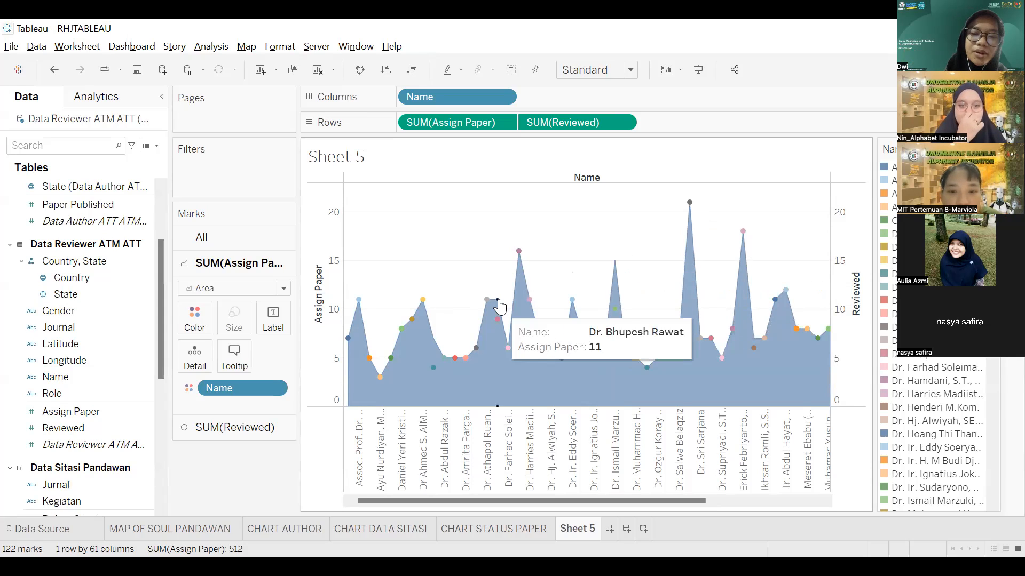
pyautogui.moveTo(506, 354)
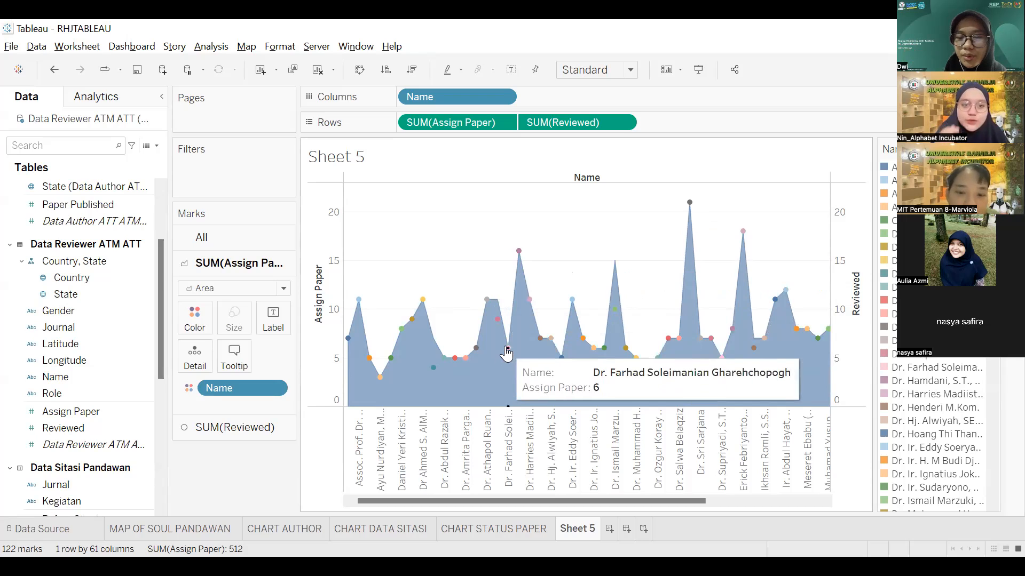
# Step: Sort the reviewer names along the Name axis while scrolling through the chart
pyautogui.moveTo(641, 502); pyautogui.dragTo(692, 500)
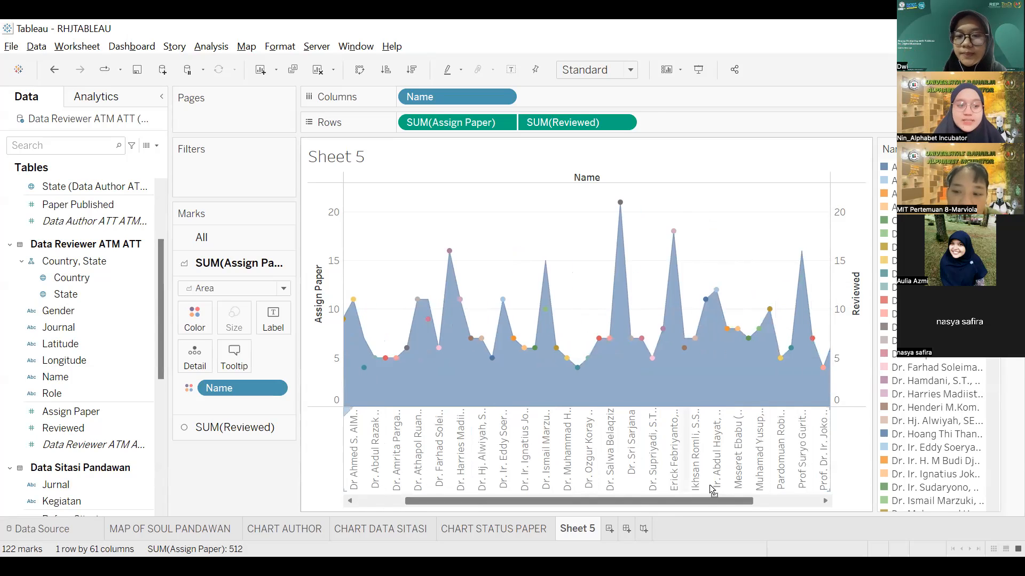
pyautogui.click(763, 486)
pyautogui.moveTo(745, 502); pyautogui.dragTo(812, 501)
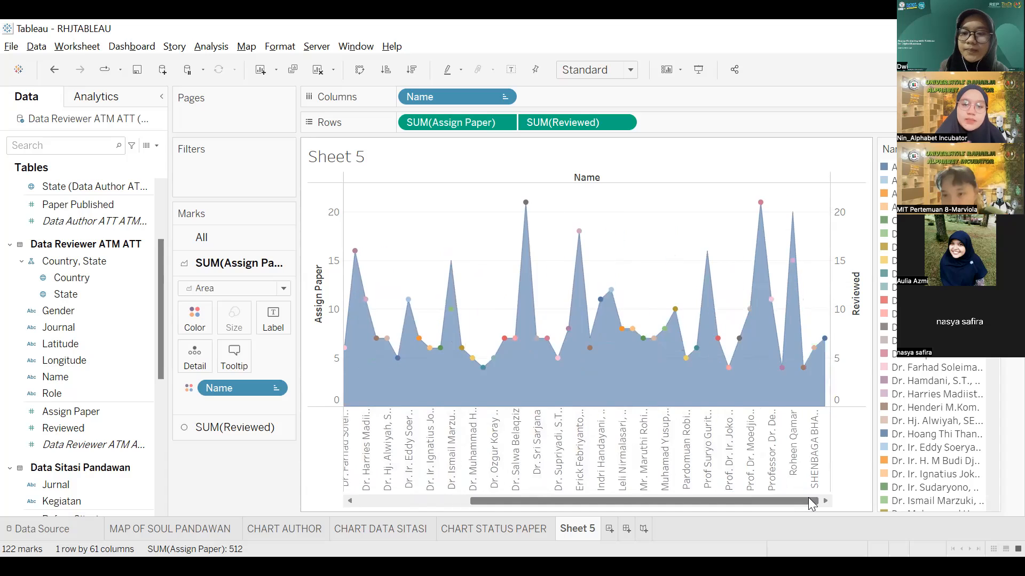
pyautogui.moveTo(707, 333)
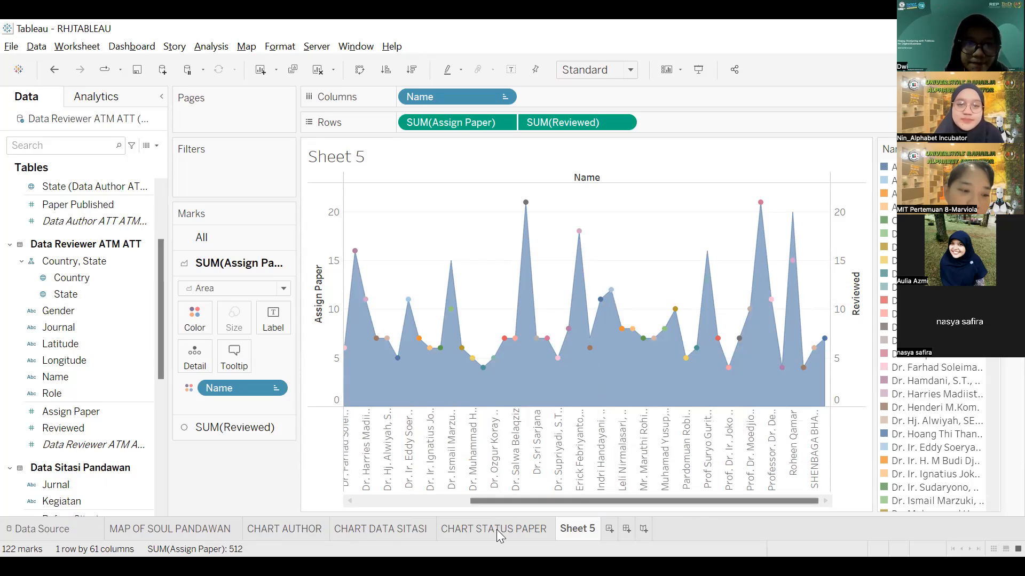
# Step: After checking a reviewer mark, set the Assign Paper area's colour opacity to 64%
pyautogui.moveTo(543, 377)
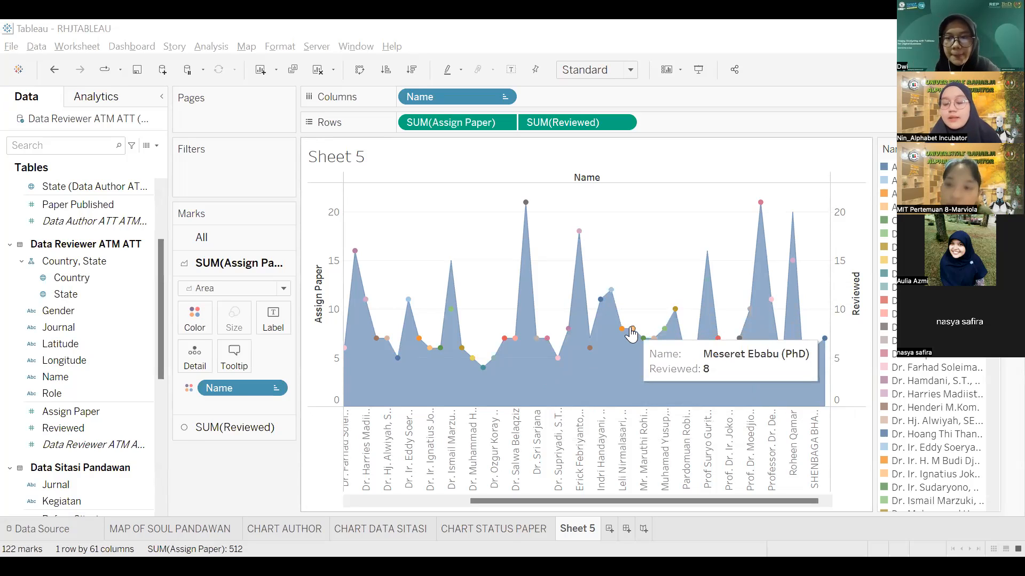
pyautogui.click(631, 332)
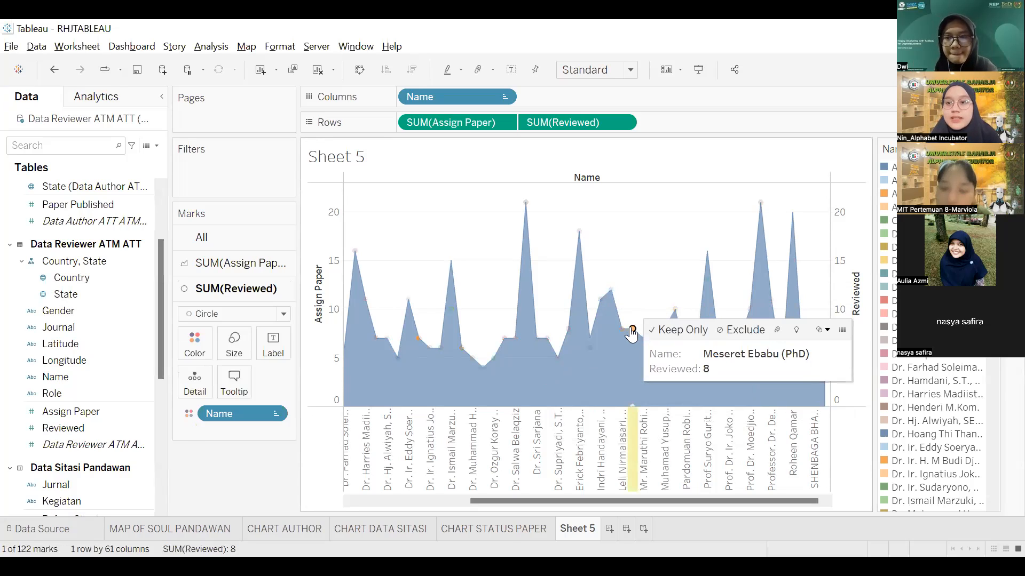
pyautogui.click(633, 277)
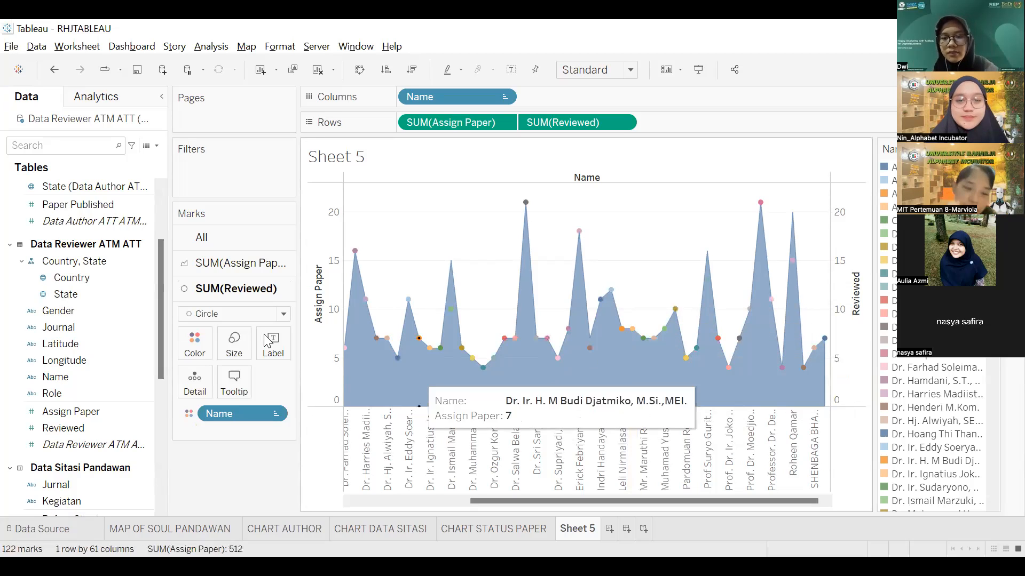
pyautogui.click(244, 272)
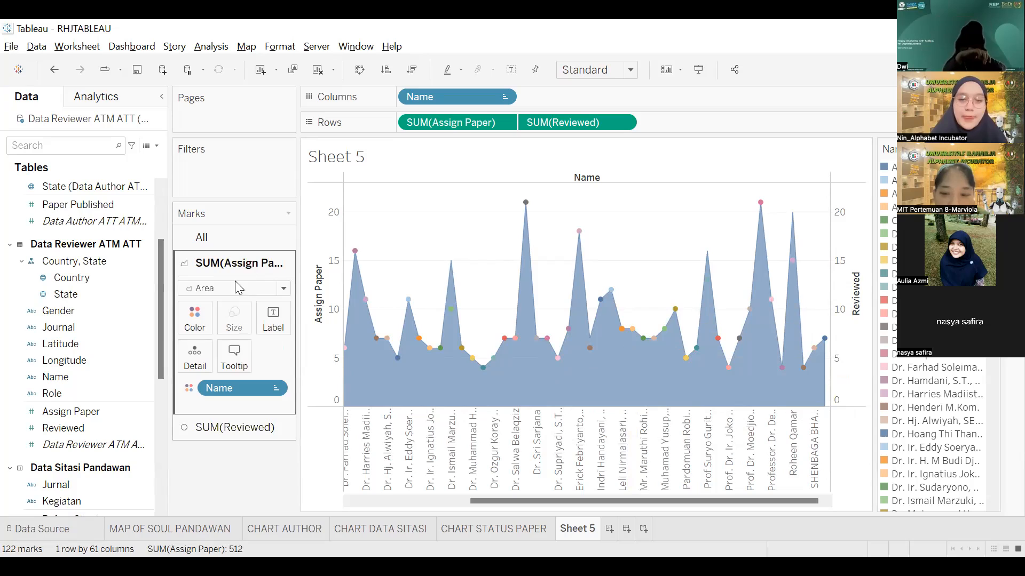
pyautogui.click(210, 320)
pyautogui.moveTo(219, 401)
pyautogui.mouseDown()
pyautogui.moveTo(205, 404)
pyautogui.moveTo(221, 398)
pyautogui.mouseUp()
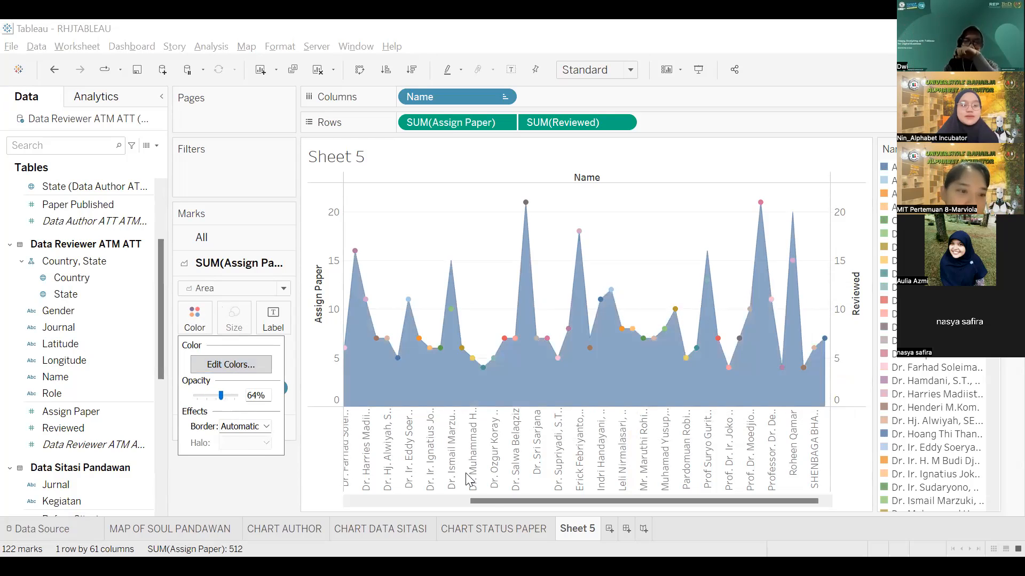
pyautogui.click(467, 477)
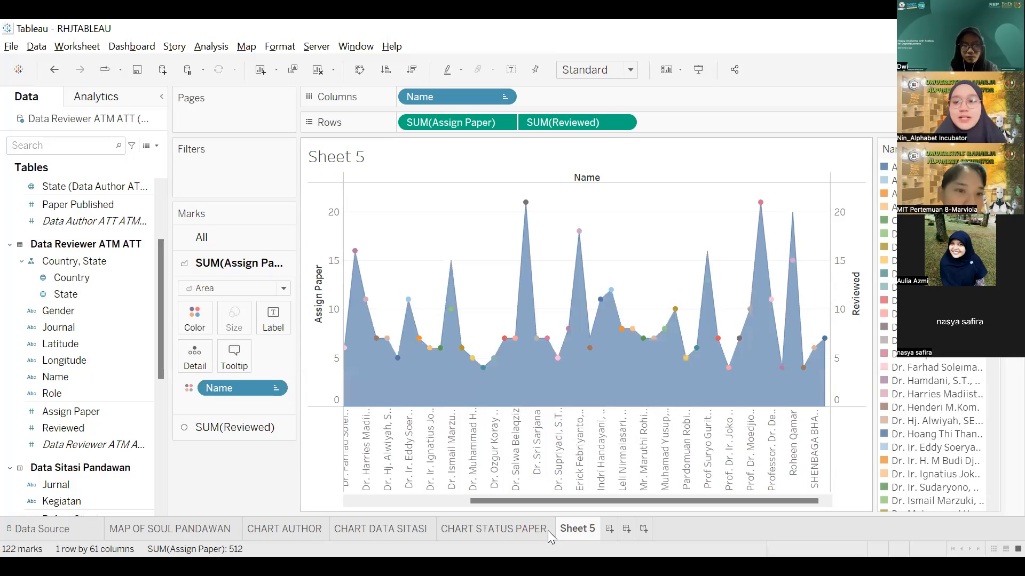
# Step: Bring up the context menu for the Sheet 5 tab
pyautogui.rightClick(587, 530)
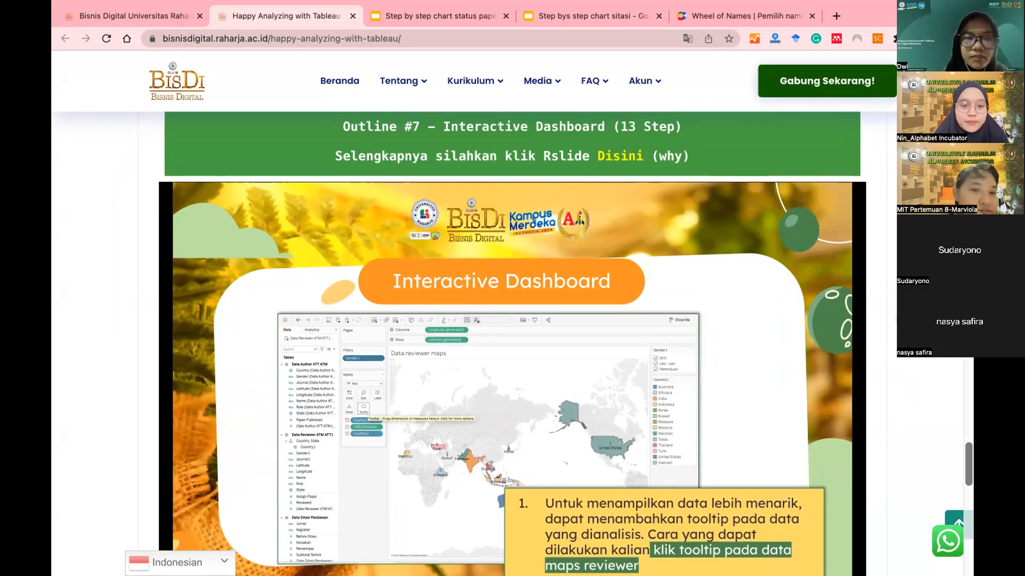
# Step: Page through the embedded tooltip steps, then open the full deck via the Disini link
pyautogui.click(839, 336)
pyautogui.click(780, 310)
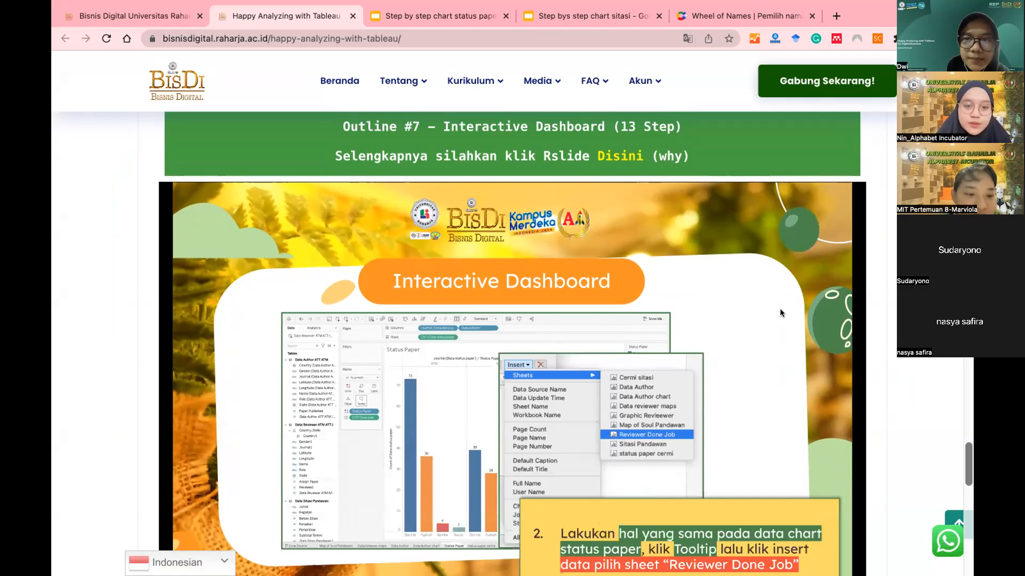
pyautogui.press('Left')
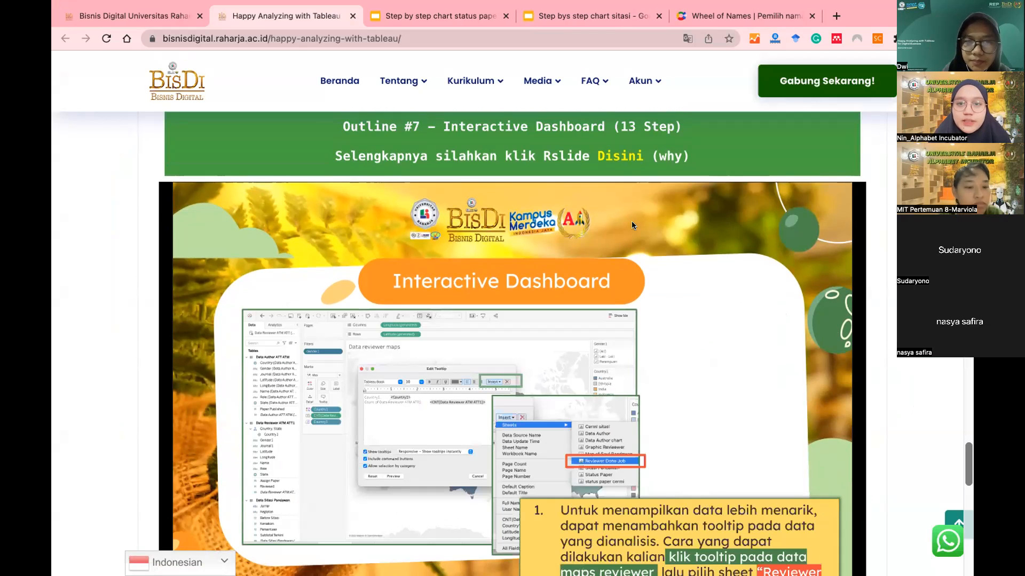
pyautogui.click(629, 156)
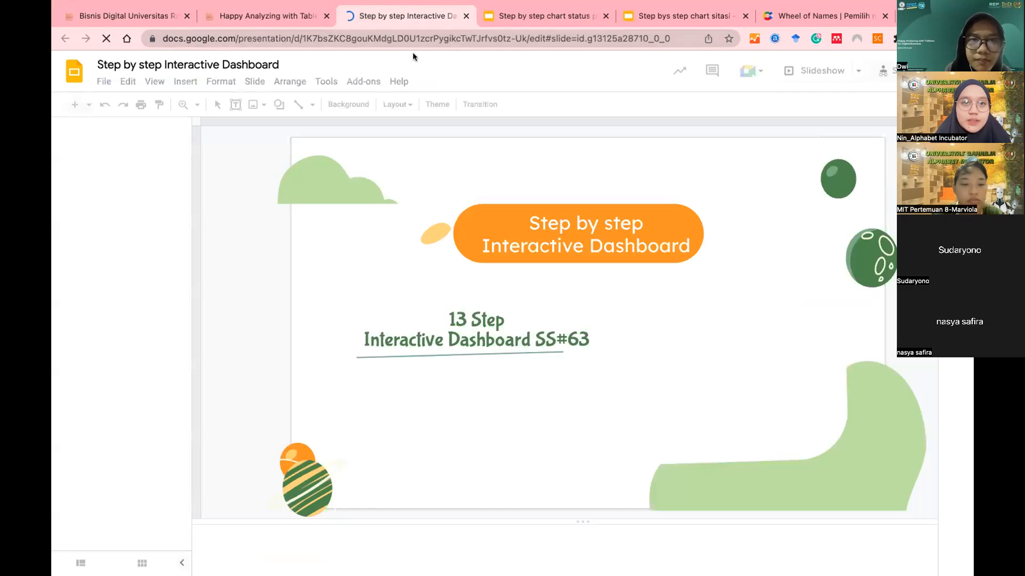
# Step: Present the deck full-screen and advance to step 1, the reviewer maps tooltip slide
pyautogui.click(811, 71)
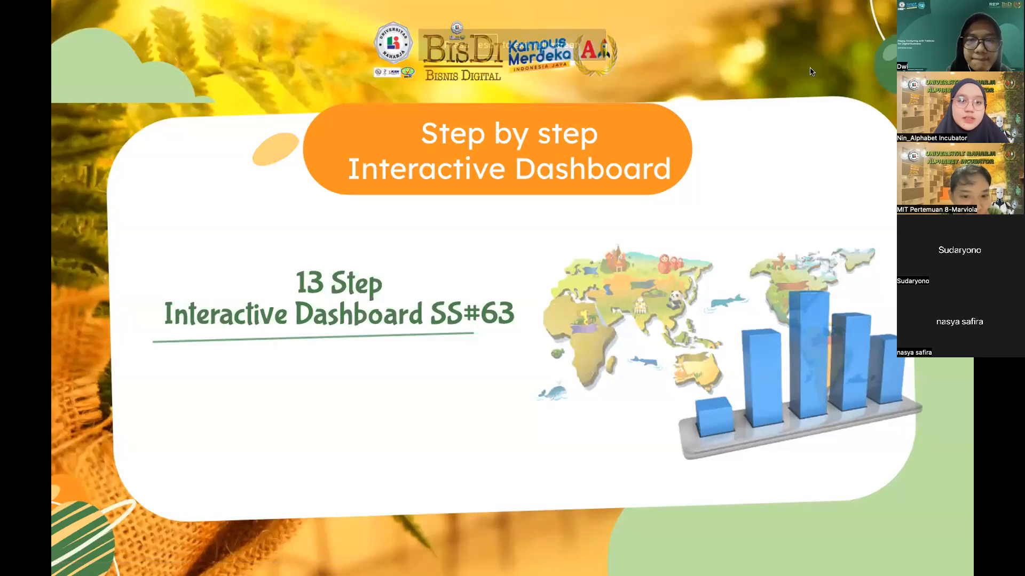
pyautogui.press('Right')
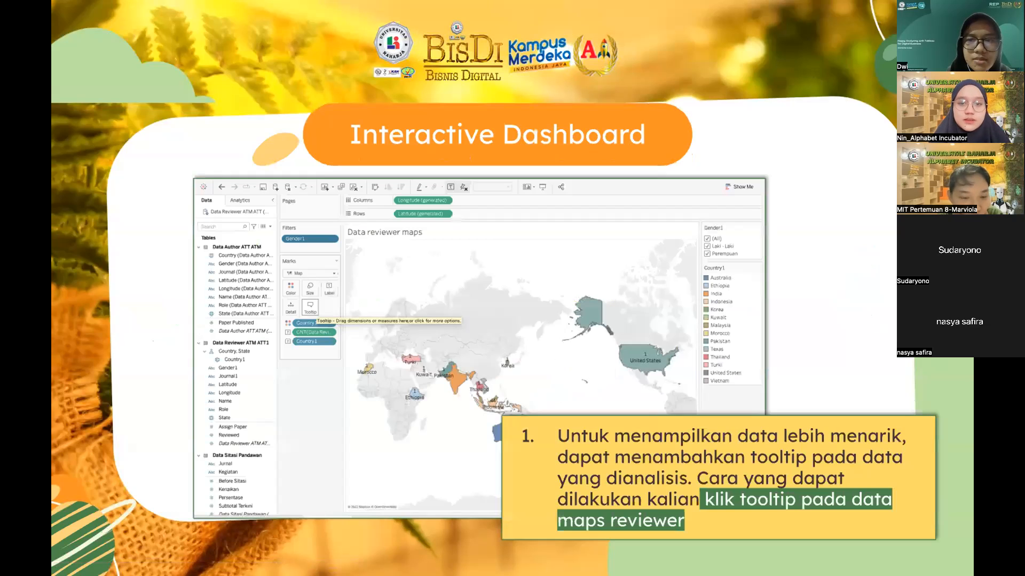
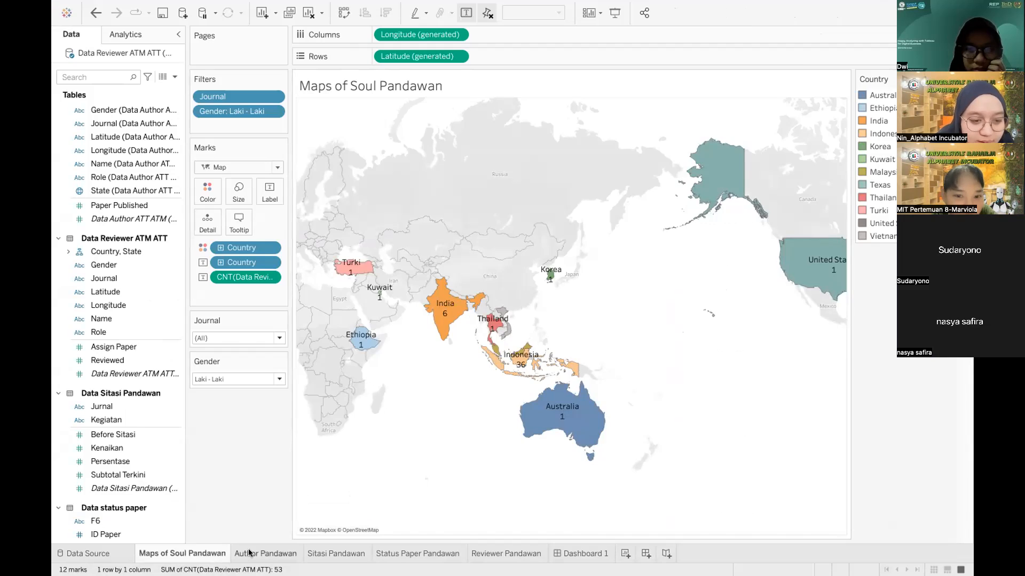
# Step: Look over the Sitasi, Status Paper and Reviewer charts and Dashboard 1, then return to the map
pyautogui.click(331, 553)
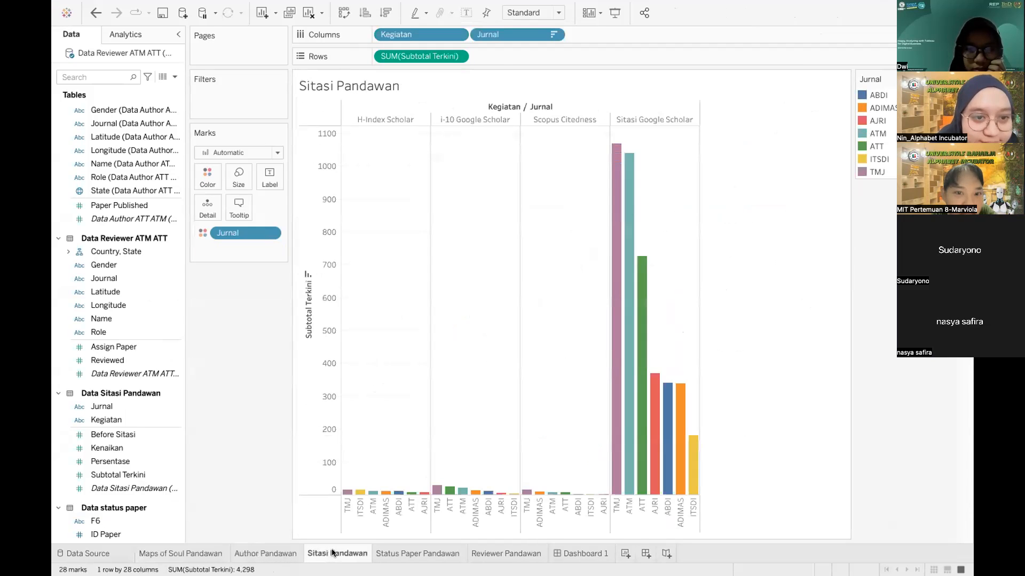
pyautogui.click(407, 555)
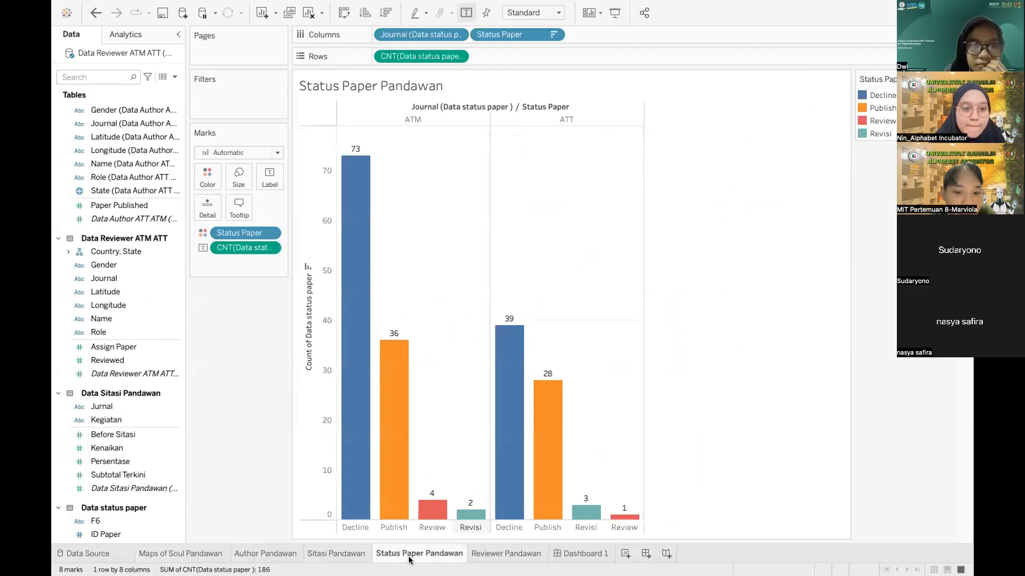
pyautogui.click(486, 555)
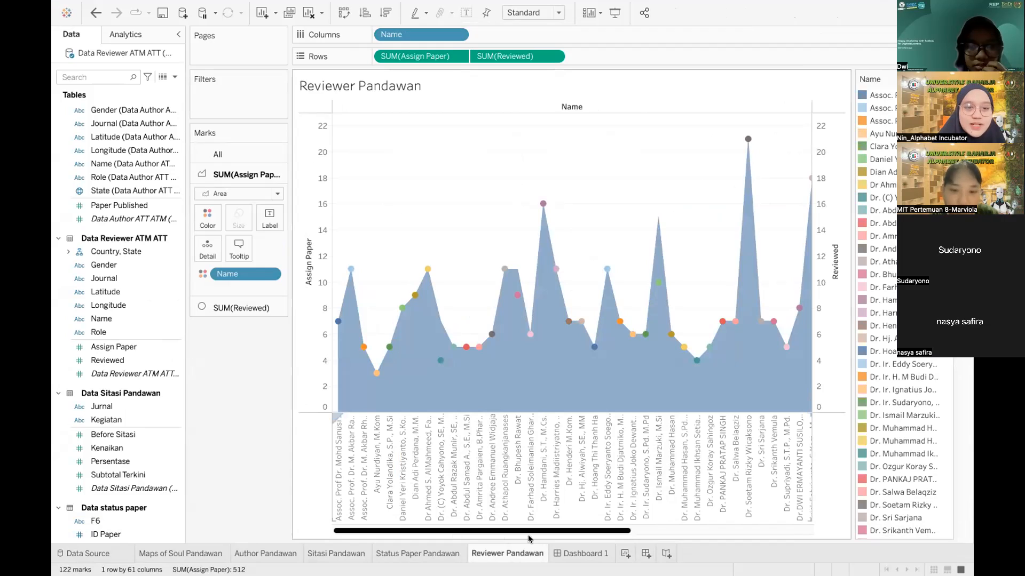
pyautogui.moveTo(576, 552)
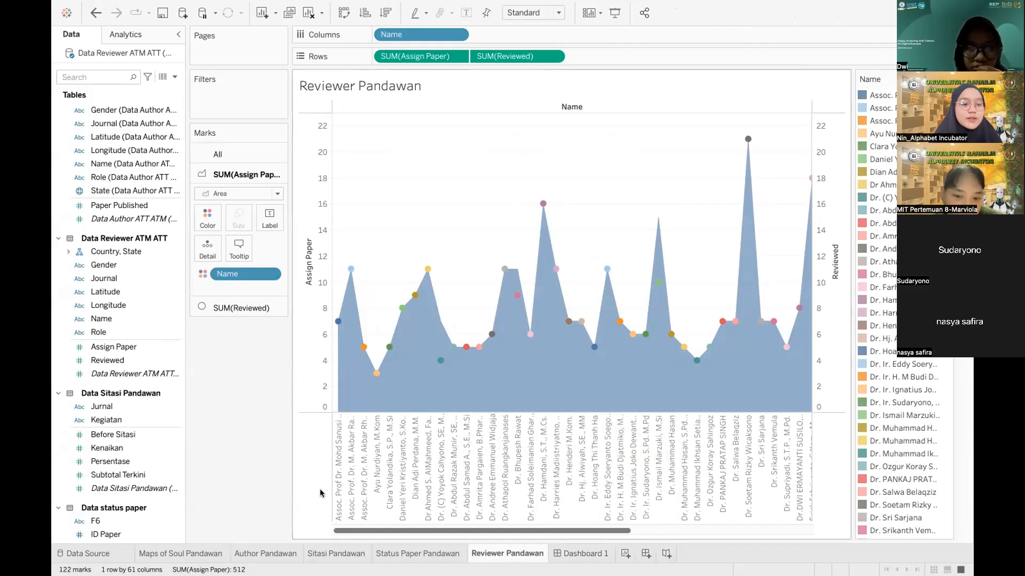
pyautogui.click(582, 553)
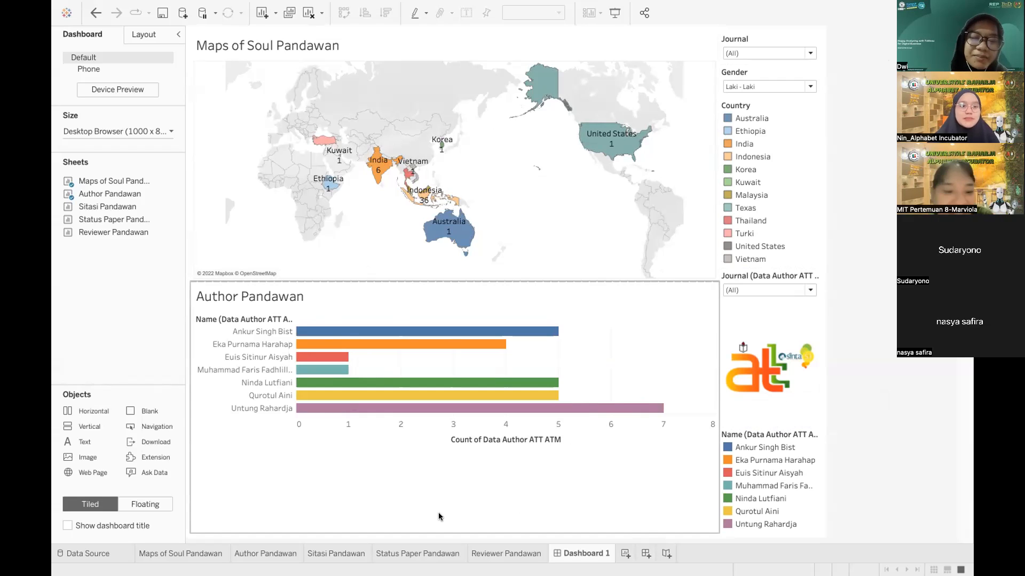
pyautogui.click(207, 553)
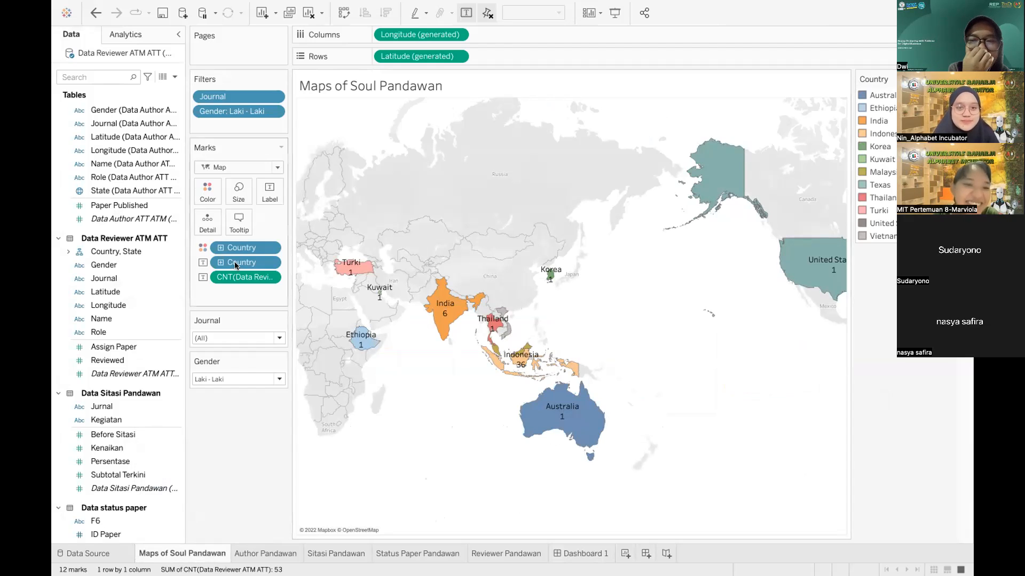
# Step: Embed the Reviewer Pandawan sheet, sized 300 by 300, in the Maps of Soul Pandawan tooltip
pyautogui.click(233, 226)
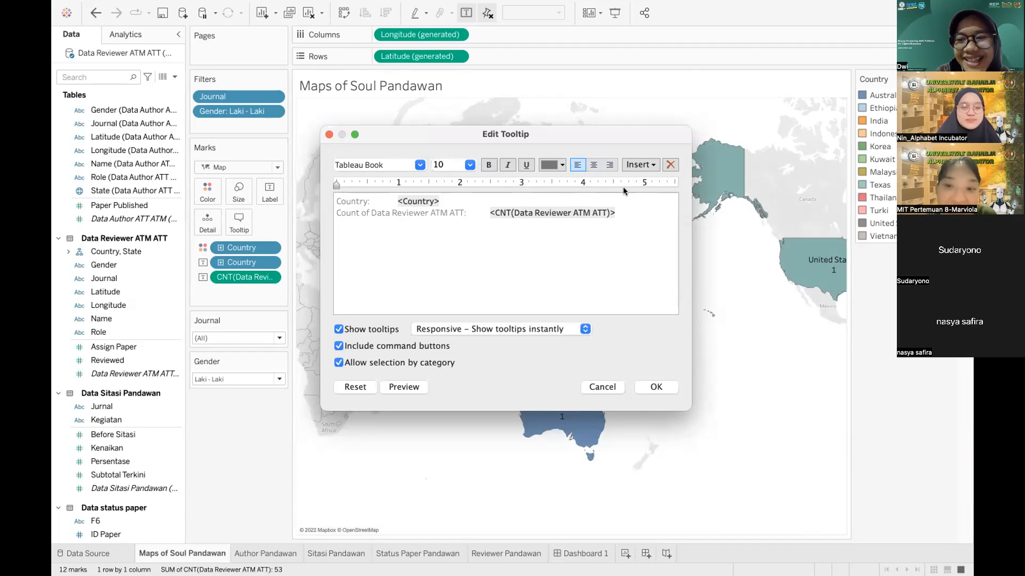
pyautogui.click(639, 165)
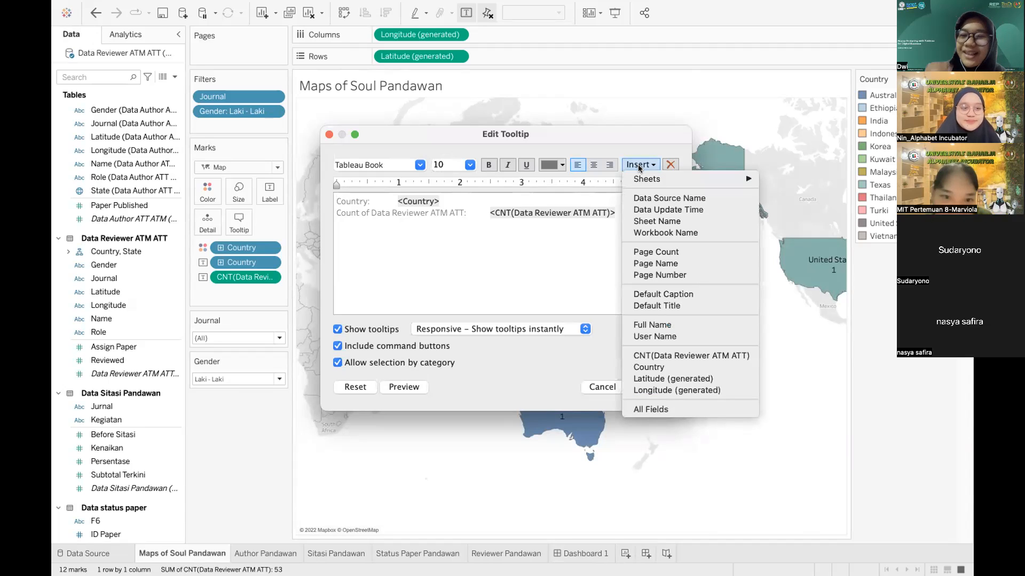
pyautogui.moveTo(643, 182)
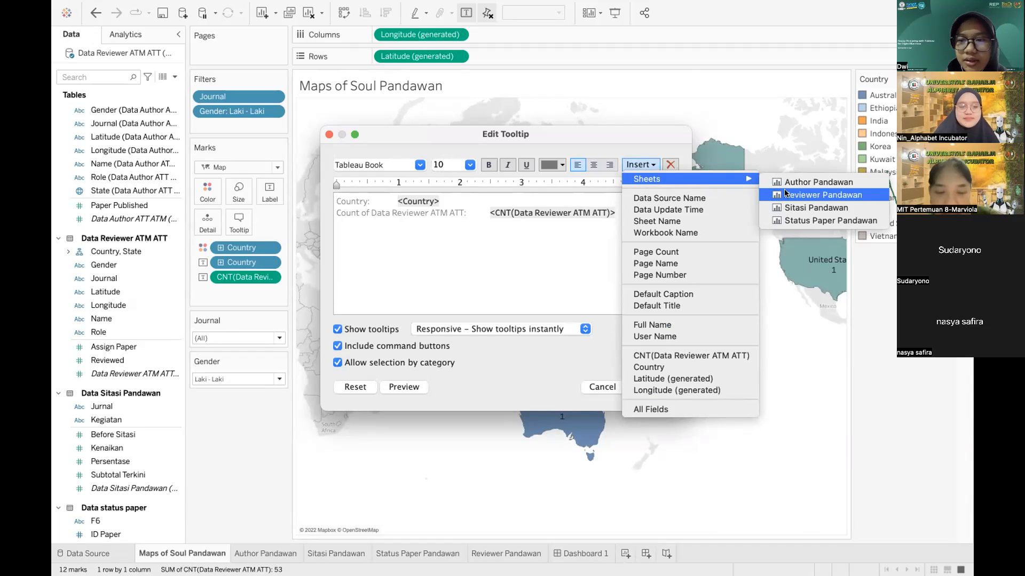
pyautogui.click(821, 194)
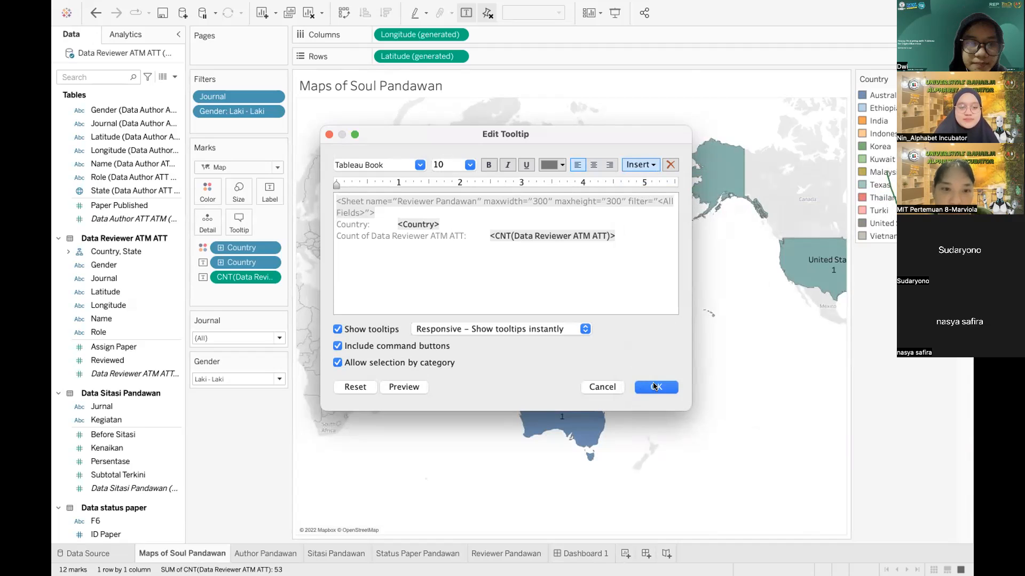
pyautogui.click(627, 235)
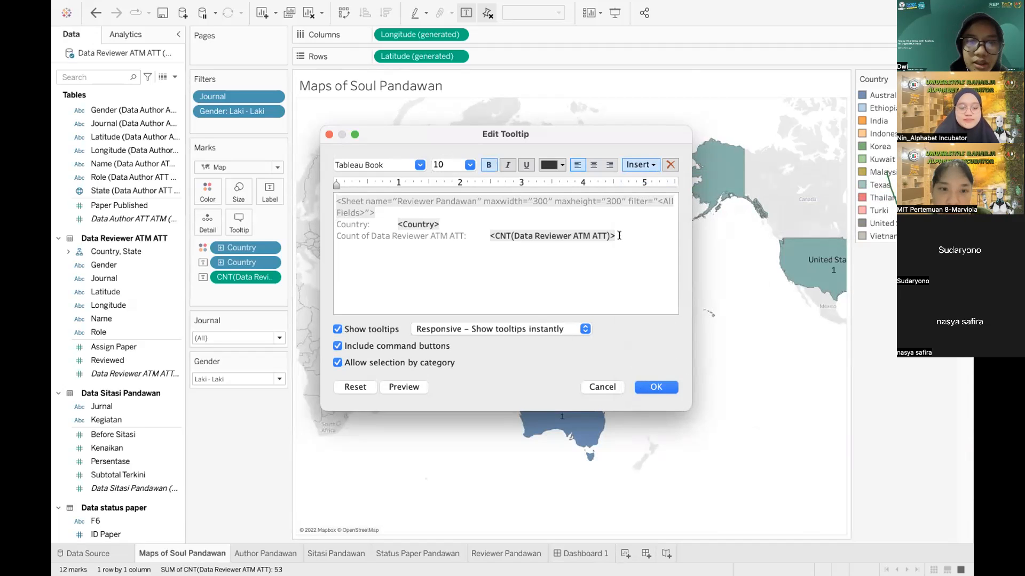
pyautogui.tripleClick(376, 211)
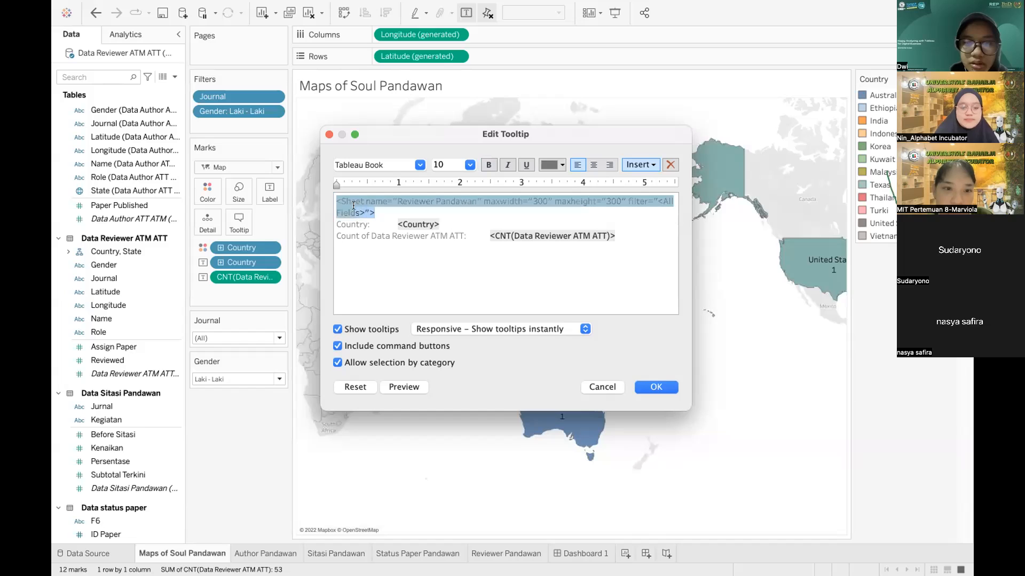
pyautogui.click(657, 387)
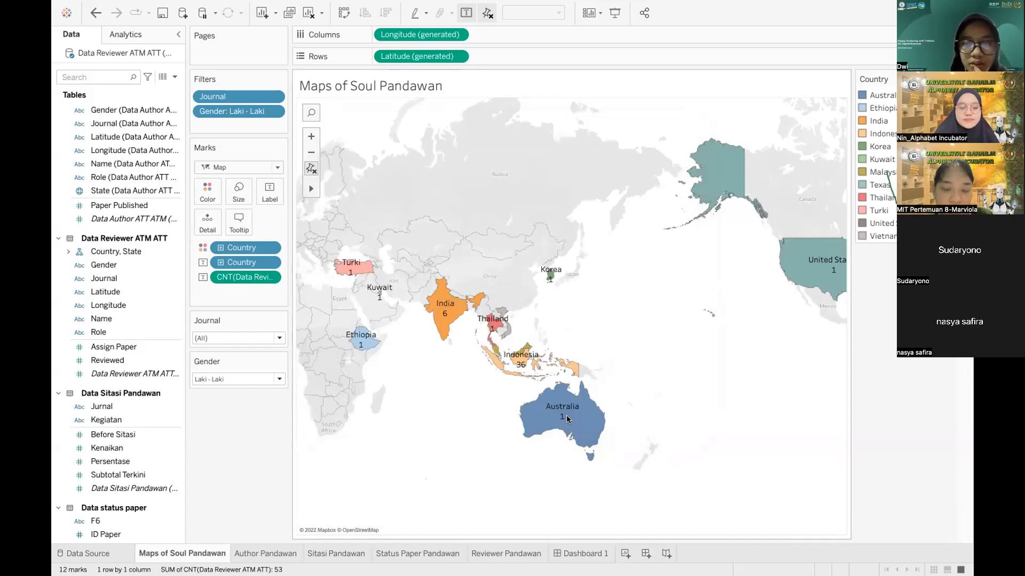
pyautogui.moveTo(567, 419)
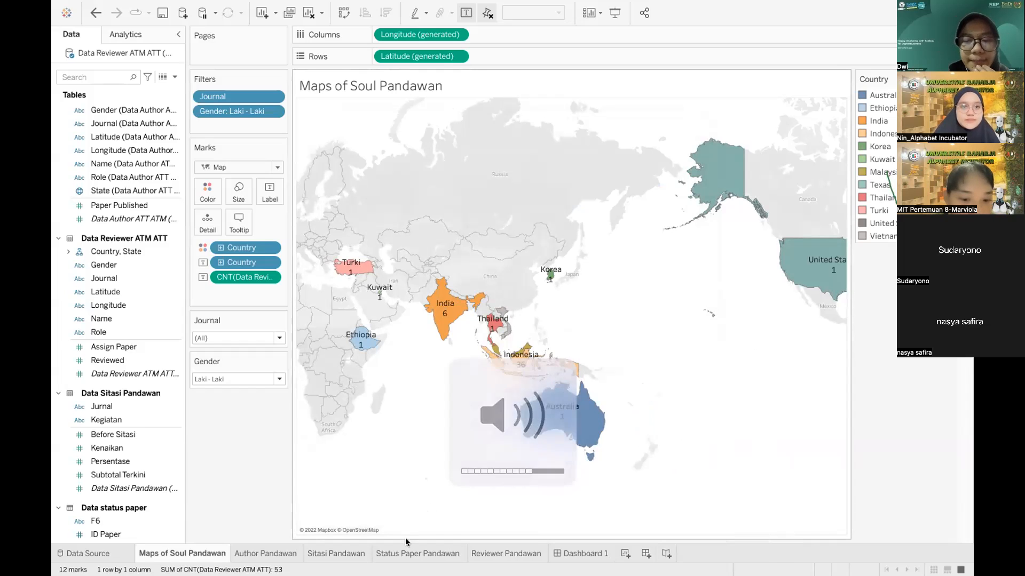
# Step: Insert the Reviewer Pandawan sheet at 300 by 300 into the Status Paper Pandawan bar tooltip
pyautogui.click(398, 553)
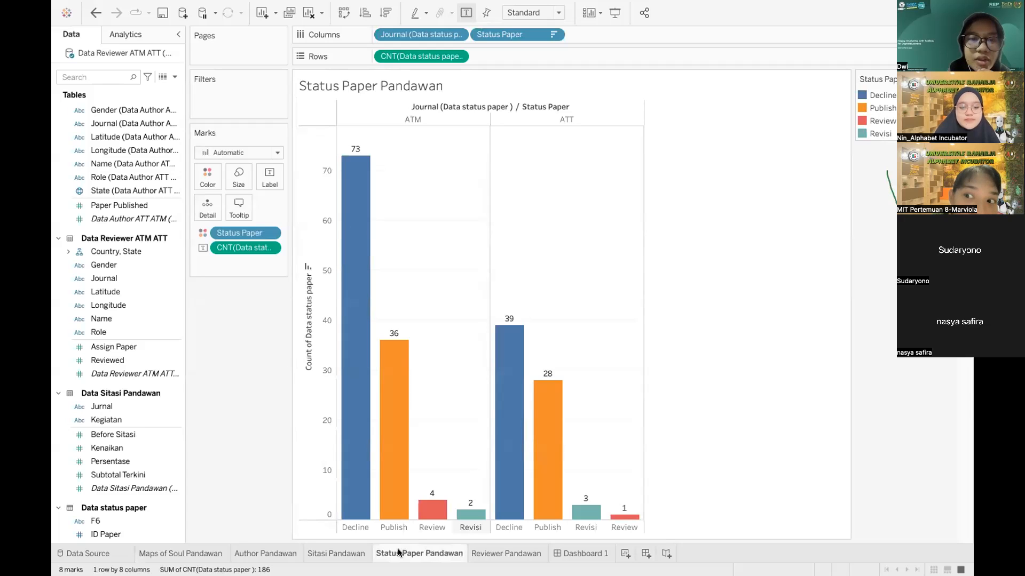
pyautogui.click(242, 201)
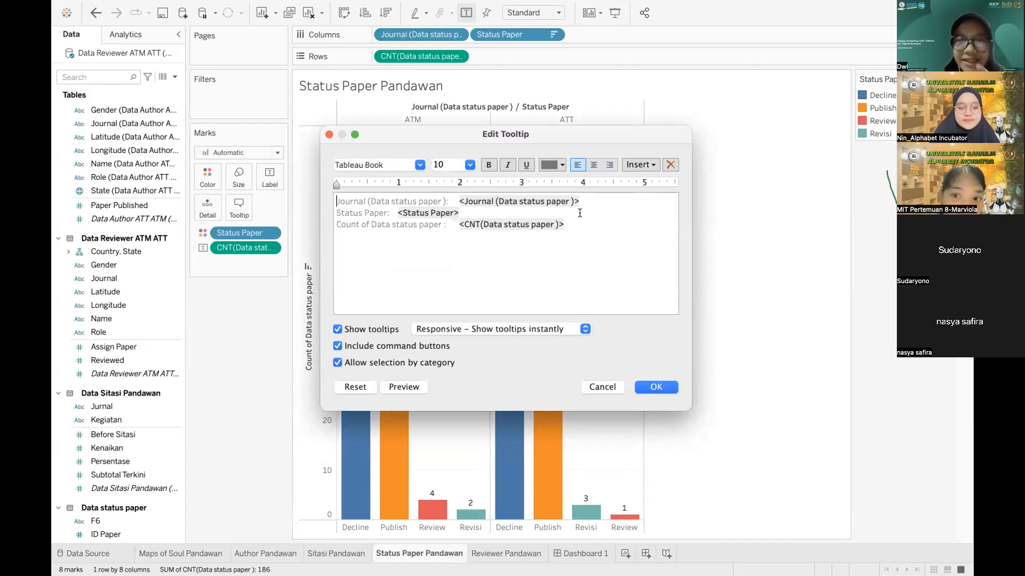
pyautogui.click(636, 167)
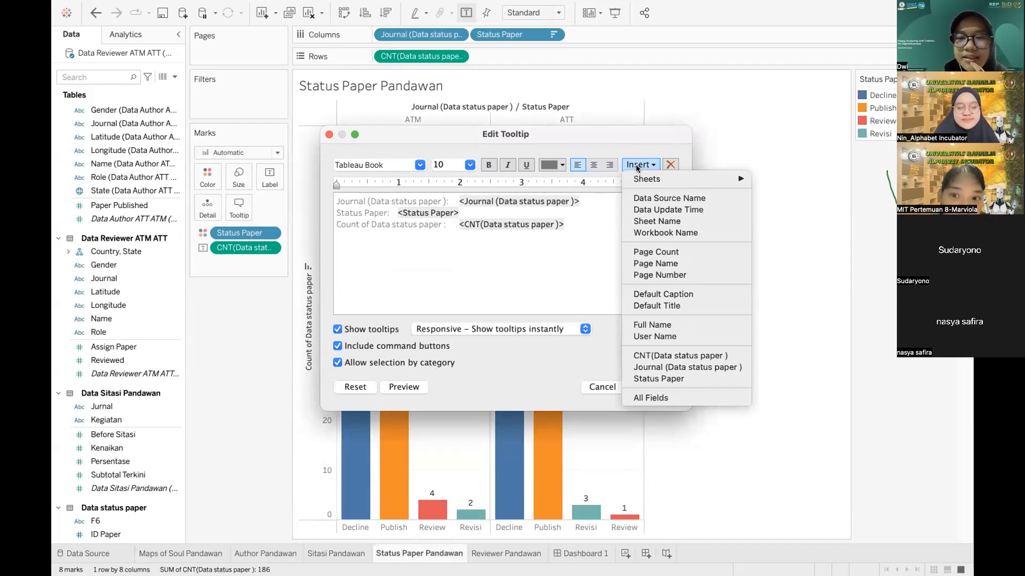
pyautogui.moveTo(646, 176)
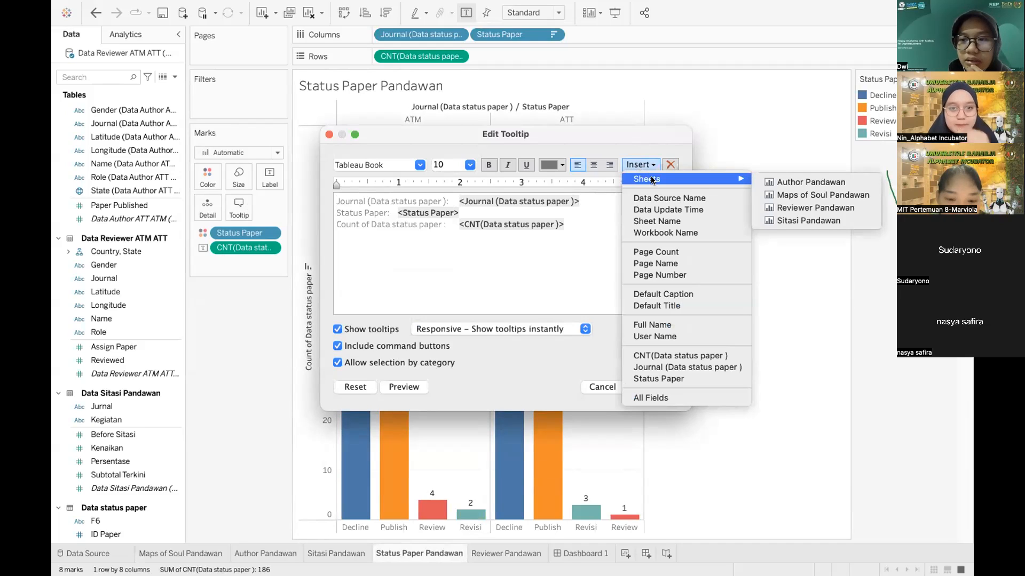
pyautogui.click(787, 208)
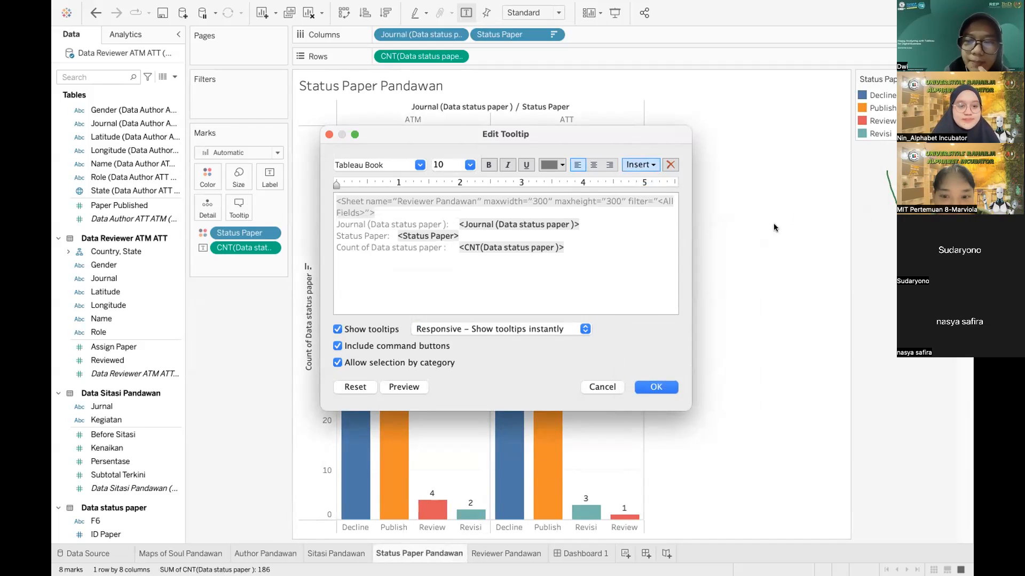
pyautogui.click(651, 385)
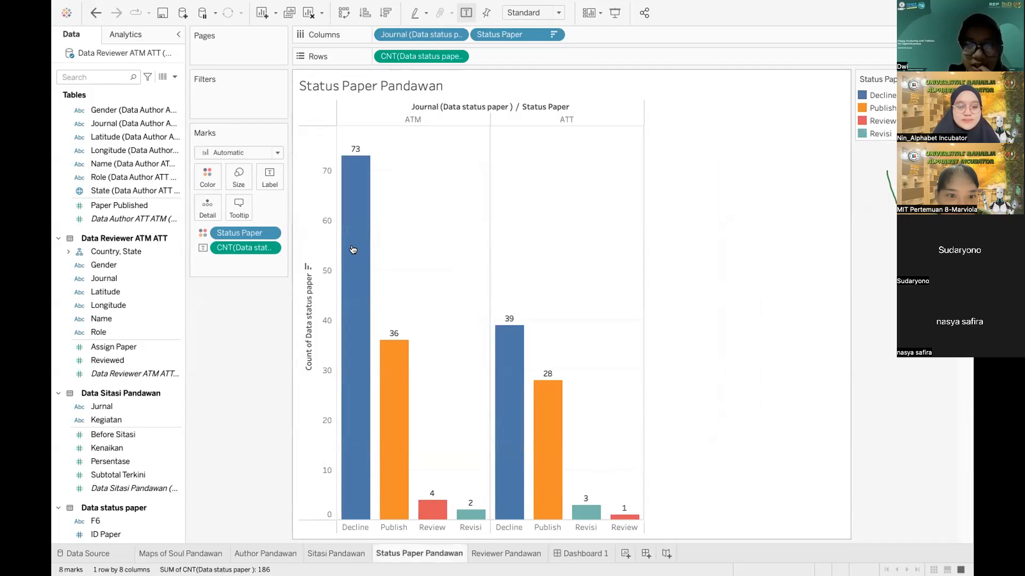
pyautogui.moveTo(353, 250)
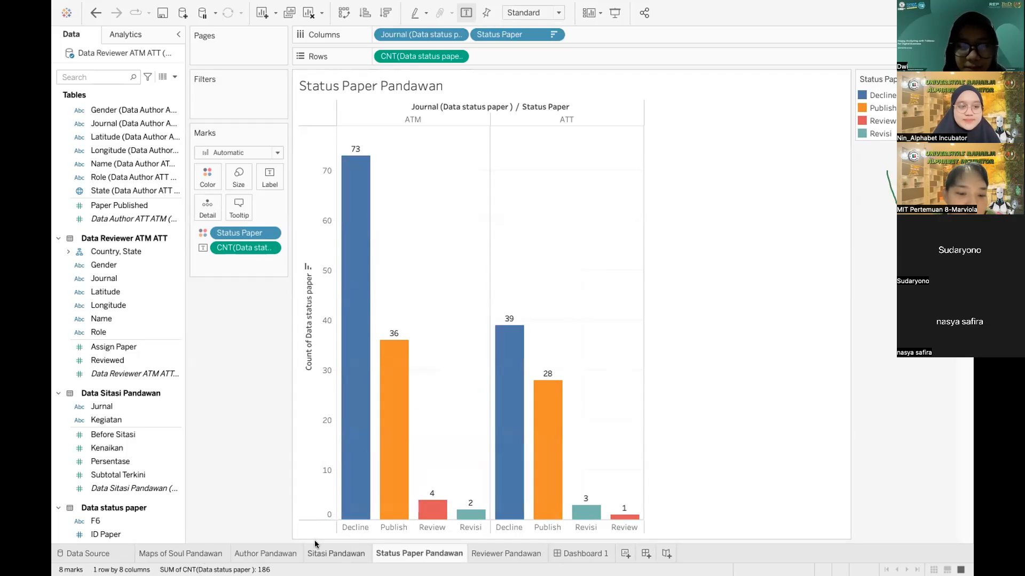
# Step: Flip through the Author, Sitasi, Reviewer and Status Paper Pandawan sheets
pyautogui.click(254, 549)
pyautogui.click(336, 554)
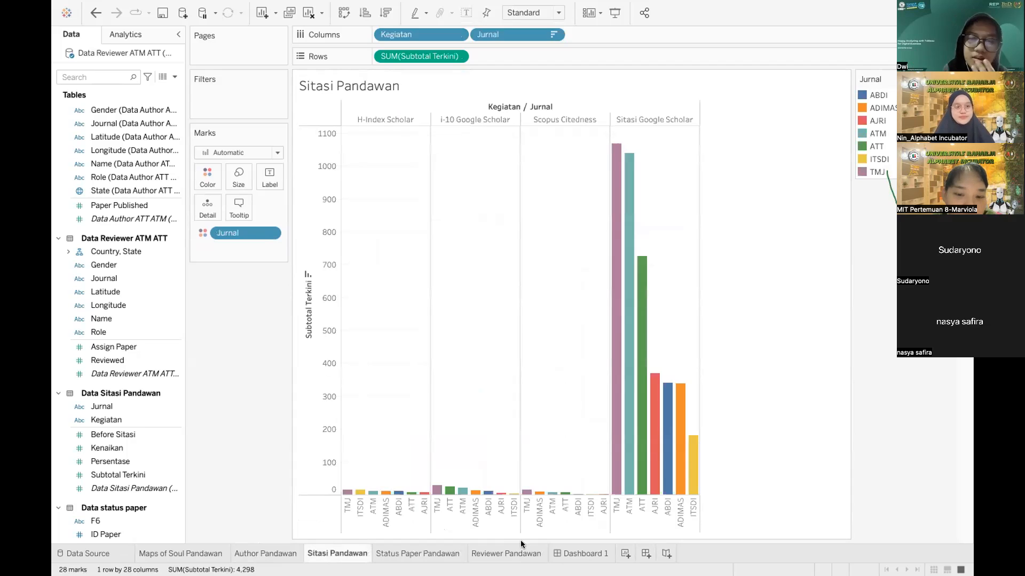
pyautogui.click(510, 547)
pyautogui.click(320, 553)
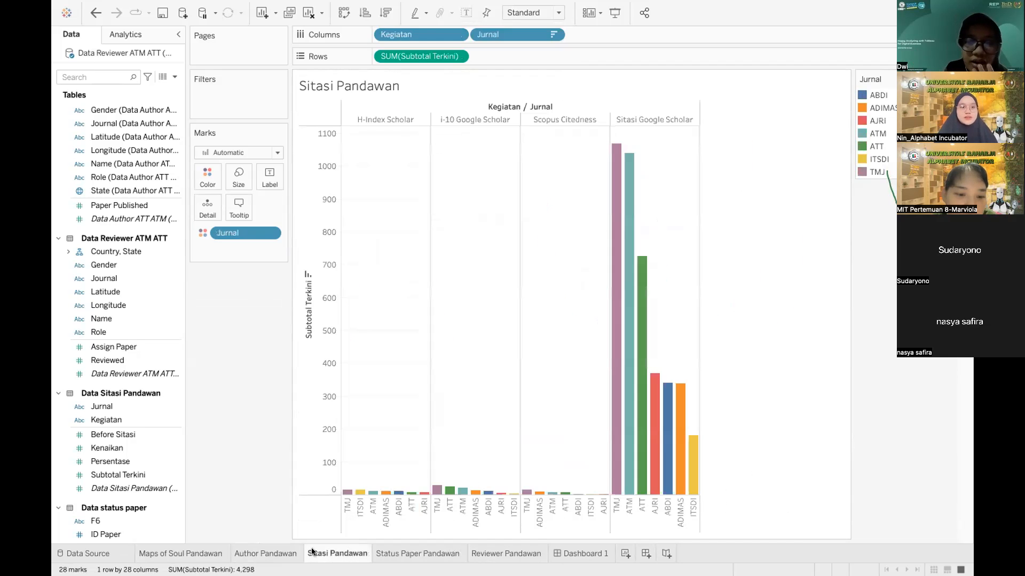
pyautogui.click(271, 551)
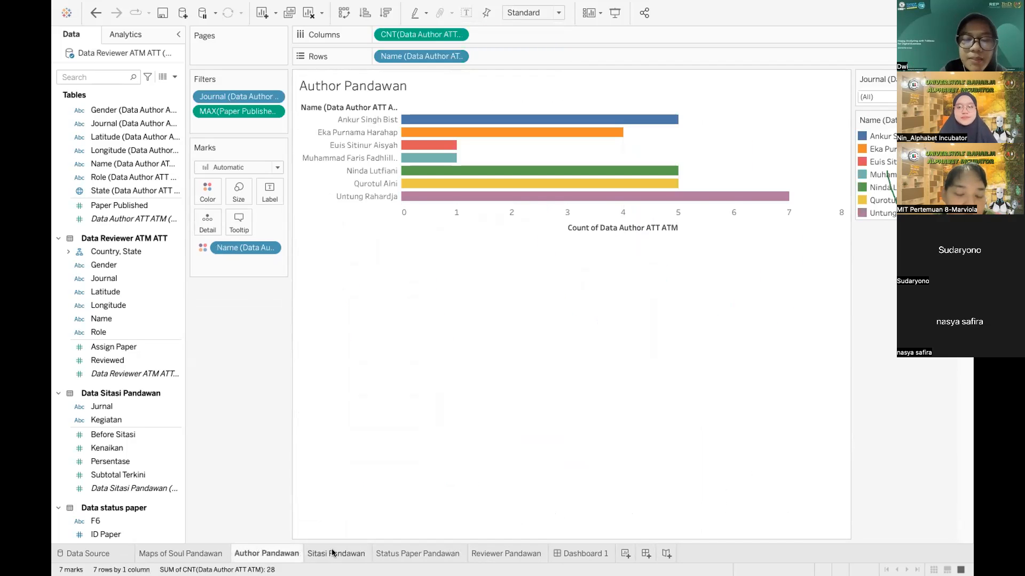
pyautogui.click(404, 554)
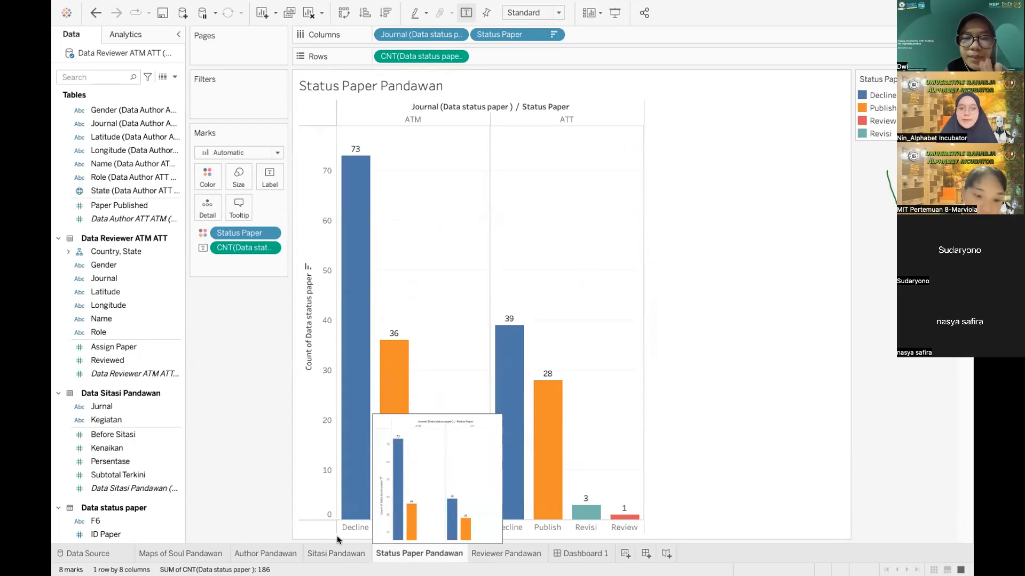
# Step: Return to the Maps of Soul Pandawan map and check country tooltips showing the filtered reviewer chart
pyautogui.click(203, 554)
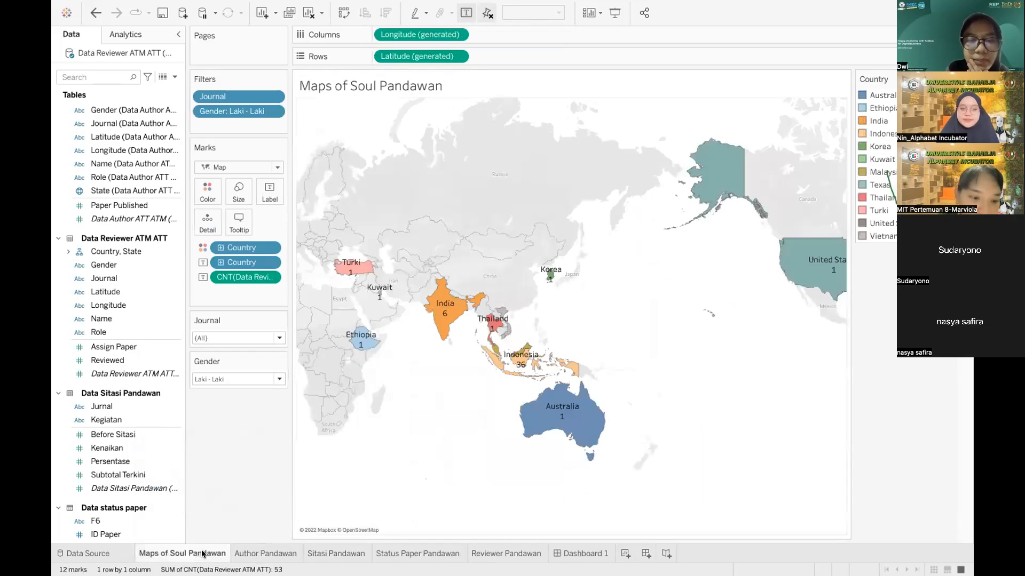
pyautogui.moveTo(429, 545)
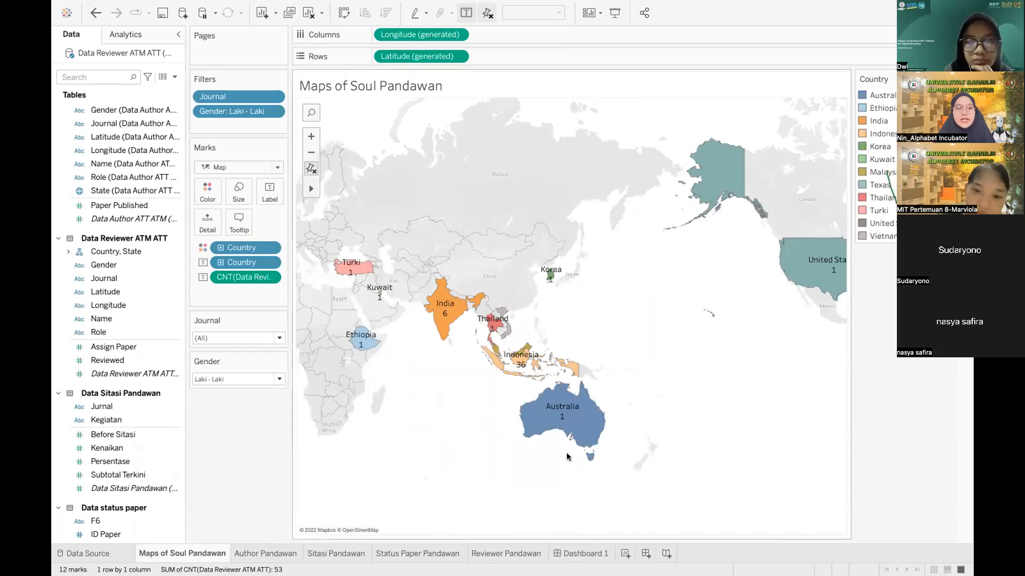
pyautogui.moveTo(574, 409)
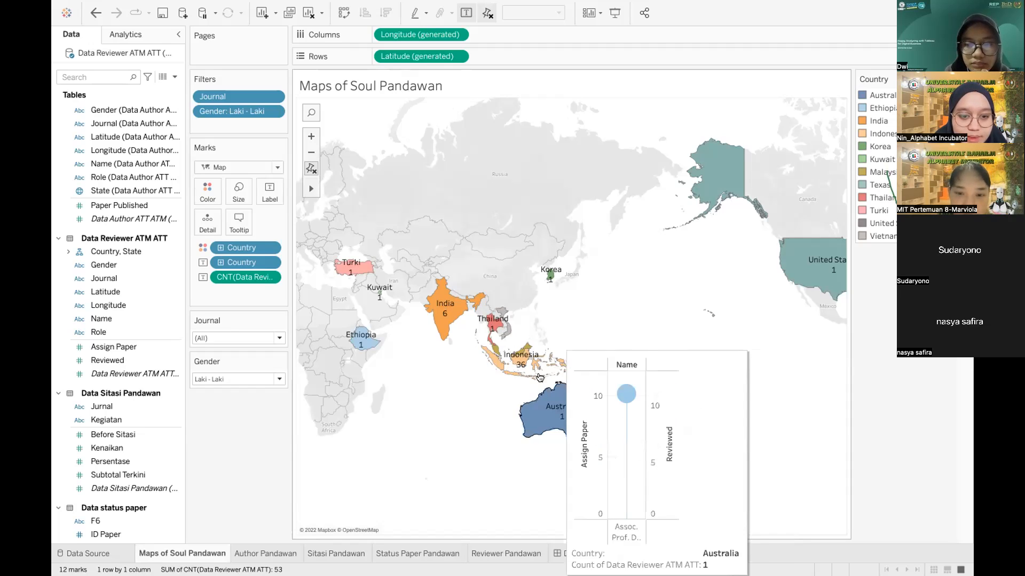
pyautogui.moveTo(522, 361)
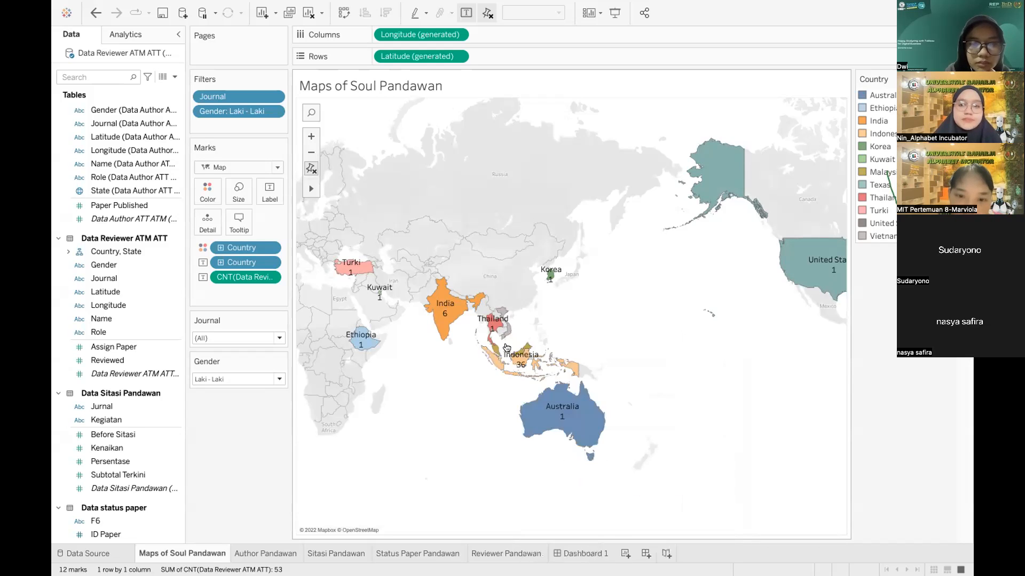
pyautogui.moveTo(492, 325)
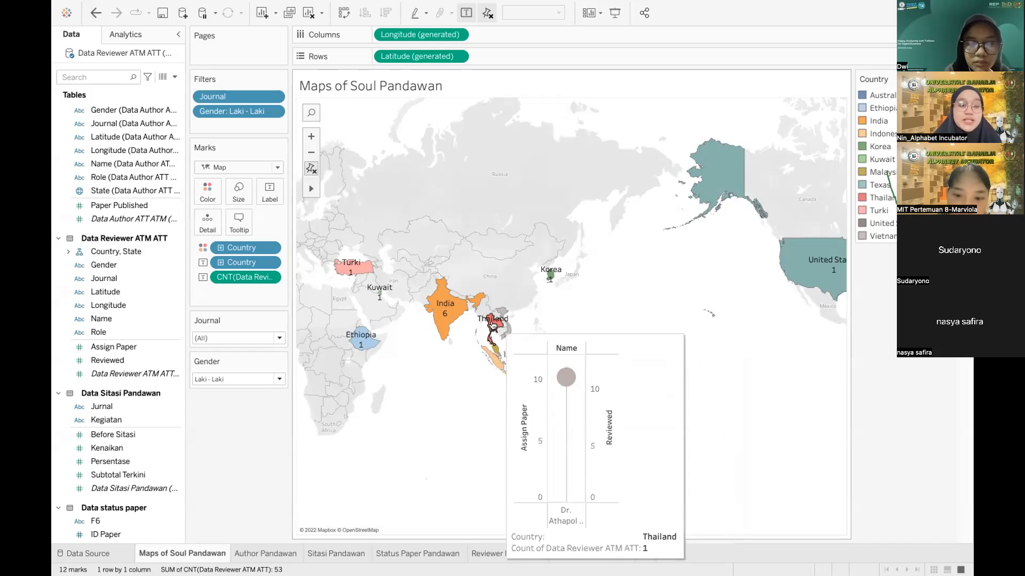
pyautogui.moveTo(550, 277)
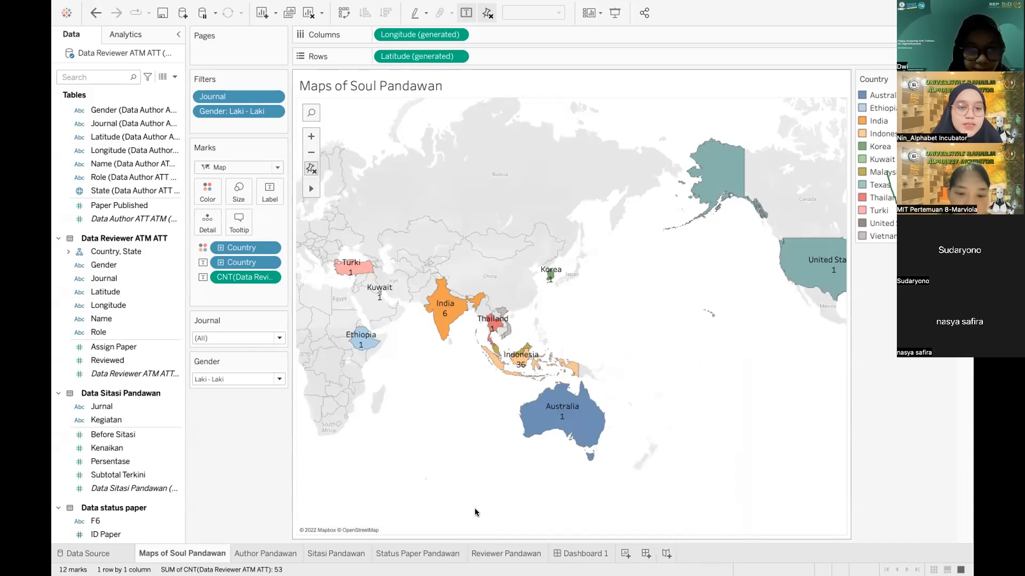
# Step: On Dashboard 1, tile Sitasi beside the map, Status Paper below it, and Reviewer under the author chart
pyautogui.click(581, 554)
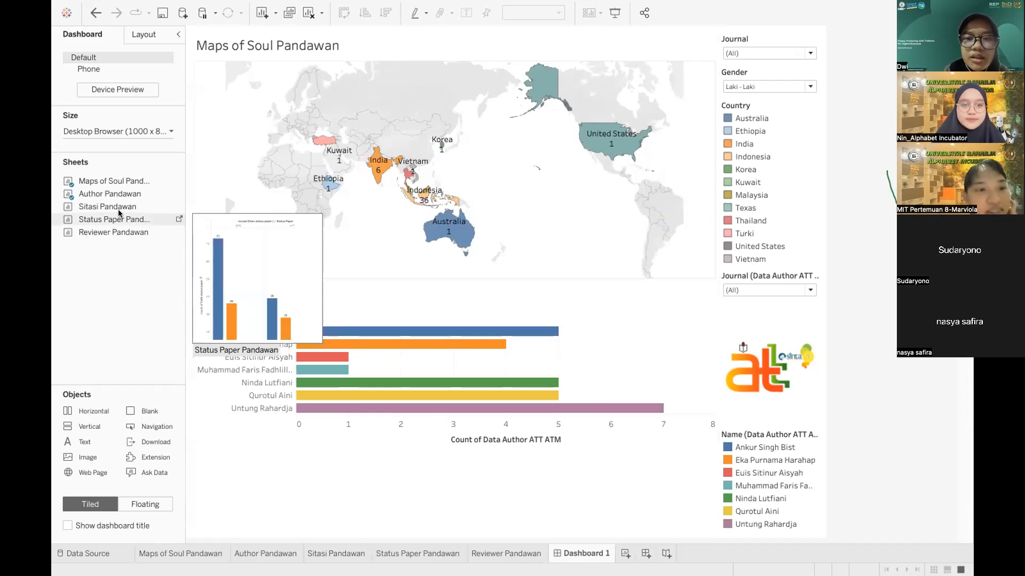
pyautogui.moveTo(101, 210)
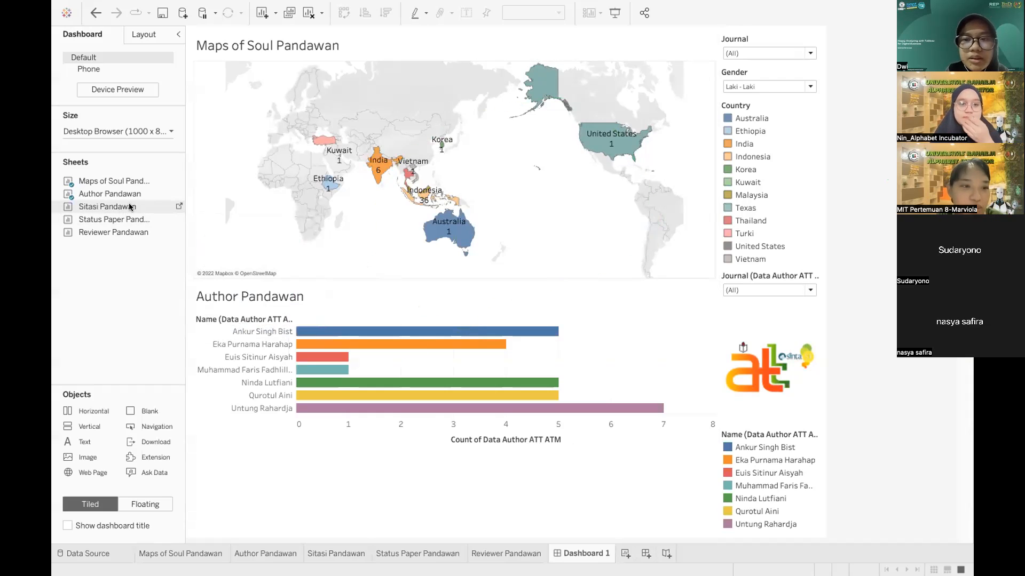
pyautogui.moveTo(99, 207)
pyautogui.mouseDown()
pyautogui.moveTo(476, 207)
pyautogui.moveTo(526, 187)
pyautogui.moveTo(558, 147)
pyautogui.mouseUp()
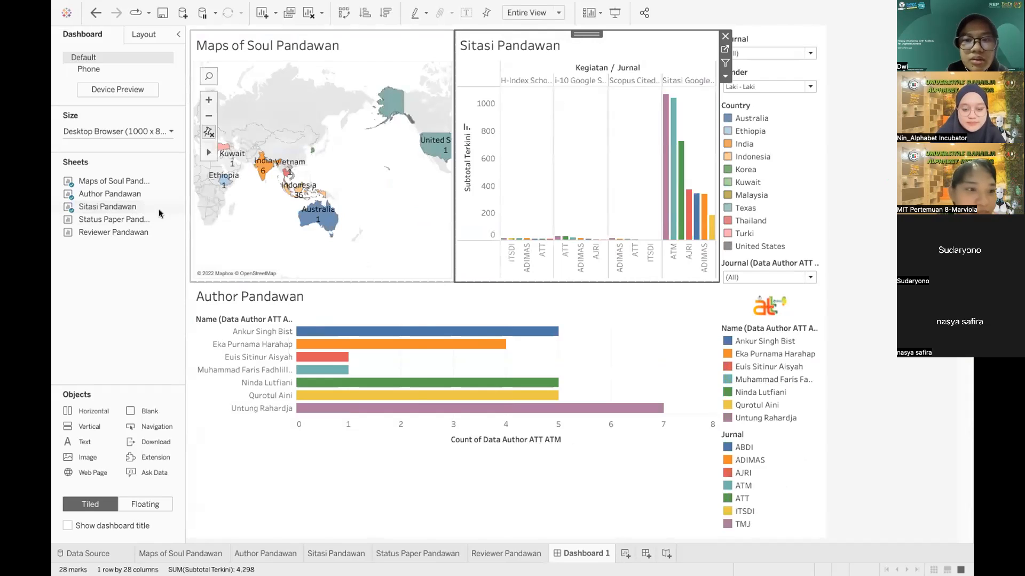
pyautogui.moveTo(132, 219)
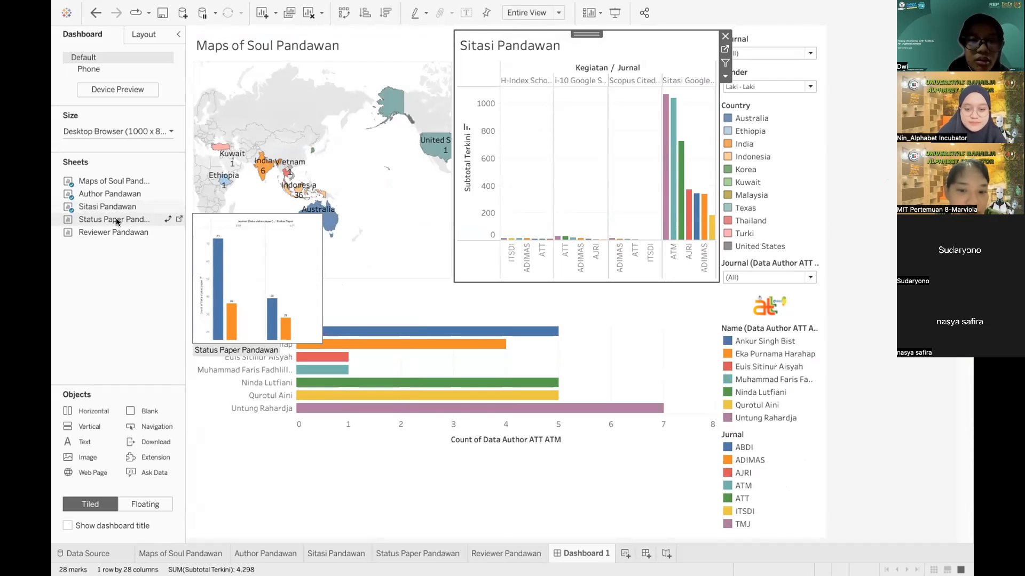
pyautogui.moveTo(176, 243); pyautogui.dragTo(600, 397)
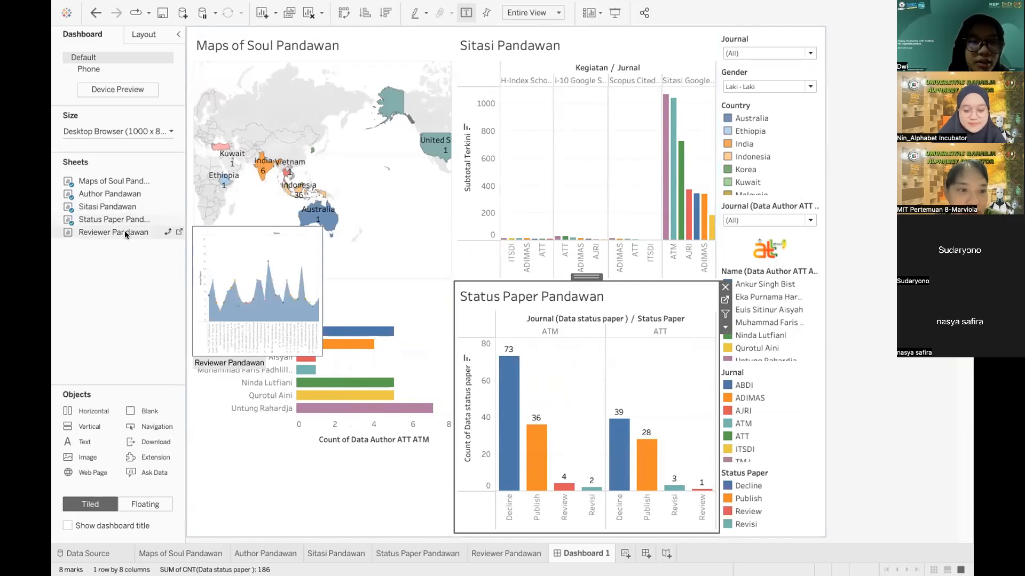
pyautogui.moveTo(117, 231)
pyautogui.mouseDown()
pyautogui.moveTo(197, 301)
pyautogui.moveTo(392, 418)
pyautogui.moveTo(526, 478)
pyautogui.moveTo(573, 472)
pyautogui.mouseUp()
pyautogui.moveTo(504, 468)
pyautogui.mouseDown()
pyautogui.moveTo(386, 483)
pyautogui.moveTo(546, 495)
pyautogui.moveTo(318, 503)
pyautogui.mouseUp()
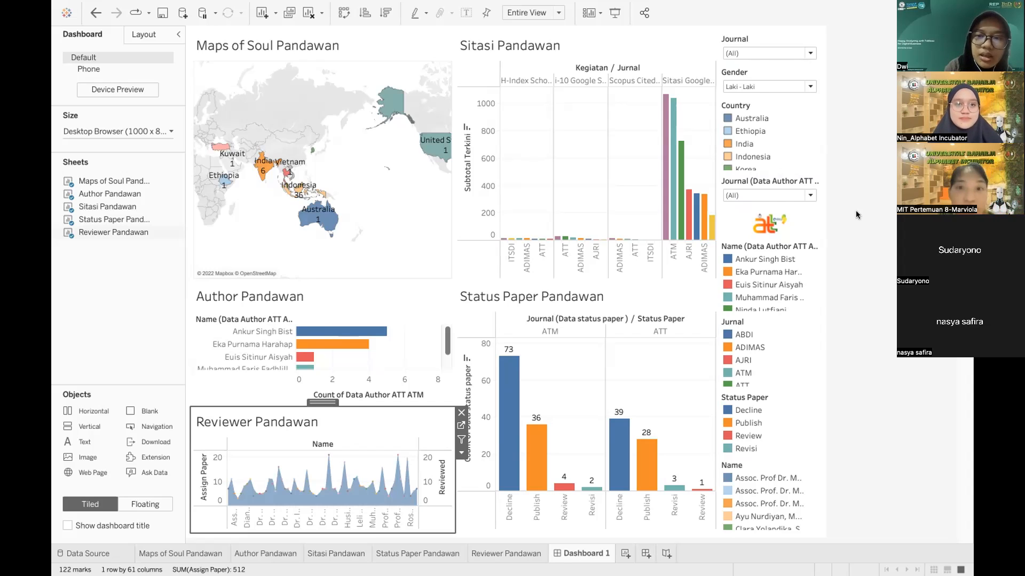
pyautogui.moveTo(473, 3)
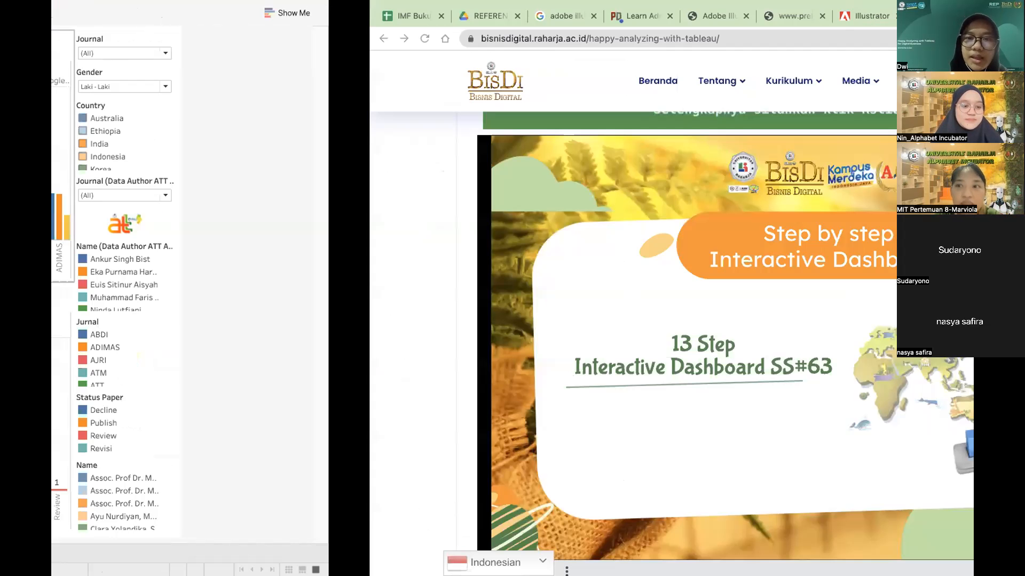
# Step: Load the step-by-step tutorial link in a new Chrome tab and scroll to the logo images
pyautogui.press('super+t')
pyautogui.write('bit.ly/StepbystepSS65')
pyautogui.press('Return')
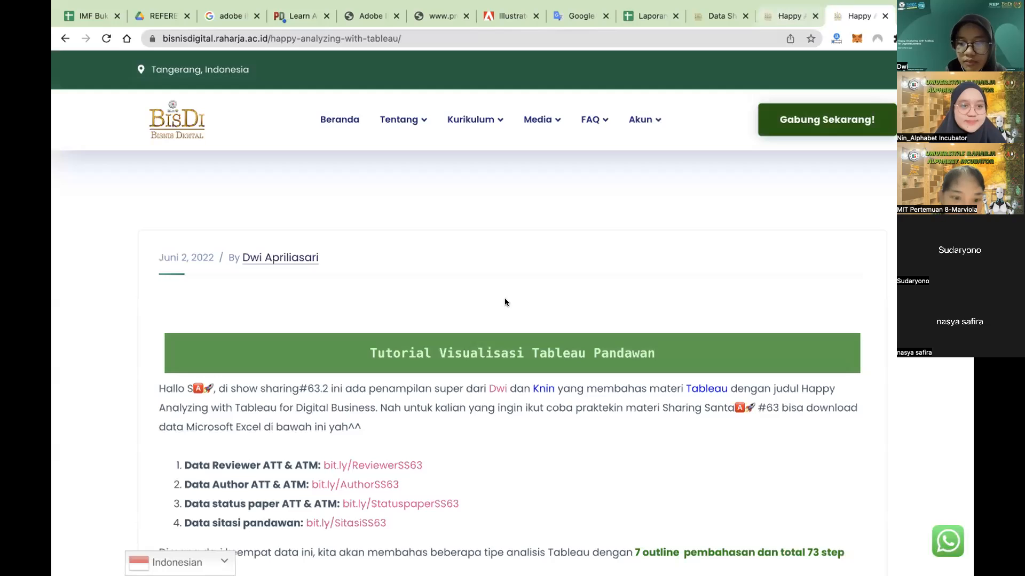
pyautogui.scroll(-3, 502, 301)
pyautogui.scroll(-3, 503, 300)
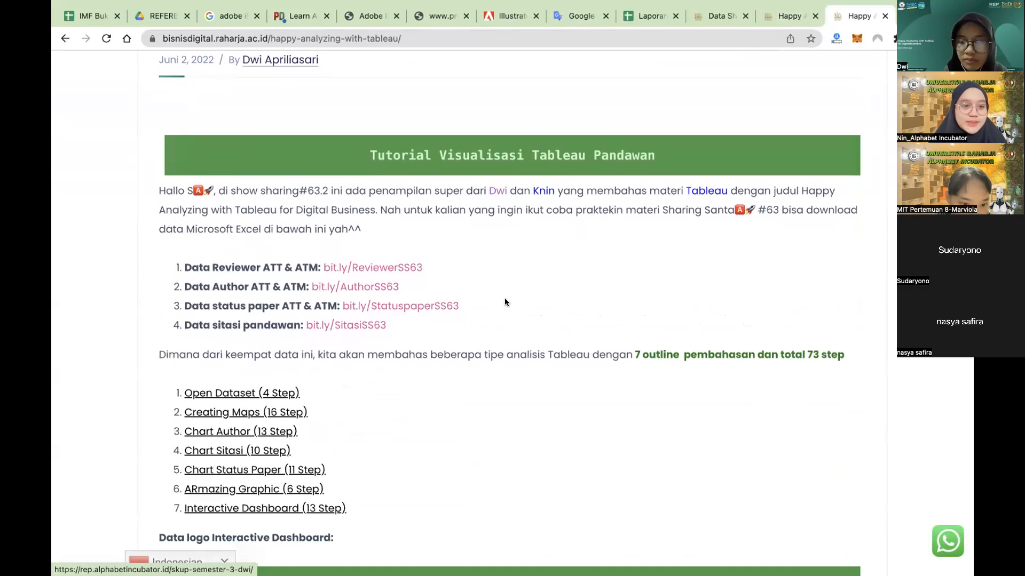
pyautogui.scroll(-3, 516, 290)
pyautogui.scroll(-8, 603, 259)
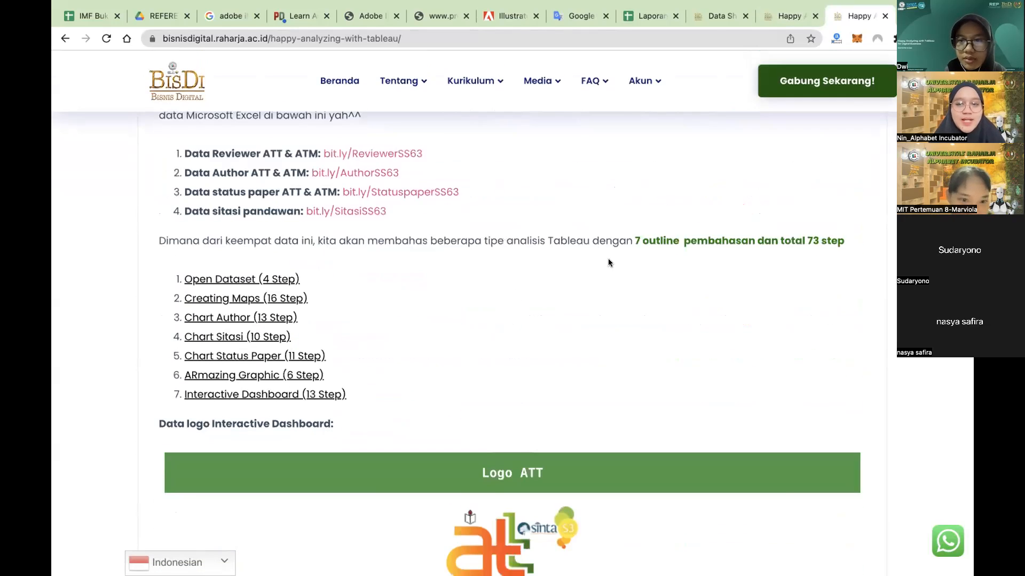
pyautogui.scroll(-3, 467, 379)
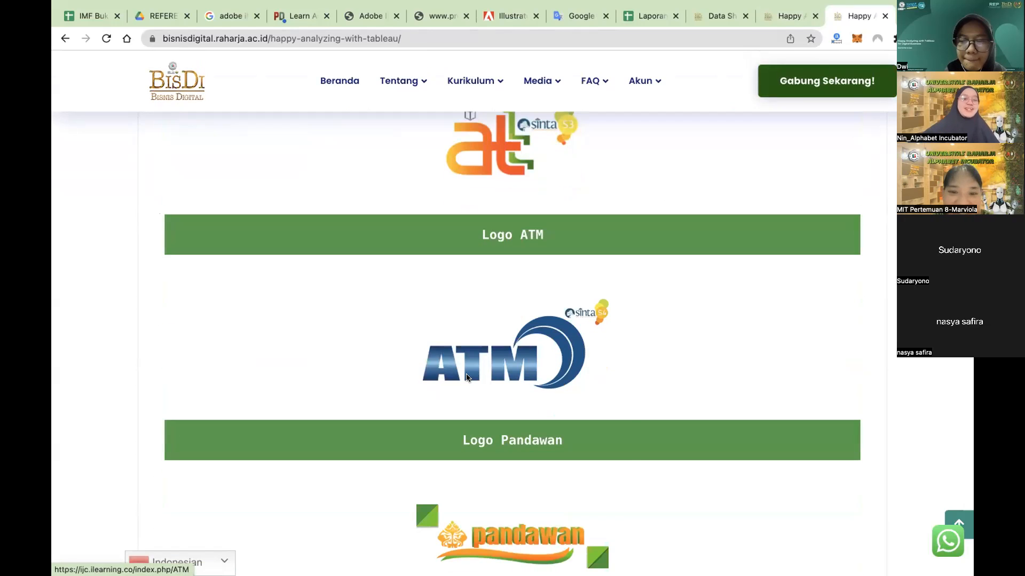
# Step: Open the ATM and Pandawan logo images in their own tabs
pyautogui.rightClick(468, 379)
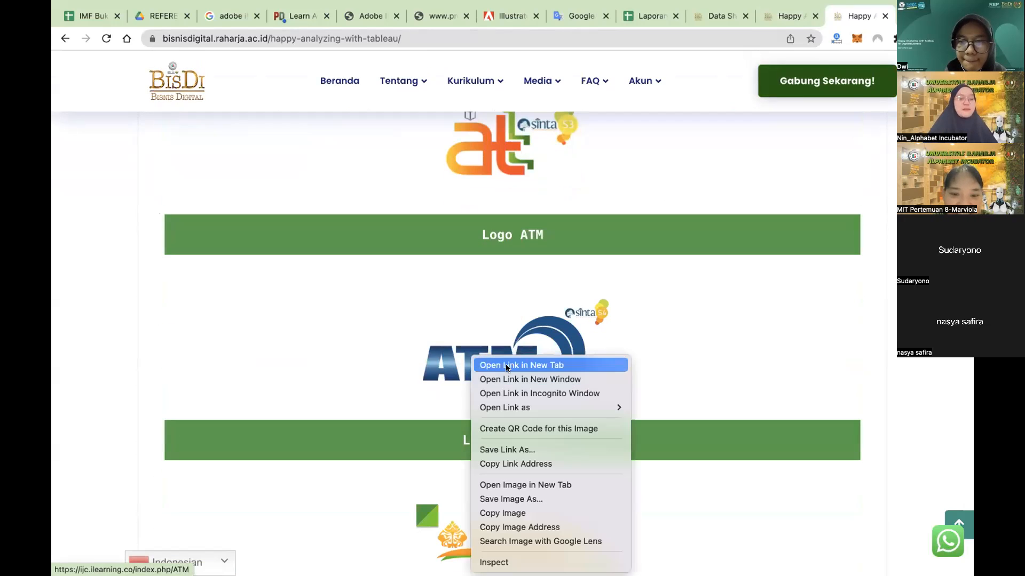
pyautogui.click(516, 483)
pyautogui.scroll(-2, 520, 459)
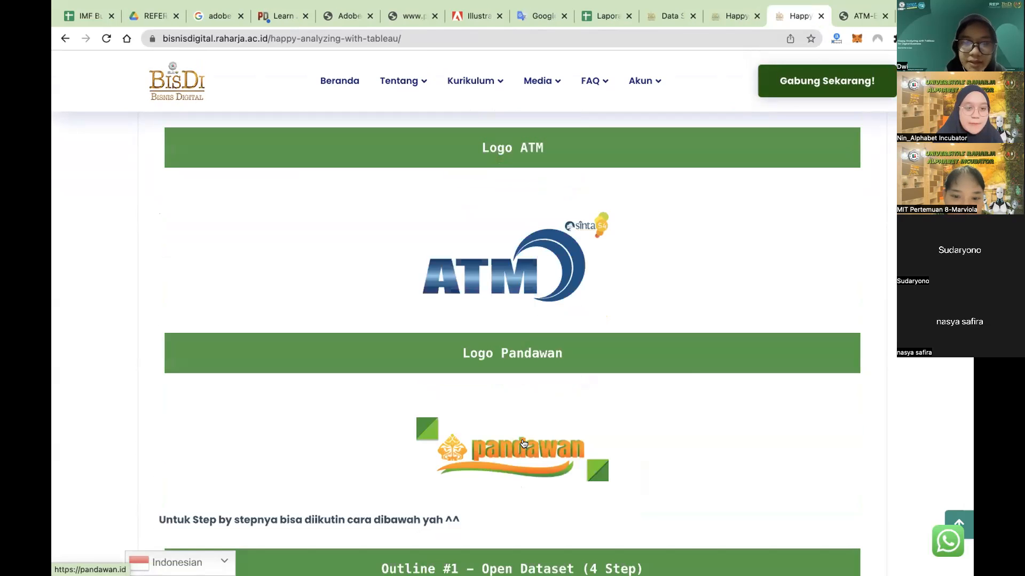
pyautogui.rightClick(523, 444)
pyautogui.click(566, 452)
pyautogui.scroll(3, 565, 448)
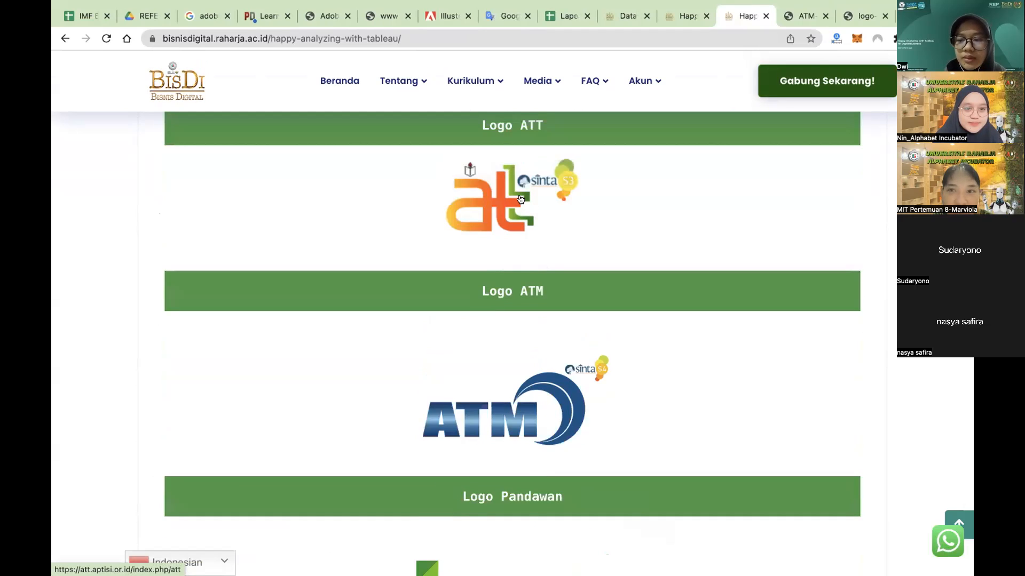
# Step: Save the ATM and Pandawan logo images to Downloads and close their tabs
pyautogui.click(800, 15)
pyautogui.rightClick(489, 332)
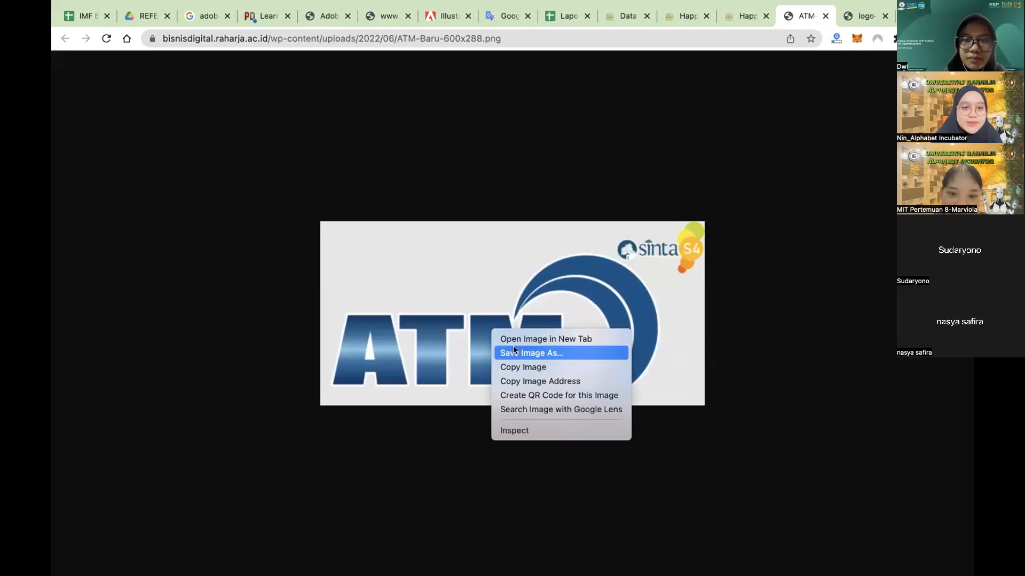
pyautogui.click(514, 349)
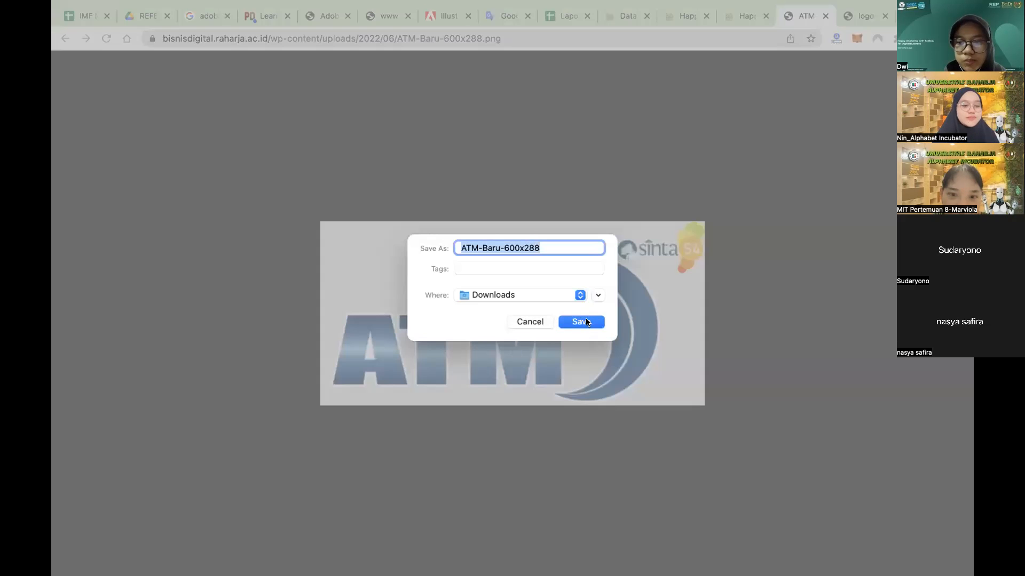
pyautogui.click(585, 321)
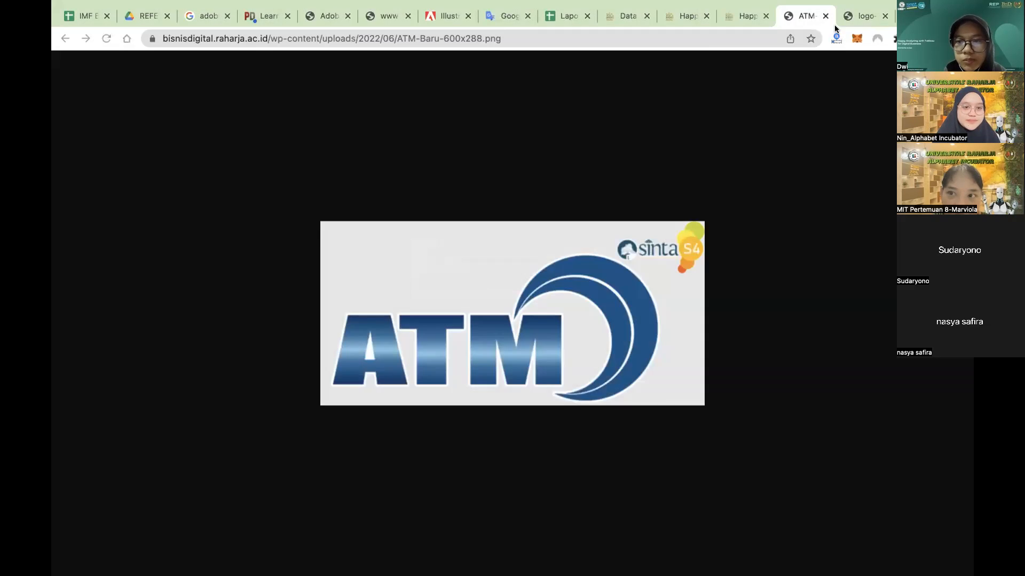
pyautogui.click(825, 16)
pyautogui.rightClick(533, 300)
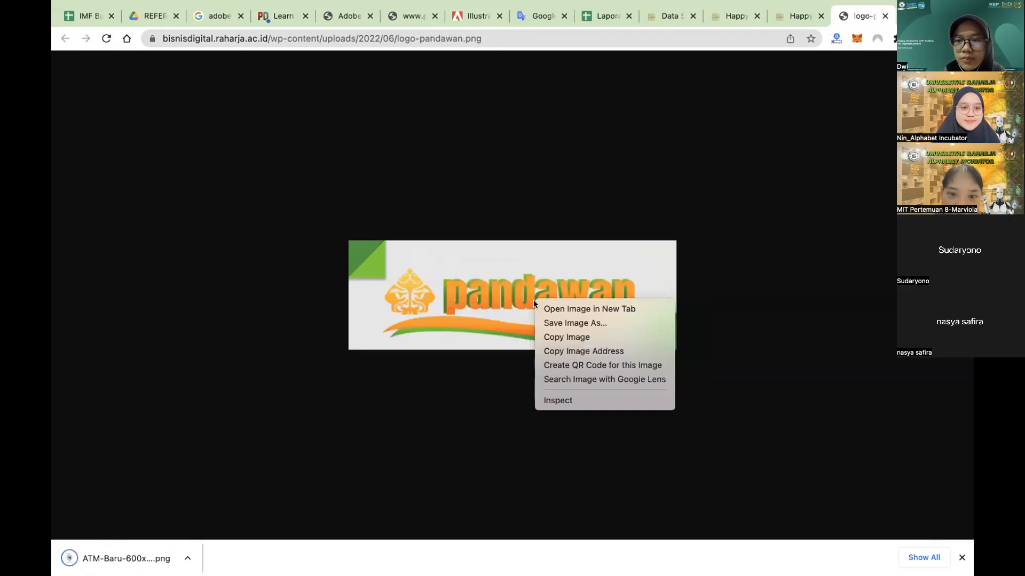
pyautogui.click(552, 323)
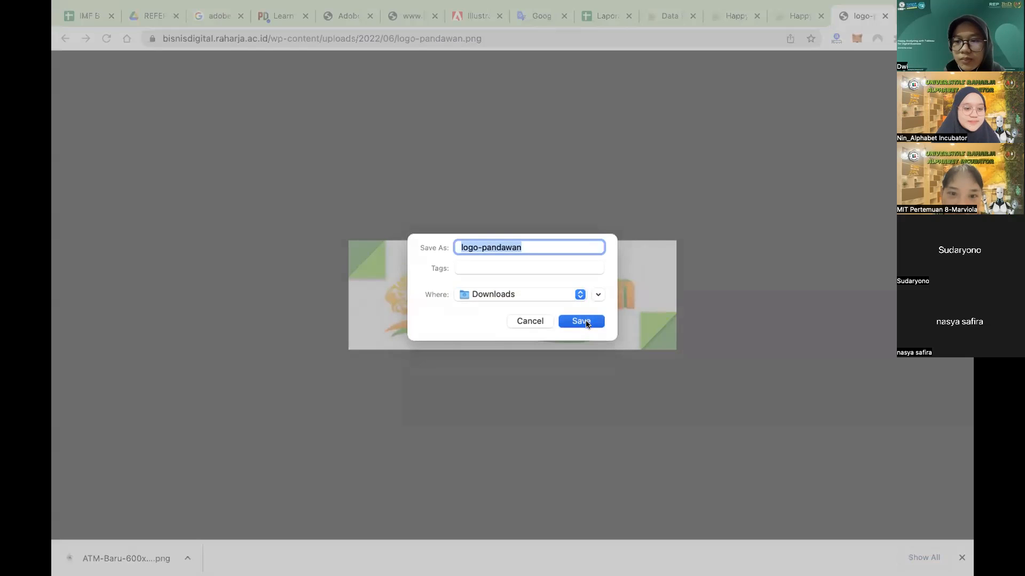
pyautogui.click(581, 321)
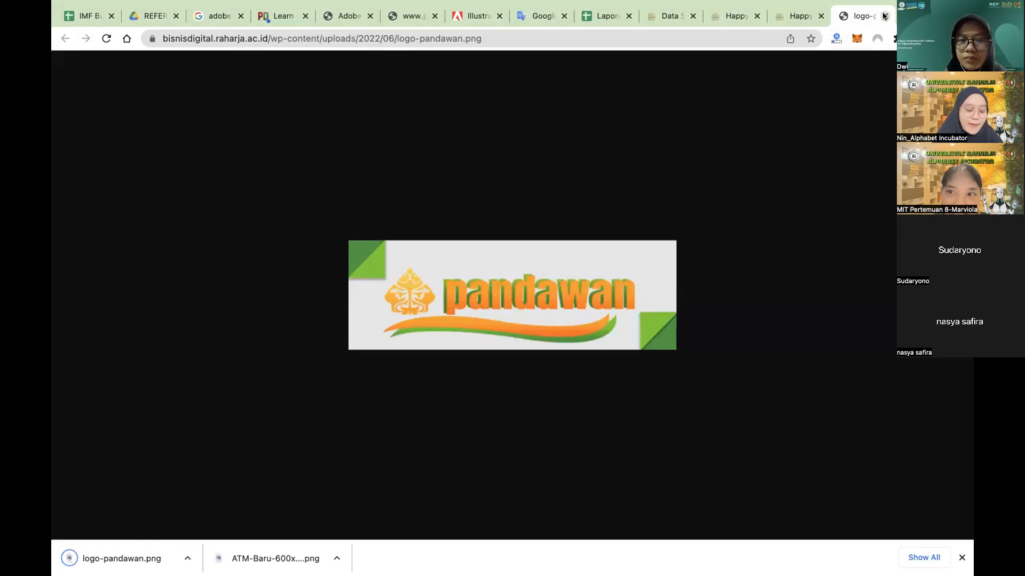
pyautogui.click(883, 16)
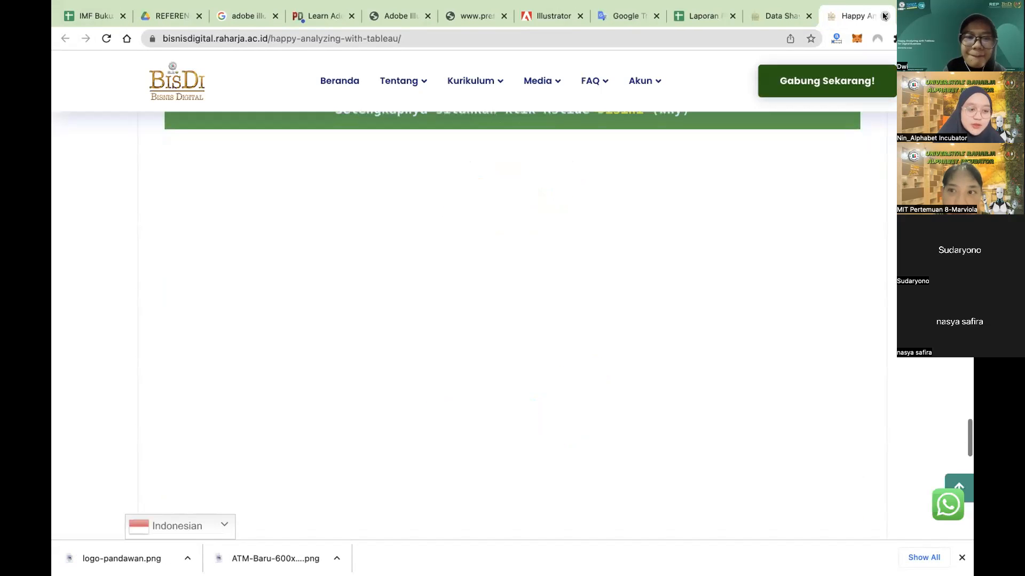
# Step: Scroll back over the tutorial page, then return to the Tableau dashboard
pyautogui.scroll(-10, 512, 325)
pyautogui.scroll(15, 513, 325)
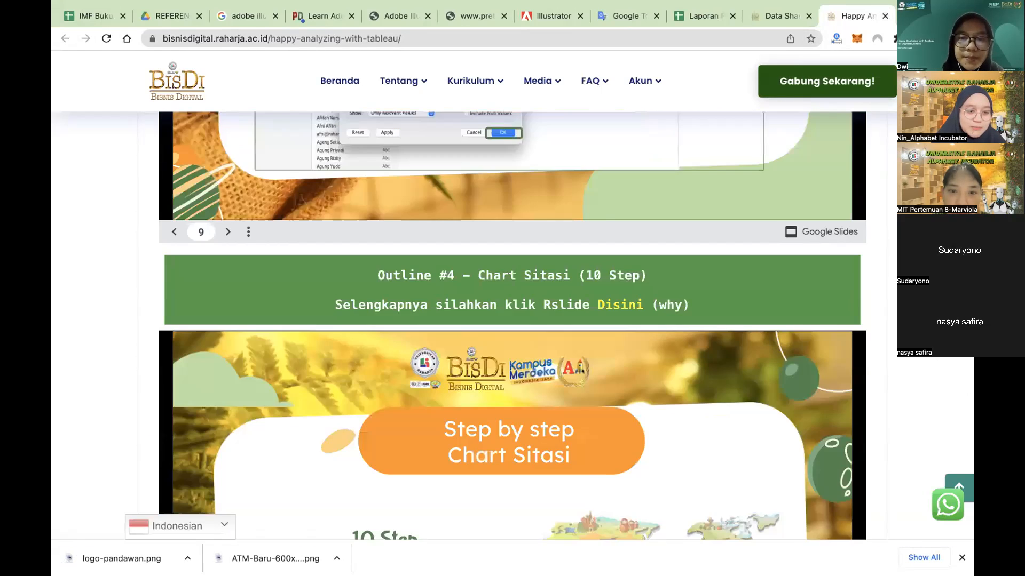
pyautogui.scroll(15, 512, 326)
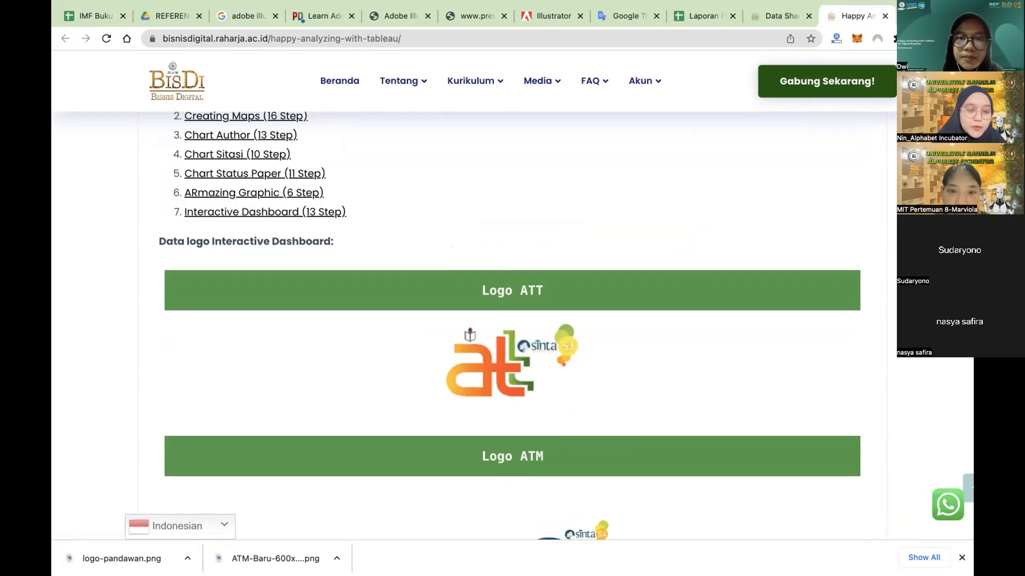
pyautogui.scroll(-3, 513, 326)
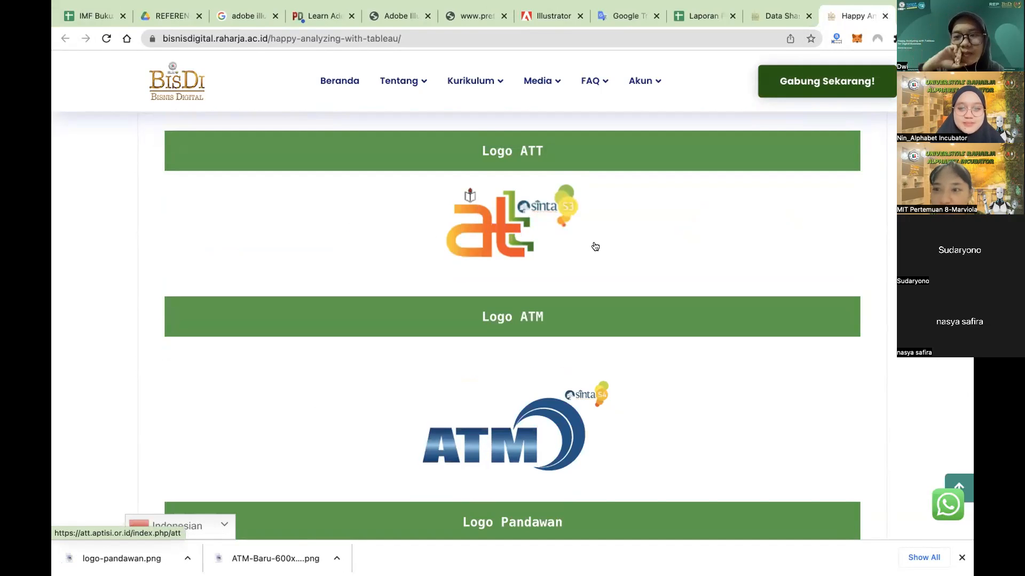
pyautogui.hotkey('ctrl', 'Left')
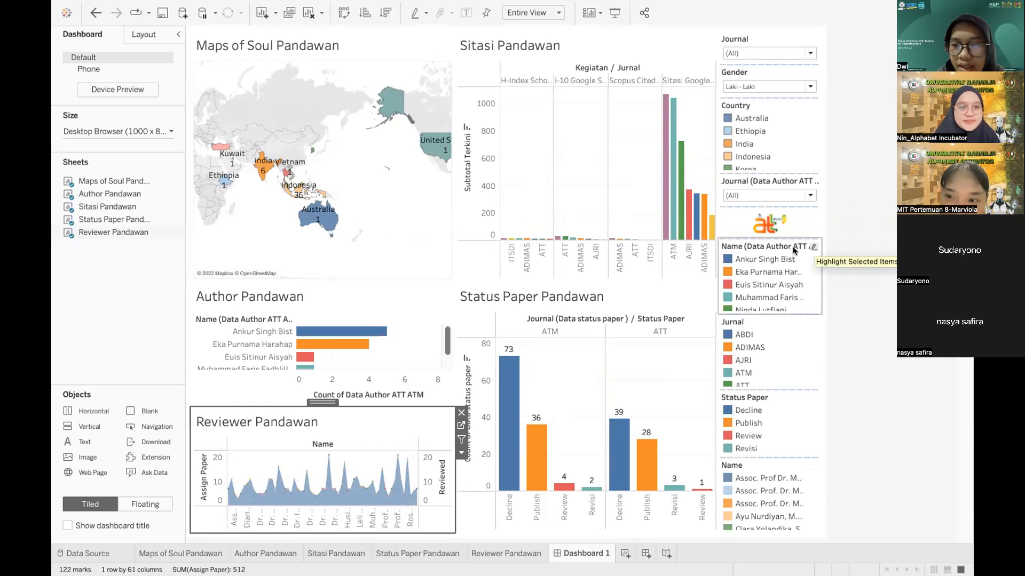
# Step: Arrange the Name and Jurnal legends as single rows
pyautogui.click(819, 241)
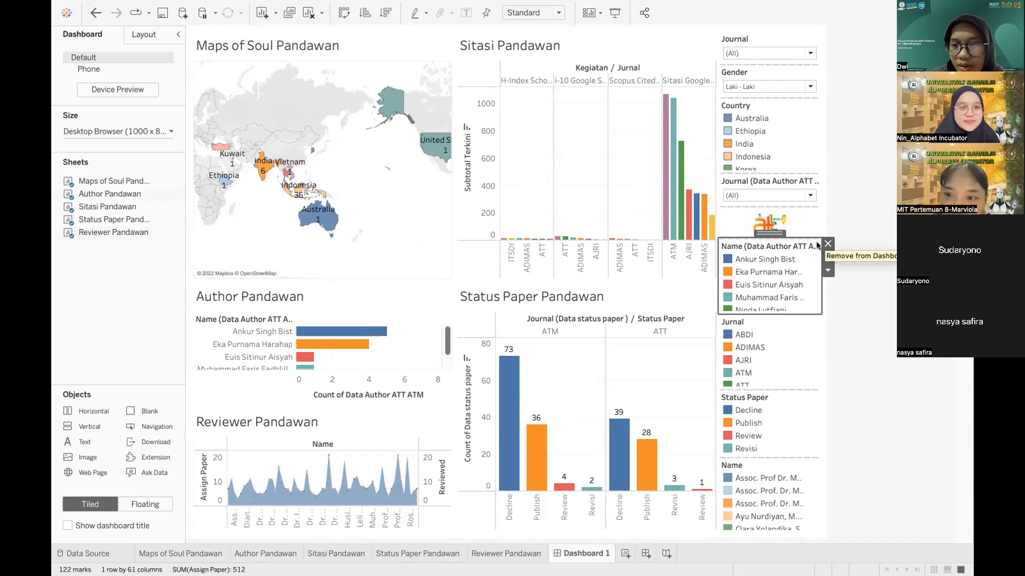
pyautogui.click(826, 273)
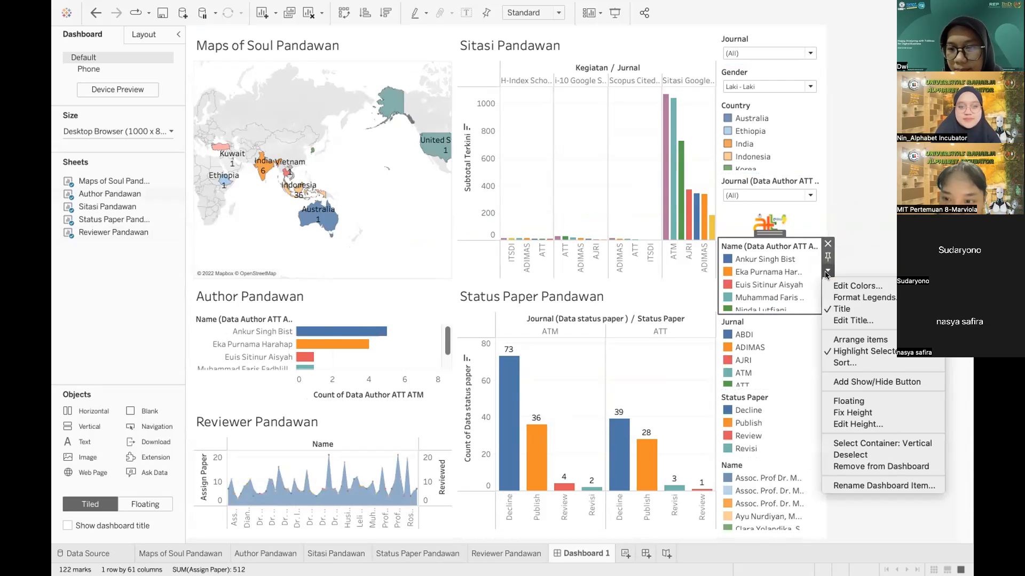
pyautogui.moveTo(848, 339)
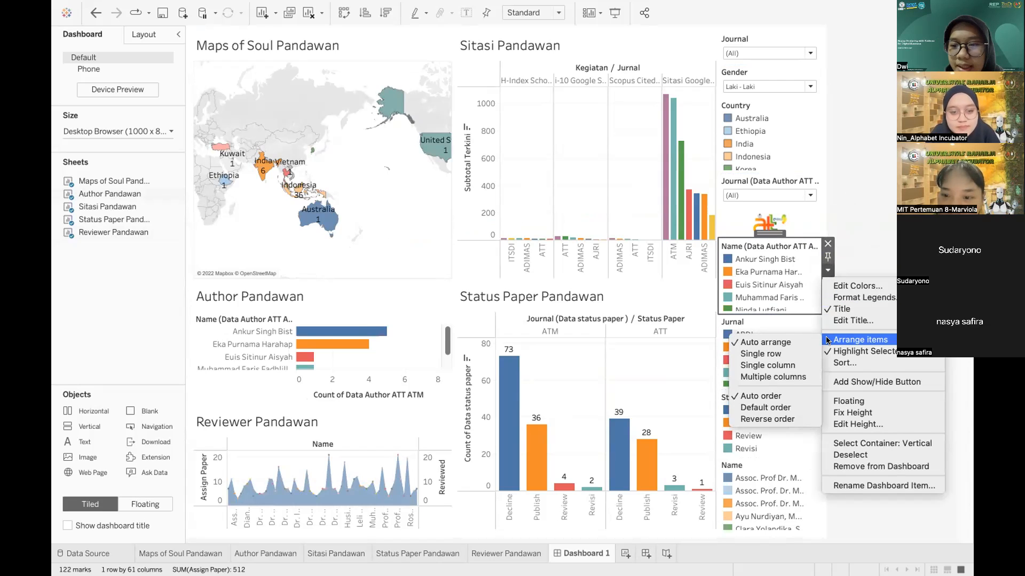
pyautogui.click(770, 346)
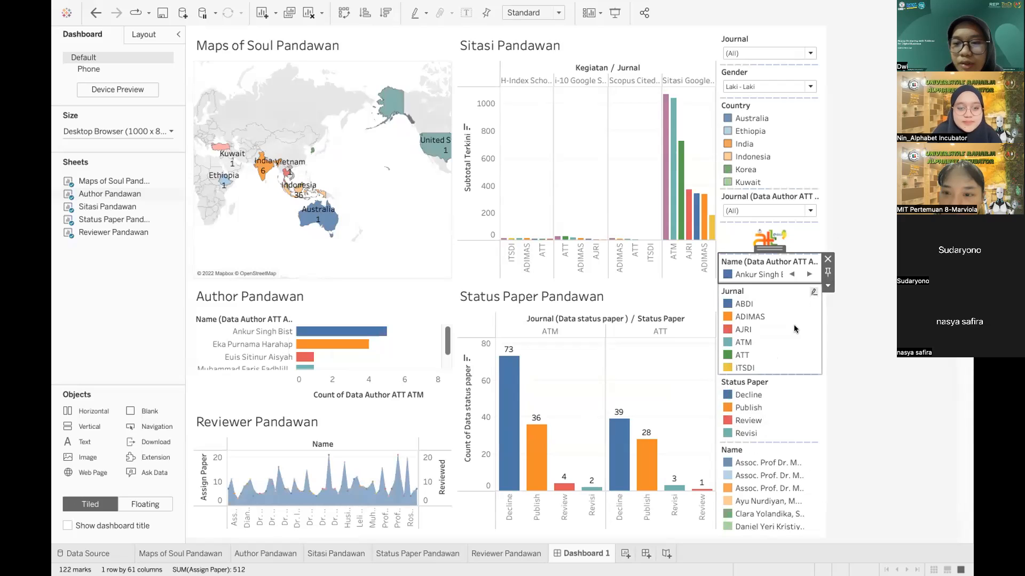
pyautogui.click(783, 291)
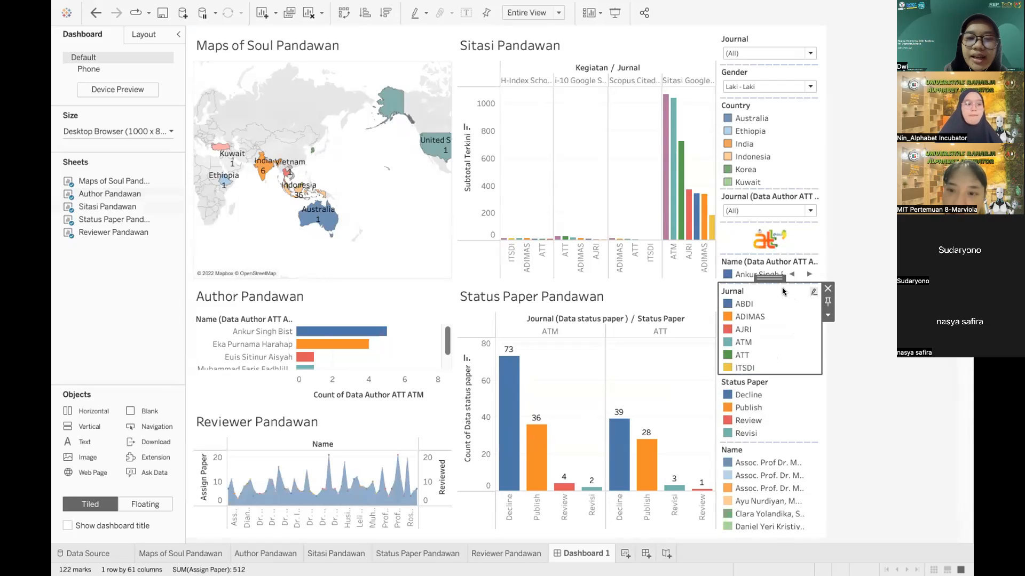
pyautogui.click(826, 316)
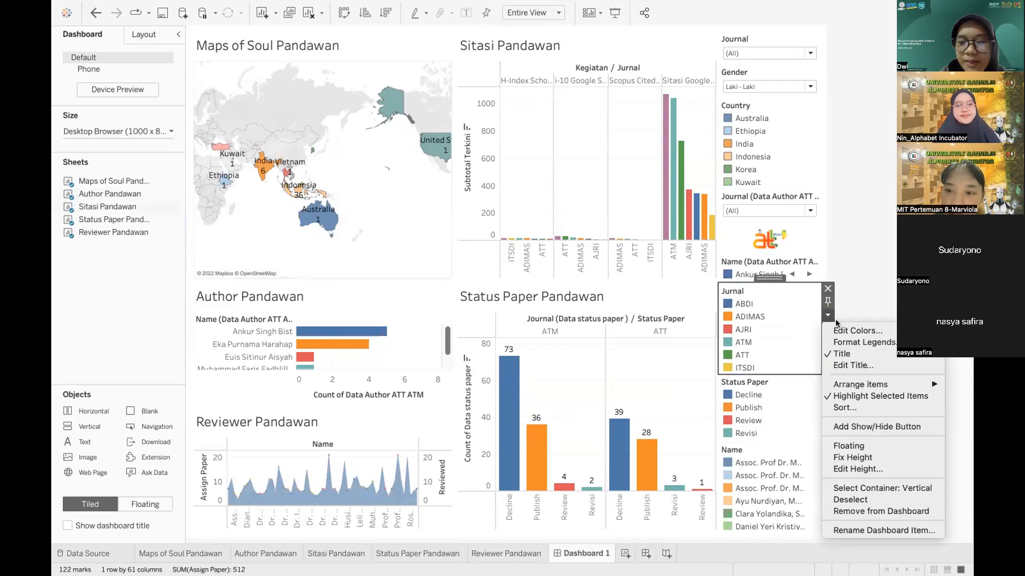
pyautogui.moveTo(837, 379)
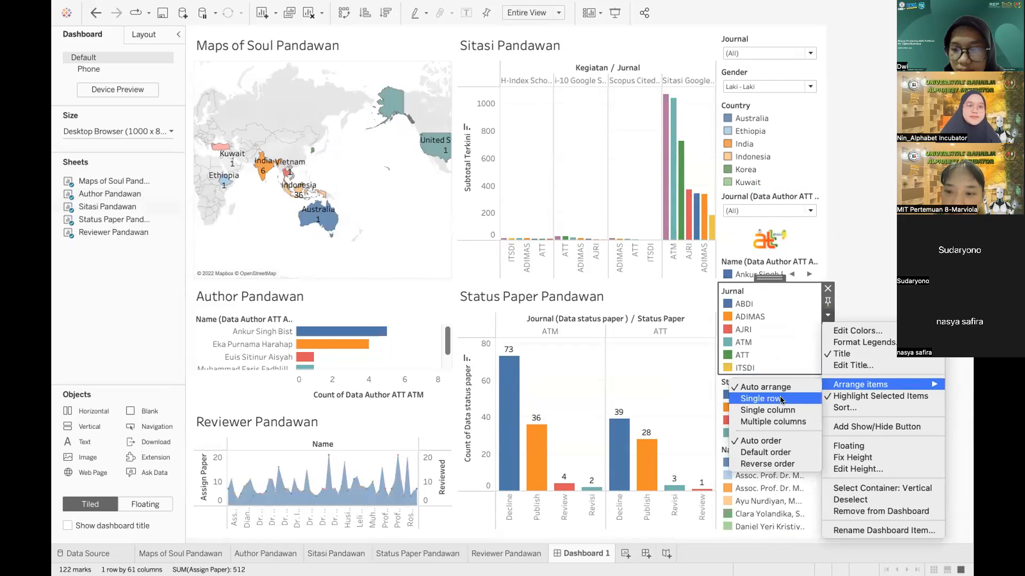
pyautogui.click(780, 400)
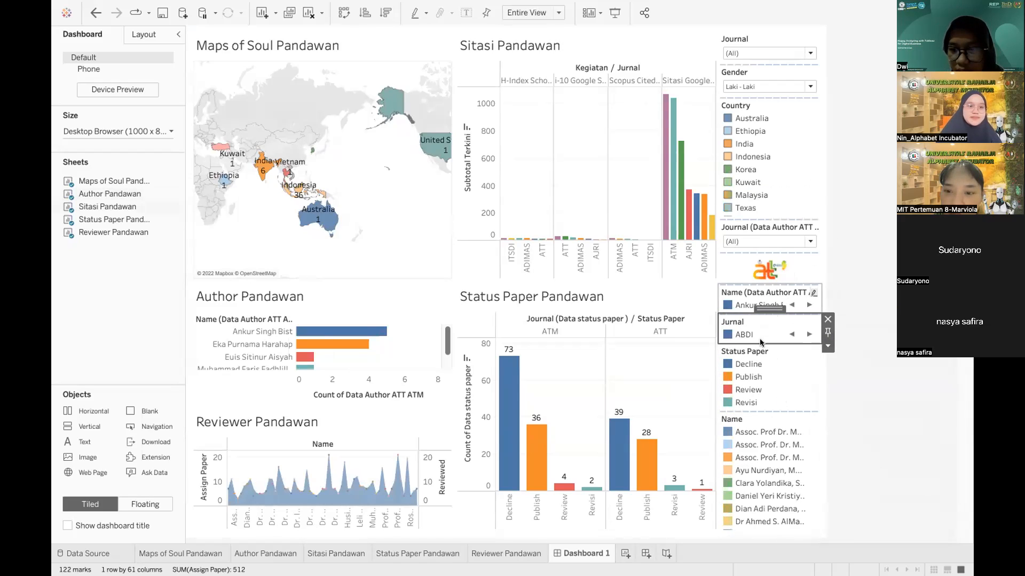
# Step: Arrange the Status Paper and Name legends as single rows
pyautogui.click(783, 355)
pyautogui.click(826, 377)
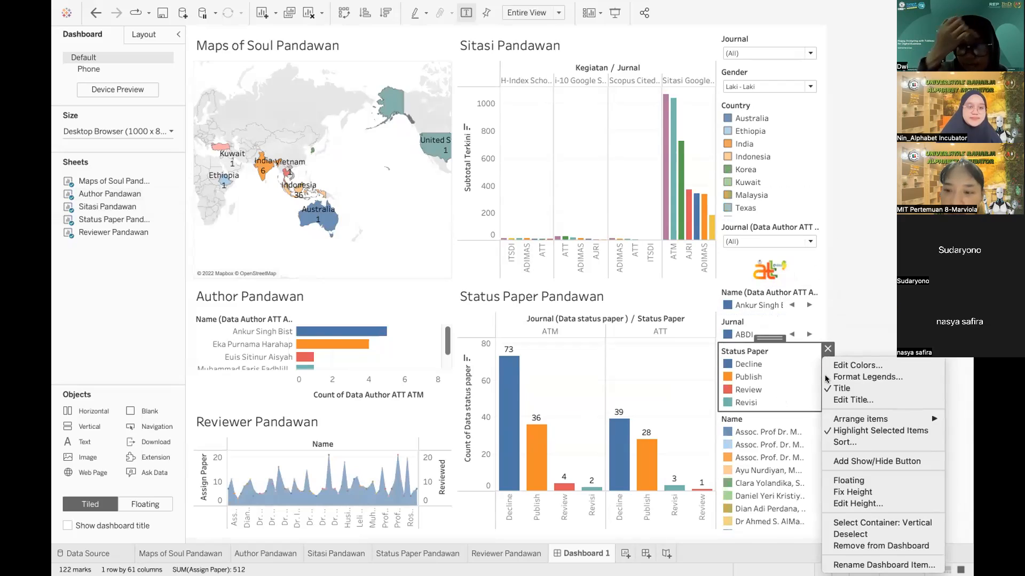
pyautogui.moveTo(833, 419)
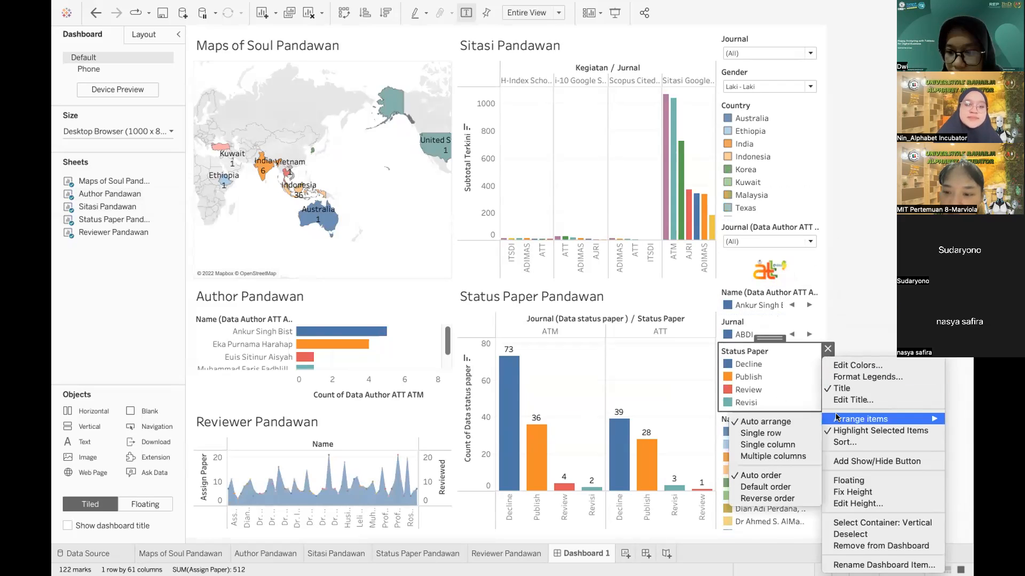
pyautogui.click(775, 434)
pyautogui.click(799, 406)
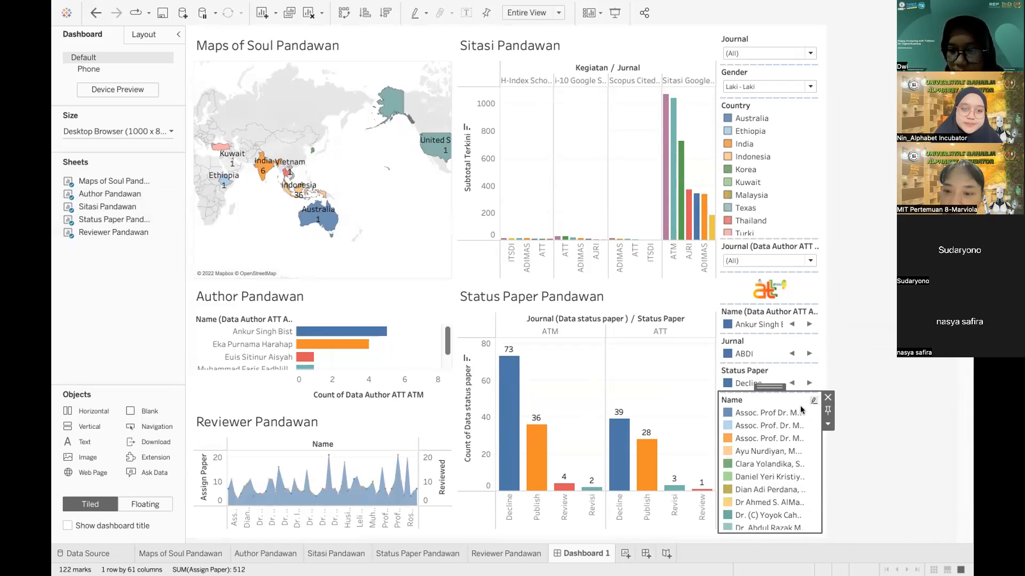
pyautogui.click(828, 425)
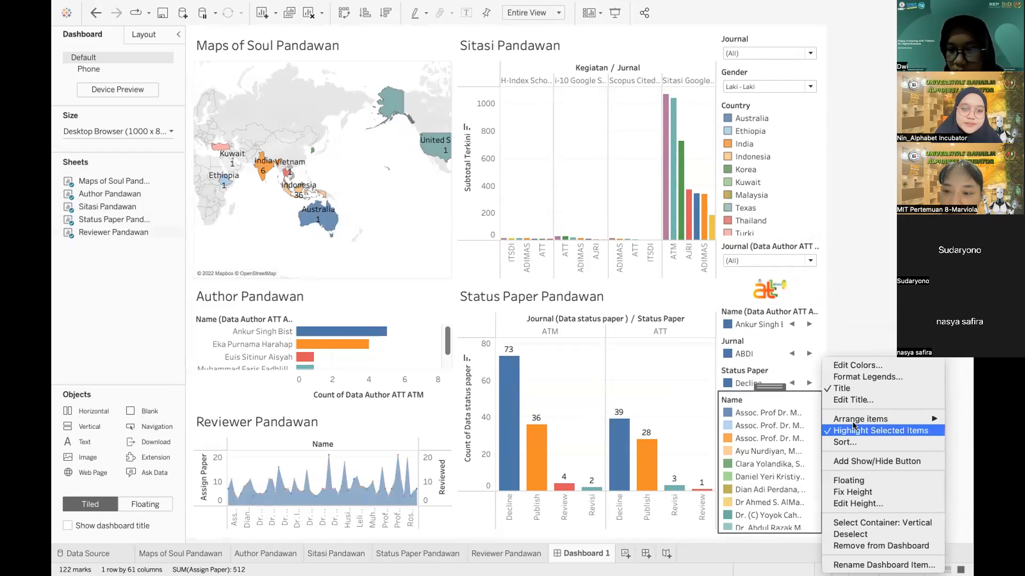
pyautogui.moveTo(832, 419)
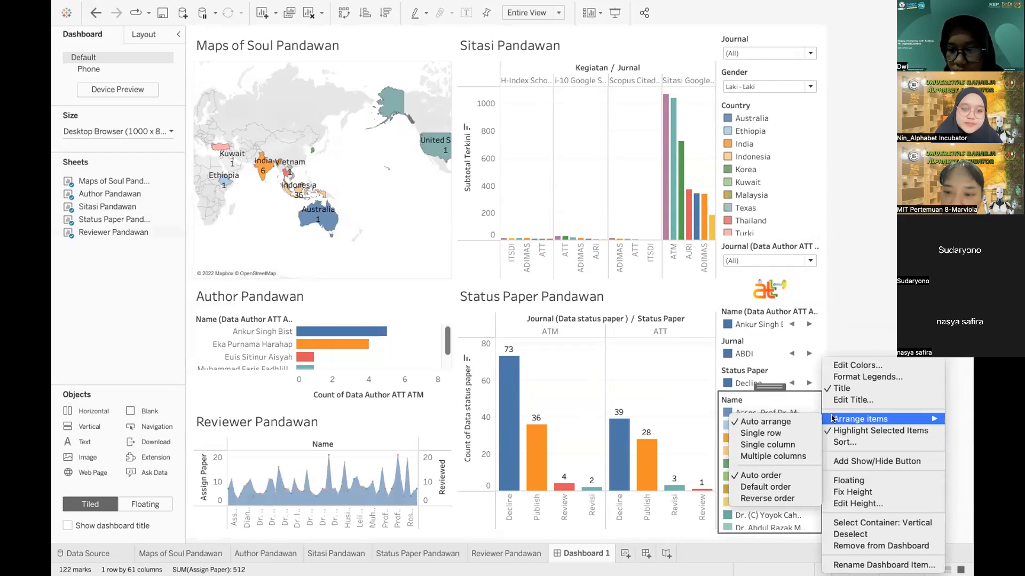
pyautogui.click(778, 433)
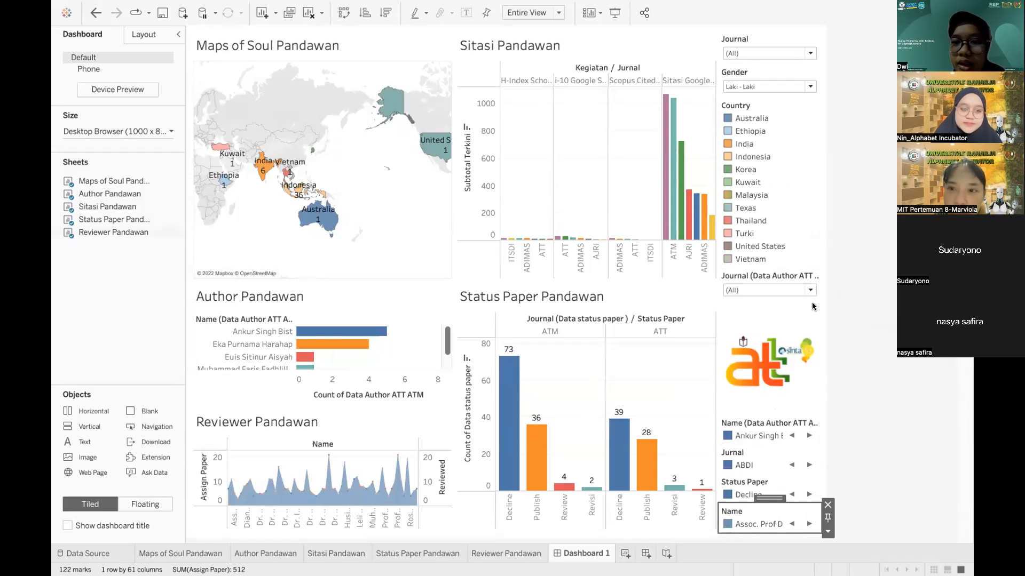
pyautogui.click(770, 108)
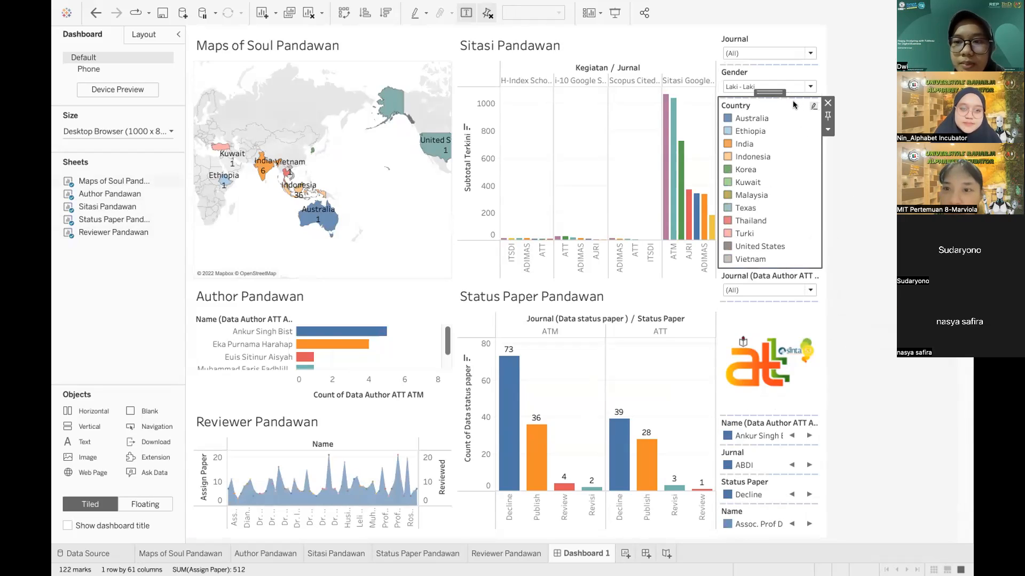
# Step: Make the Country legend a single row and drop a new image object below the ATT logo
pyautogui.click(827, 130)
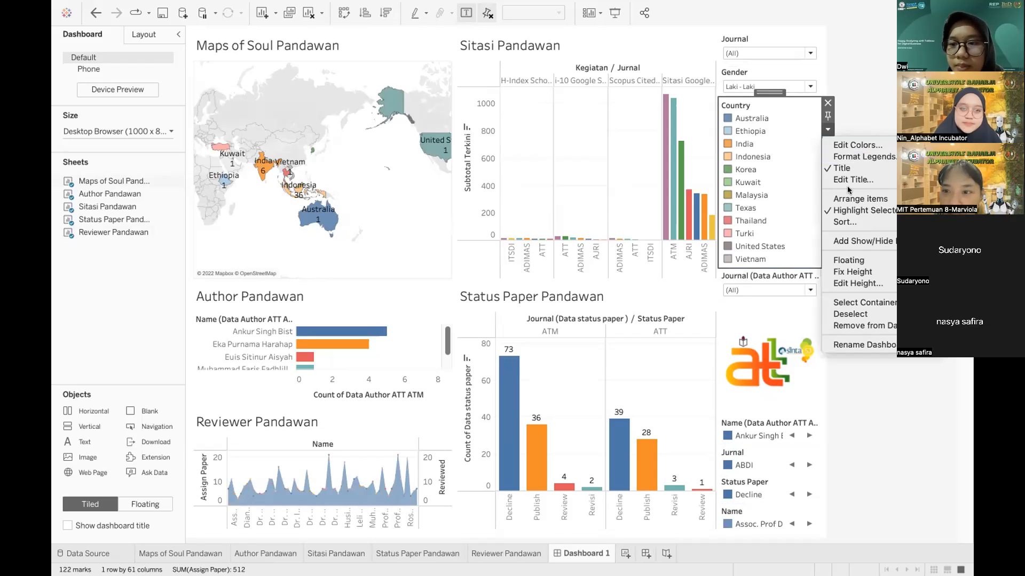
pyautogui.moveTo(848, 196)
pyautogui.click(762, 212)
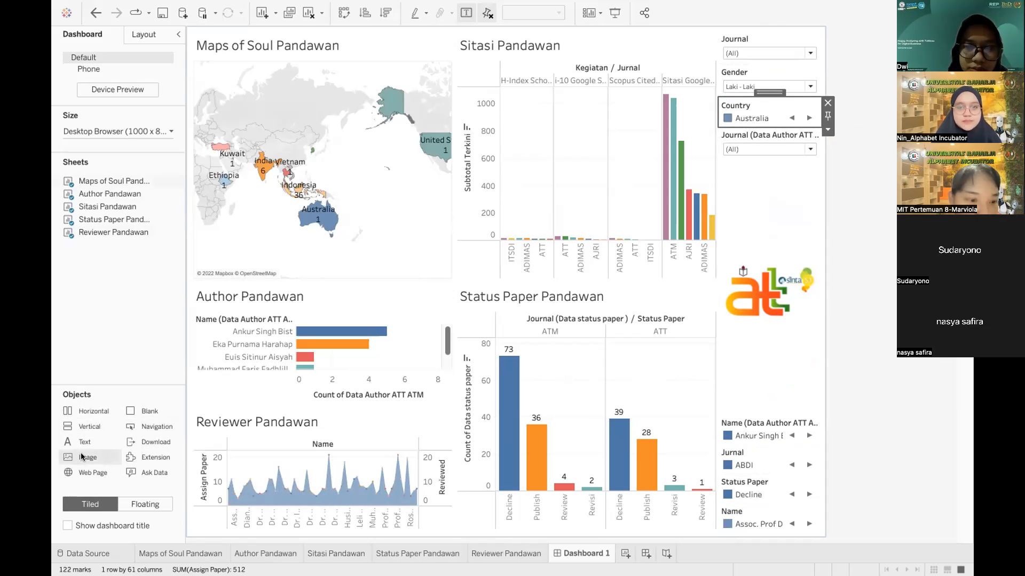
pyautogui.moveTo(86, 460); pyautogui.dragTo(764, 319)
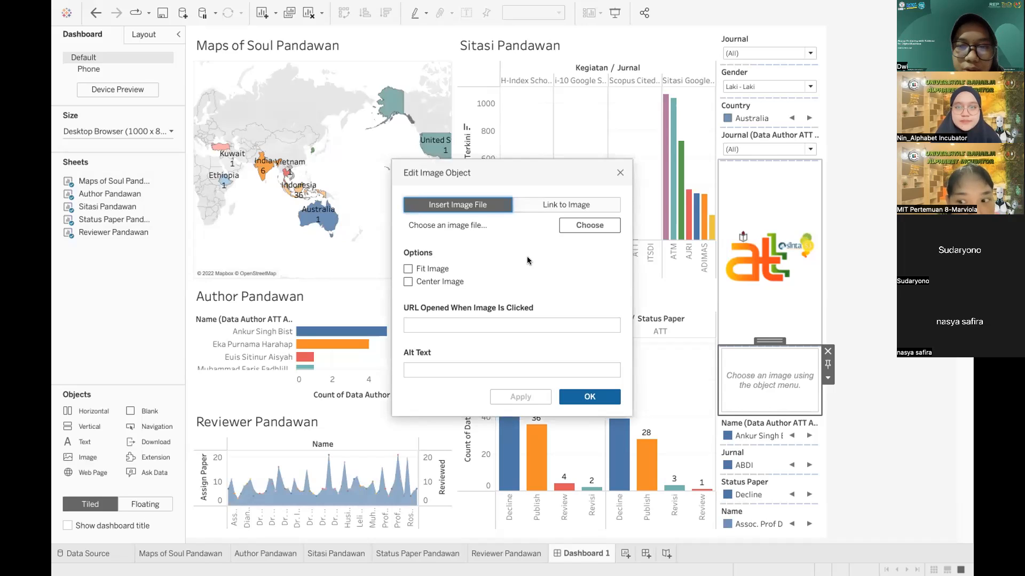
# Step: Set the new image object to ATM-Baru-600x288.png with Fit Image and Center Image enabled
pyautogui.click(577, 222)
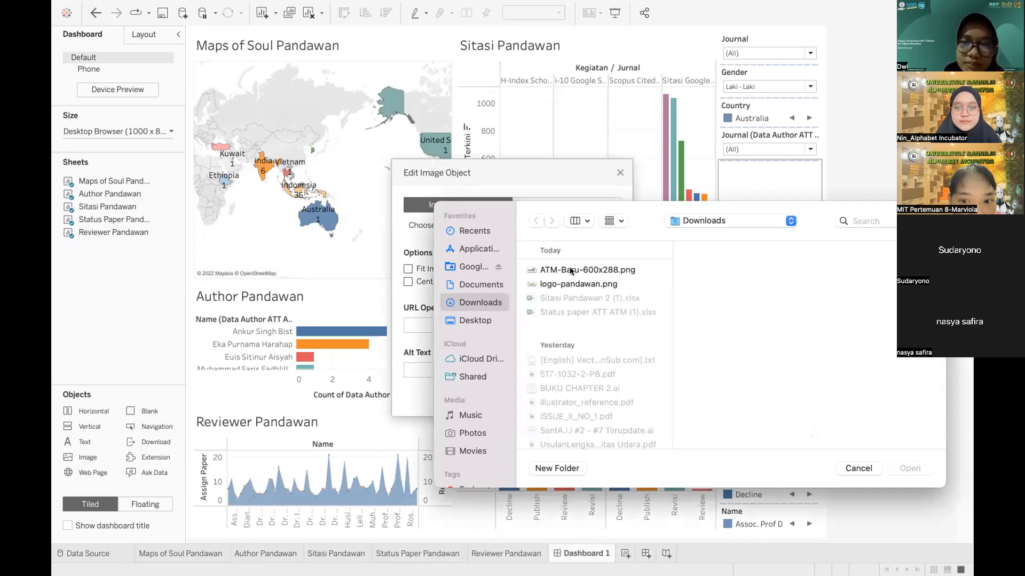
pyautogui.click(570, 271)
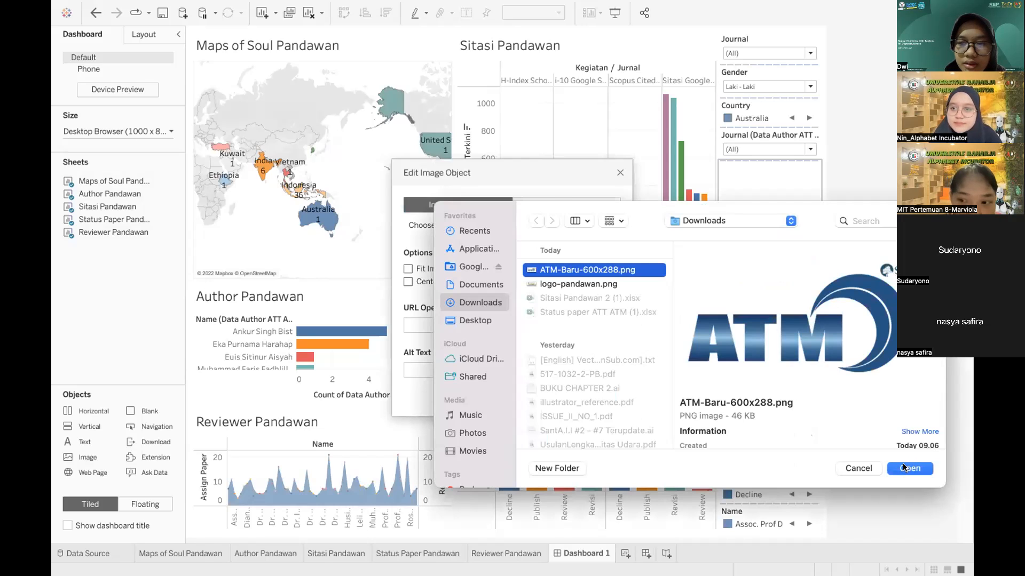
pyautogui.click(902, 468)
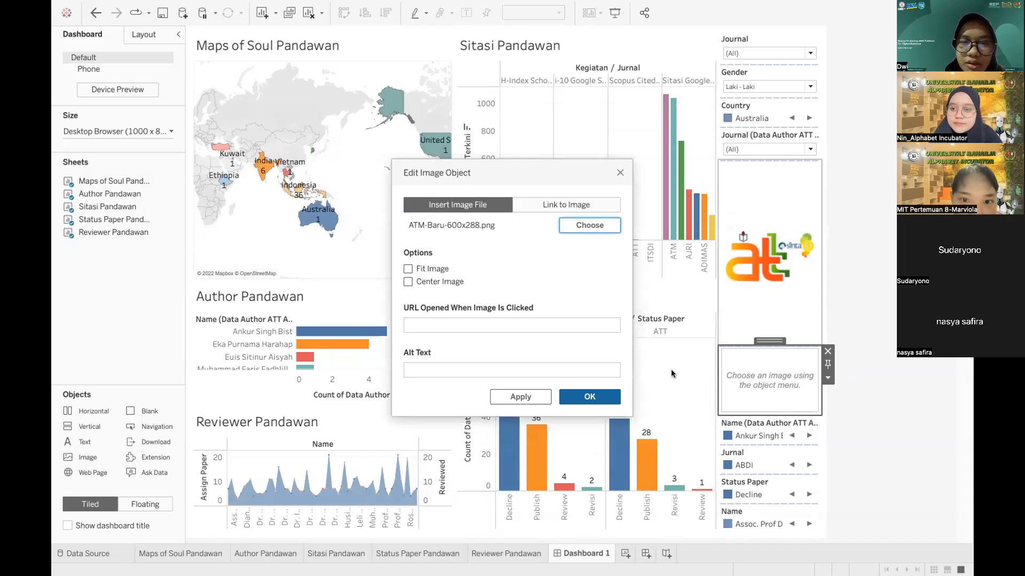
pyautogui.click(408, 270)
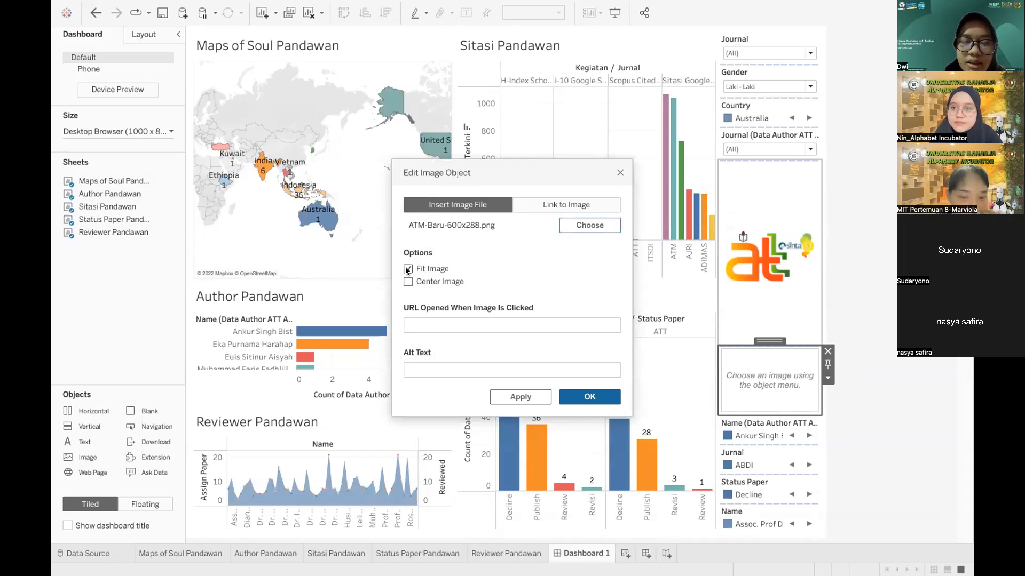
pyautogui.click(407, 282)
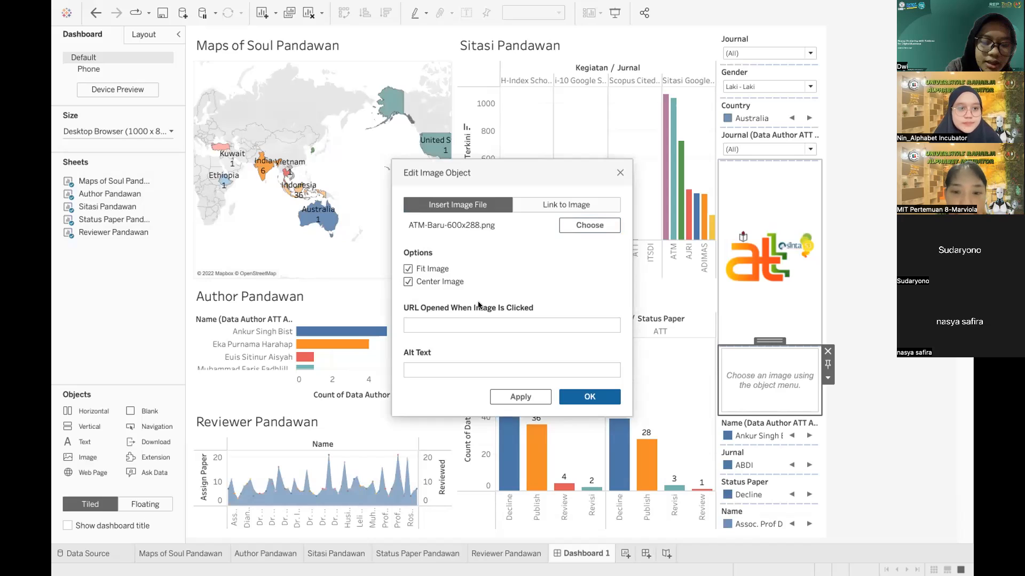
pyautogui.click(447, 326)
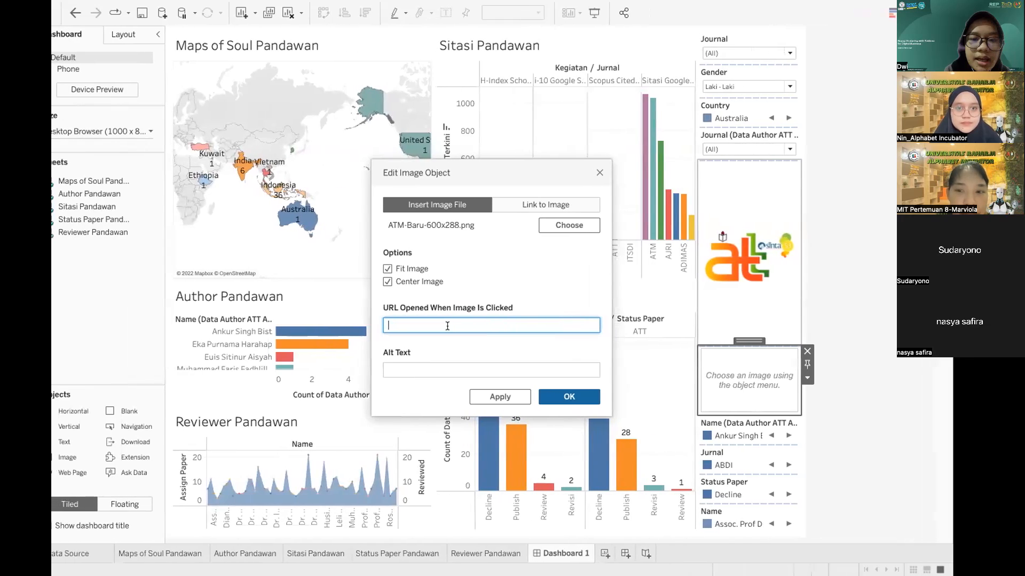
pyautogui.hotkey('ctrl', 'Right')
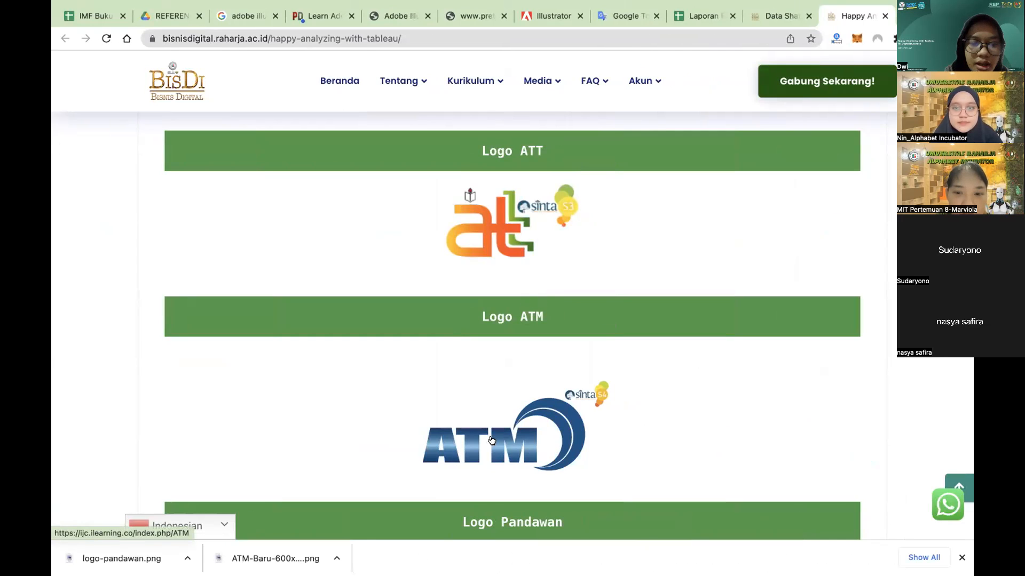
# Step: Paste the ATM logo's copied link as the image's click-through URL and confirm
pyautogui.rightClick(491, 441)
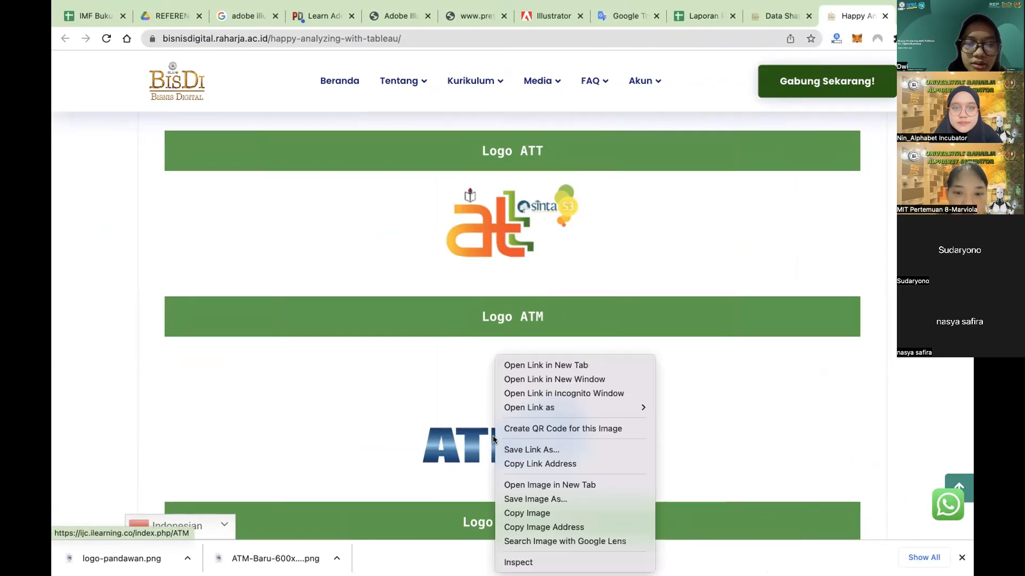
pyautogui.click(534, 464)
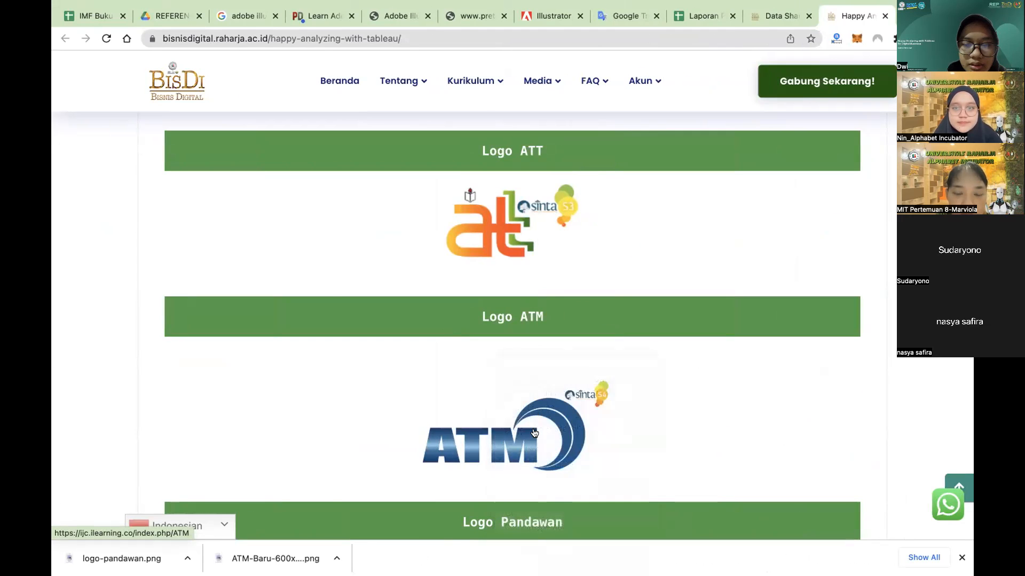
pyautogui.hotkey('ctrl', 'Left')
pyautogui.click(487, 321)
pyautogui.hotkey('ctrl', 'v')
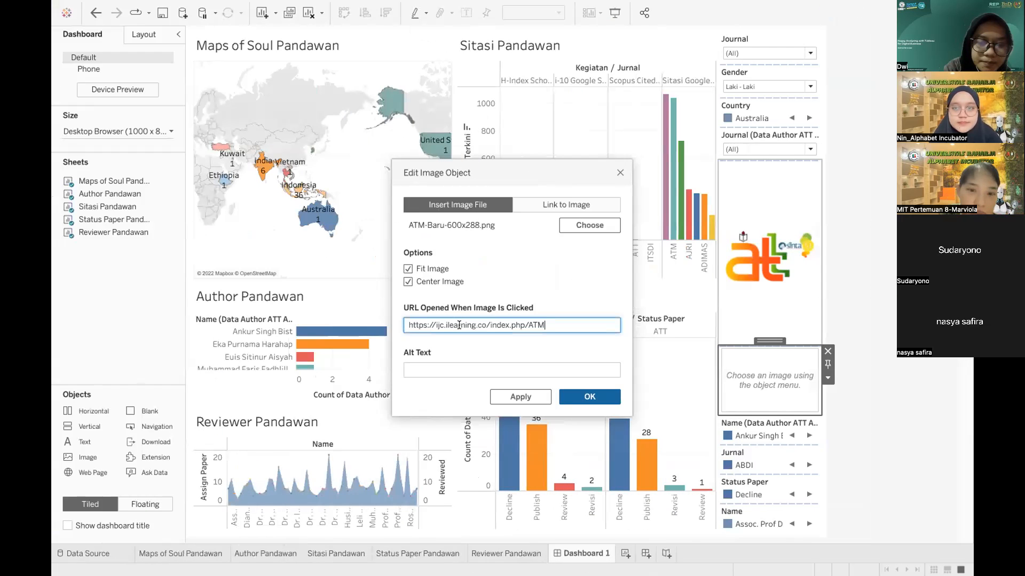
pyautogui.hotkey('ctrl', 'Right')
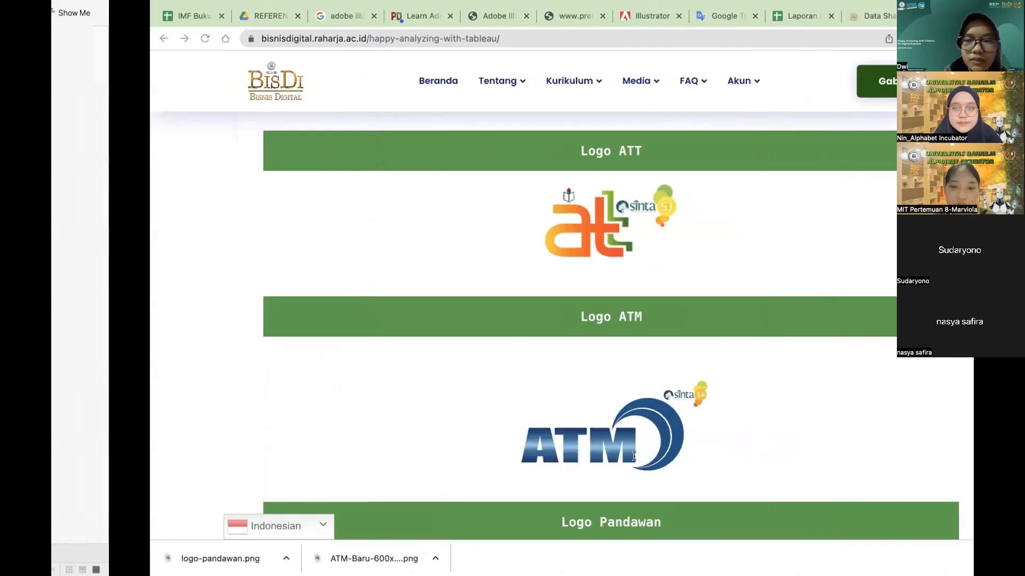
pyautogui.scroll(-3, 524, 297)
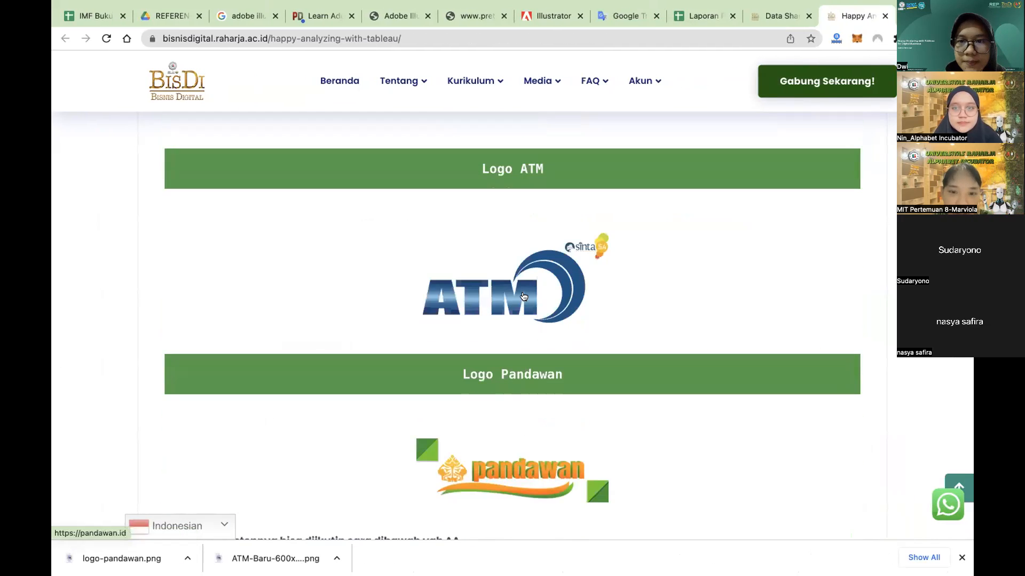
pyautogui.rightClick(525, 295)
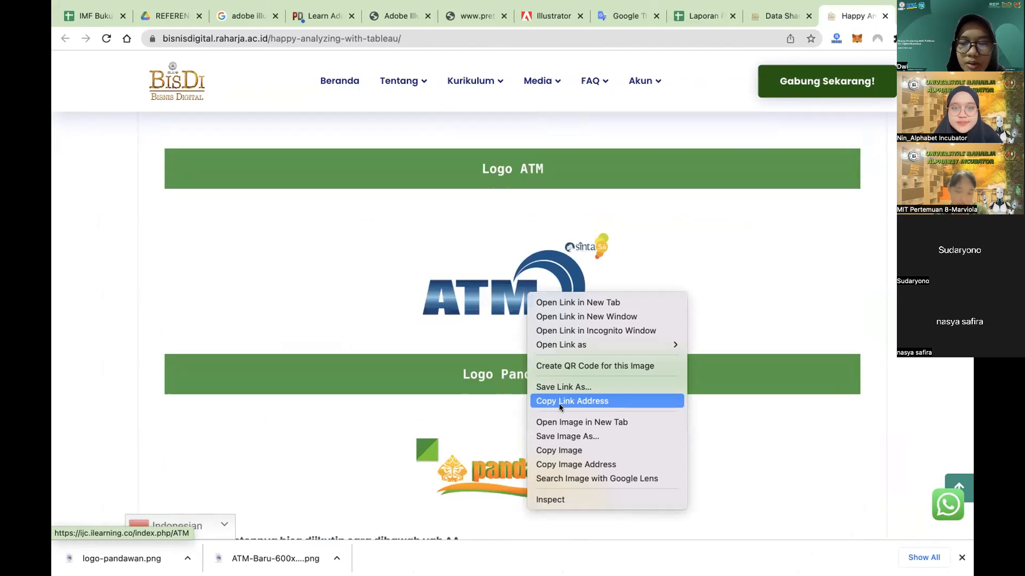
pyautogui.click(701, 267)
pyautogui.hotkey('ctrl', 'Left')
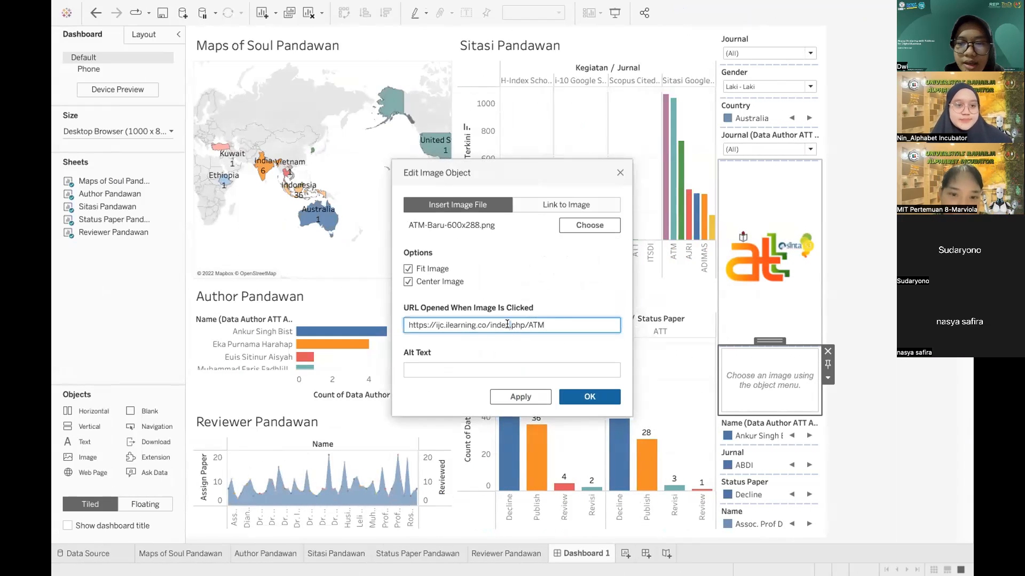
pyautogui.hotkey('ctrl', 'a')
pyautogui.click(589, 397)
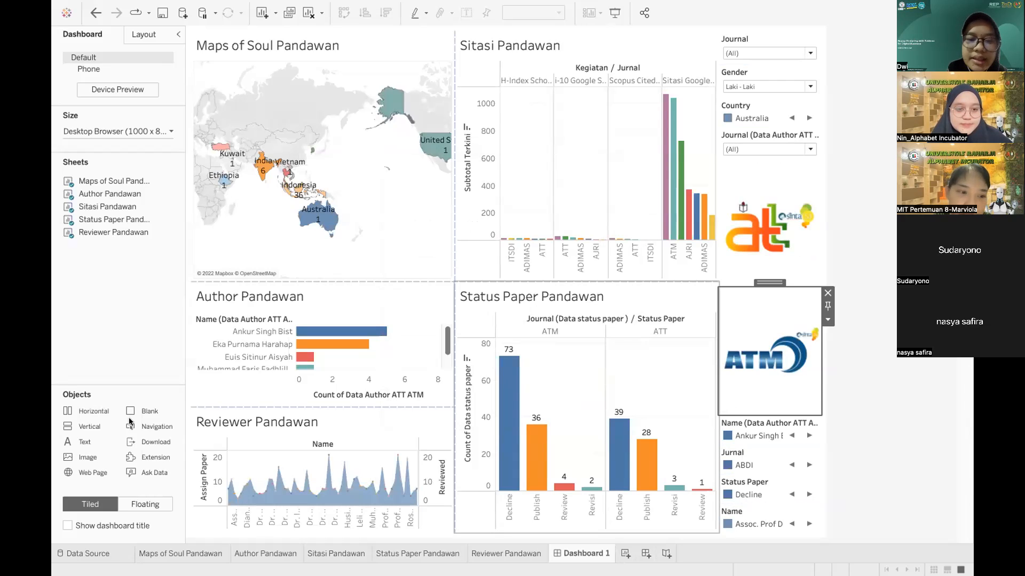
# Step: Drop an image object above the ATT logo showing logo-pandawan.png, fitted and centred
pyautogui.moveTo(76, 462); pyautogui.dragTo(765, 178)
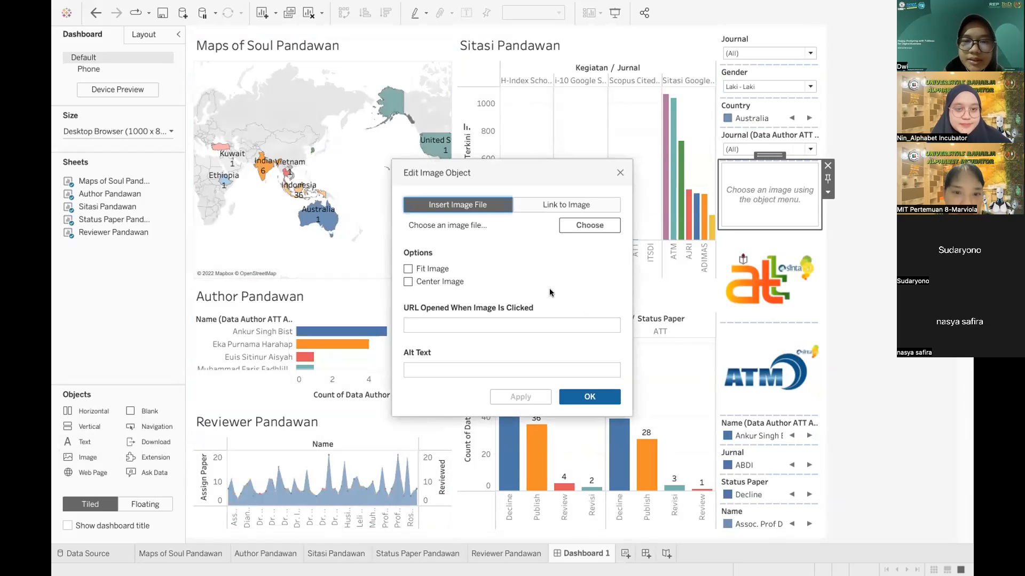
pyautogui.click(601, 226)
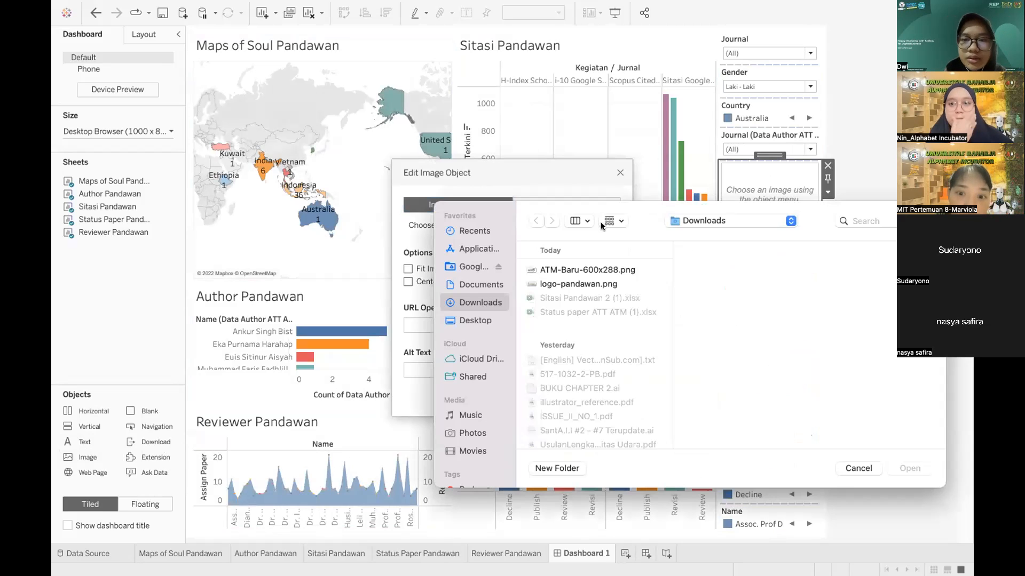
pyautogui.click(558, 284)
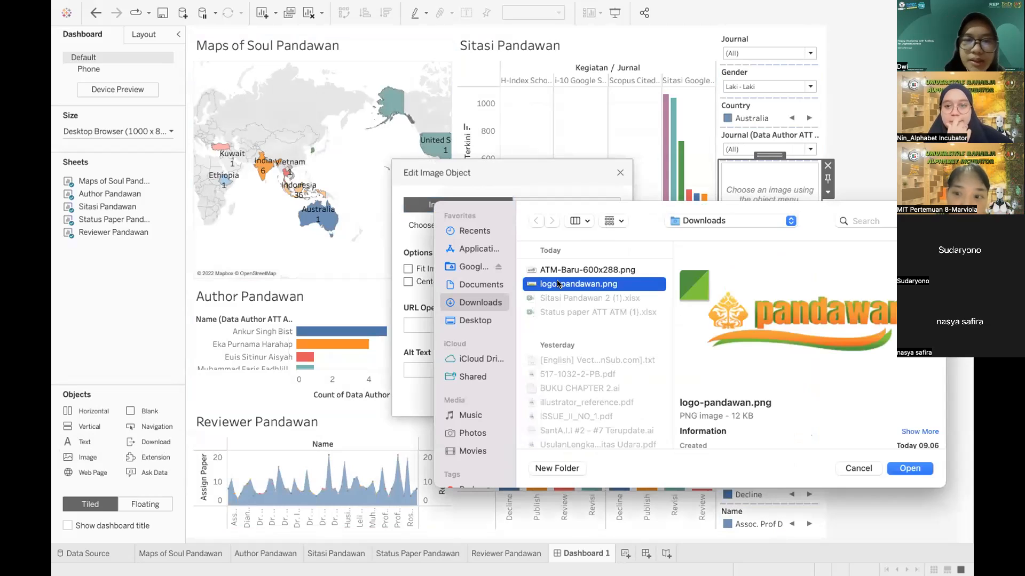
pyautogui.click(909, 468)
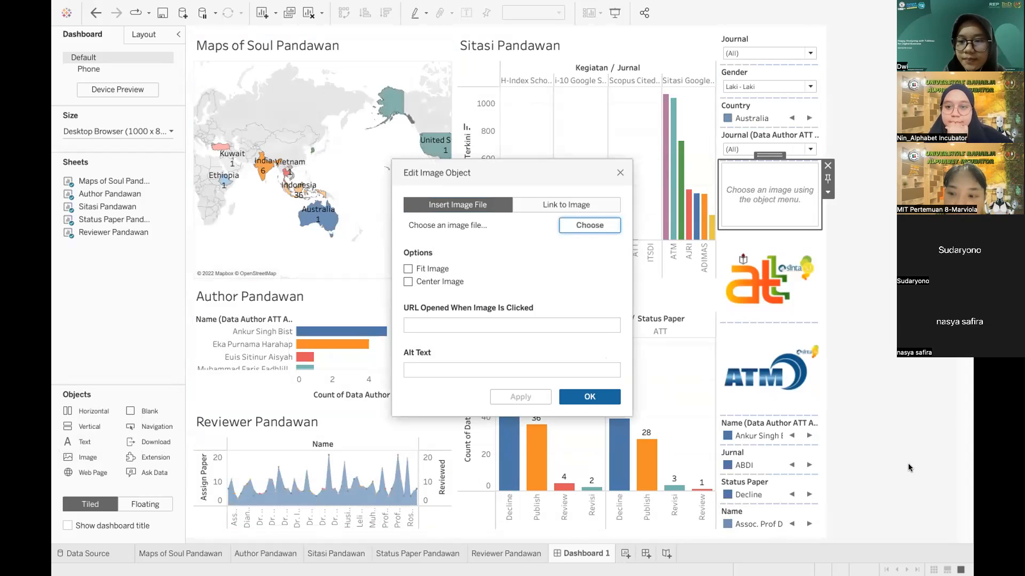
pyautogui.click(408, 269)
pyautogui.click(408, 281)
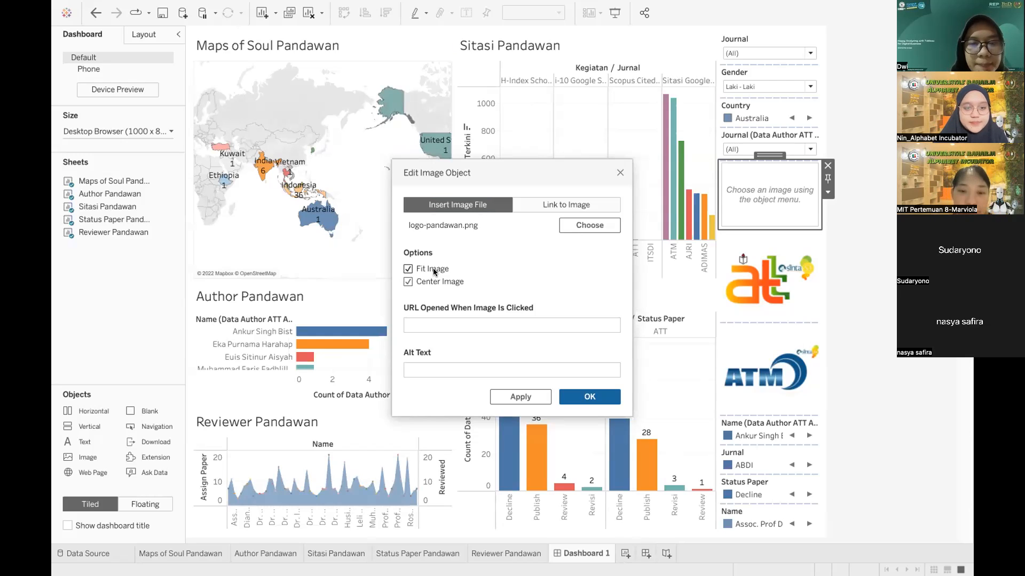
# Step: Copy the Pandawan logo's link address from the BisDi tutorial page in Chrome, then return to Tableau's image dialog
pyautogui.hotkey('ctrl', 'Right')
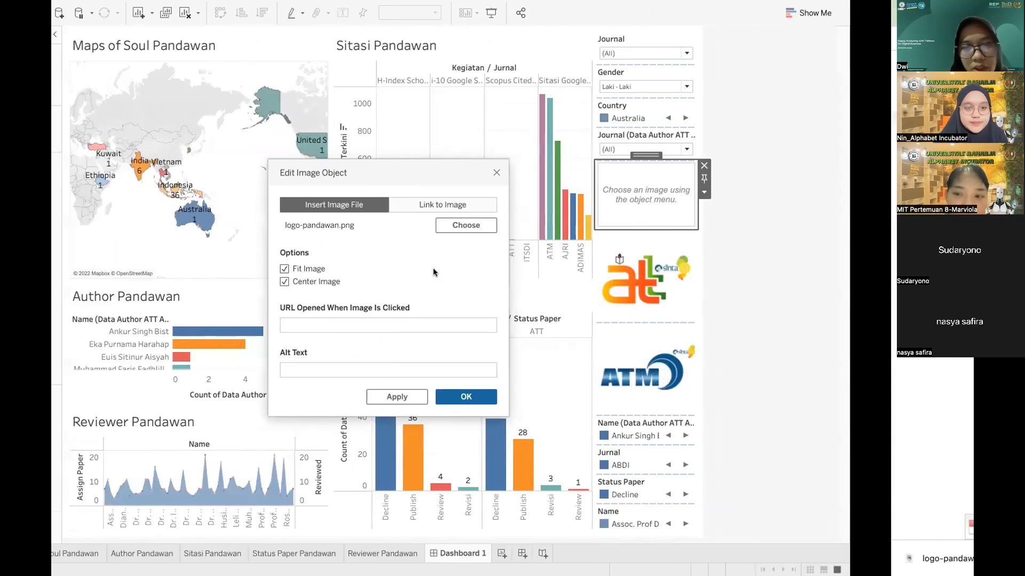
pyautogui.scroll(-3, 433, 267)
pyautogui.scroll(-1, 433, 268)
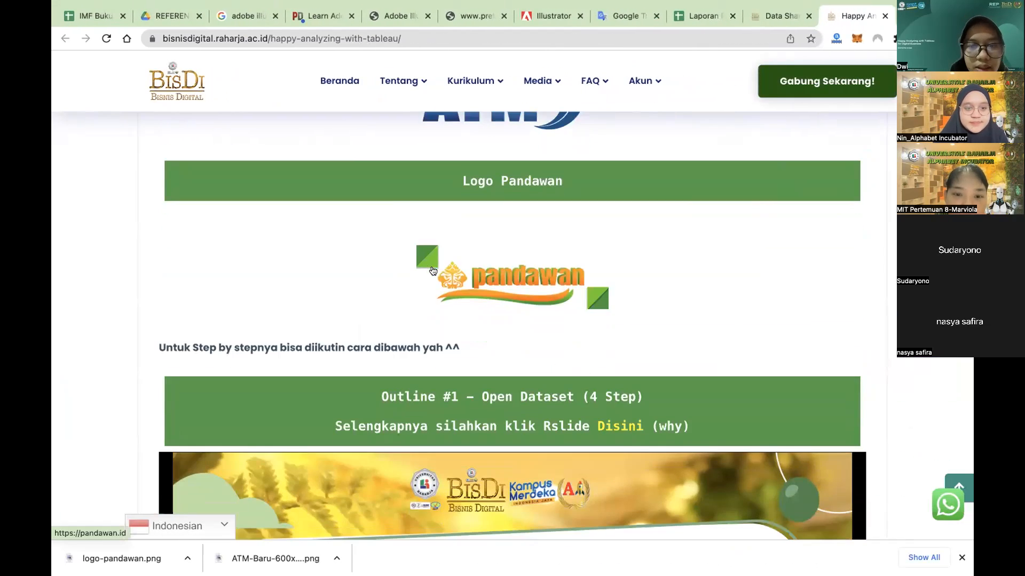
pyautogui.rightClick(475, 274)
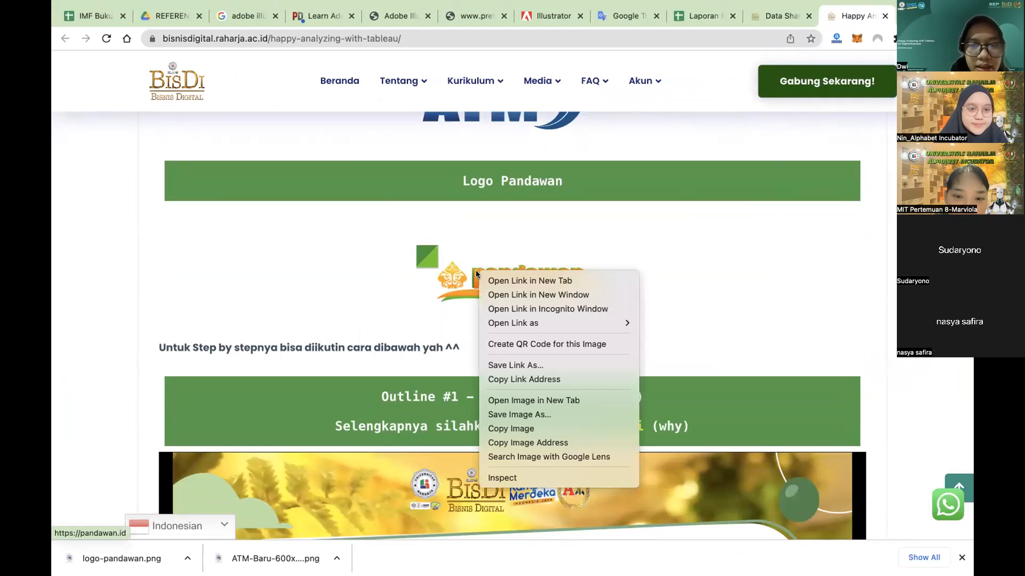
pyautogui.click(501, 379)
pyautogui.hotkey('ctrl', 'Left')
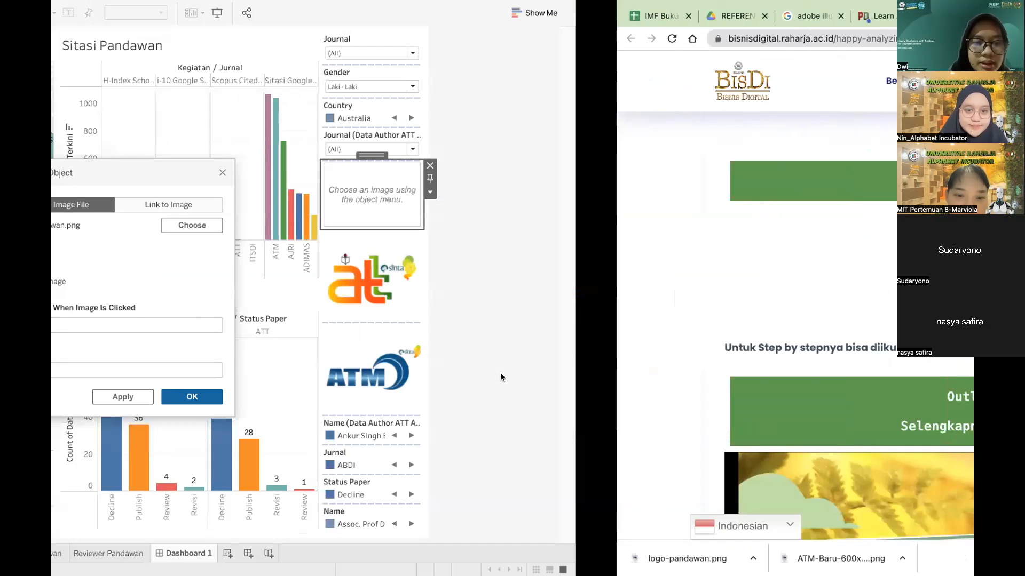
pyautogui.click(468, 323)
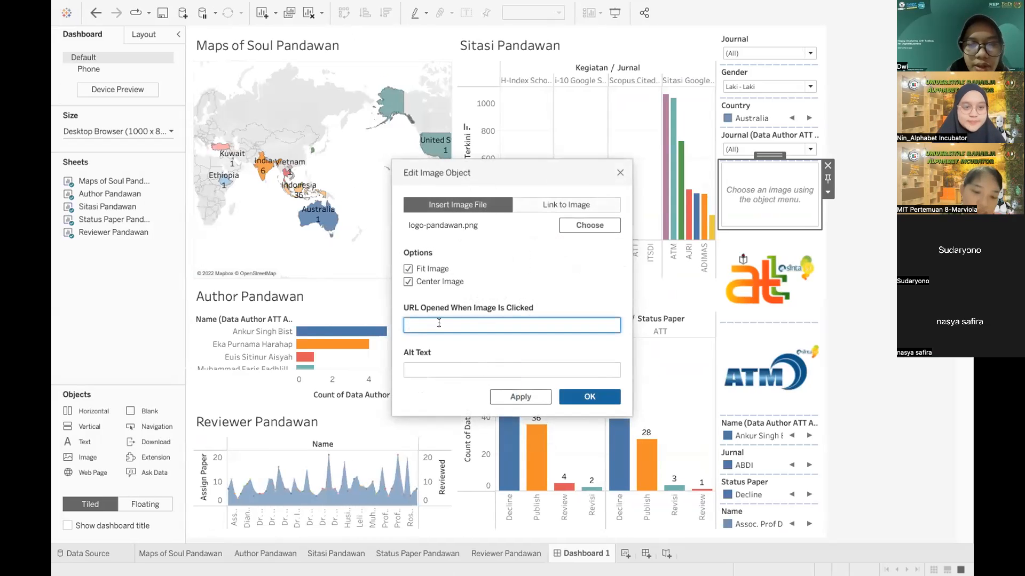
pyautogui.hotkey('ctrl', 'v')
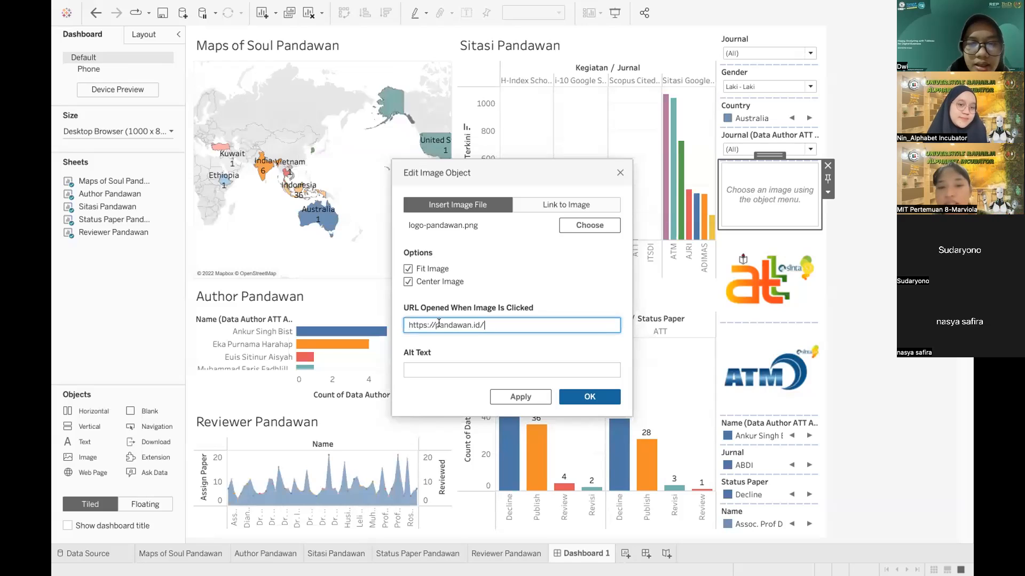
pyautogui.click(589, 397)
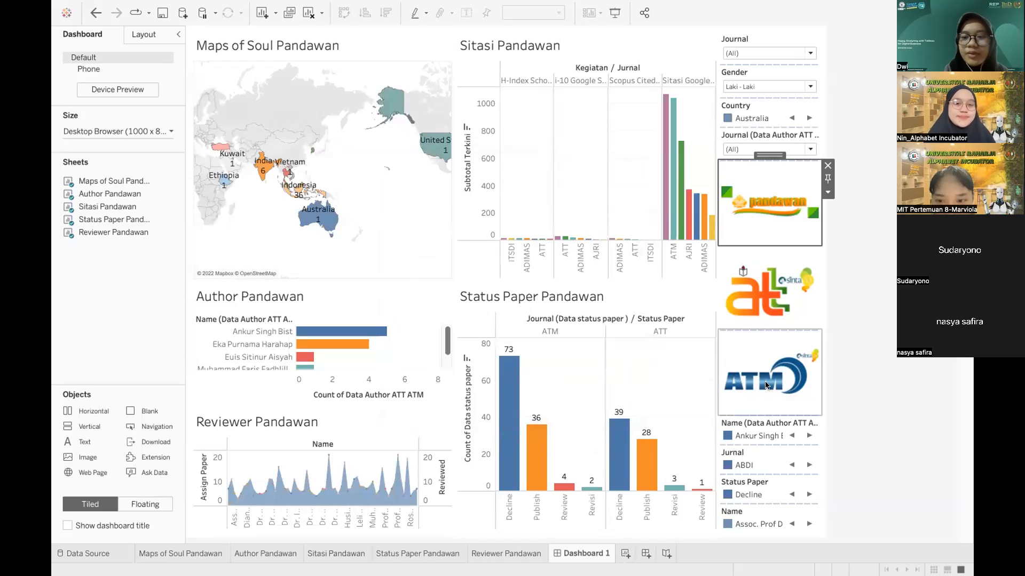
pyautogui.click(890, 253)
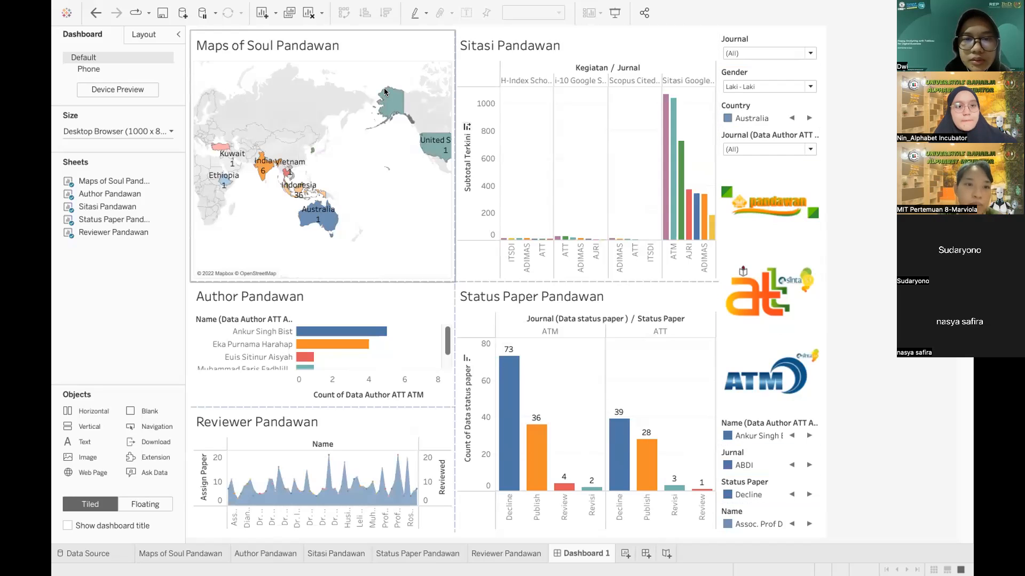
pyautogui.click(395, 45)
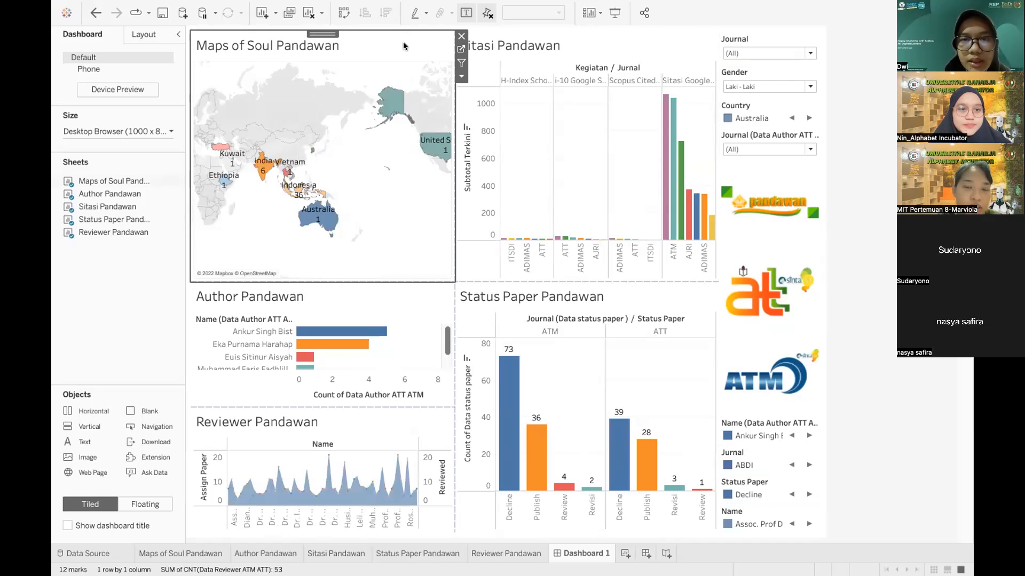
# Step: Use the Maps of Soul Pandawan map as a filter, test it on Indonesia, then clear the selection
pyautogui.click(458, 78)
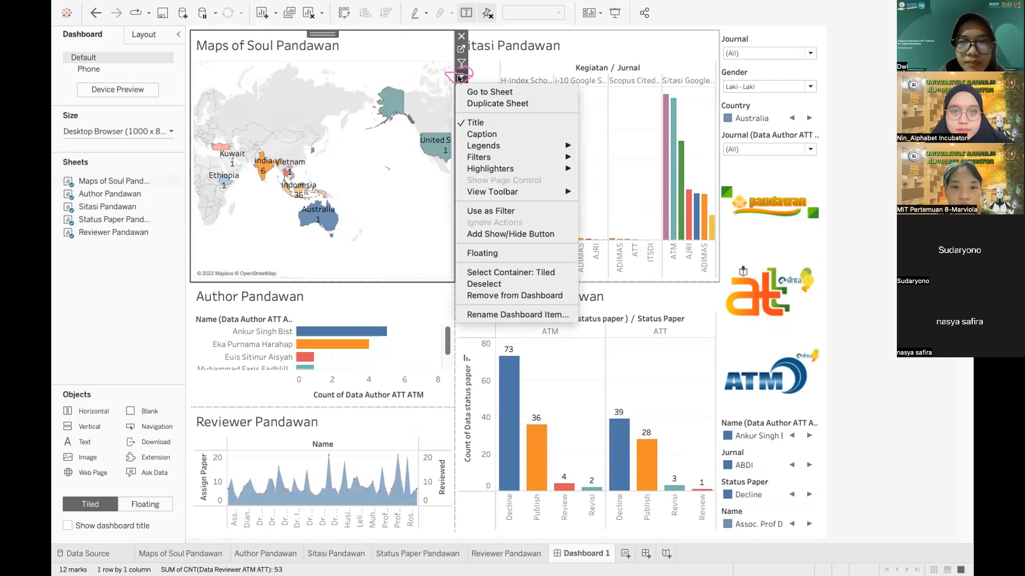
pyautogui.click(482, 212)
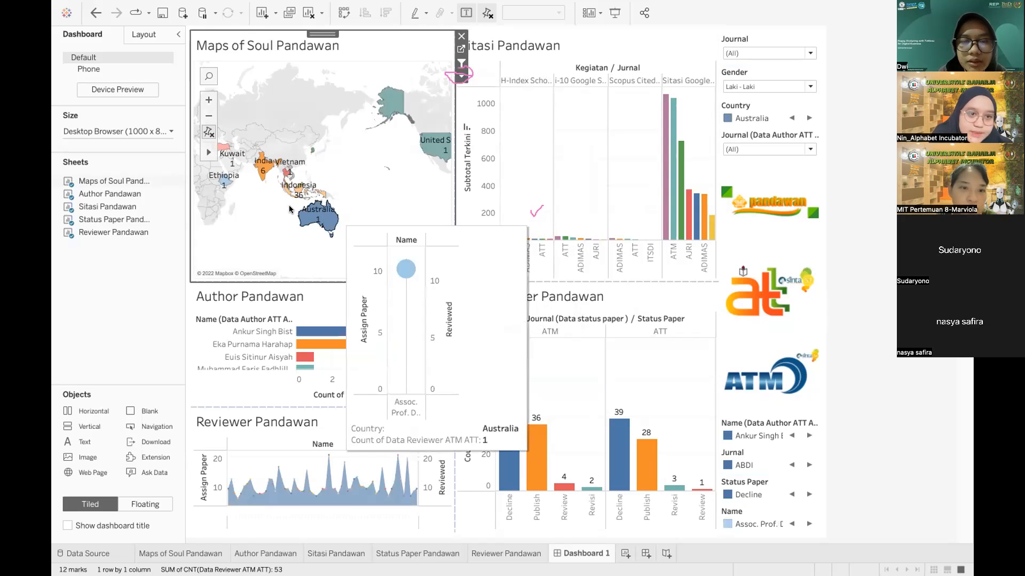
pyautogui.moveTo(295, 191)
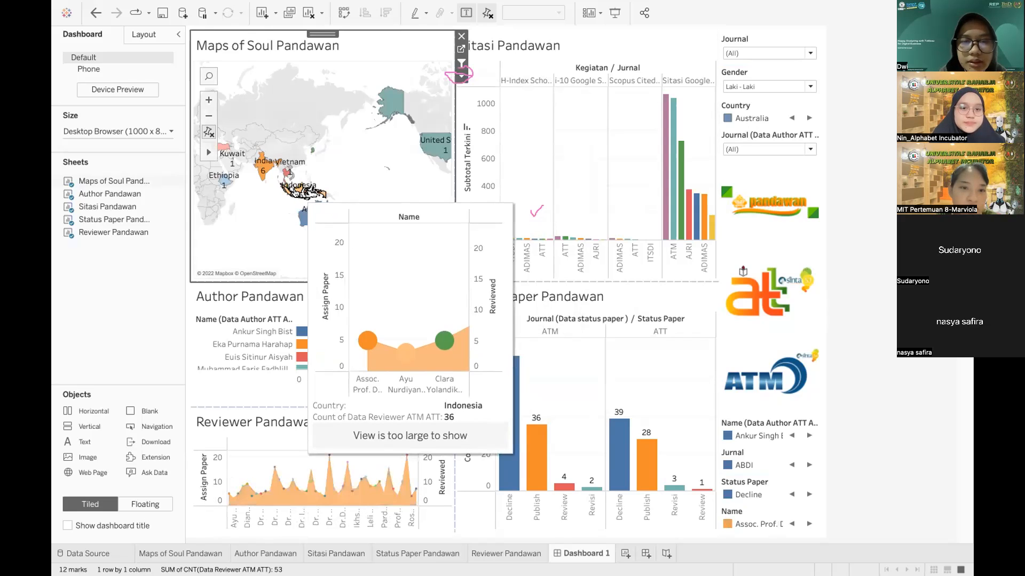
pyautogui.click(294, 191)
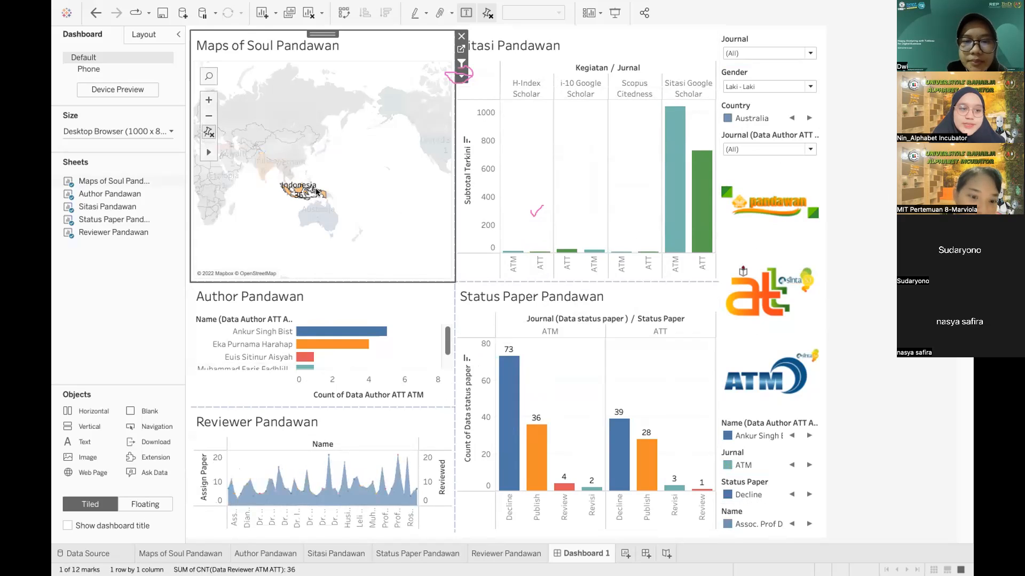
pyautogui.moveTo(316, 192)
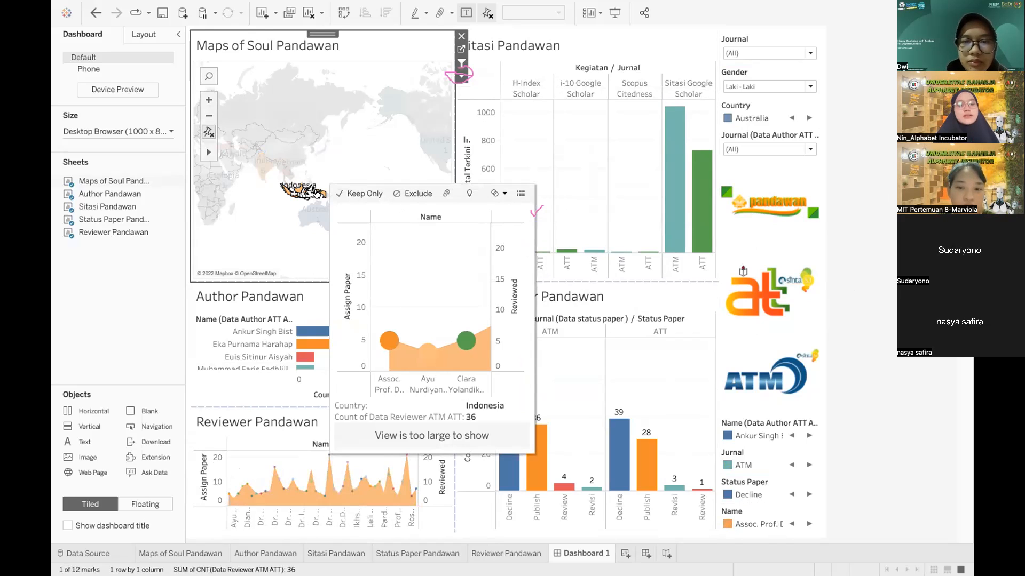
pyautogui.click(332, 156)
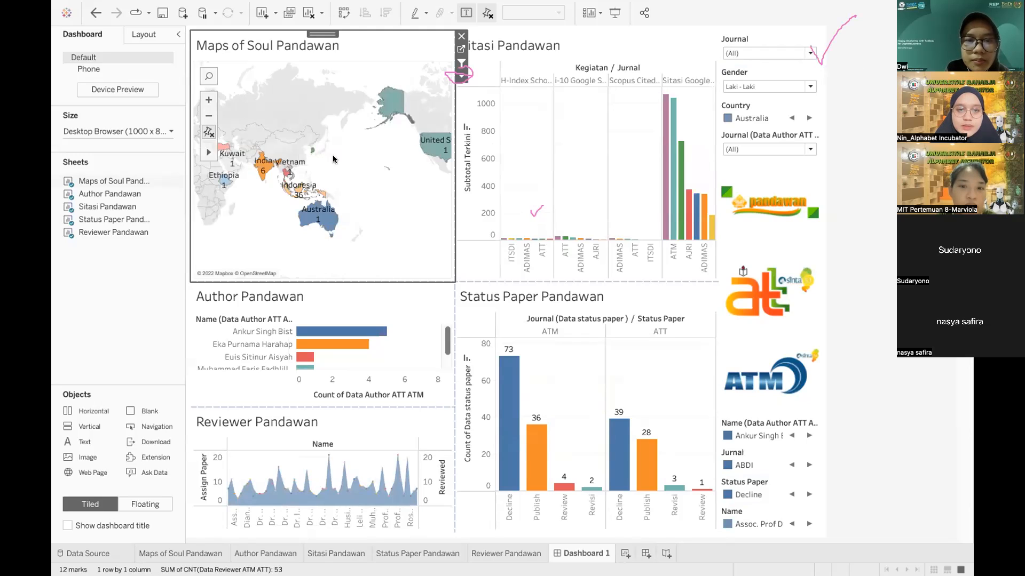
# Step: Switch the Journal filter between ATT and ATM to compare, then reset it to (All)
pyautogui.click(809, 54)
pyautogui.click(733, 89)
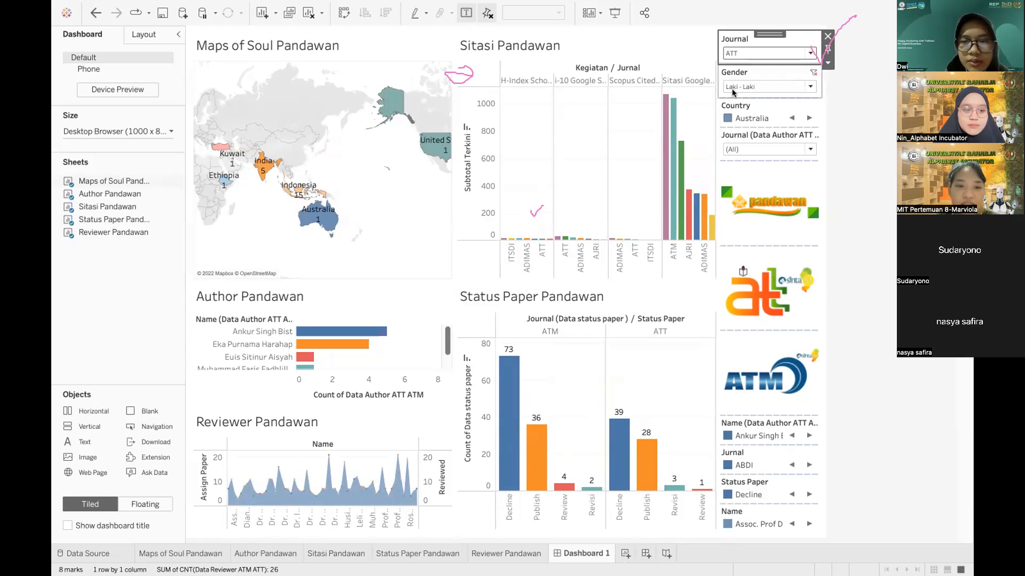
pyautogui.click(802, 52)
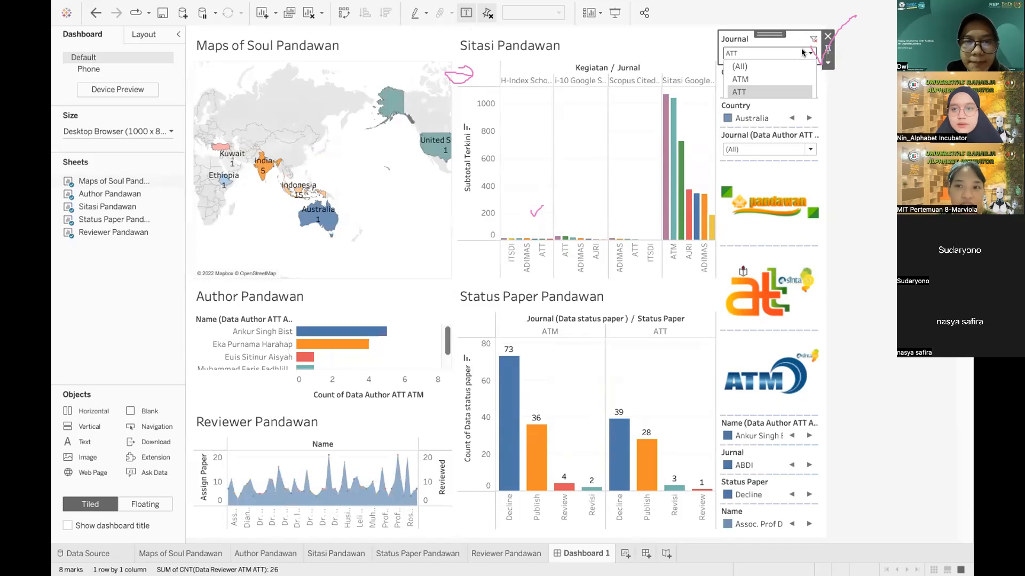
pyautogui.click(757, 79)
pyautogui.click(775, 54)
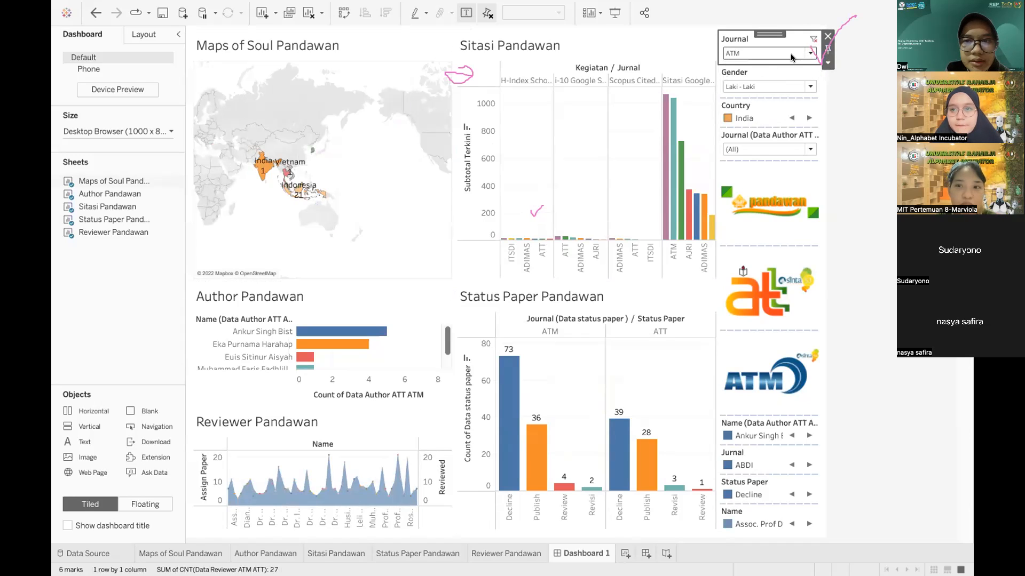
pyautogui.click(750, 90)
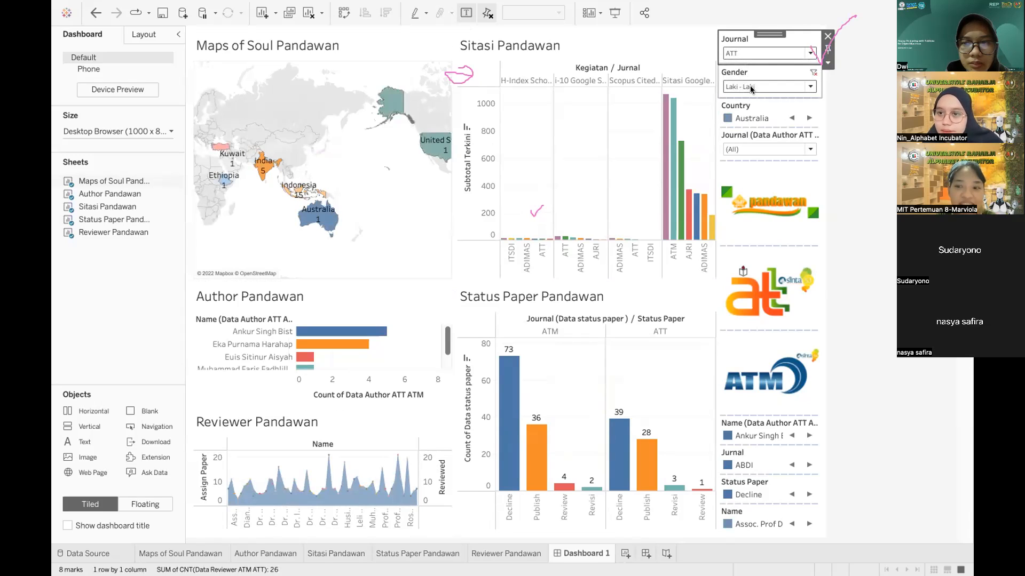
pyautogui.click(790, 53)
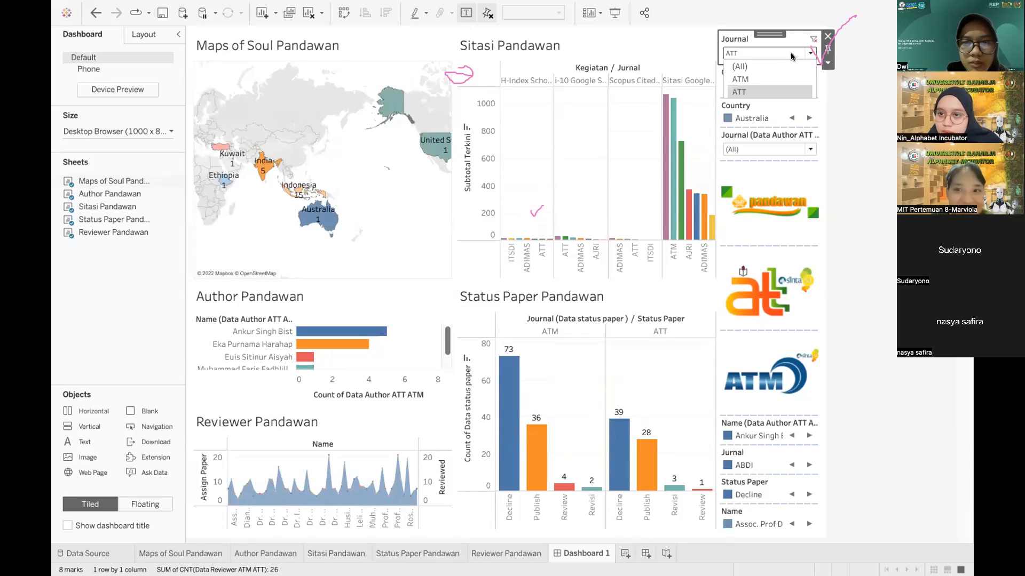
pyautogui.click(750, 74)
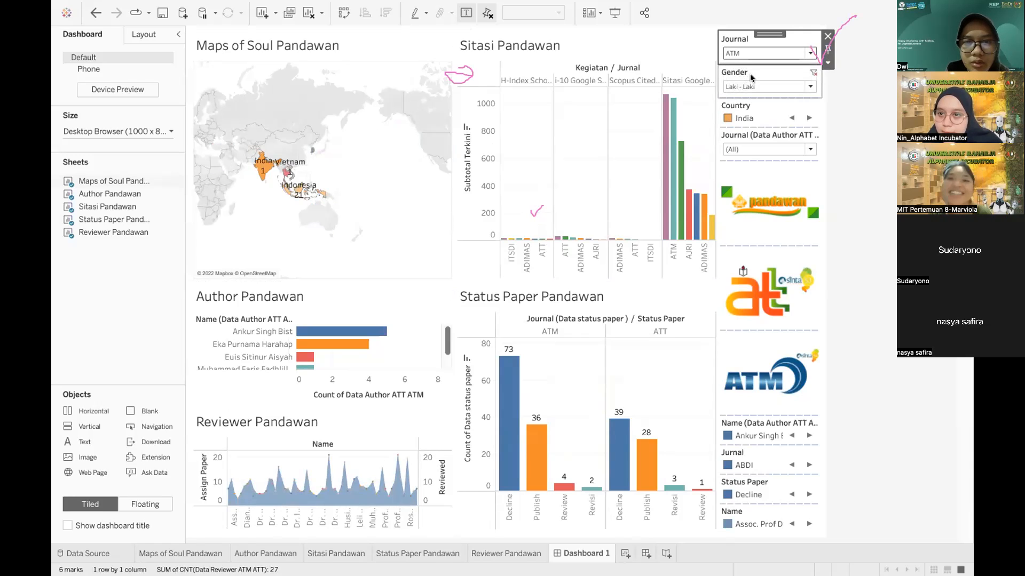
pyautogui.click(749, 54)
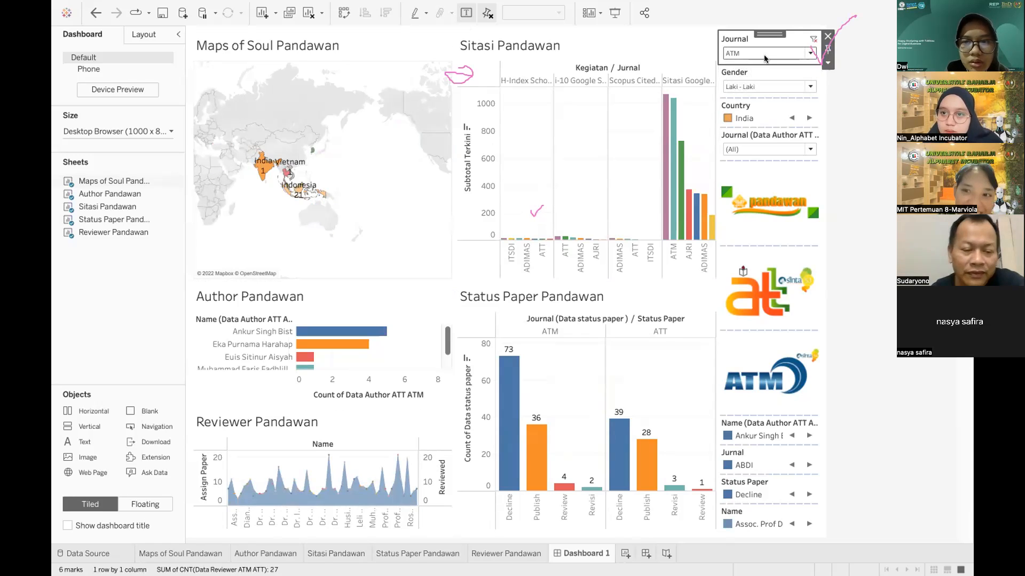
pyautogui.click(746, 67)
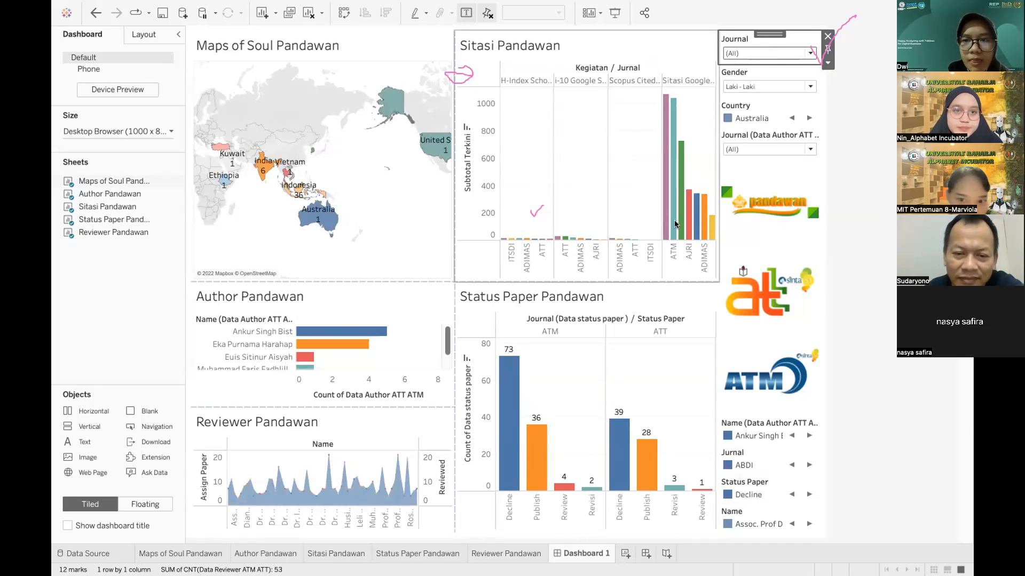
# Step: Set the Journal filter to ATM, then to ATT
pyautogui.click(796, 52)
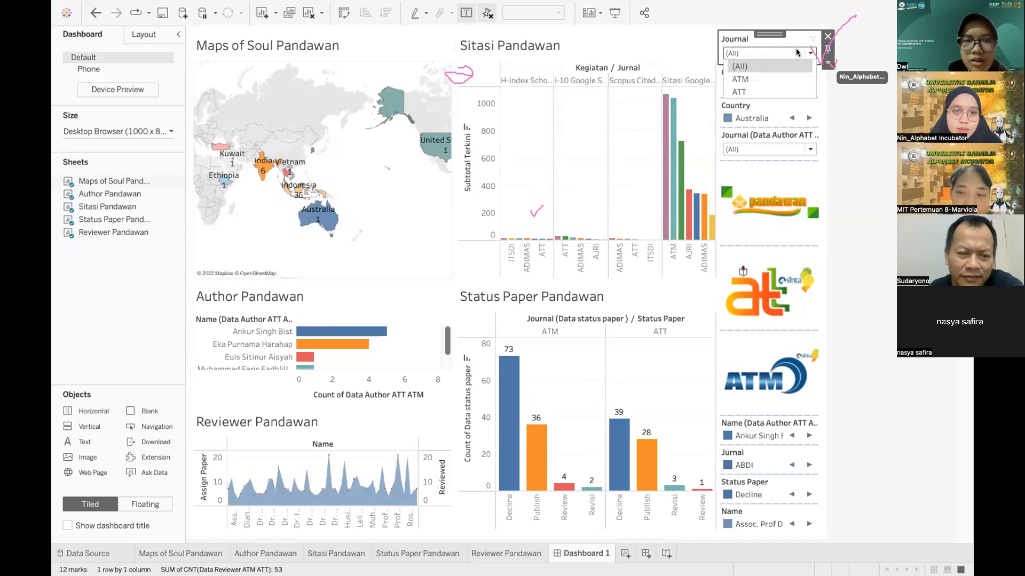
pyautogui.click(754, 79)
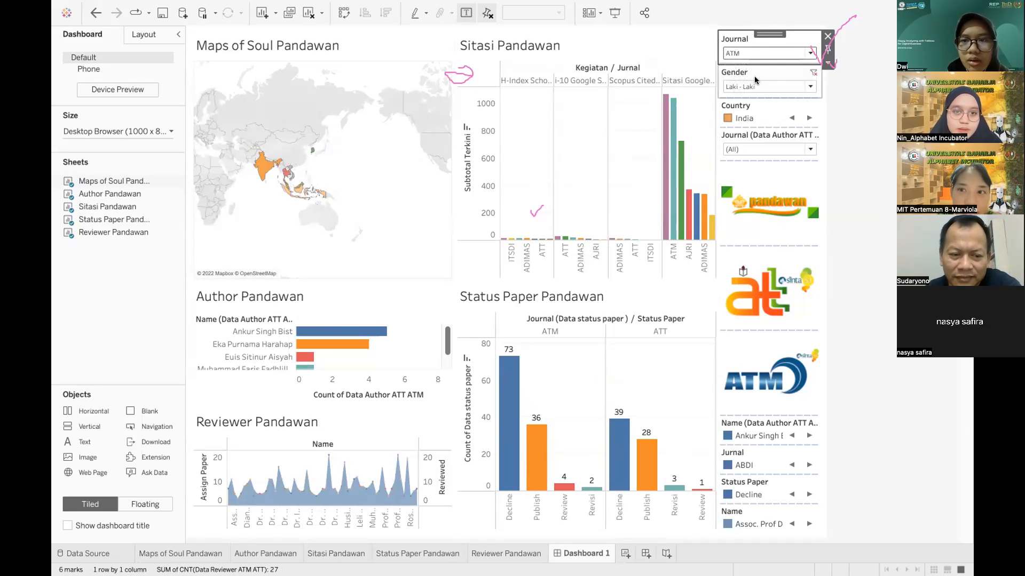
pyautogui.click(766, 52)
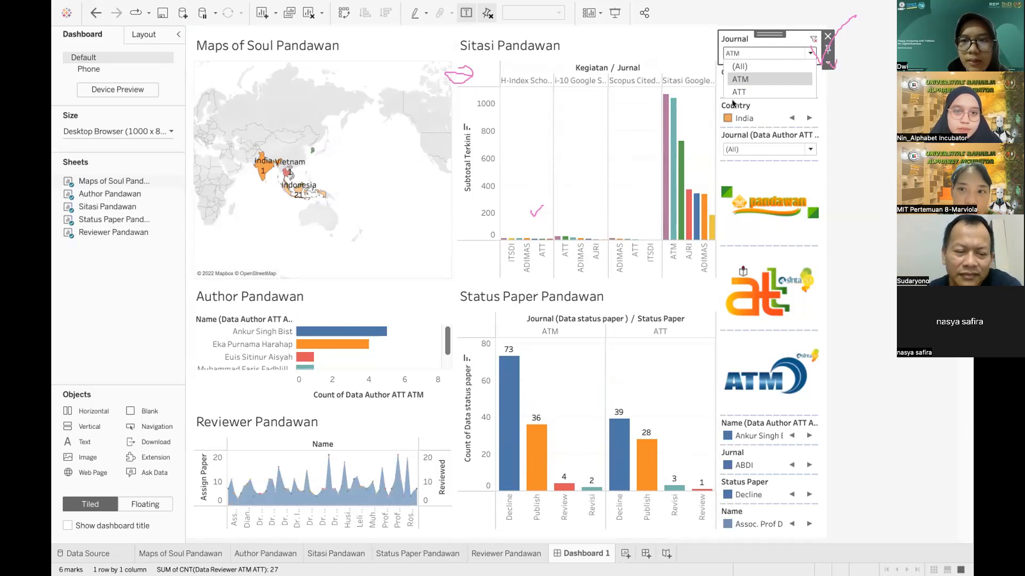
pyautogui.click(743, 91)
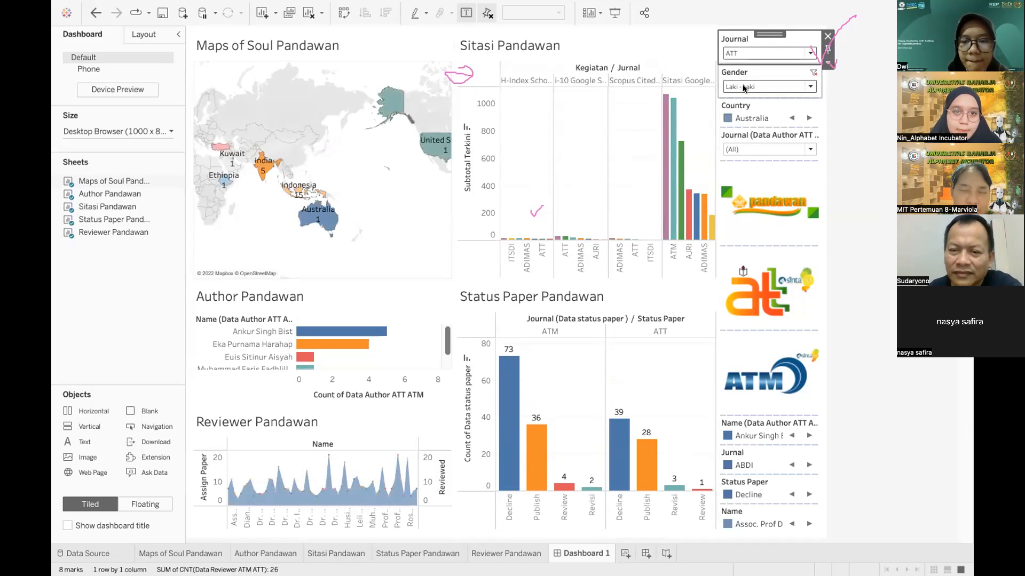
# Step: Test-filter the map to Australia, clear it, and bring up the Journal filter's options
pyautogui.click(325, 215)
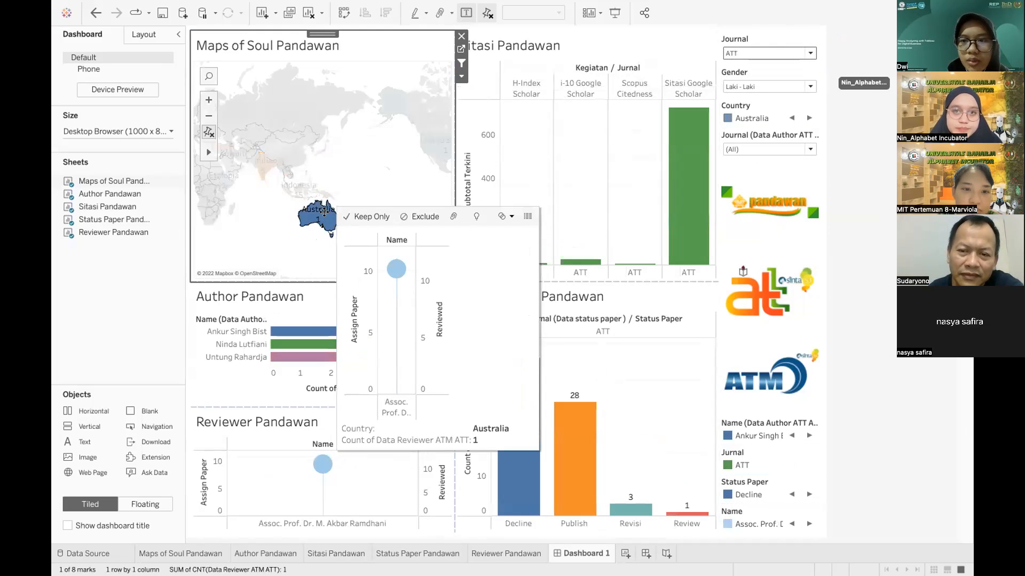
pyautogui.click(353, 192)
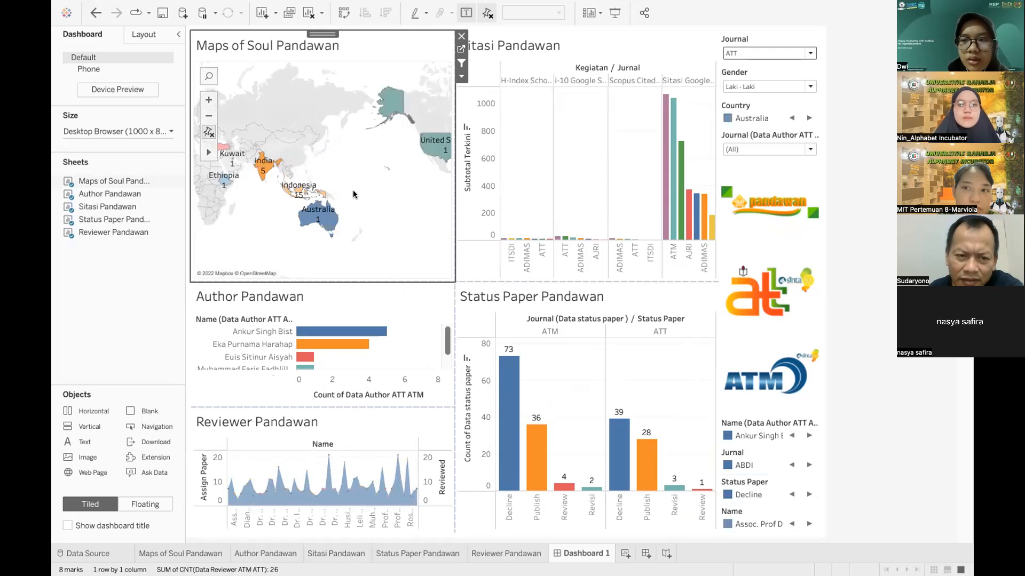
pyautogui.click(792, 33)
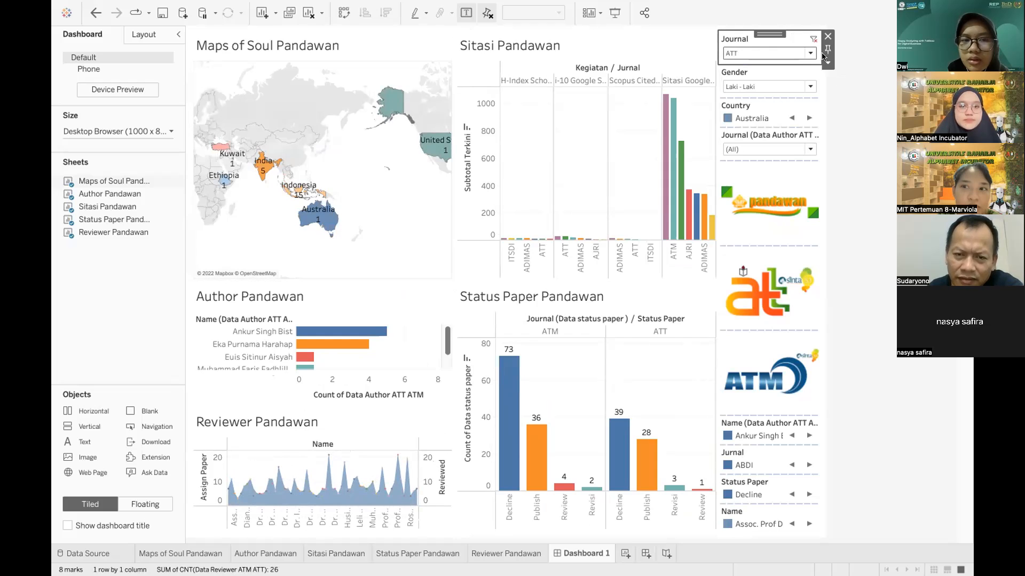
pyautogui.click(826, 60)
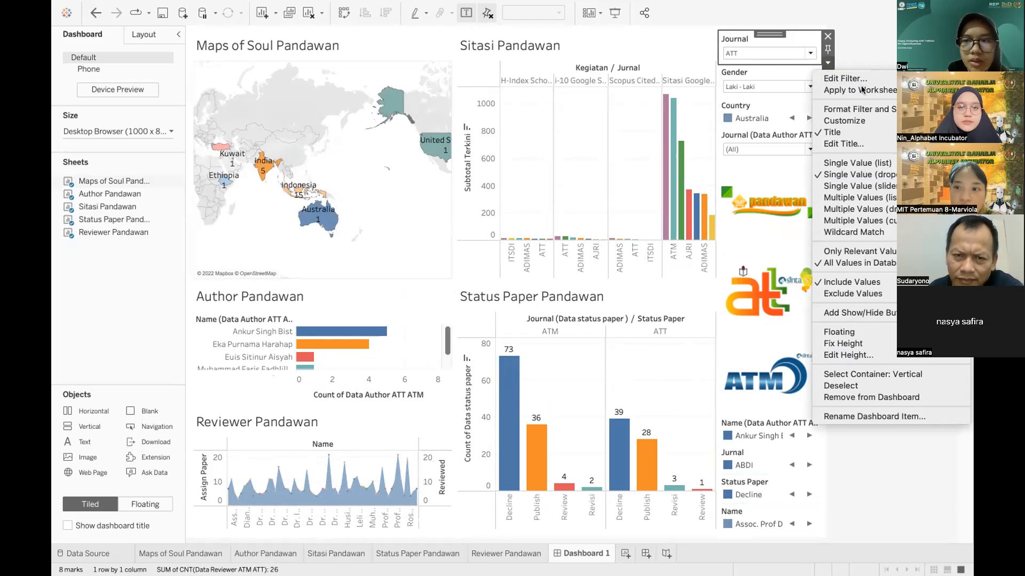
# Step: Reset the Journal filter to (All) and select the Maps of Soul Pandawan sheet
pyautogui.click(876, 59)
pyautogui.click(764, 51)
pyautogui.click(745, 67)
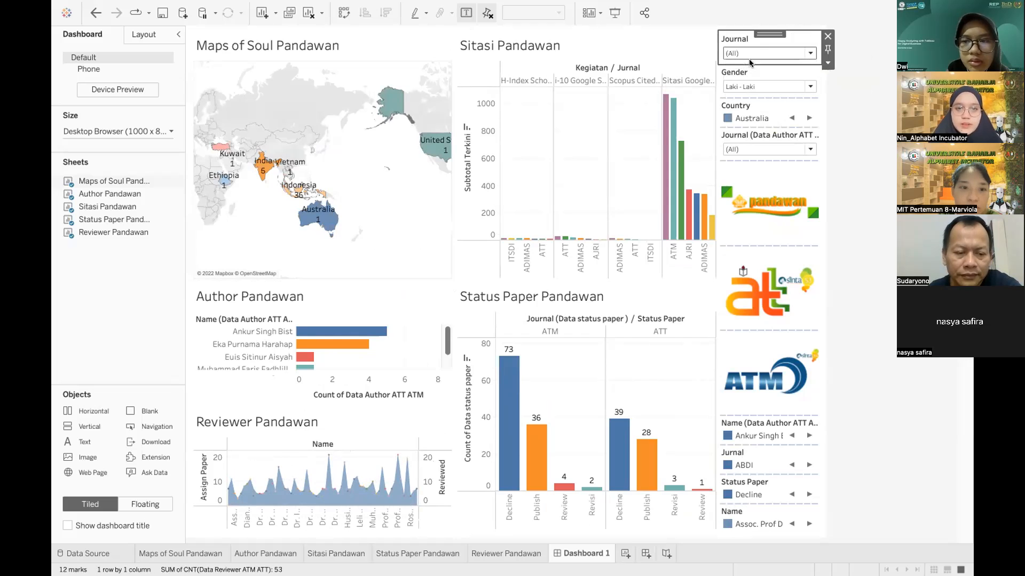
pyautogui.click(375, 195)
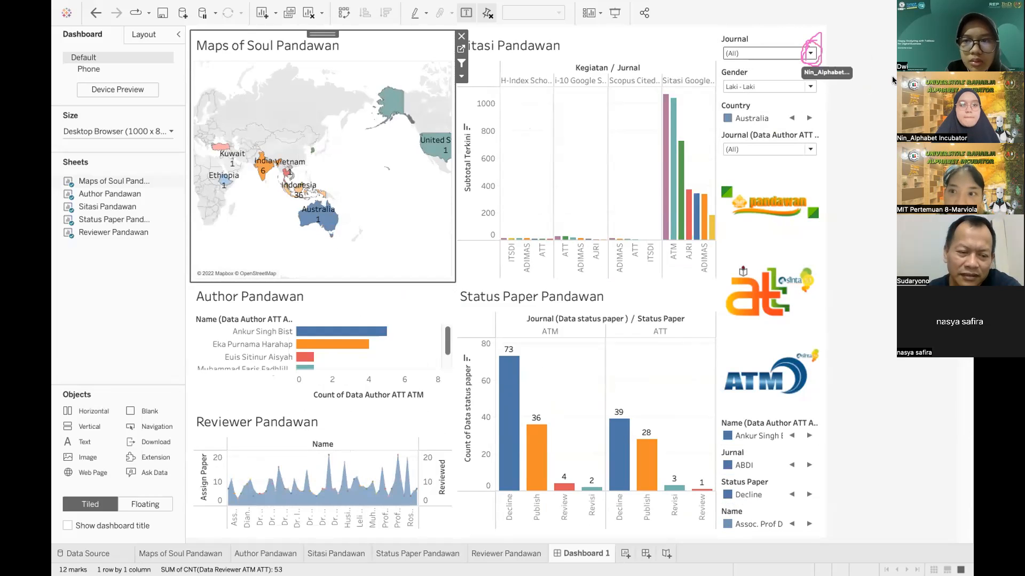
# Step: Apply the Journal filter to worksheets All Using Related Data Sources
pyautogui.click(811, 54)
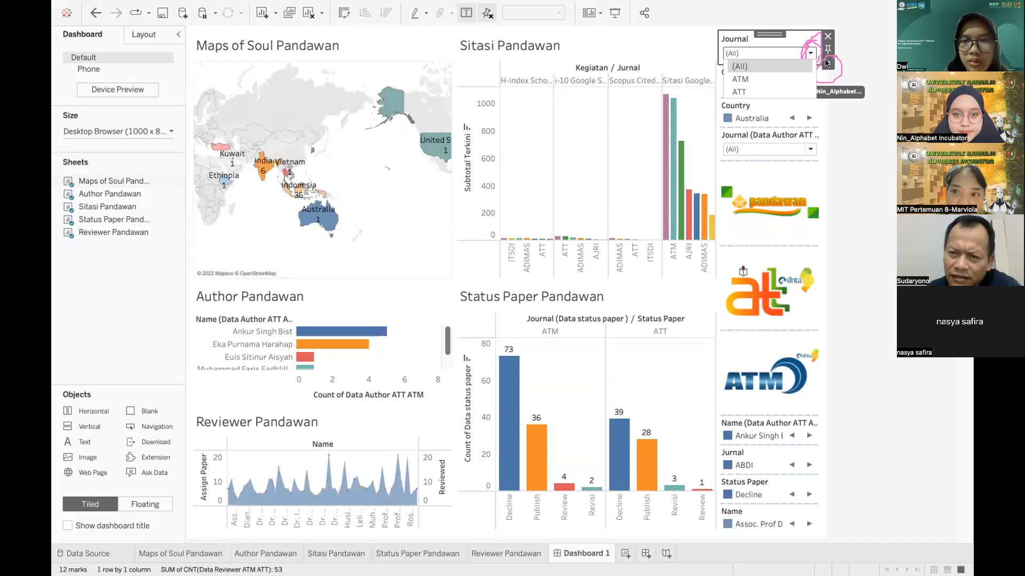
pyautogui.click(826, 66)
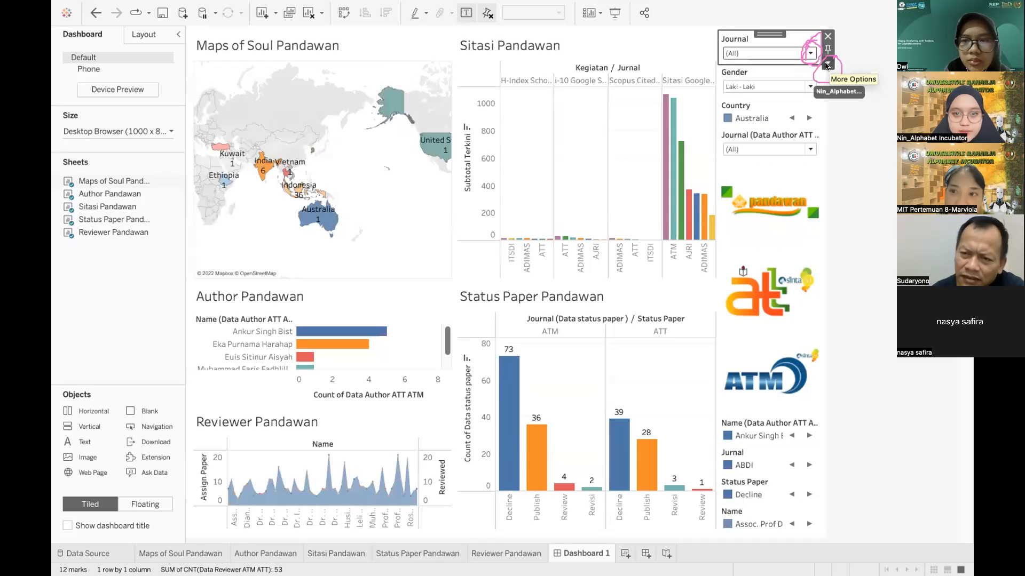
pyautogui.click(827, 65)
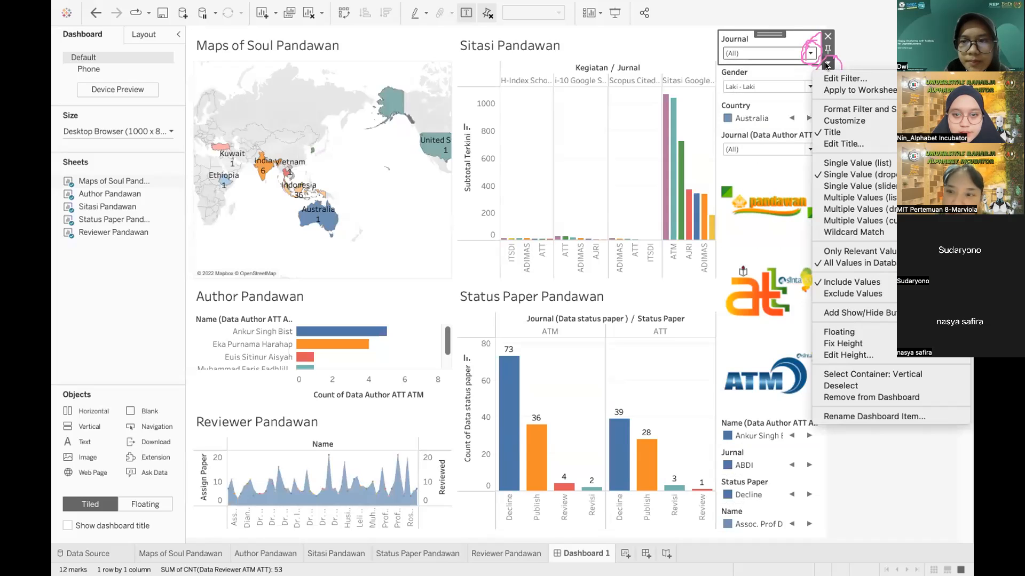
pyautogui.moveTo(843, 90)
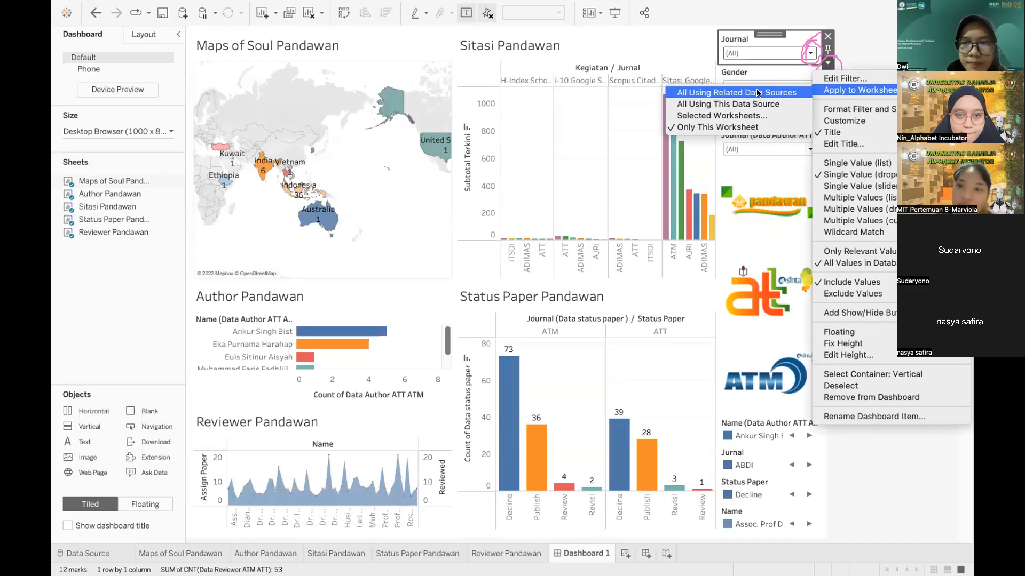
pyautogui.click(757, 93)
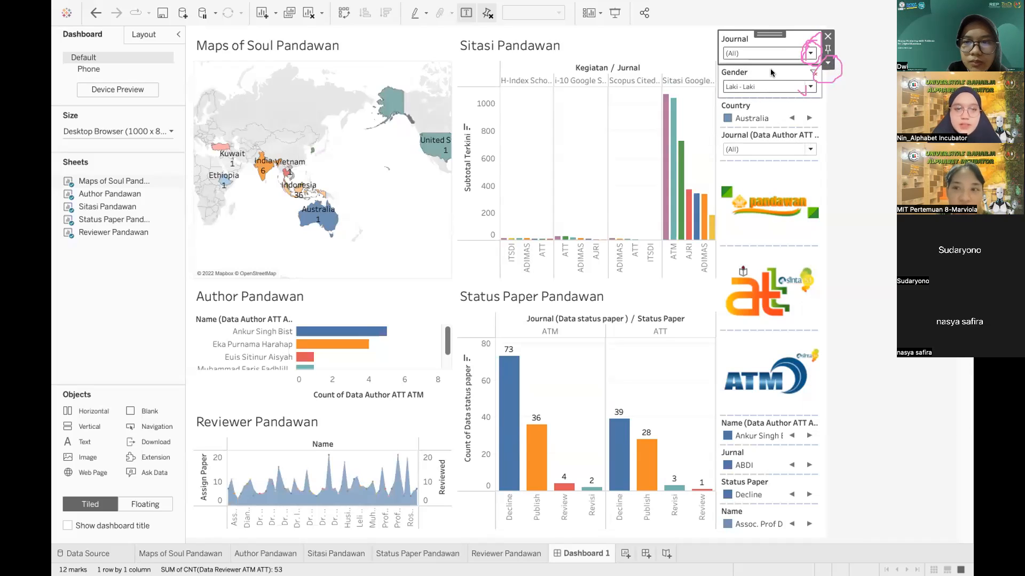
pyautogui.click(782, 51)
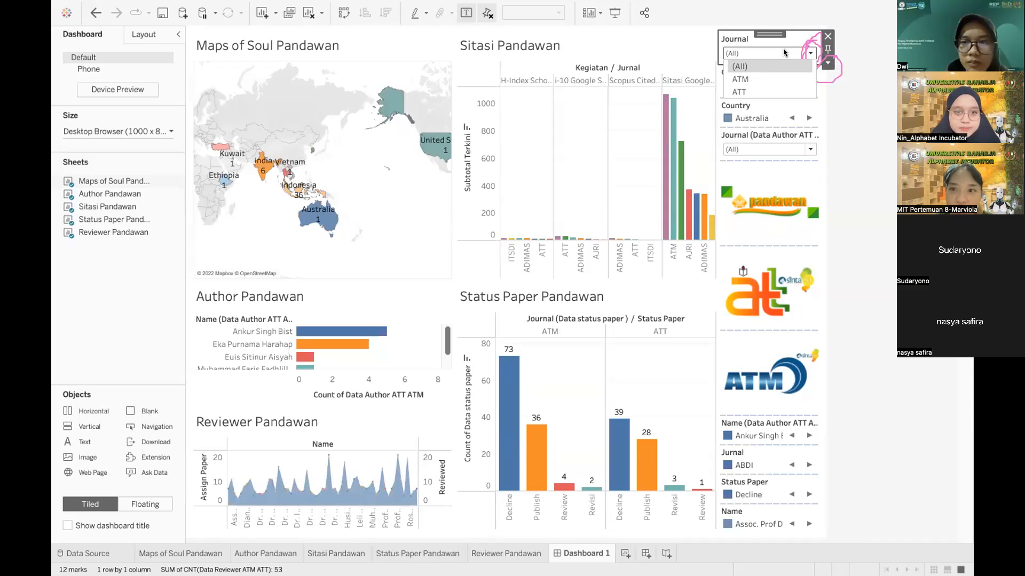
pyautogui.click(751, 79)
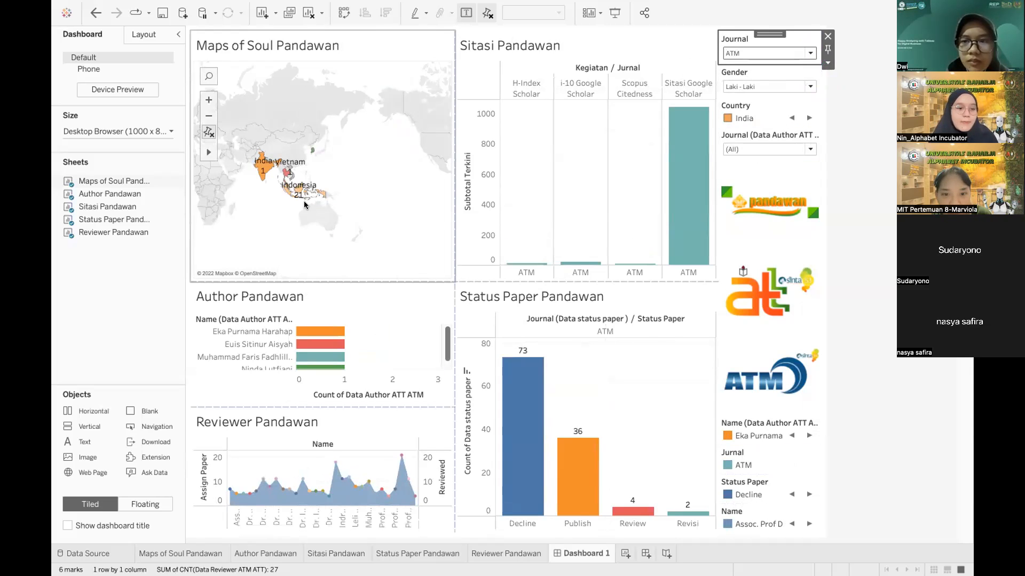
pyautogui.click(375, 176)
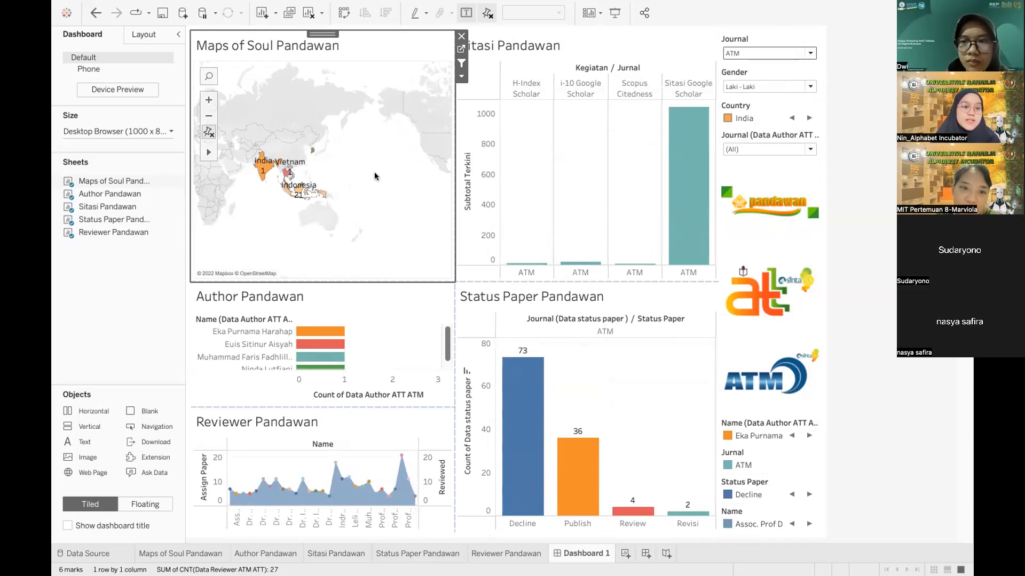
pyautogui.click(791, 53)
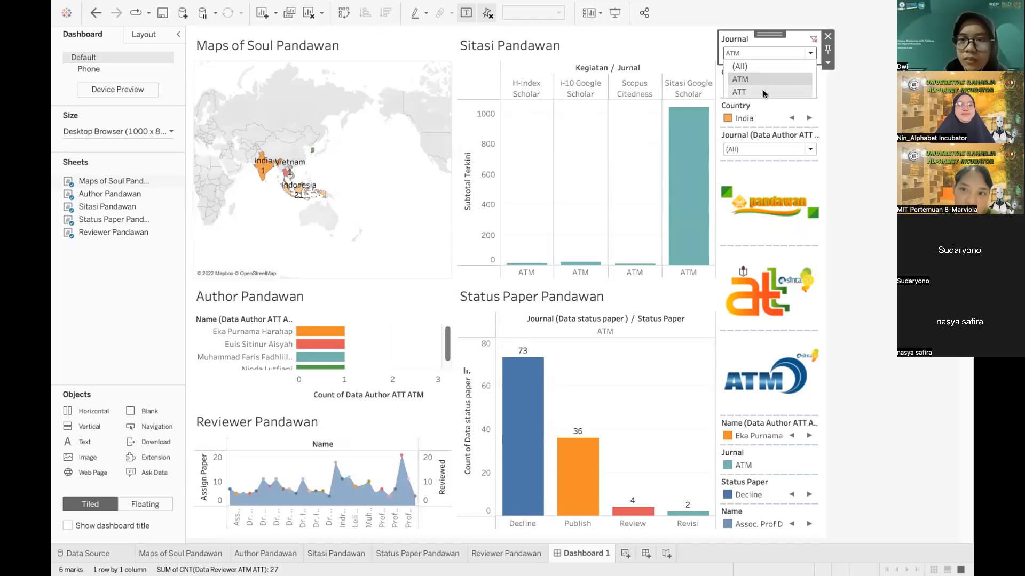
pyautogui.click(763, 92)
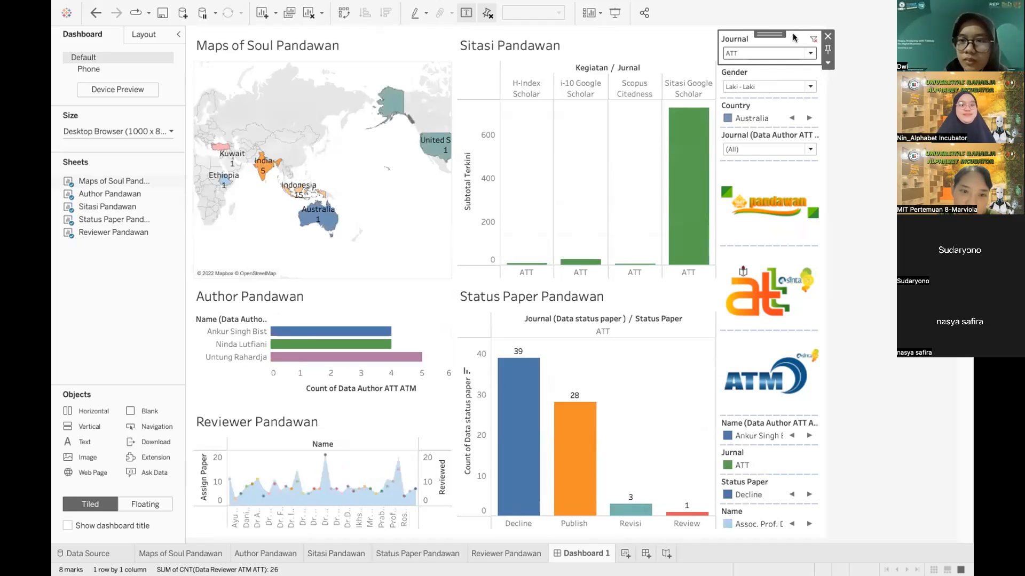
pyautogui.click(773, 53)
pyautogui.click(746, 66)
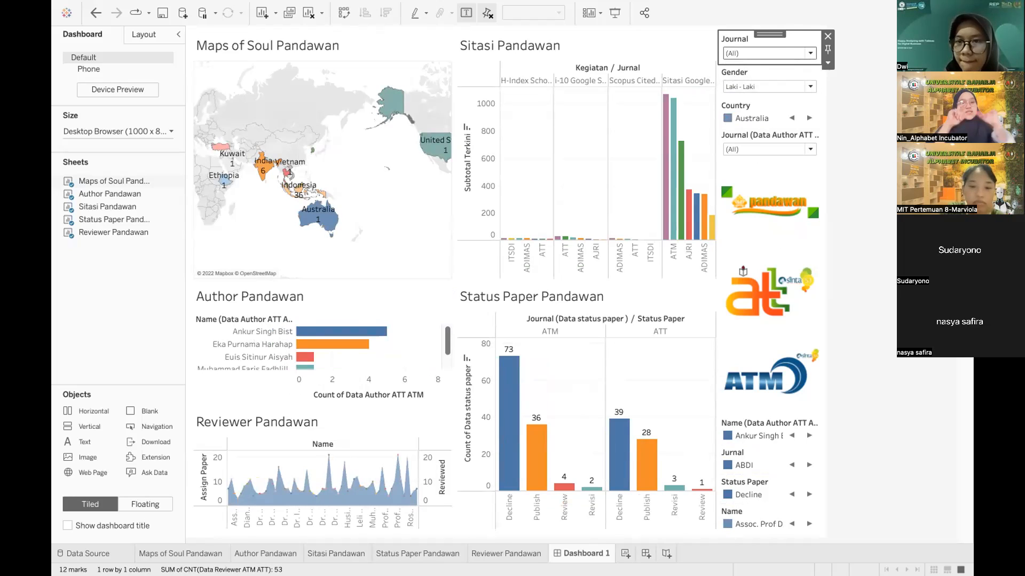
pyautogui.press('super+shift+4')
# Step: Capture a full-screen screenshot before switching to the Praktek 28-05-2022 workbook
pyautogui.moveTo(52, 2); pyautogui.dragTo(972, 575)
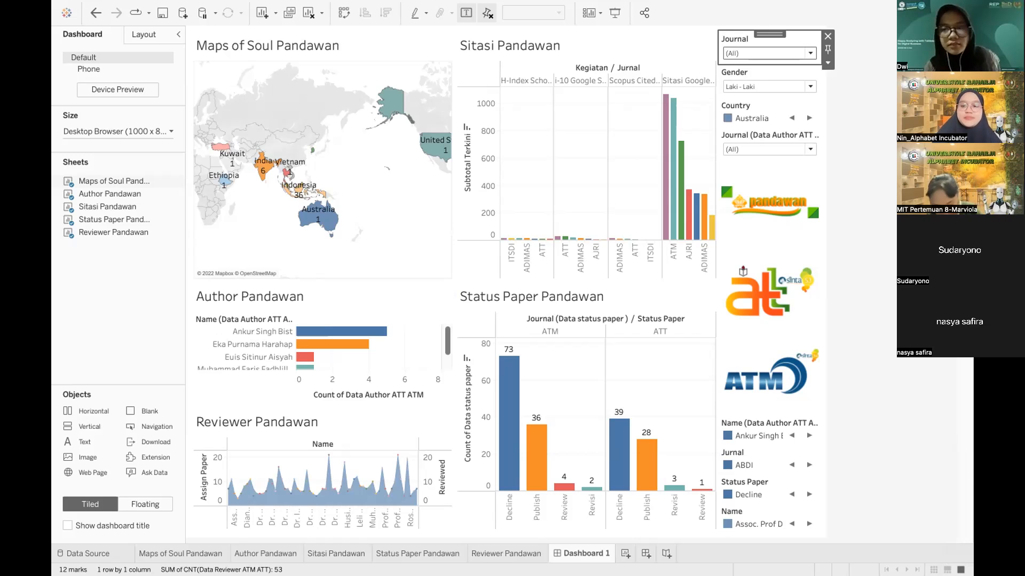
pyautogui.moveTo(629, 8)
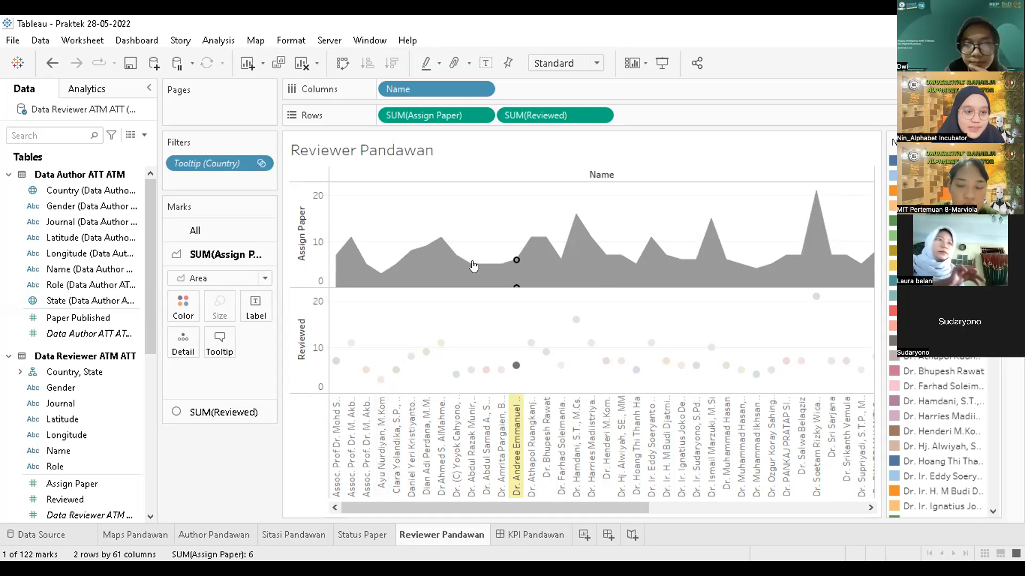
# Step: Make Reviewed a dual axis over the Assign Paper area, then go to the KPI Pandawan dashboard
pyautogui.moveTo(472, 265)
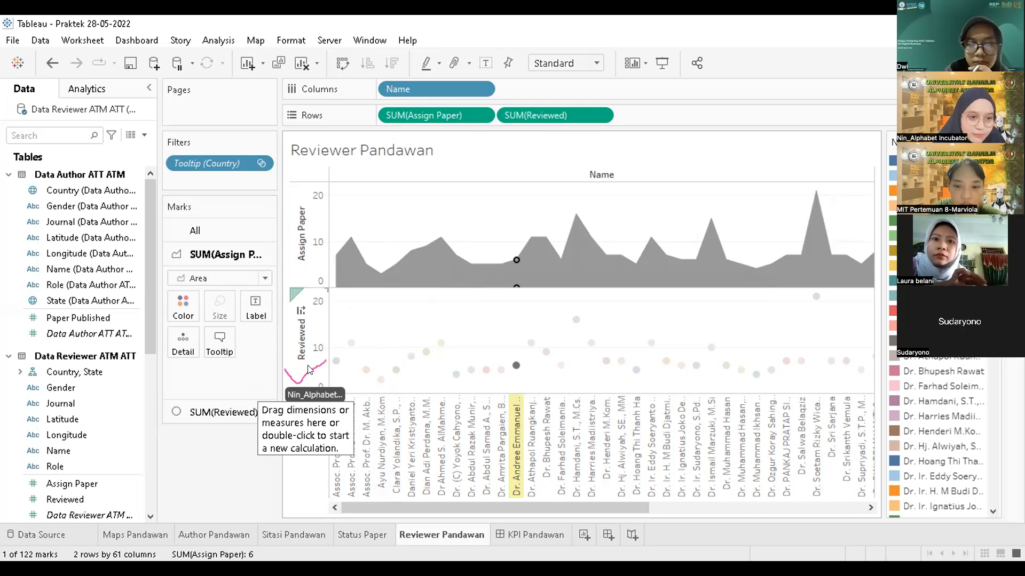
pyautogui.moveTo(331, 363)
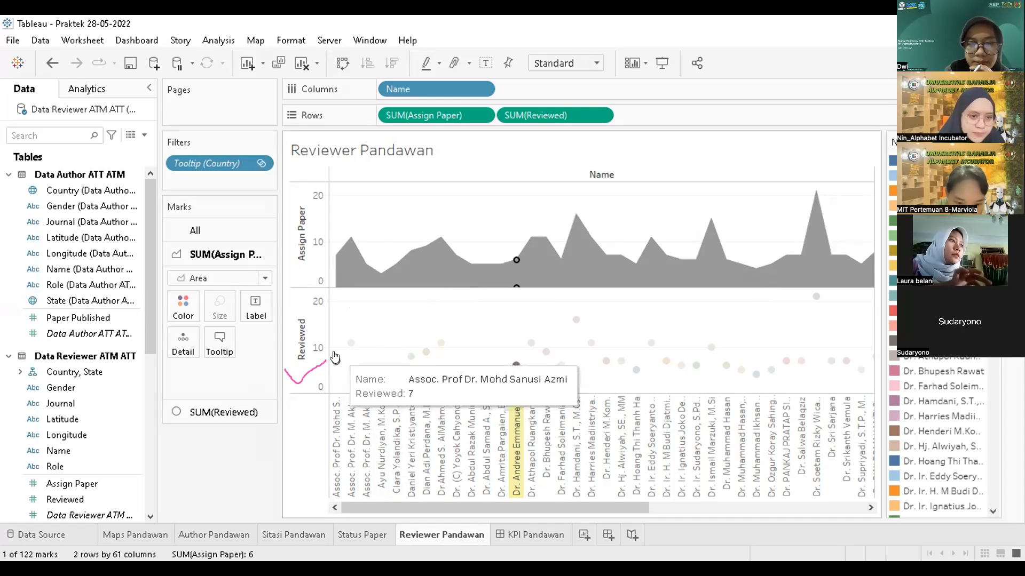
pyautogui.click(307, 344)
pyautogui.rightClick(306, 343)
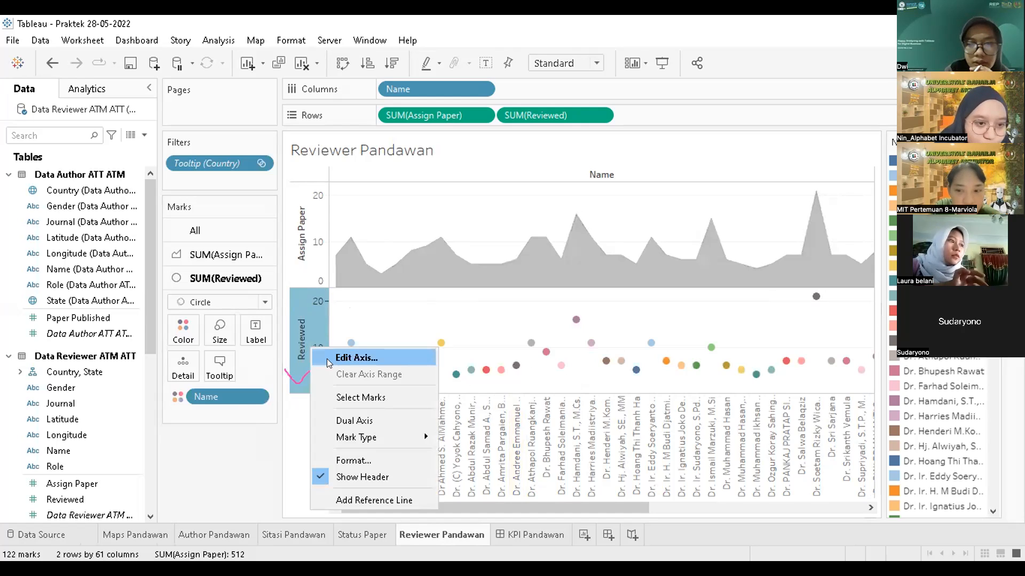
pyautogui.click(342, 419)
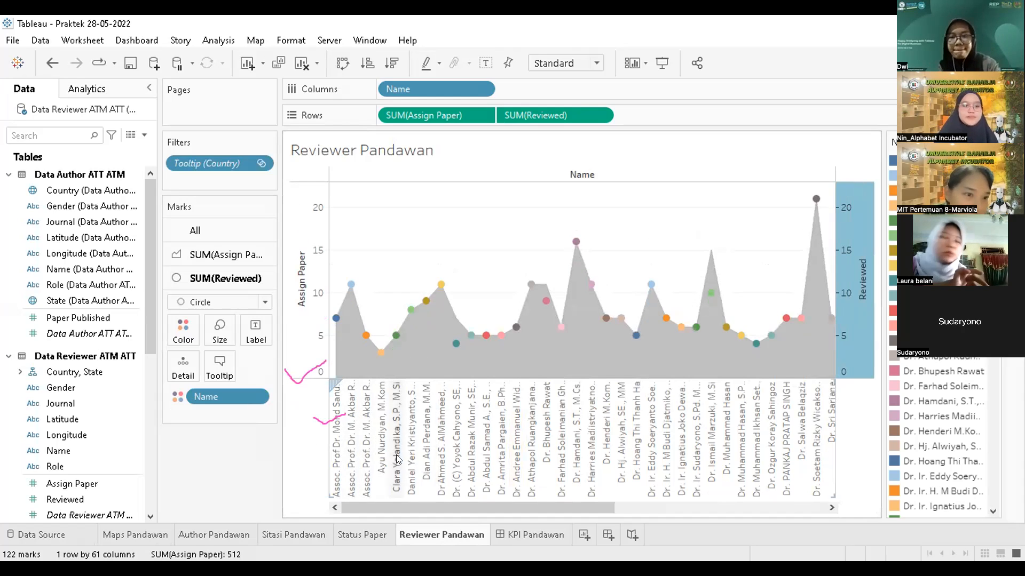
pyautogui.moveTo(524, 535)
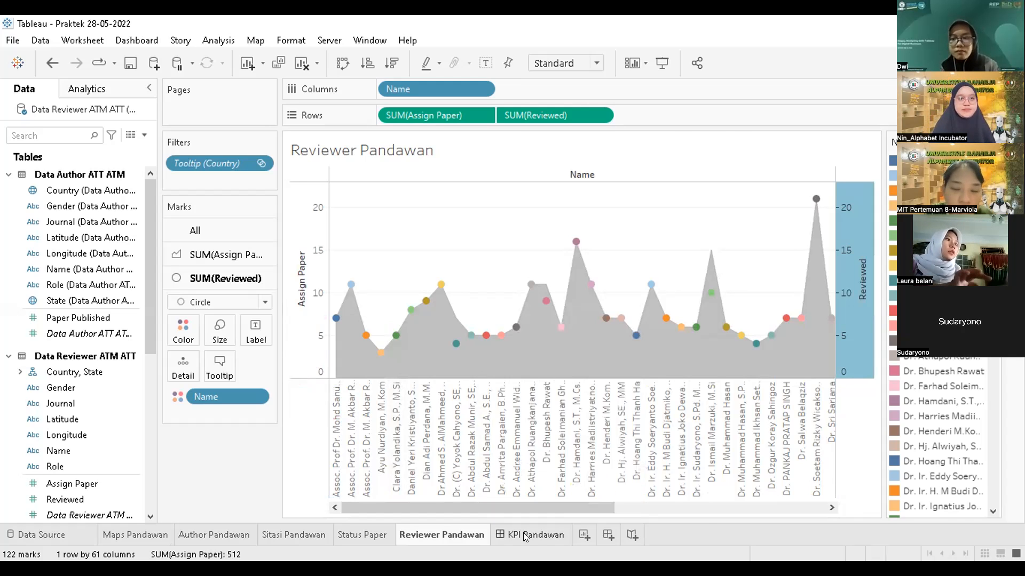
pyautogui.click(524, 536)
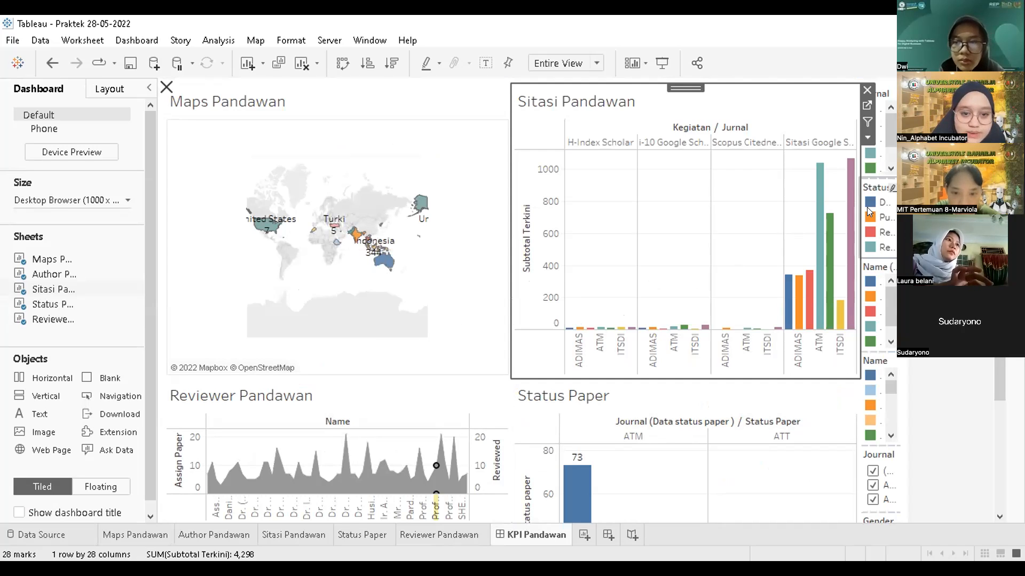
# Step: Widen the legend panel beside Sitasi Pandawan leftwards and bring up the Jurnal legend's options
pyautogui.moveTo(852, 202); pyautogui.dragTo(804, 203)
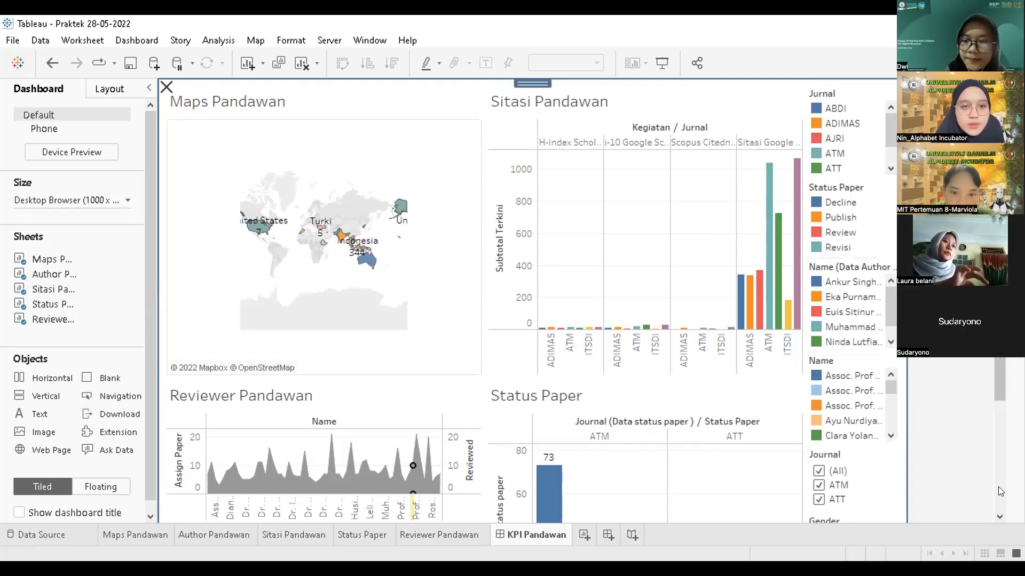
pyautogui.scroll(-3, 997, 486)
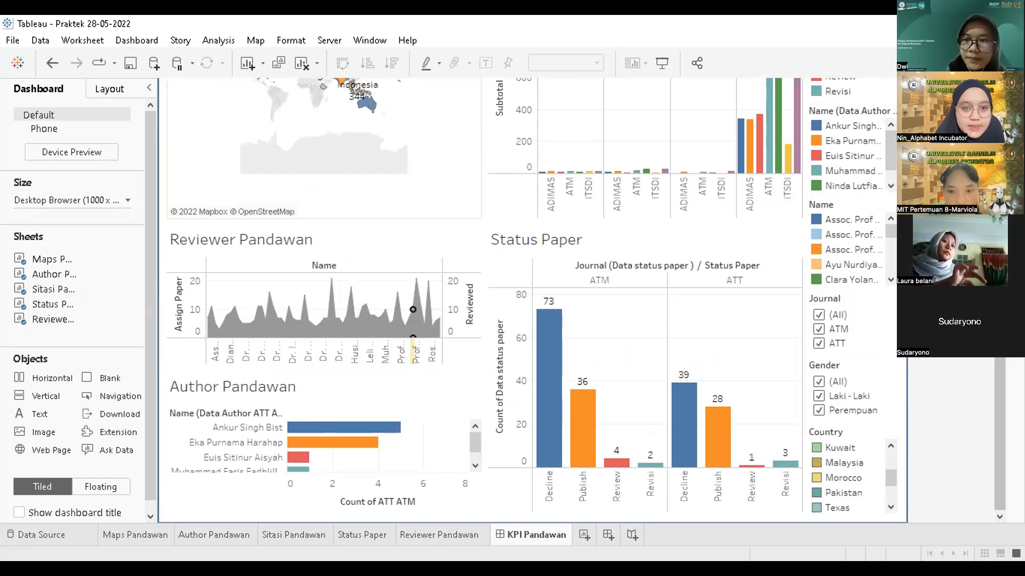
pyautogui.scroll(3, 997, 379)
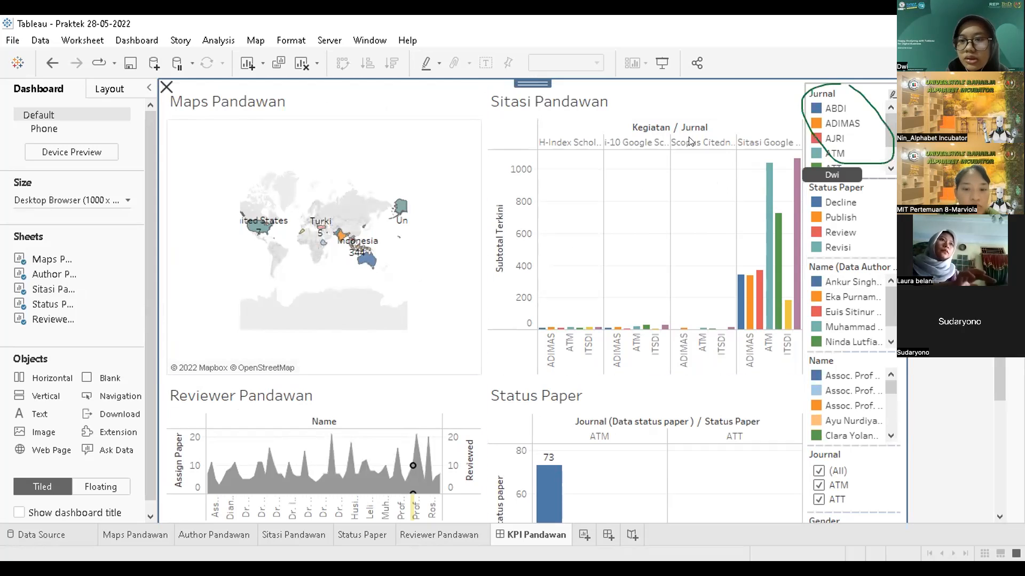
pyautogui.click(846, 122)
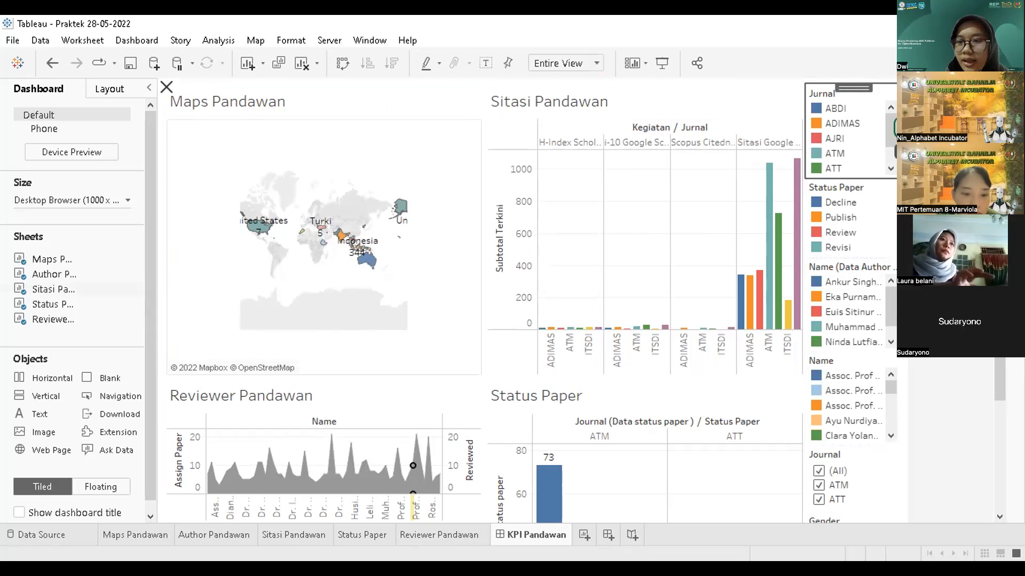
pyautogui.click(912, 124)
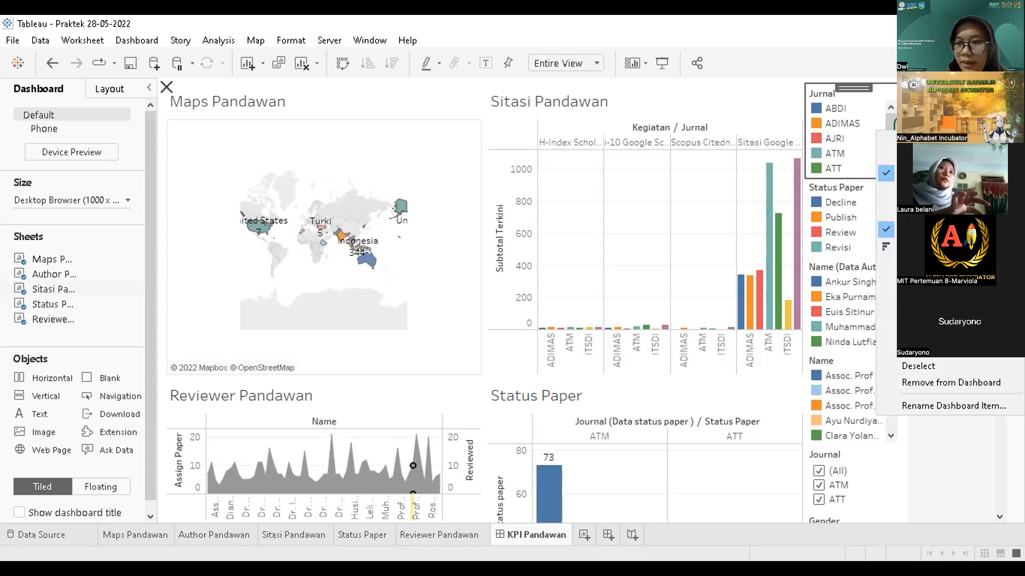
# Step: Arrange the Jurnal, Status Paper and author name legends as single rows
pyautogui.moveTo(928, 214)
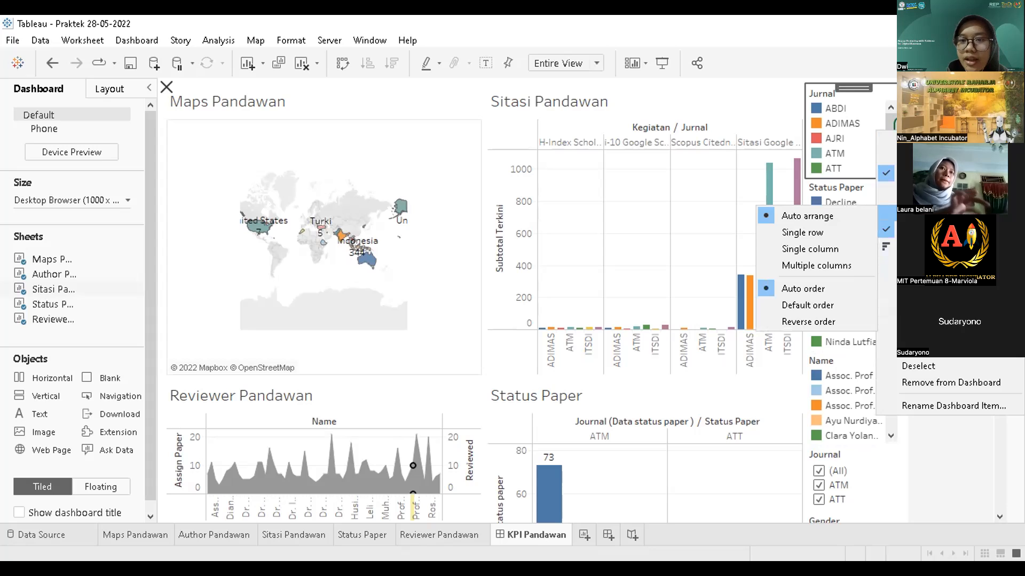
pyautogui.click(817, 234)
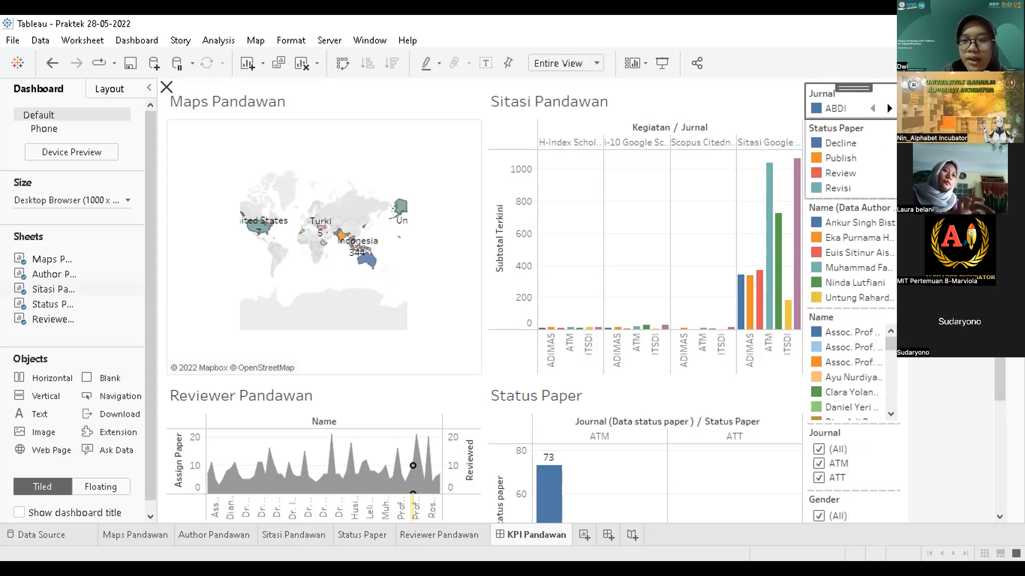
pyautogui.rightClick(877, 167)
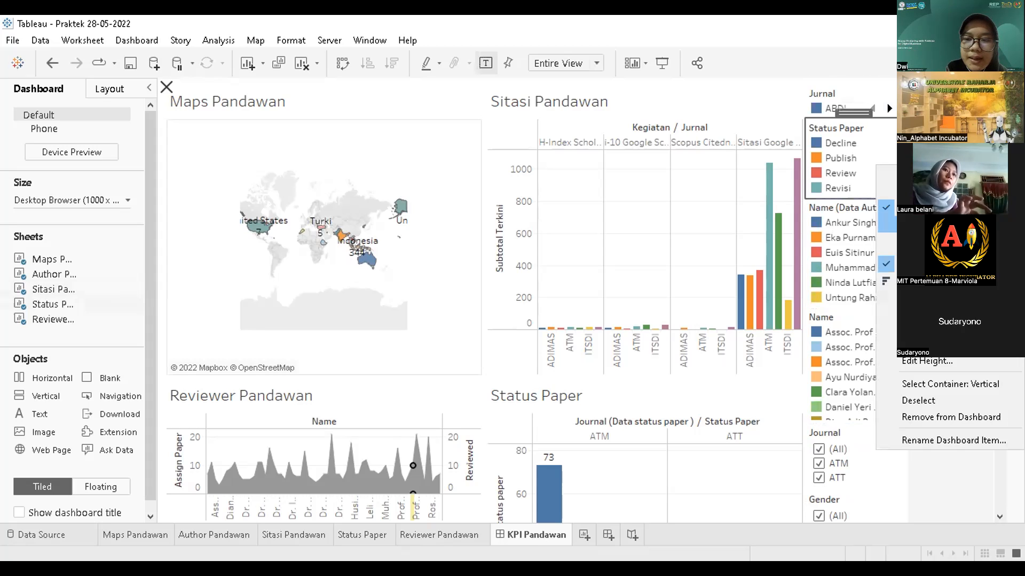
pyautogui.moveTo(887, 248)
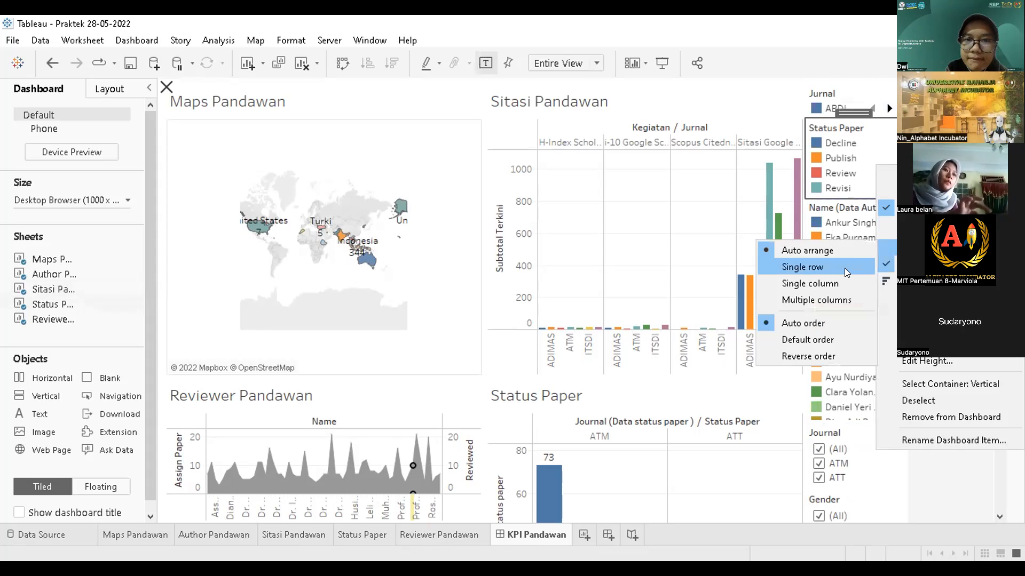
pyautogui.click(845, 272)
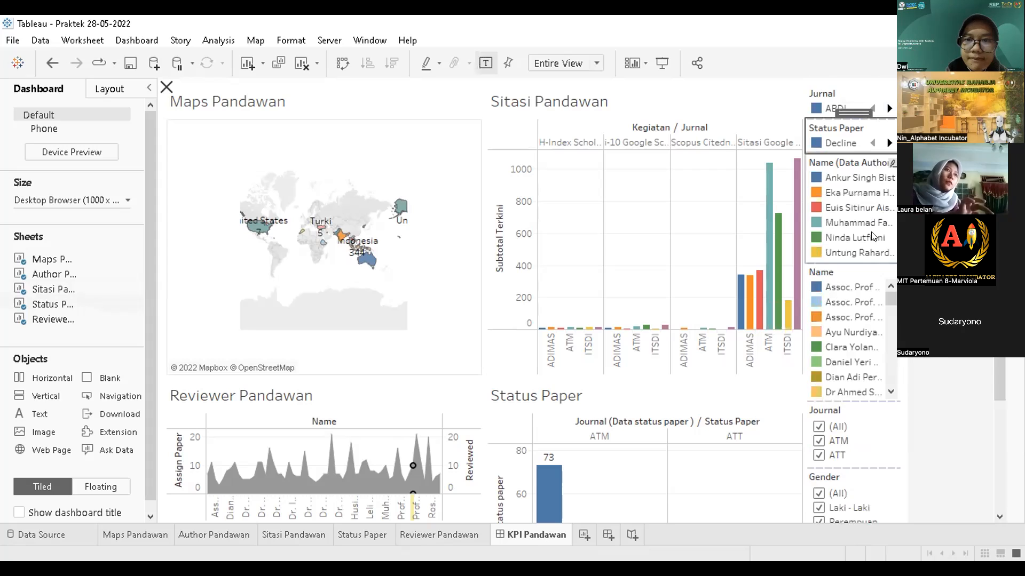
pyautogui.click(888, 178)
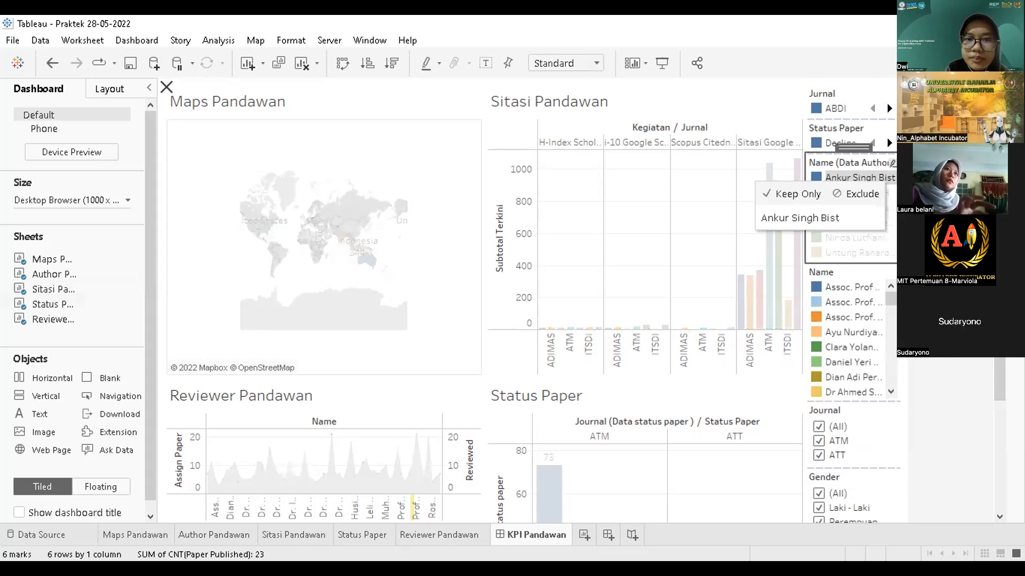
pyautogui.click(909, 193)
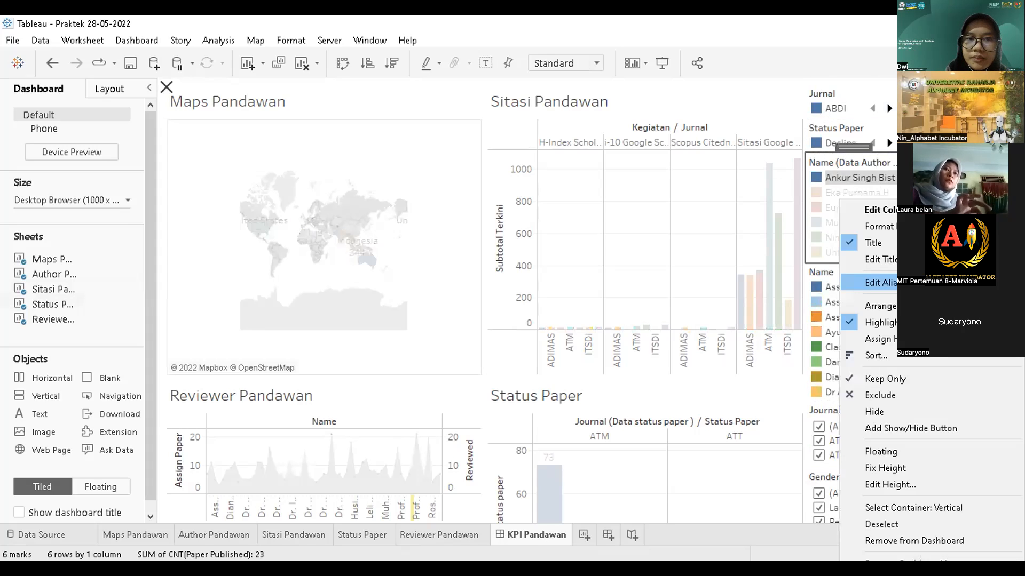
pyautogui.moveTo(879, 306)
pyautogui.click(794, 324)
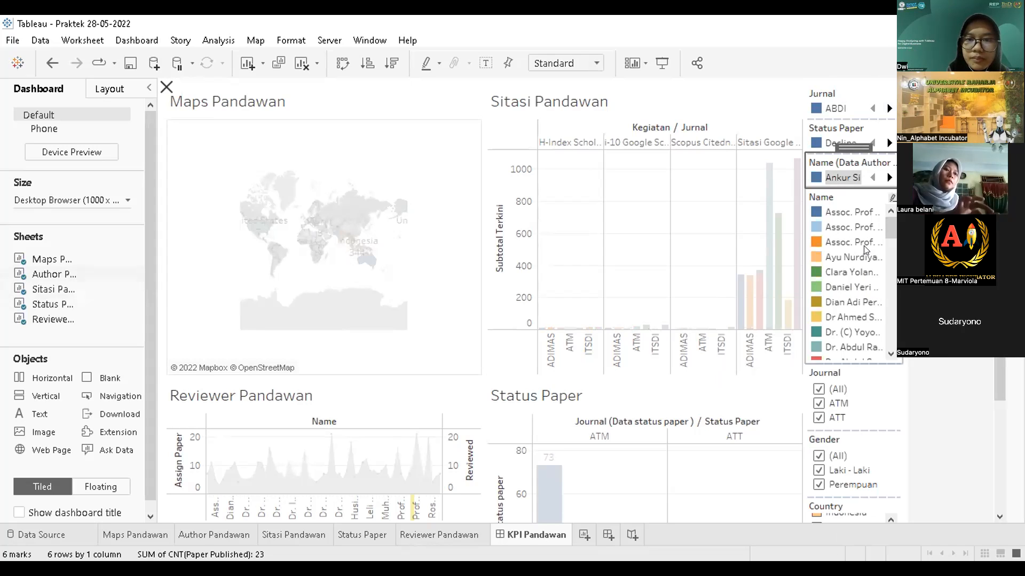
# Step: Arrange the reviewer Name and Country legends as single rows, then select the side panel
pyautogui.click(867, 245)
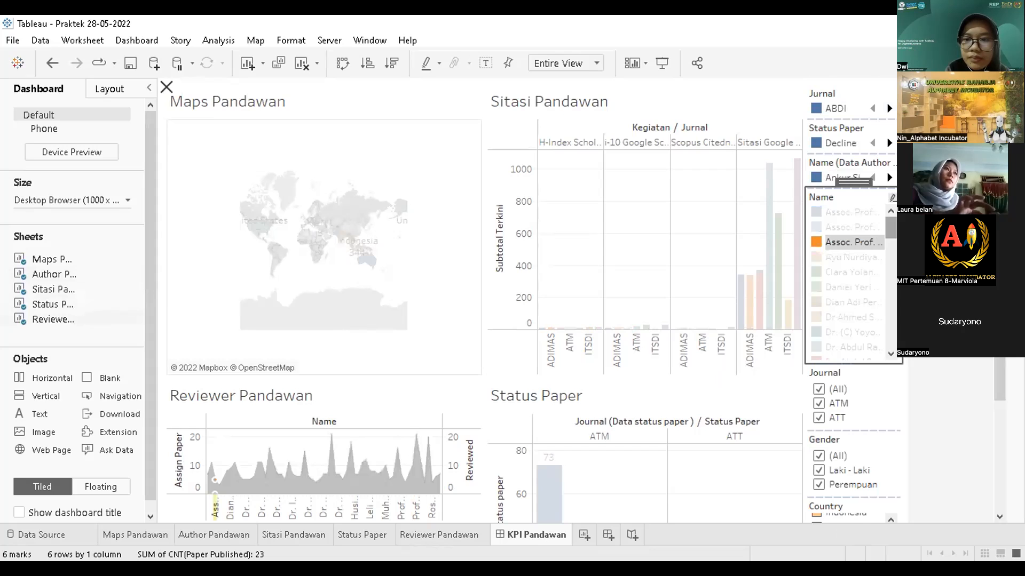
pyautogui.click(902, 197)
pyautogui.moveTo(875, 323)
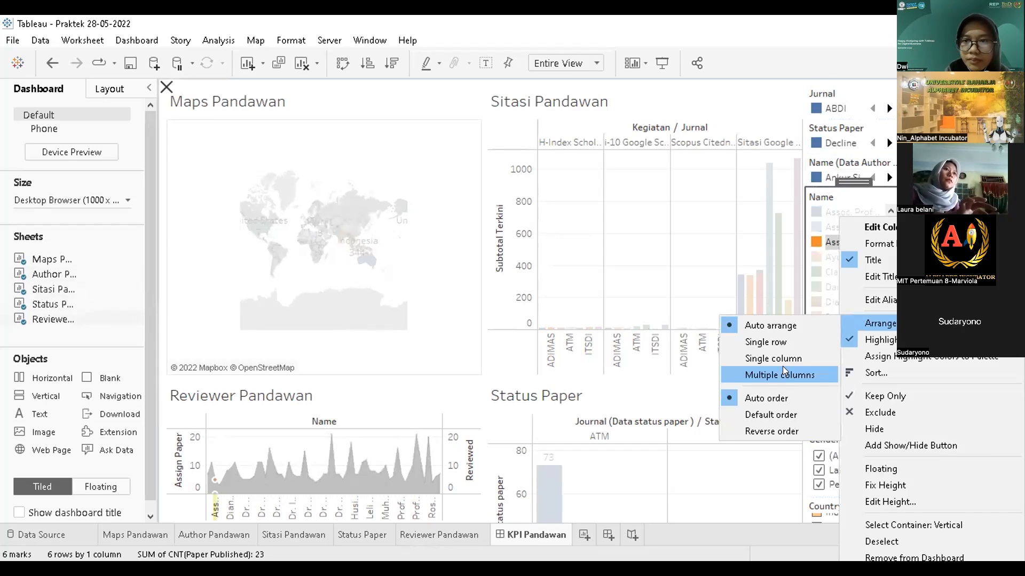
pyautogui.click(775, 343)
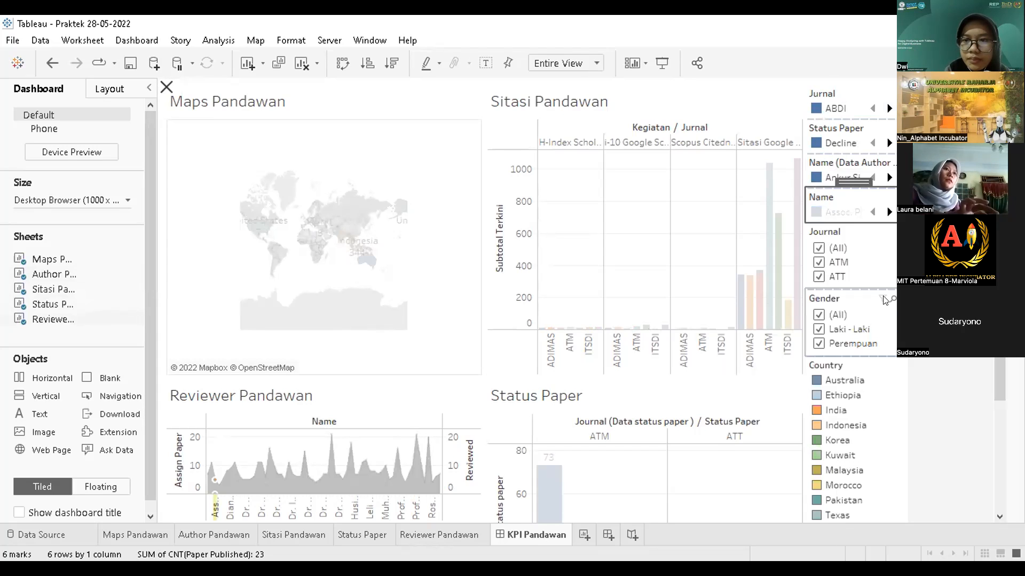
pyautogui.click(883, 415)
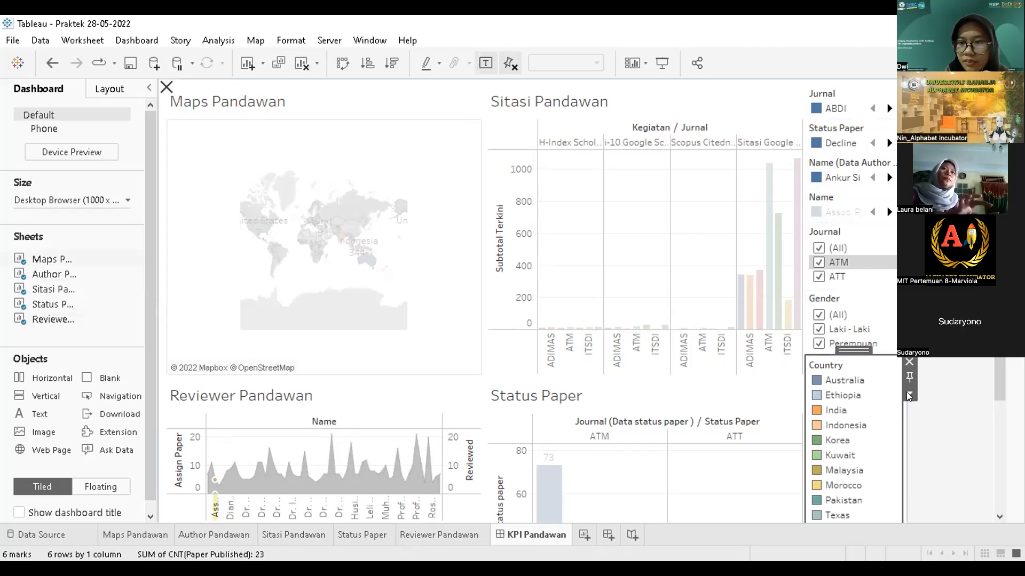
pyautogui.click(907, 394)
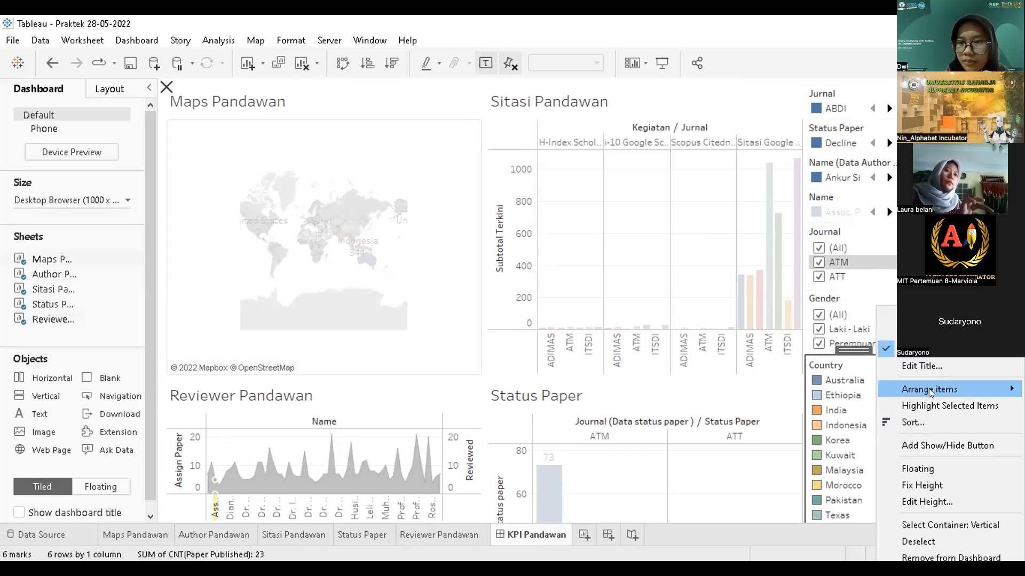
pyautogui.moveTo(928, 389)
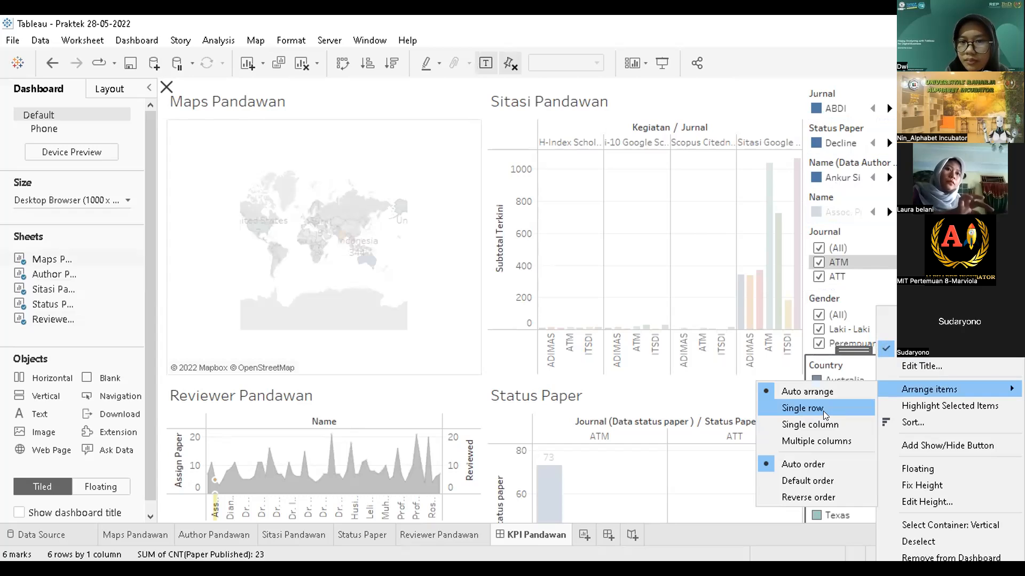
pyautogui.click(823, 411)
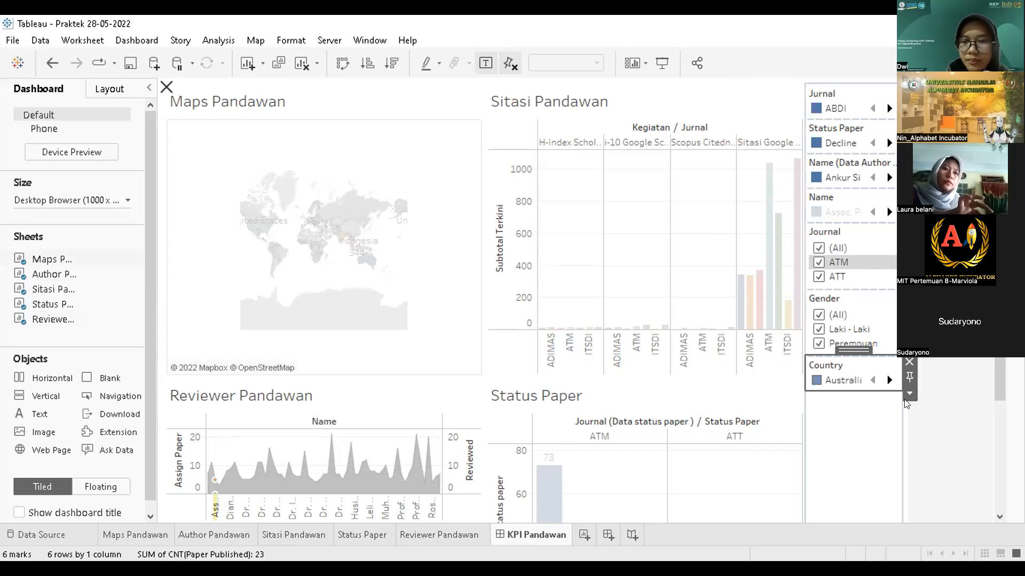
pyautogui.click(872, 433)
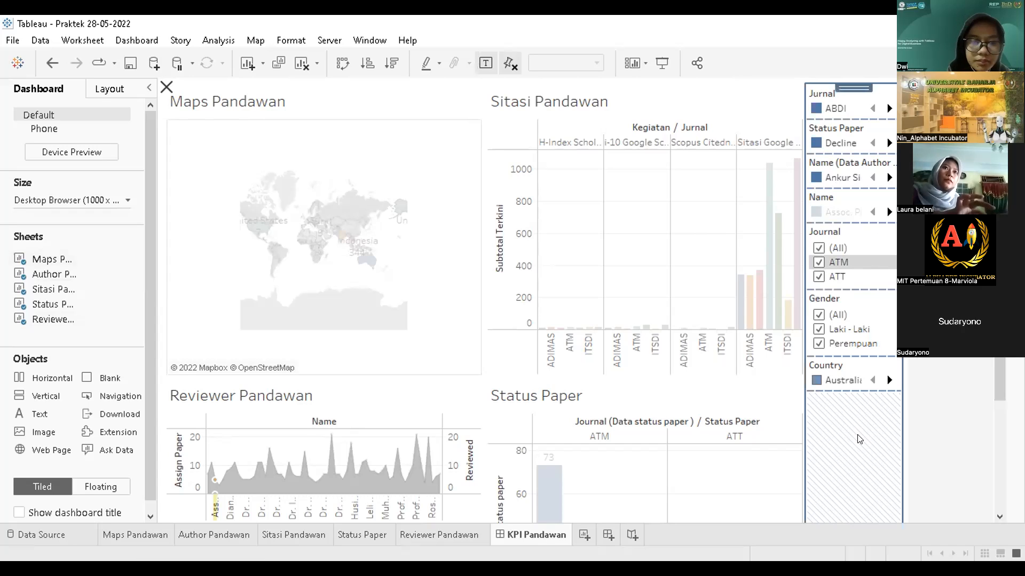
pyautogui.click(887, 249)
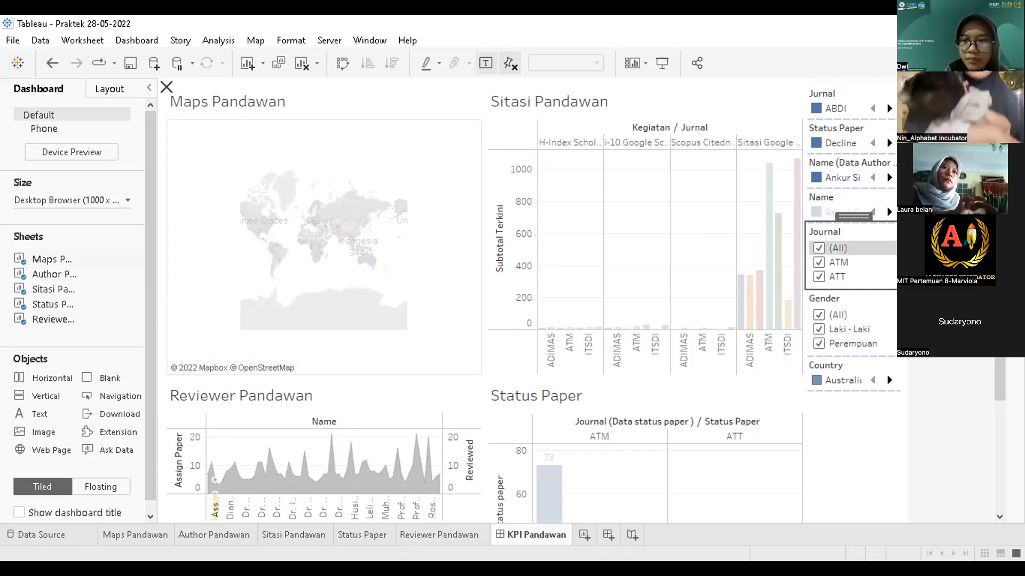
pyautogui.click(906, 244)
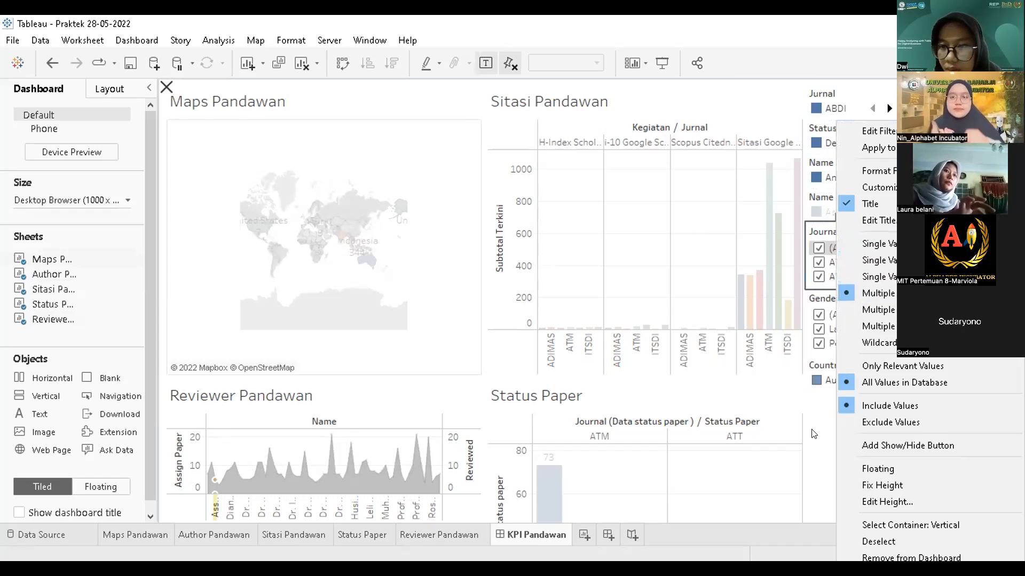
pyautogui.click(811, 433)
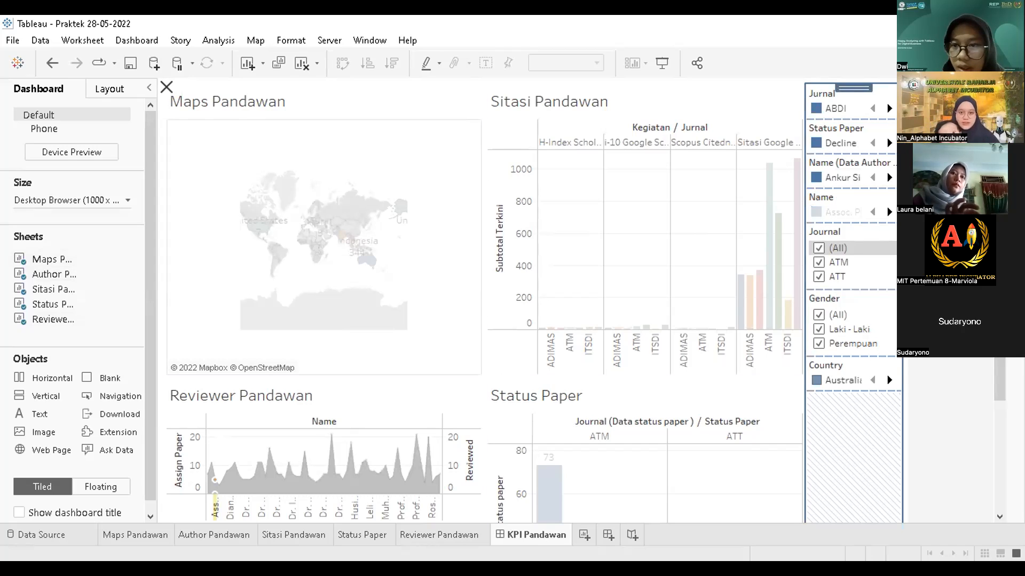
pyautogui.press('Escape')
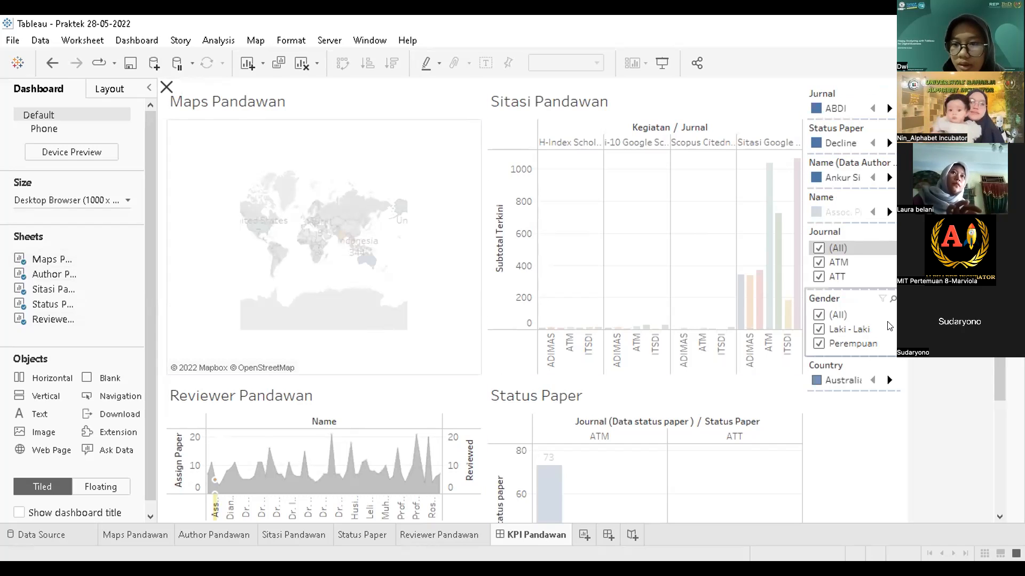
pyautogui.click(889, 325)
pyautogui.click(909, 315)
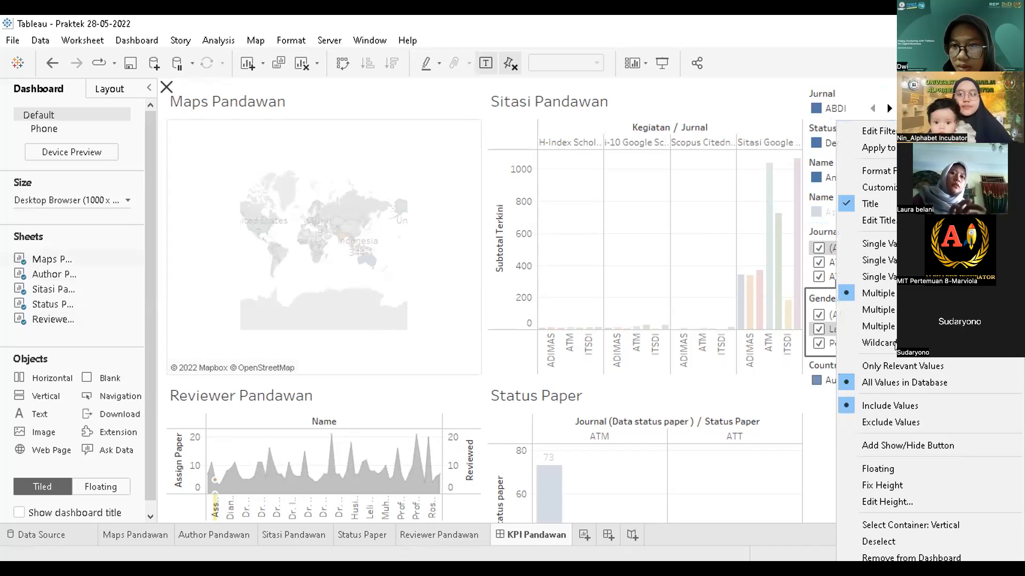
pyautogui.click(818, 428)
pyautogui.click(918, 405)
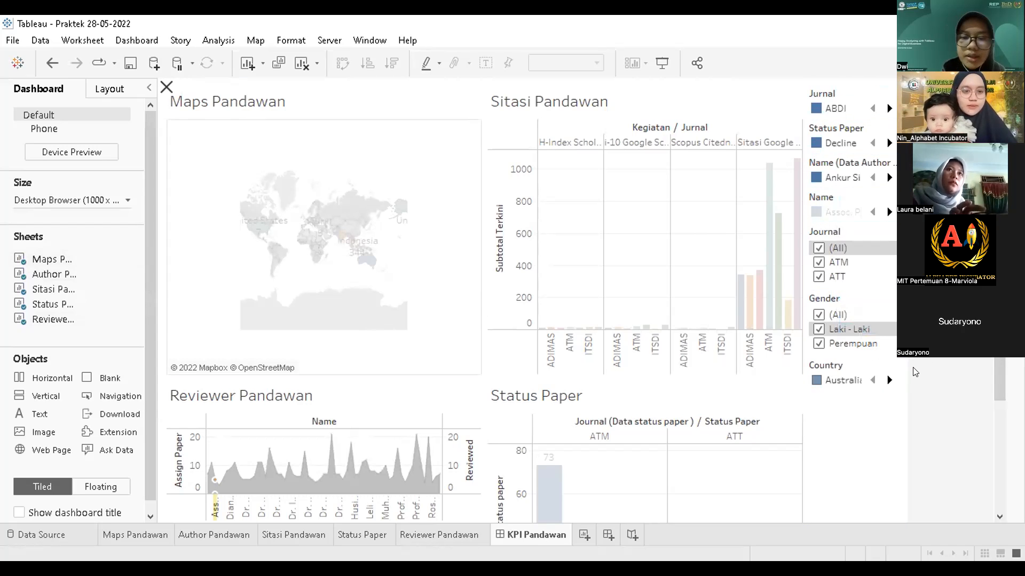
pyautogui.click(898, 329)
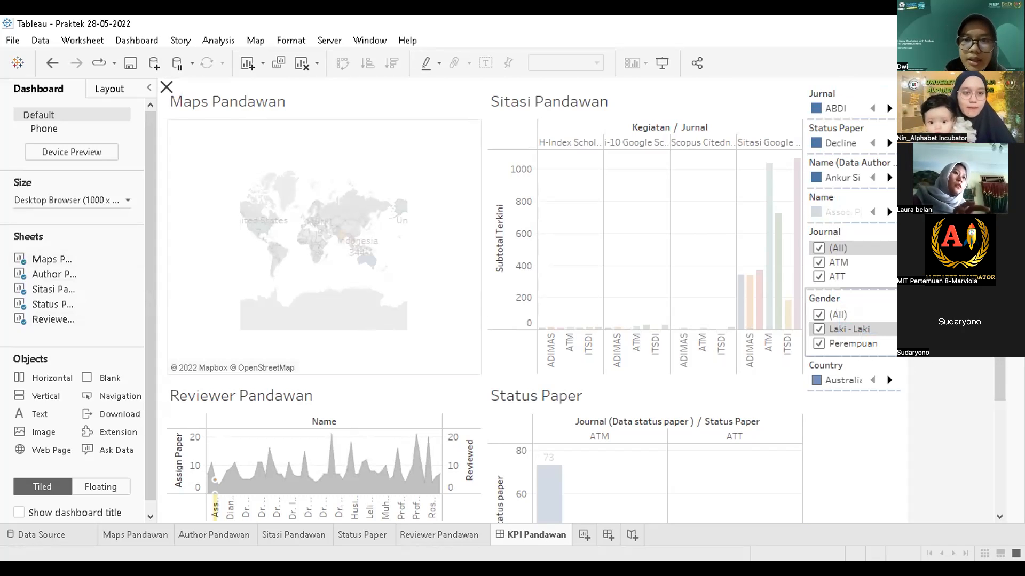
pyautogui.click(904, 326)
pyautogui.click(638, 275)
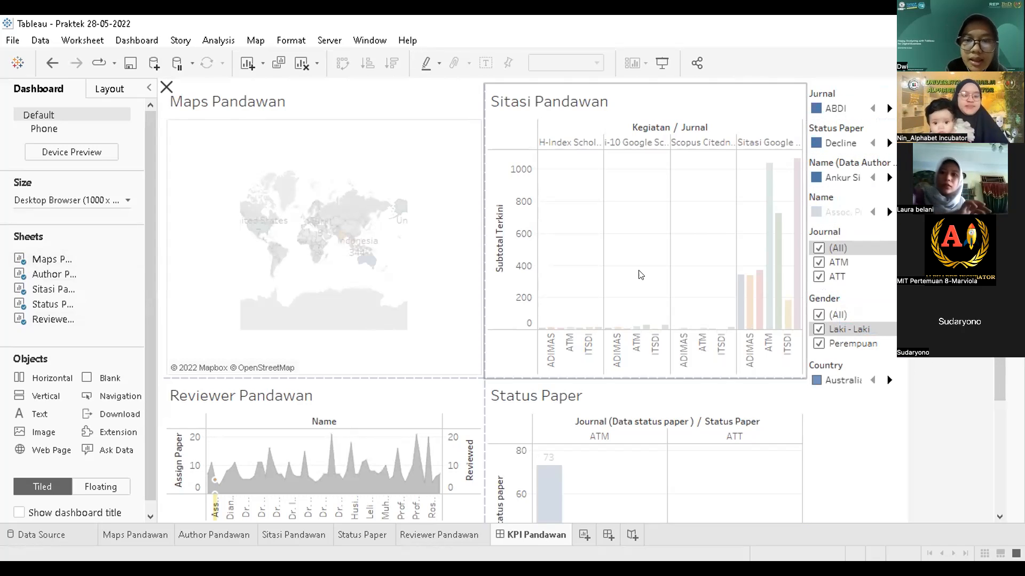
pyautogui.click(425, 297)
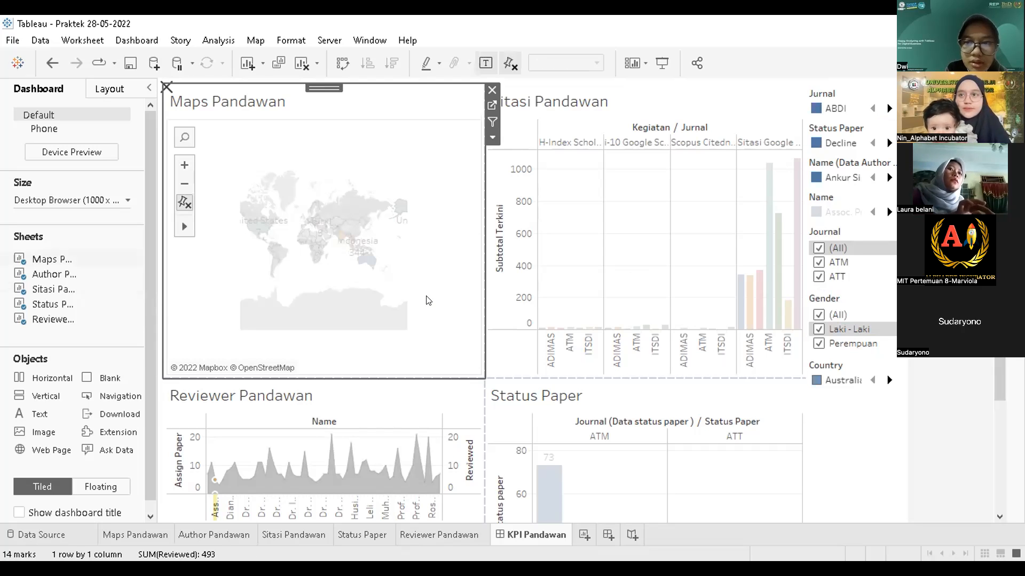
# Step: Highlight the ITSDI bar in Sitasi Pandawan, view Author Pandawan, then deselect and return to the top
pyautogui.click(596, 330)
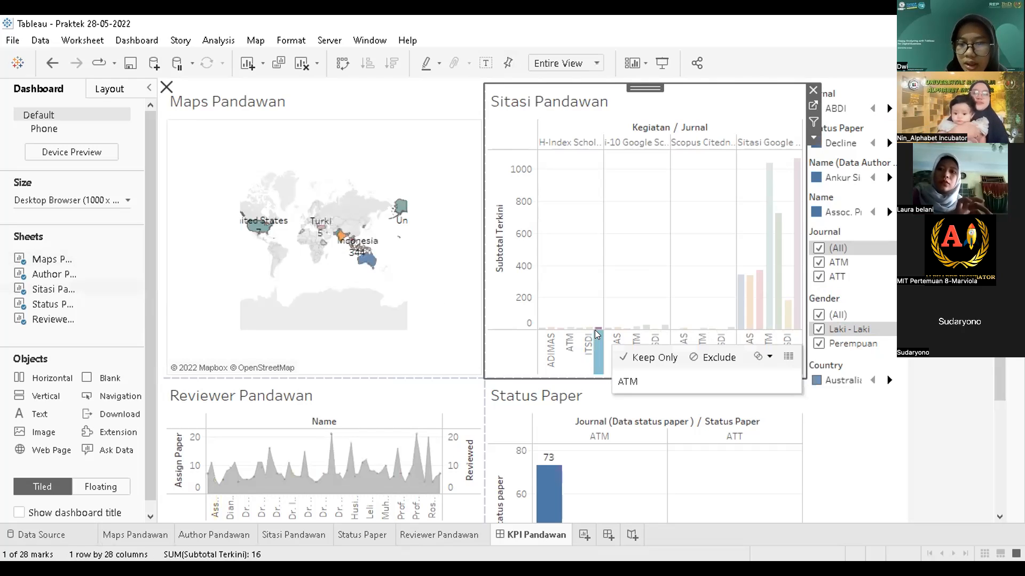
pyautogui.click(436, 338)
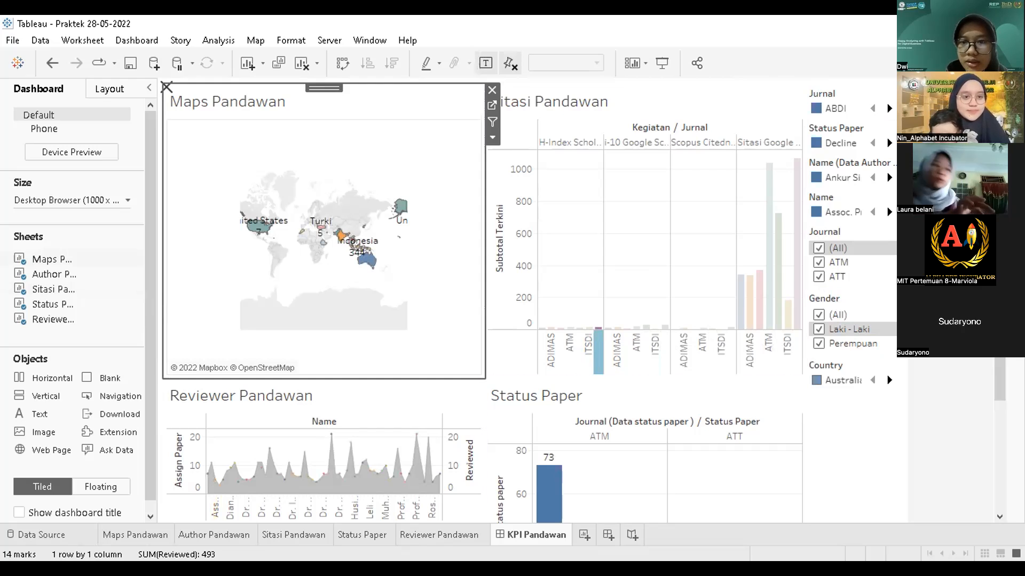
pyautogui.click(999, 485)
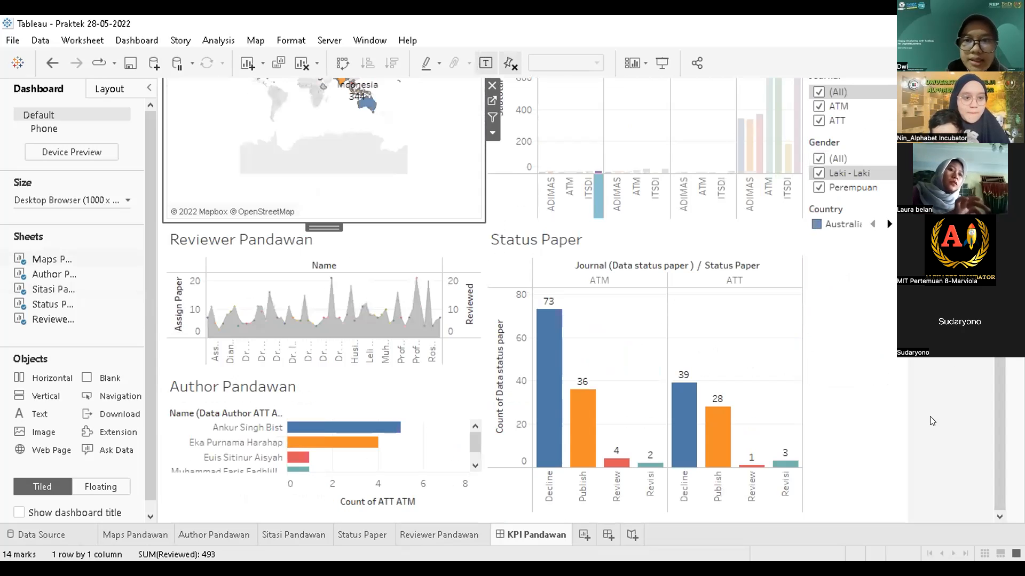
pyautogui.click(890, 420)
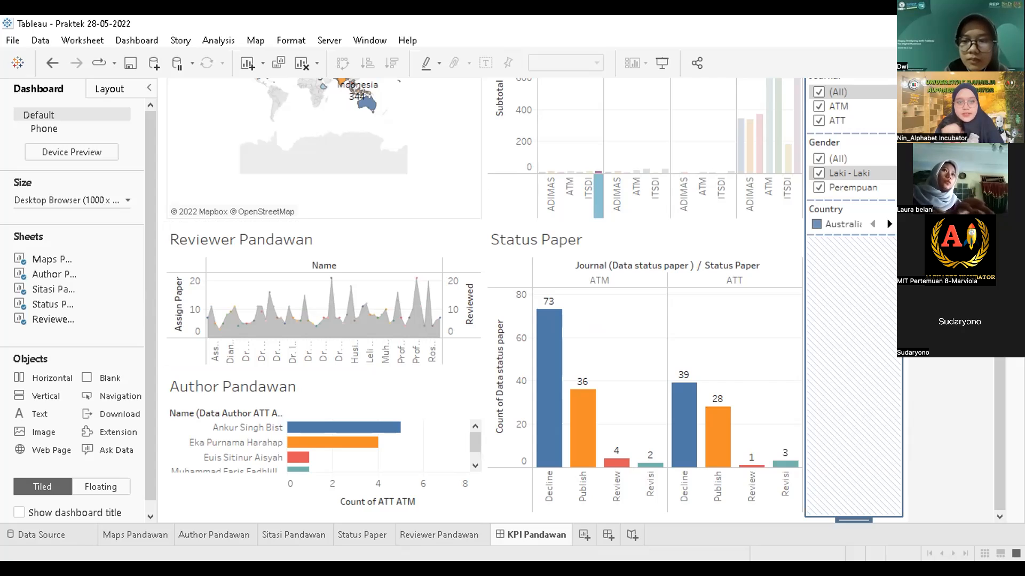
pyautogui.press('Escape')
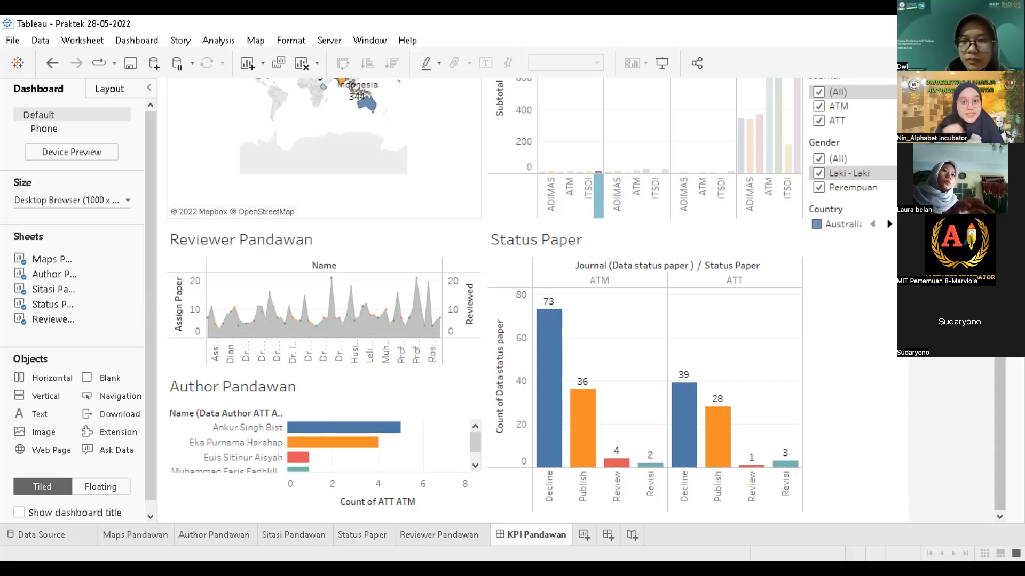
pyautogui.scroll(3, 361, 338)
pyautogui.click(361, 338)
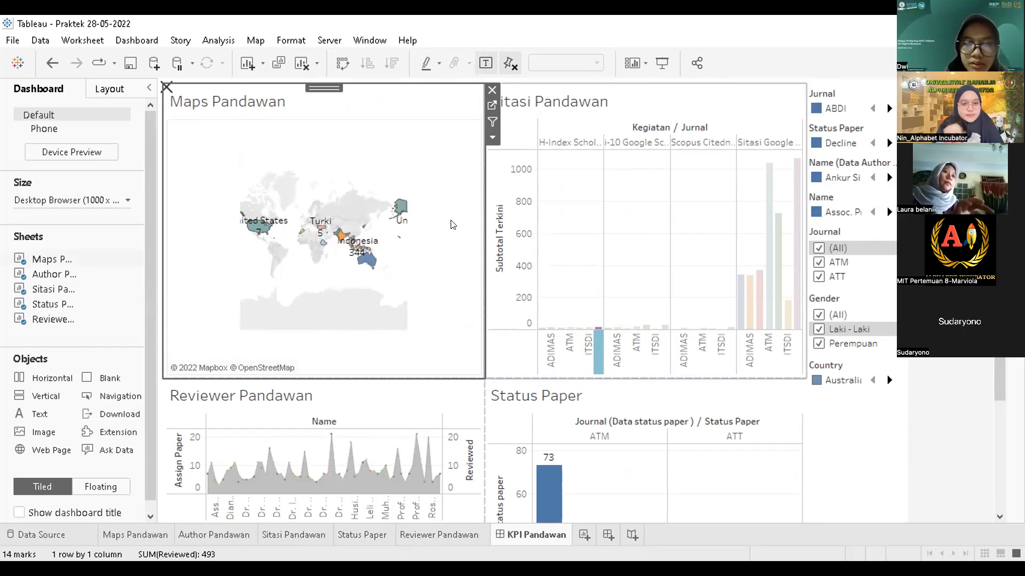
# Step: Shrink the Maps Pandawan pane from the right and bottom, widening Sitasi and heightening Reviewer and Status Paper
pyautogui.click(908, 393)
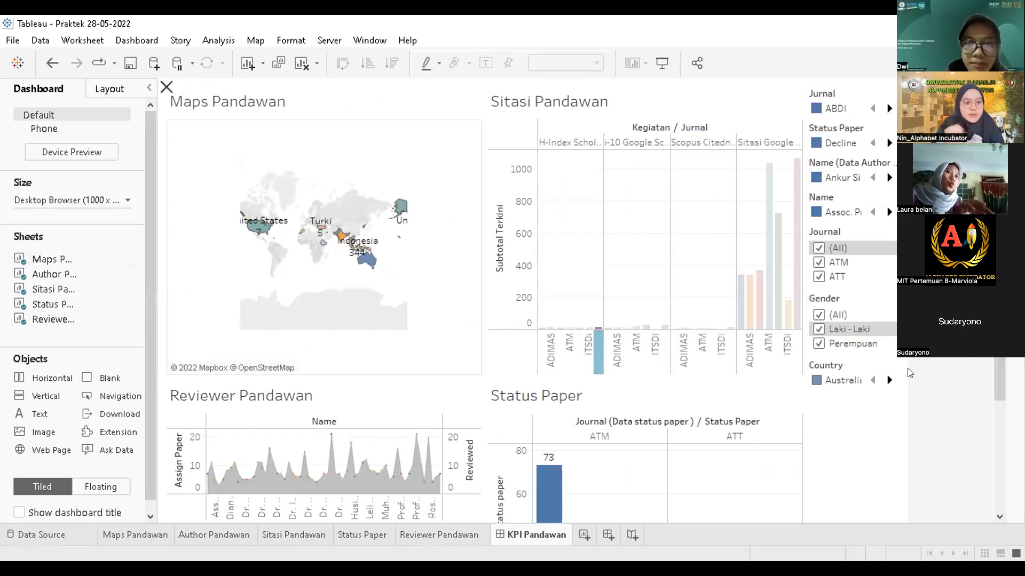
pyautogui.click(308, 181)
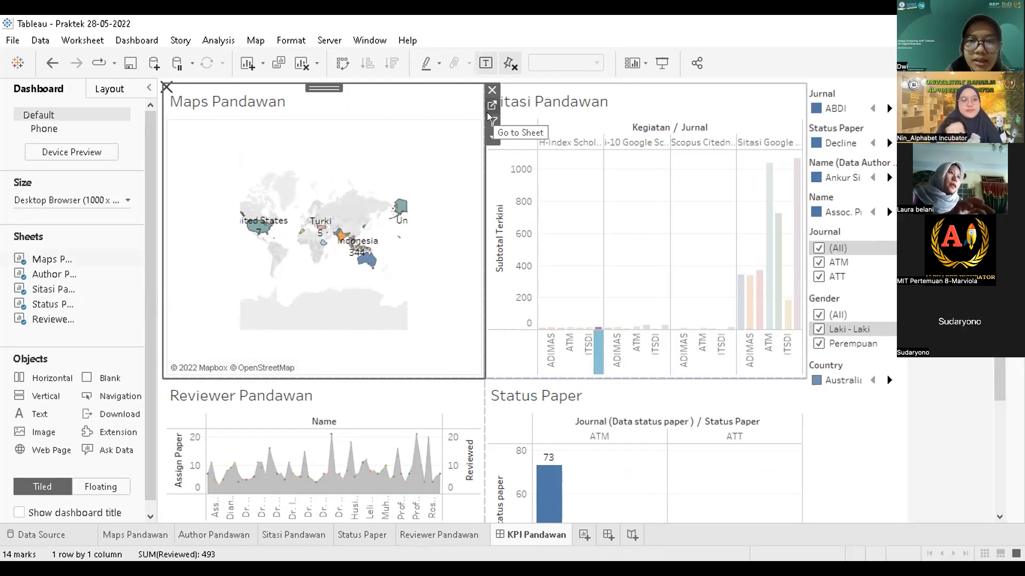
pyautogui.click(478, 141)
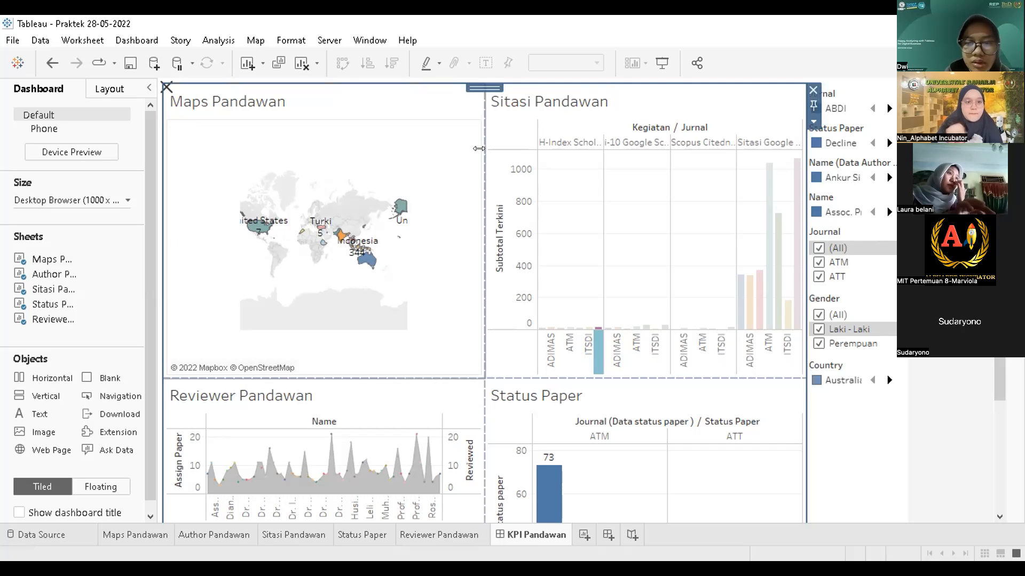
pyautogui.click(477, 125)
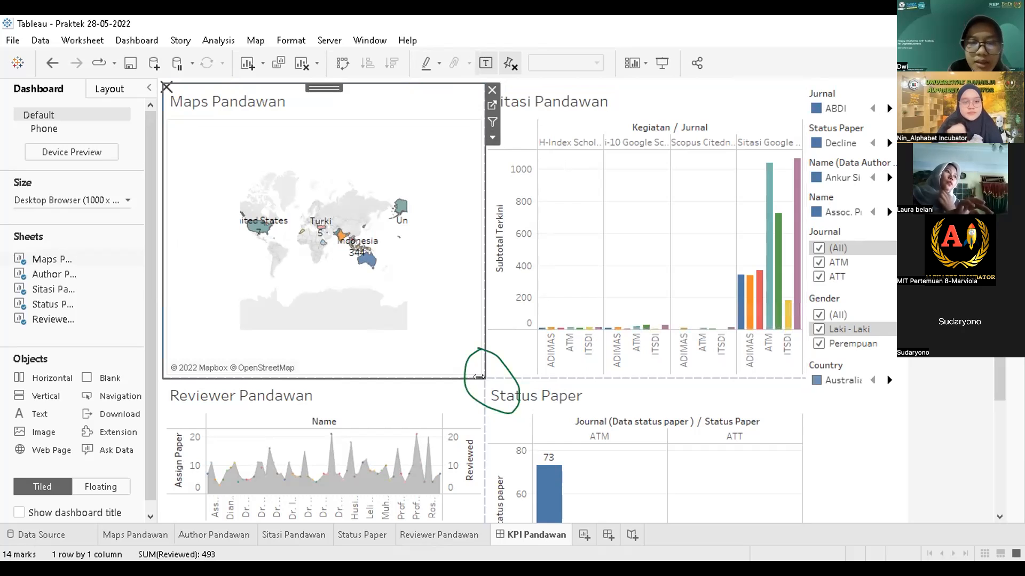
pyautogui.moveTo(477, 373); pyautogui.dragTo(438, 365)
pyautogui.click(534, 371)
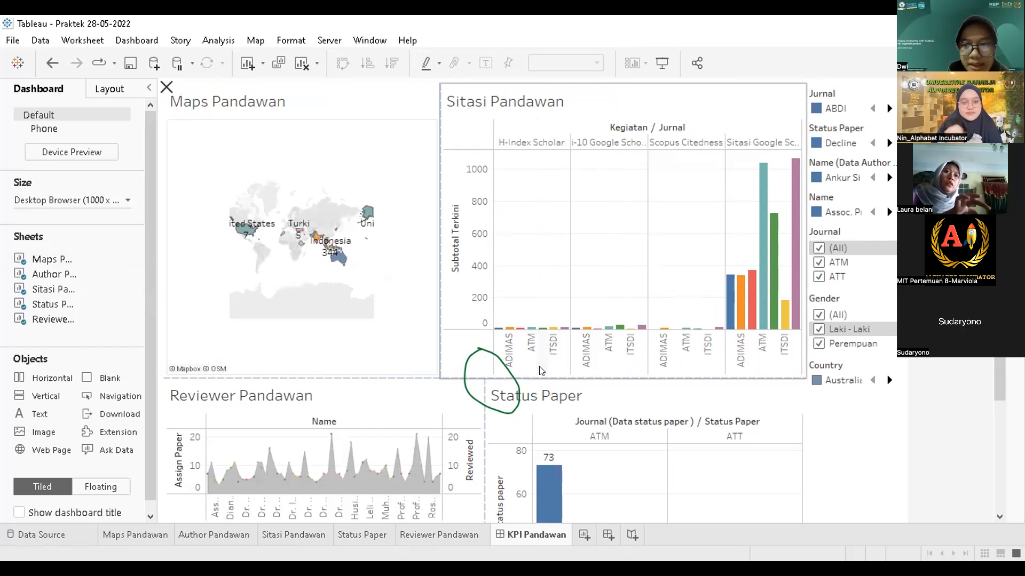
pyautogui.click(335, 365)
pyautogui.moveTo(328, 372); pyautogui.dragTo(319, 335)
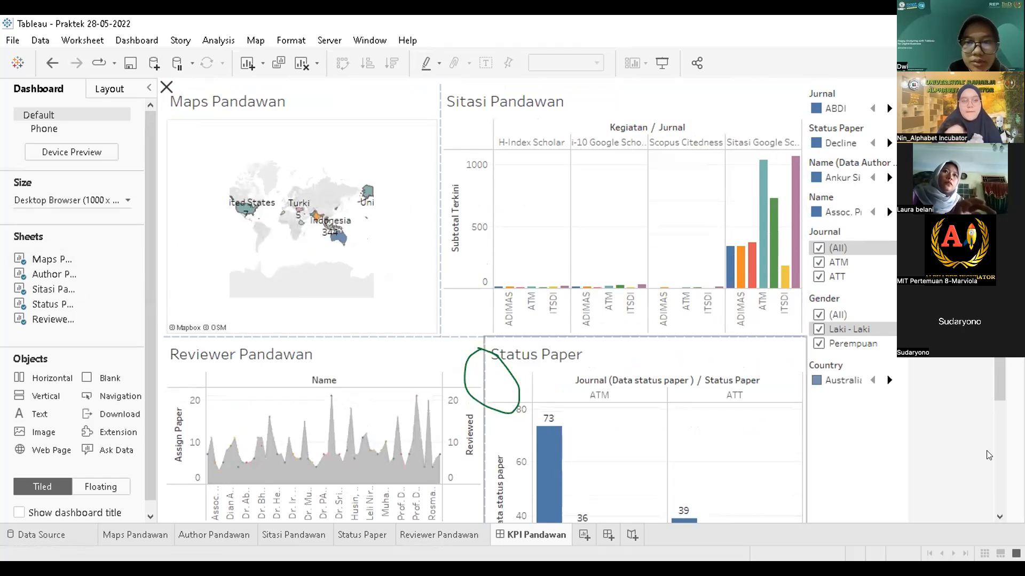
# Step: Pull the Status Paper zone's right edge left so the filter legend panel beside it widens
pyautogui.scroll(-5, 587, 385)
pyautogui.click(619, 410)
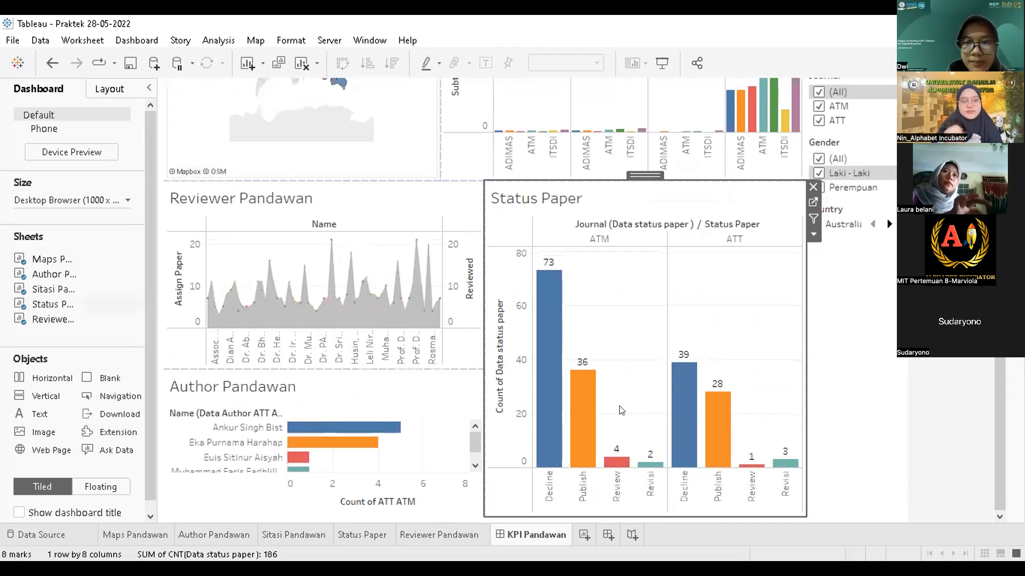
pyautogui.click(586, 509)
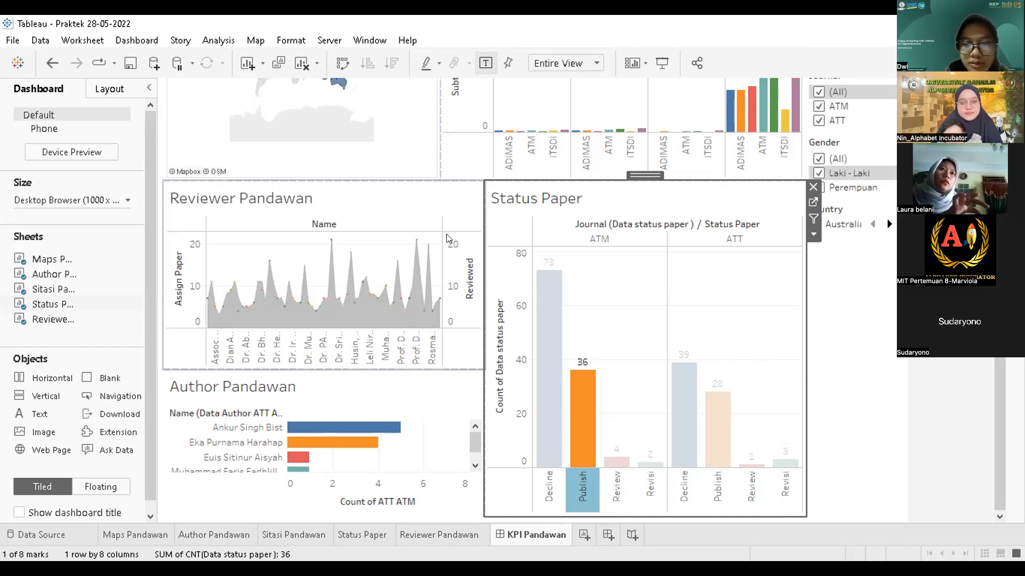
pyautogui.click(372, 171)
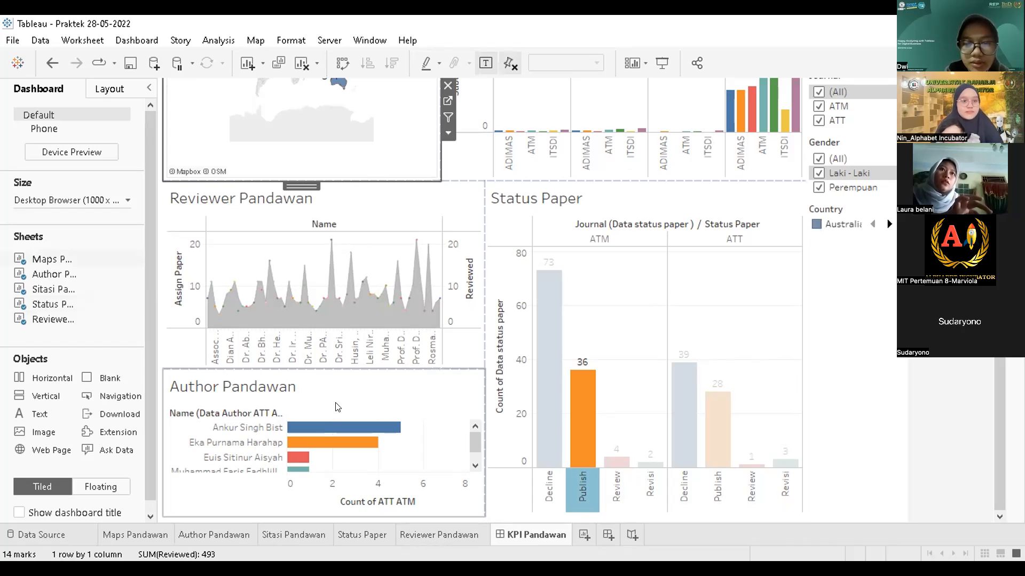
pyautogui.click(575, 405)
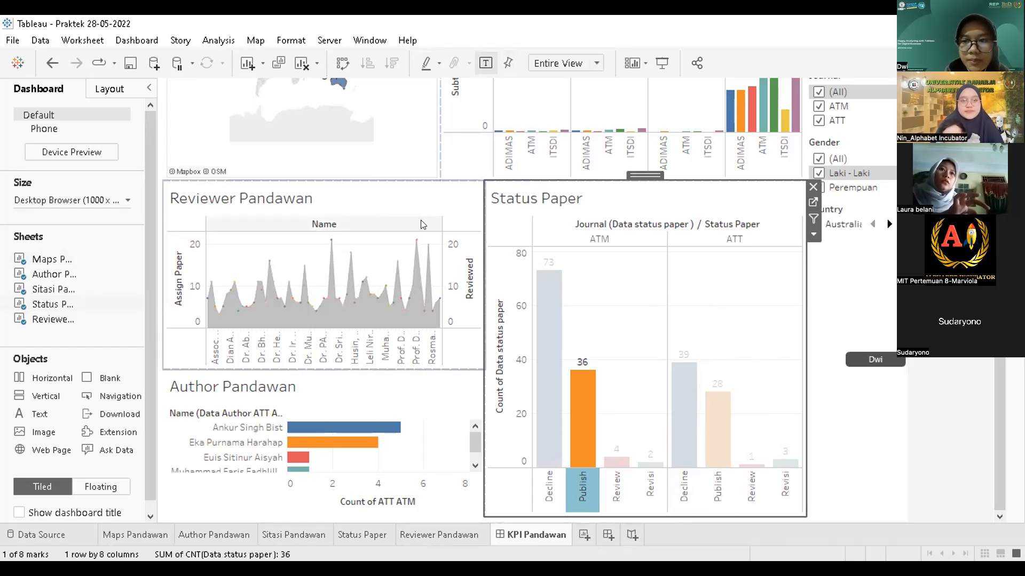
pyautogui.click(687, 412)
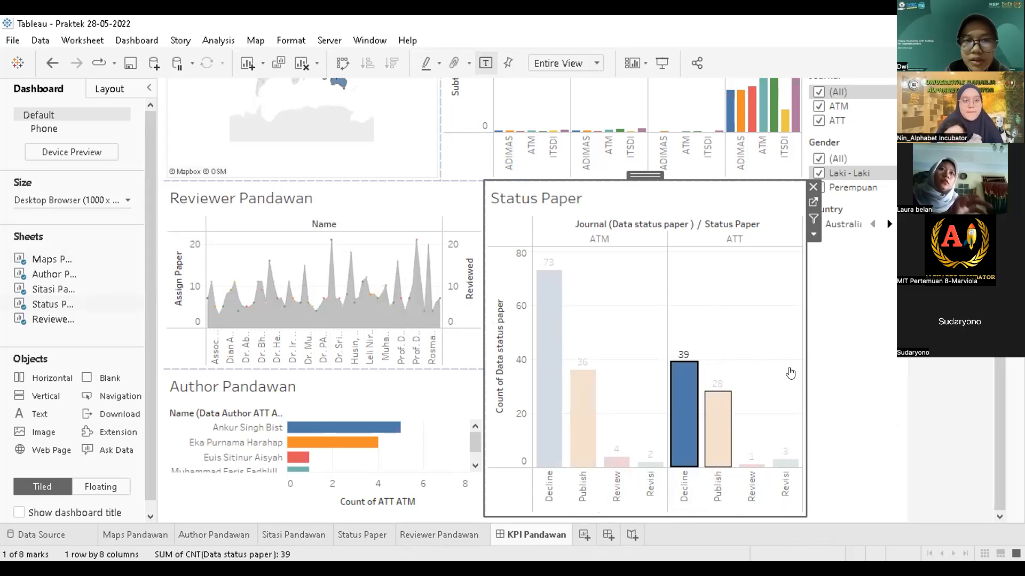
pyautogui.click(798, 367)
pyautogui.moveTo(799, 367); pyautogui.dragTo(770, 367)
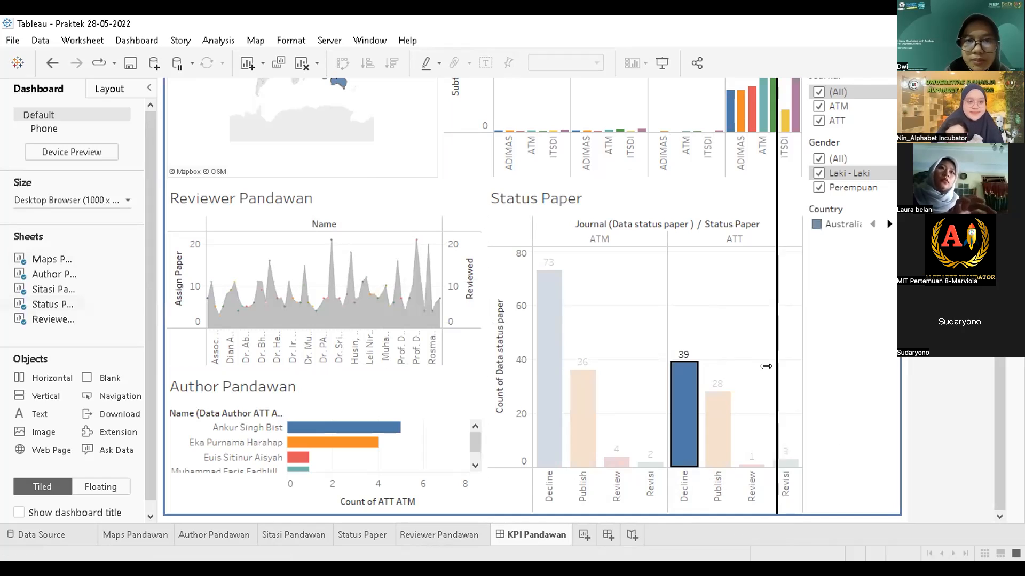
pyautogui.click(710, 502)
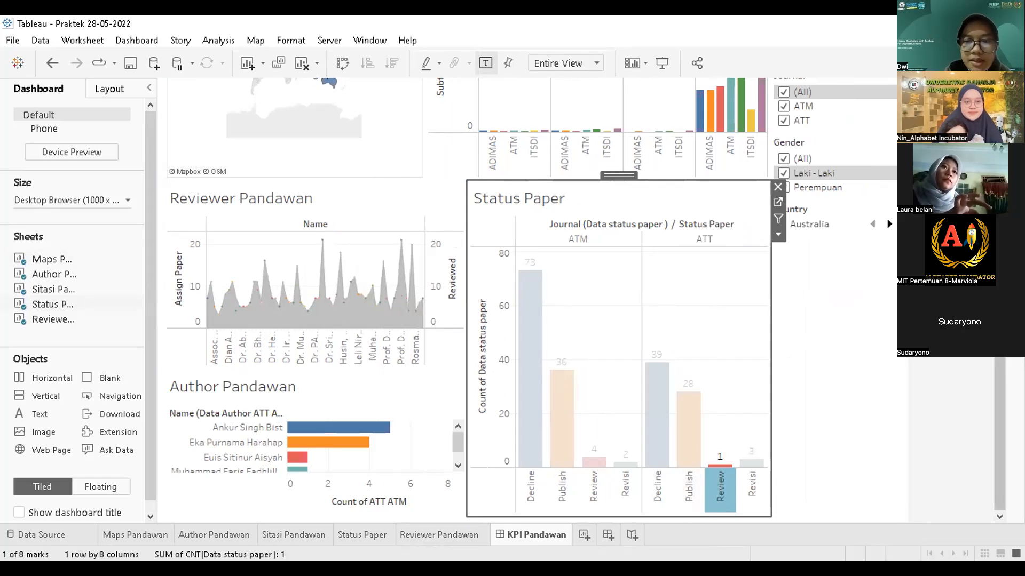
pyautogui.scroll(3, 532, 299)
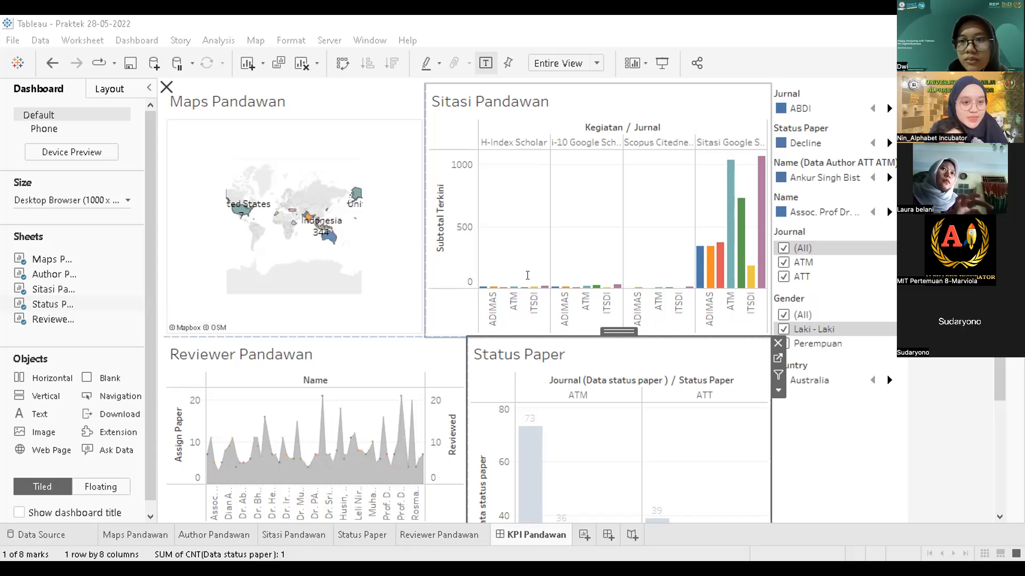
# Step: Zoom the Maps Pandawan map in three levels around its centre
pyautogui.click(356, 222)
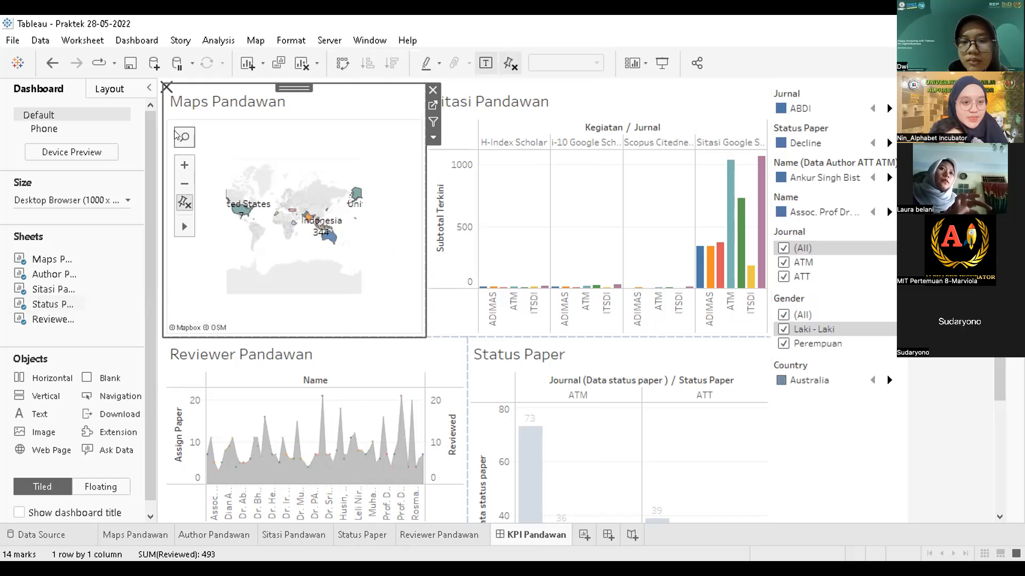
pyautogui.click(184, 137)
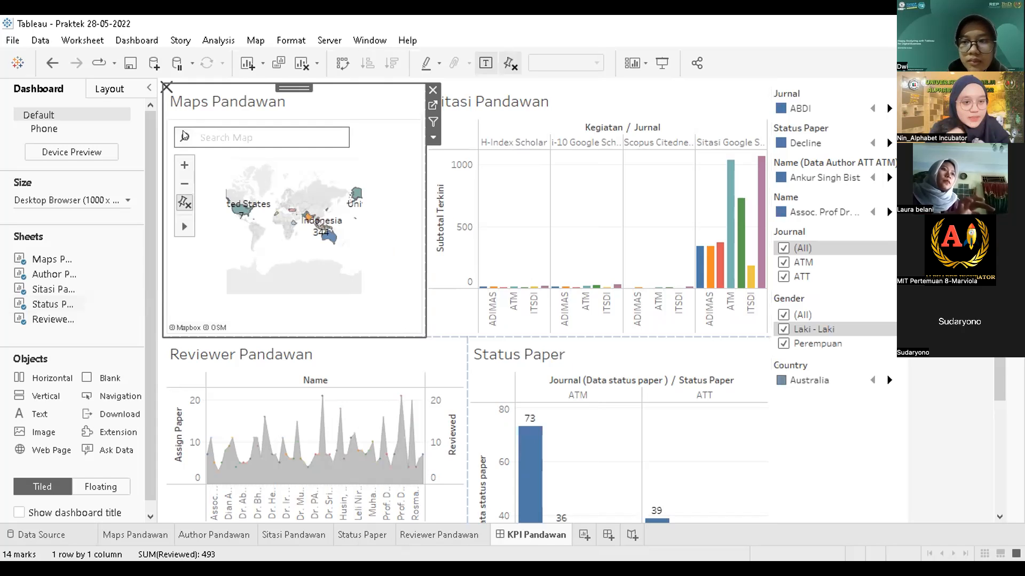
pyautogui.click(184, 165)
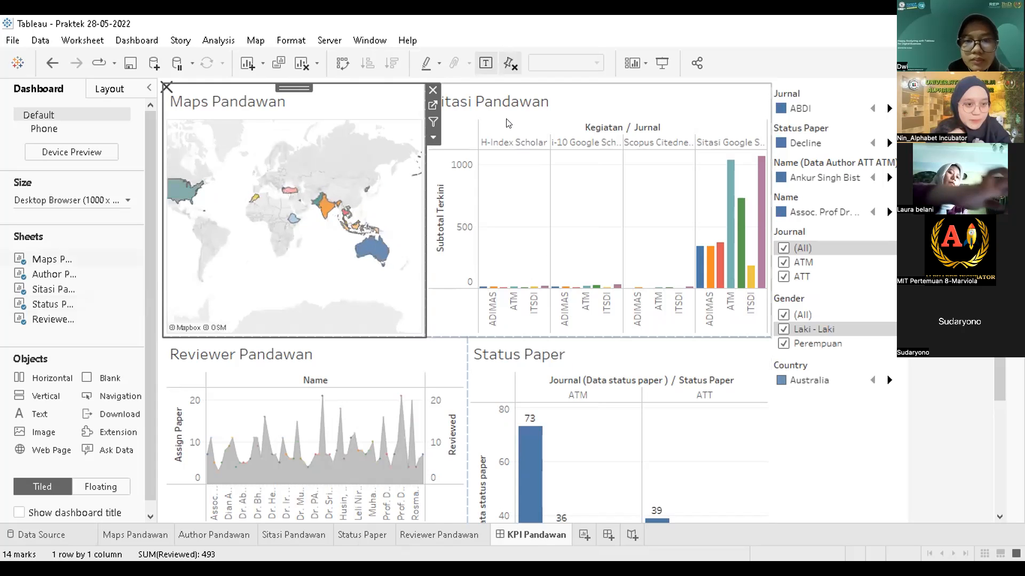
pyautogui.click(184, 166)
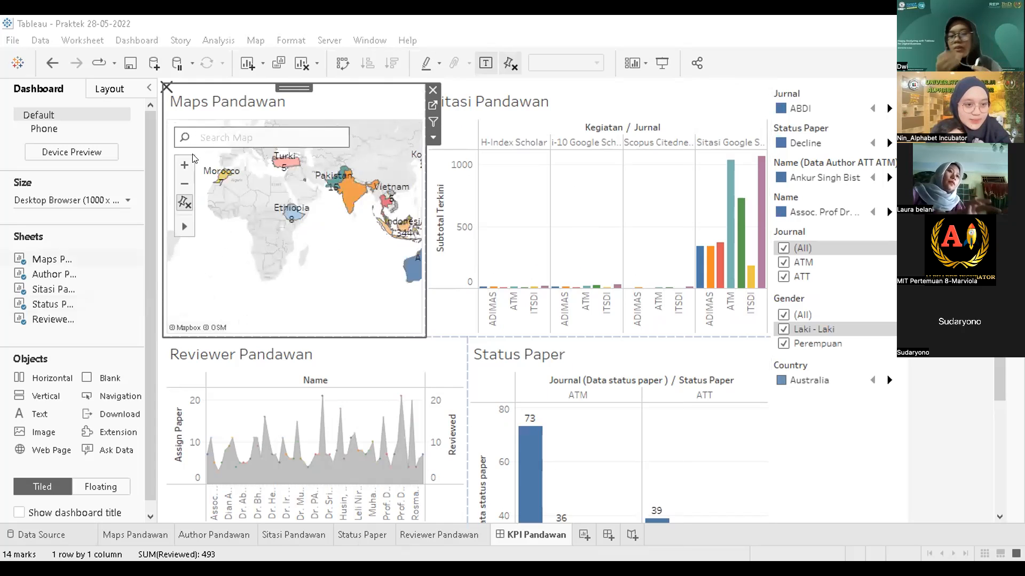
pyautogui.click(184, 166)
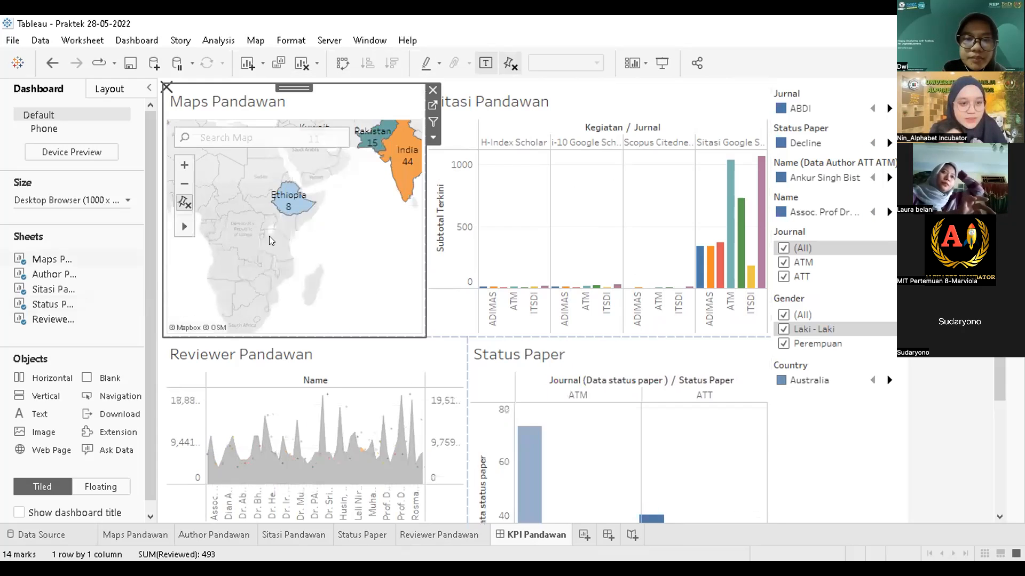
# Step: Widen Maps Pandawan to the right, narrowing Sitasi Pandawan, then zoom the map back out
pyautogui.moveTo(419, 215); pyautogui.dragTo(479, 223)
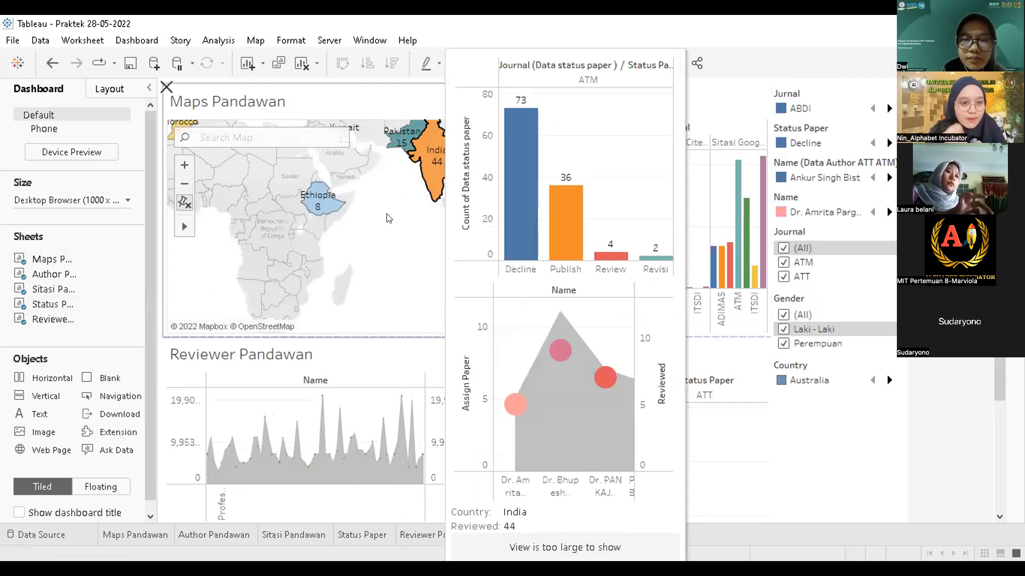
pyautogui.click(388, 216)
pyautogui.moveTo(479, 225); pyautogui.dragTo(536, 236)
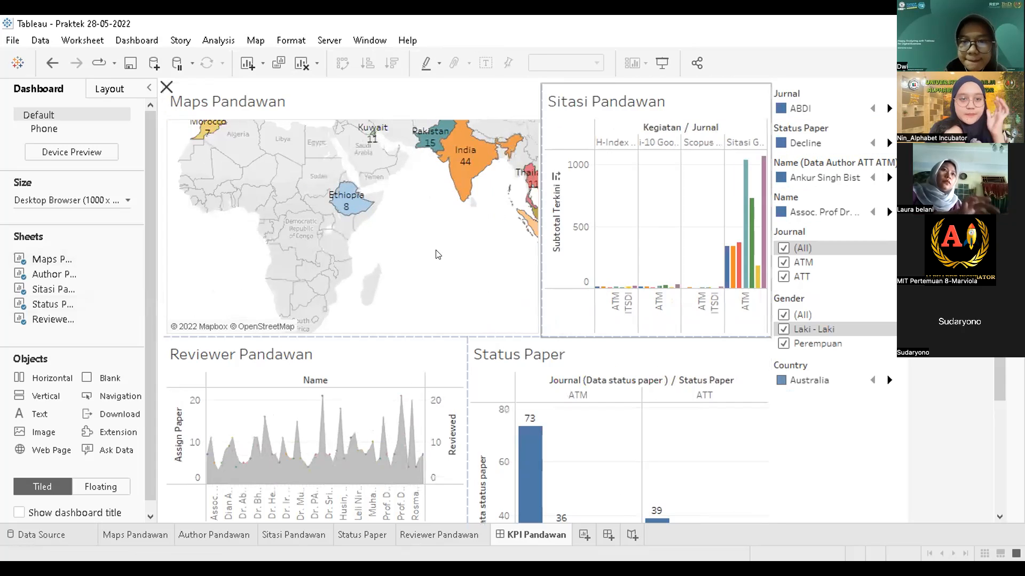
pyautogui.click(295, 200)
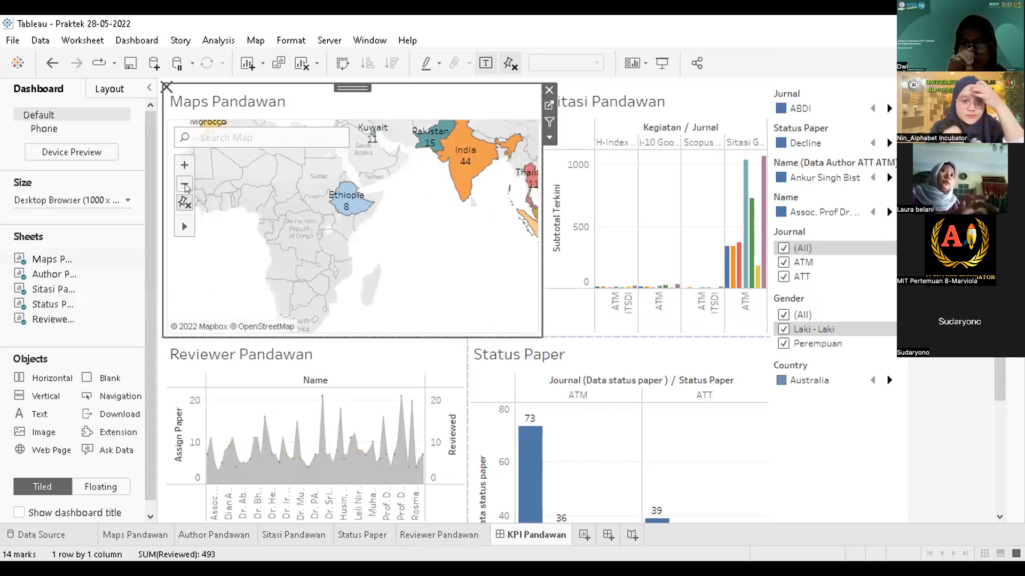
pyautogui.click(185, 186)
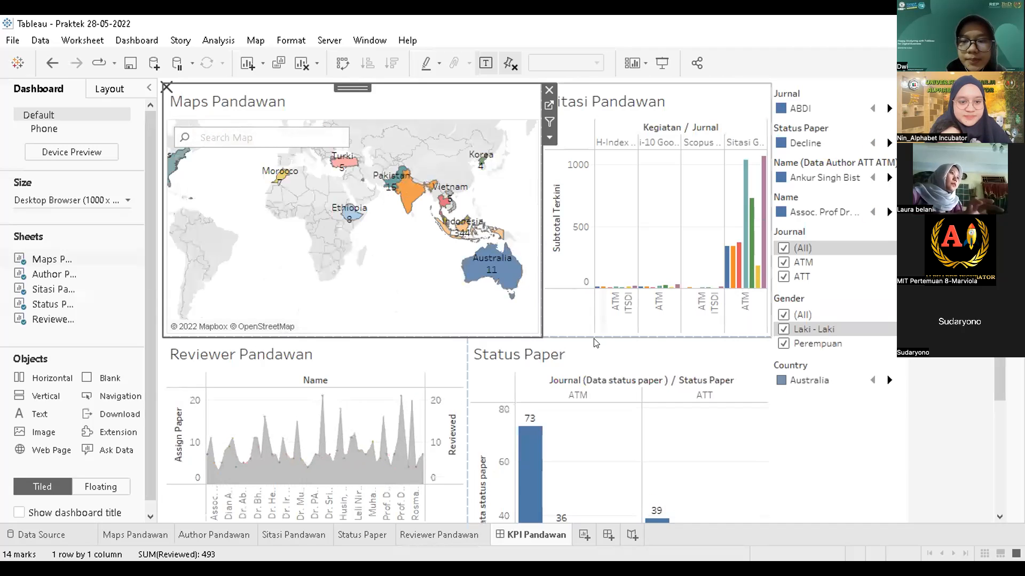
pyautogui.click(552, 390)
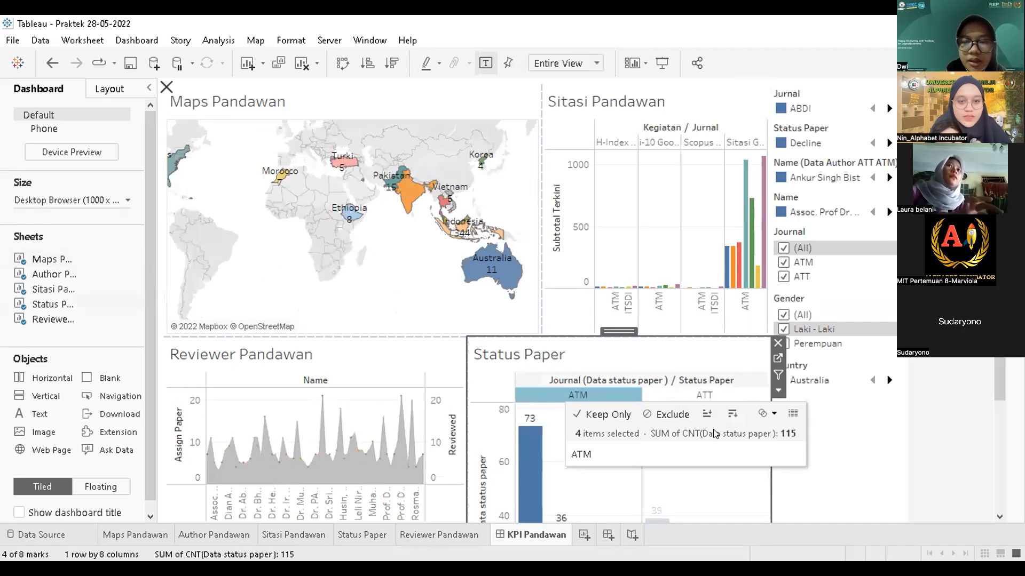
# Step: Move the Status Paper–filters divider further left so the filter legend column gets wider
pyautogui.scroll(-5, 999, 382)
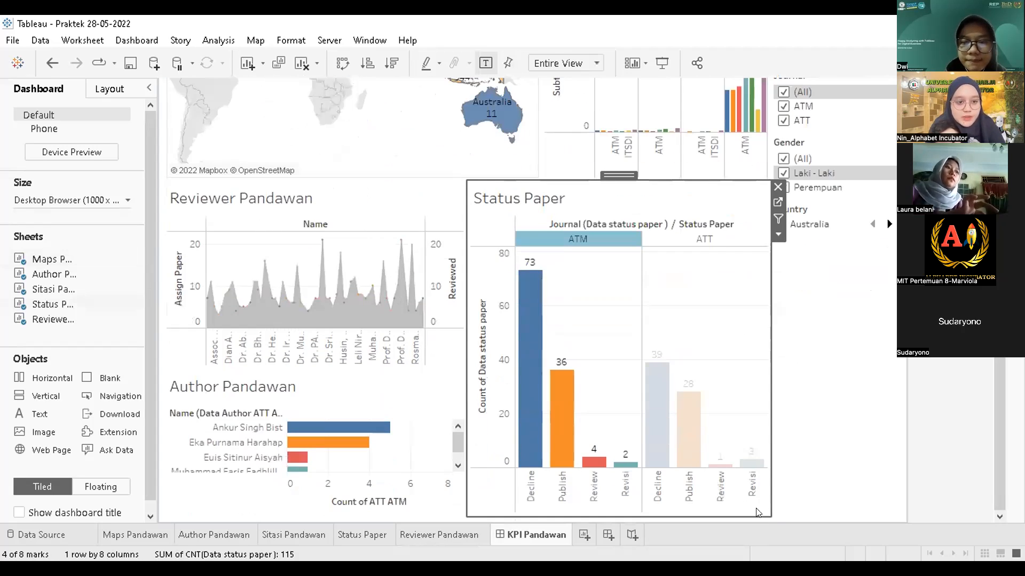
pyautogui.moveTo(770, 487); pyautogui.dragTo(745, 486)
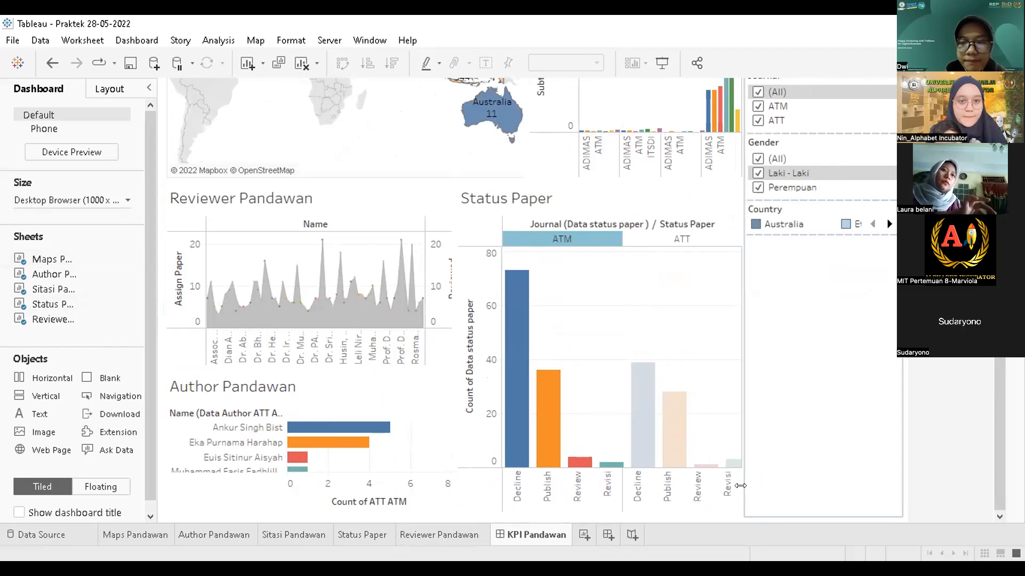
pyautogui.click(594, 511)
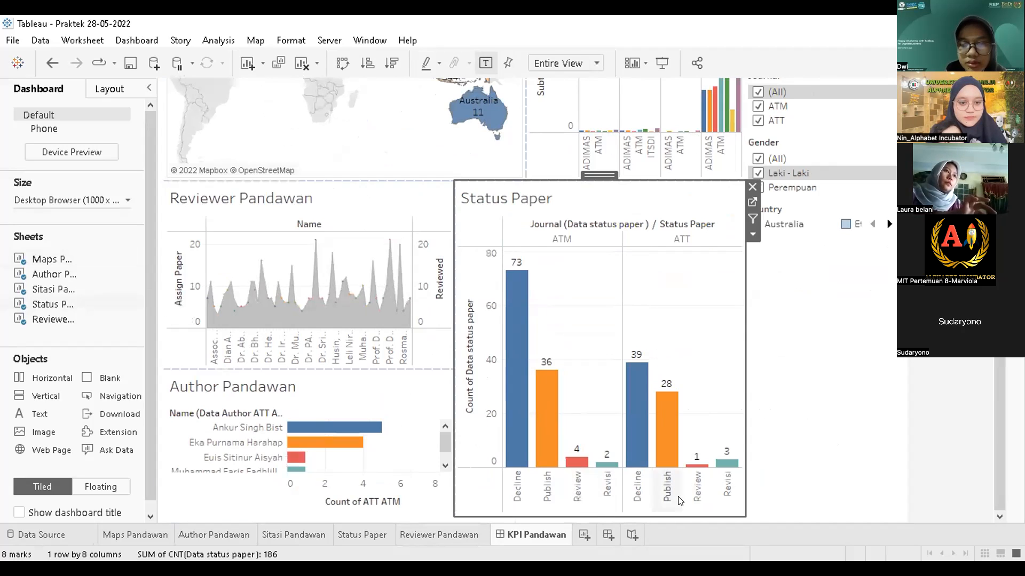
pyautogui.click(762, 478)
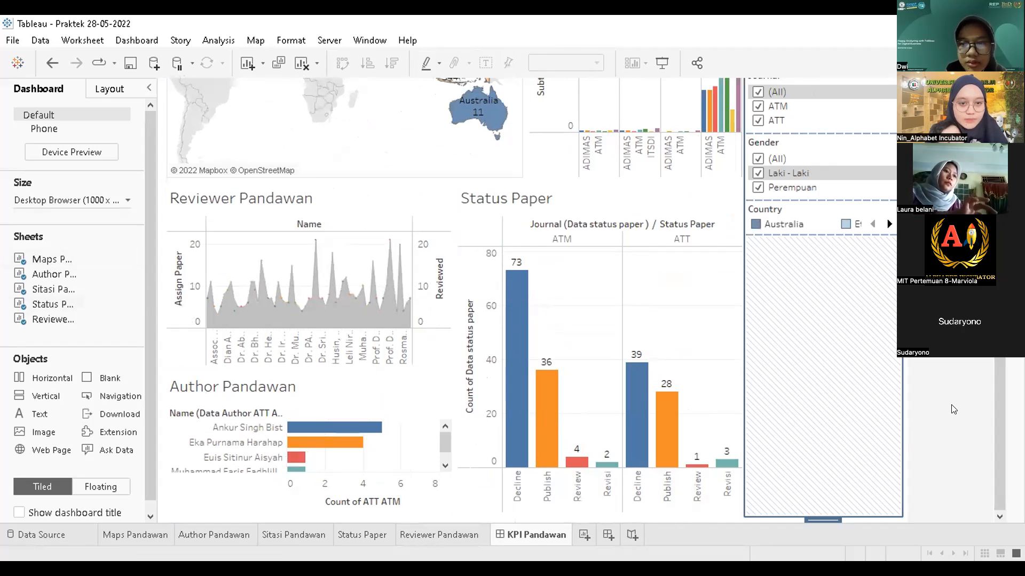
pyautogui.click(906, 416)
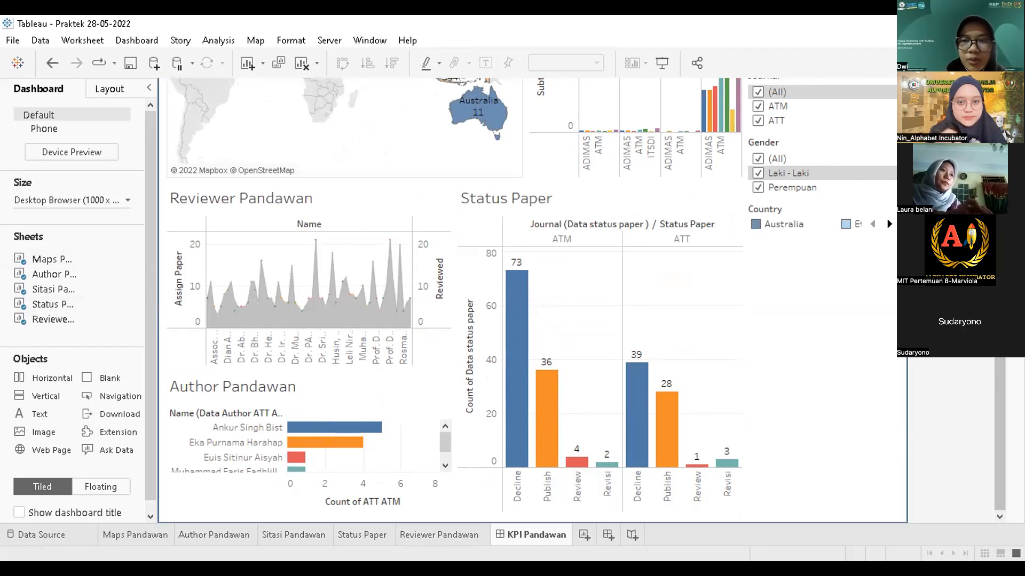
pyautogui.scroll(3, 1000, 427)
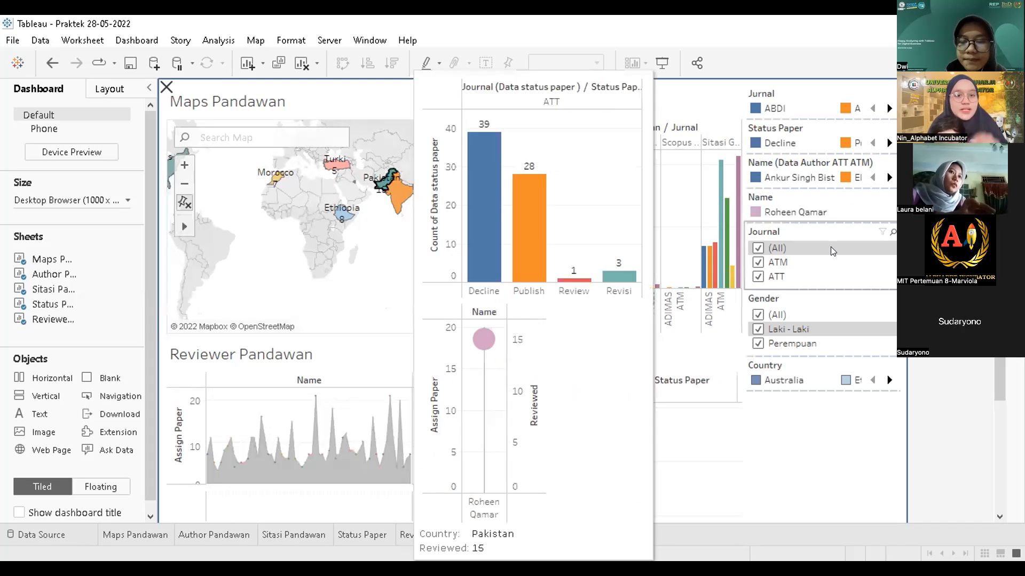
pyautogui.click(375, 166)
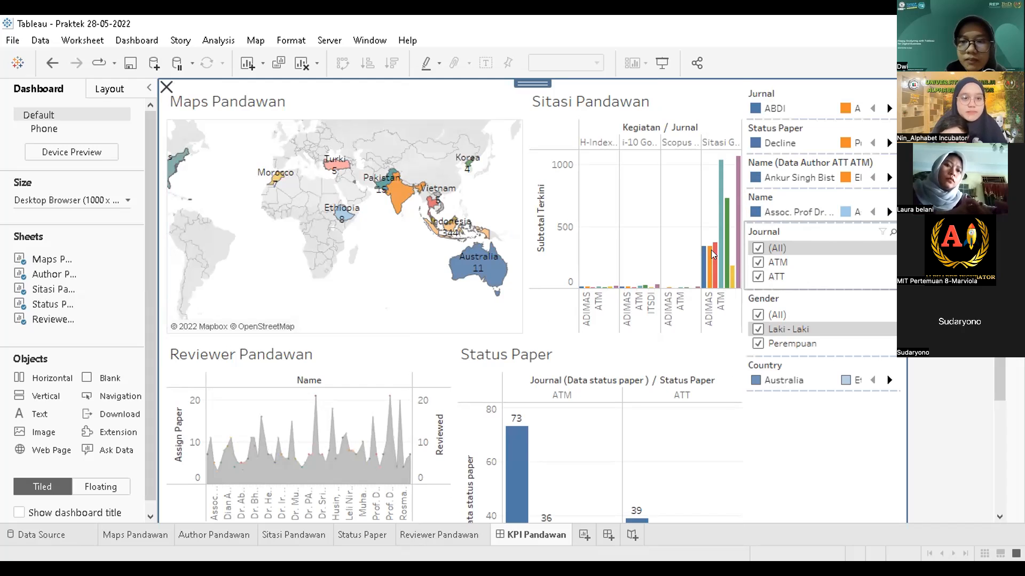
pyautogui.moveTo(616, 284)
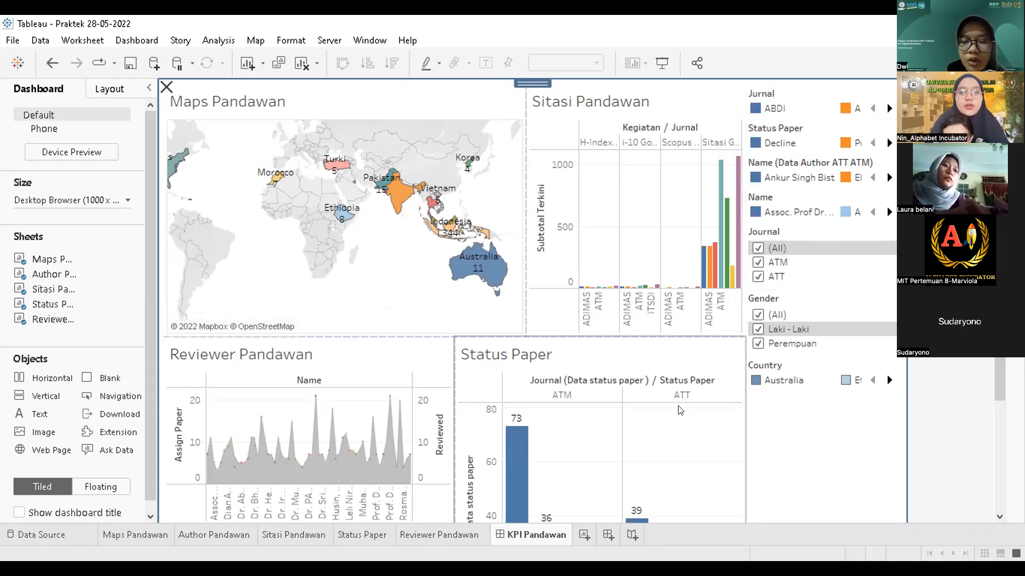
pyautogui.moveTo(543, 509)
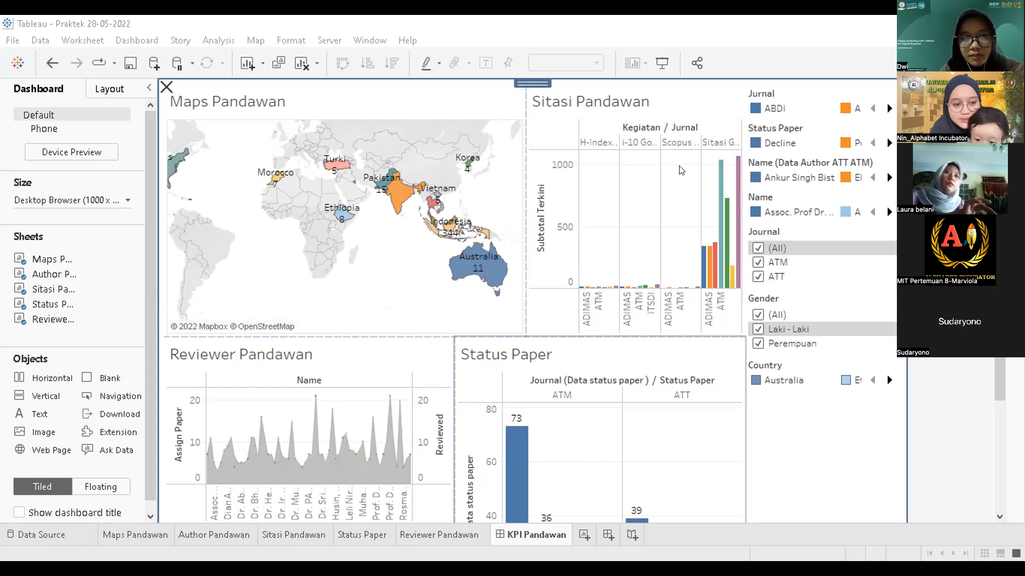
pyautogui.click(709, 144)
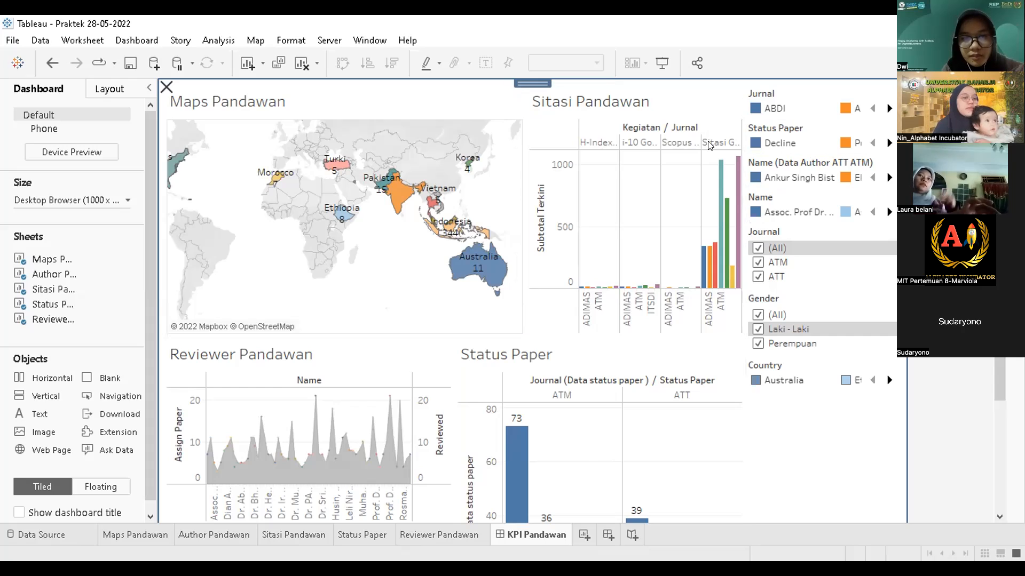
pyautogui.click(585, 384)
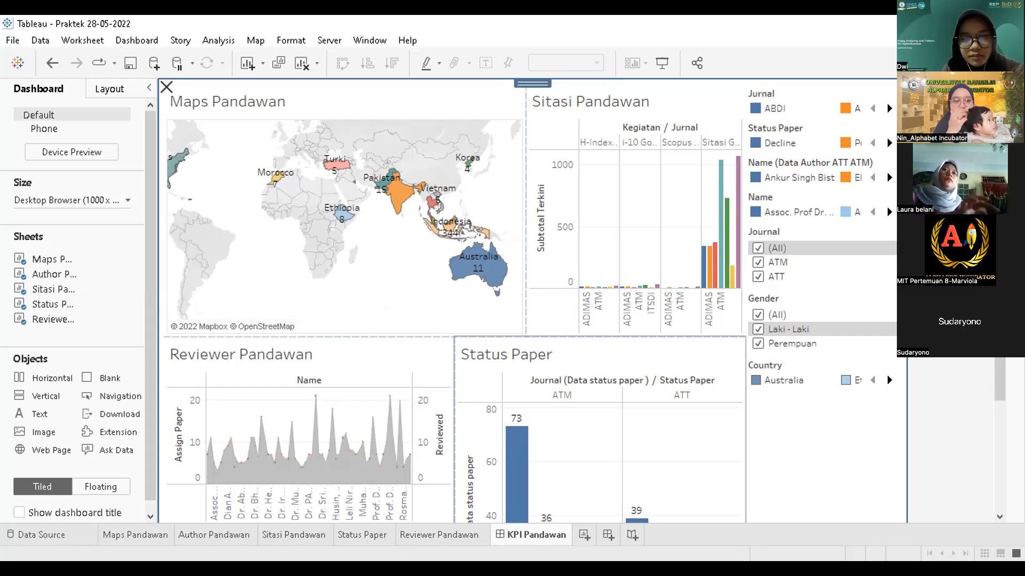
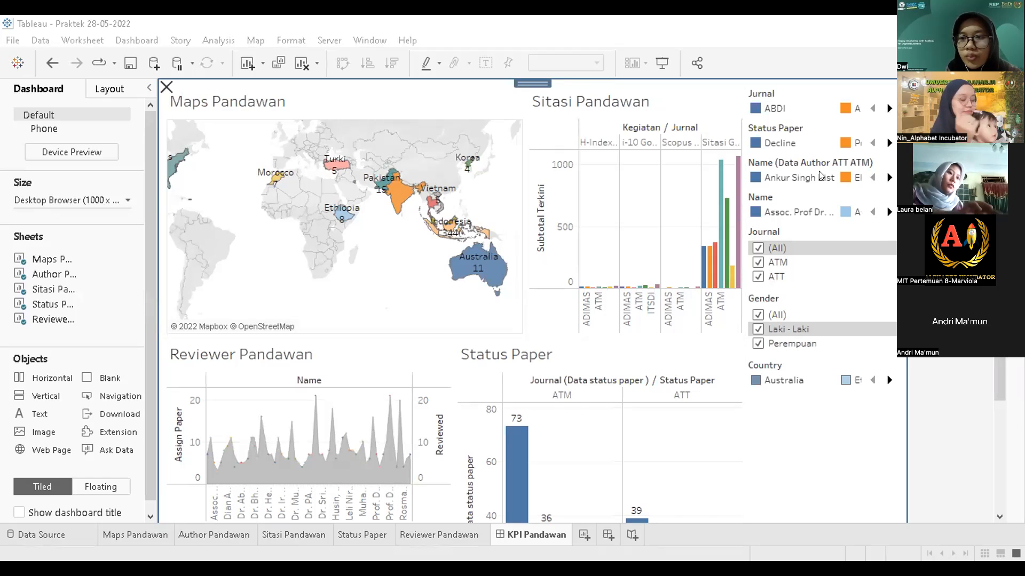
# Step: Switch to the 'Happy Analyzing with Tableau' web page showing the ATT and ATM logos
pyautogui.hotkey('alt', 'Tab')
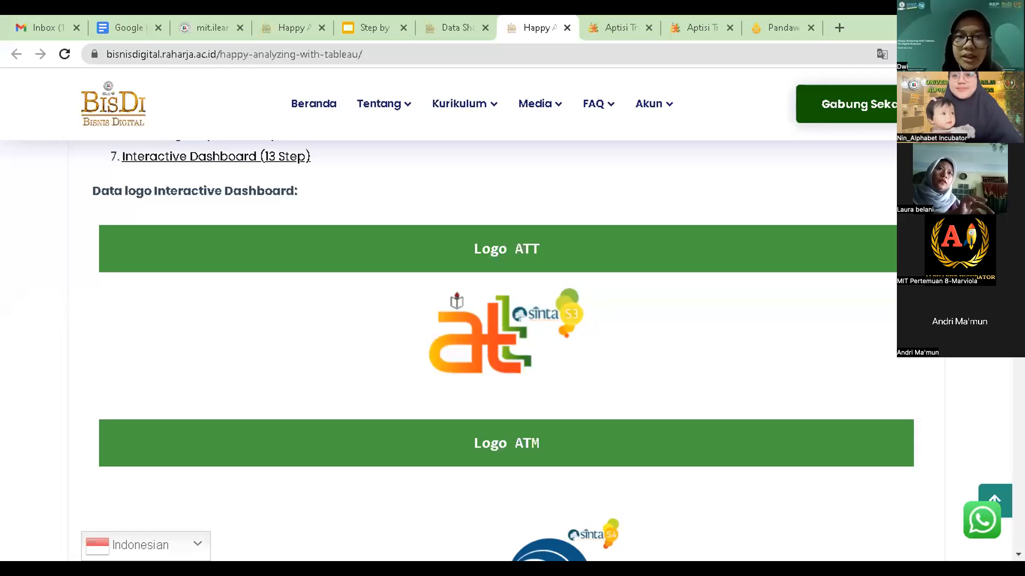
# Step: Finish reviewing the logo section and return to Tableau's Dashboard 1
pyautogui.moveTo(654, 104)
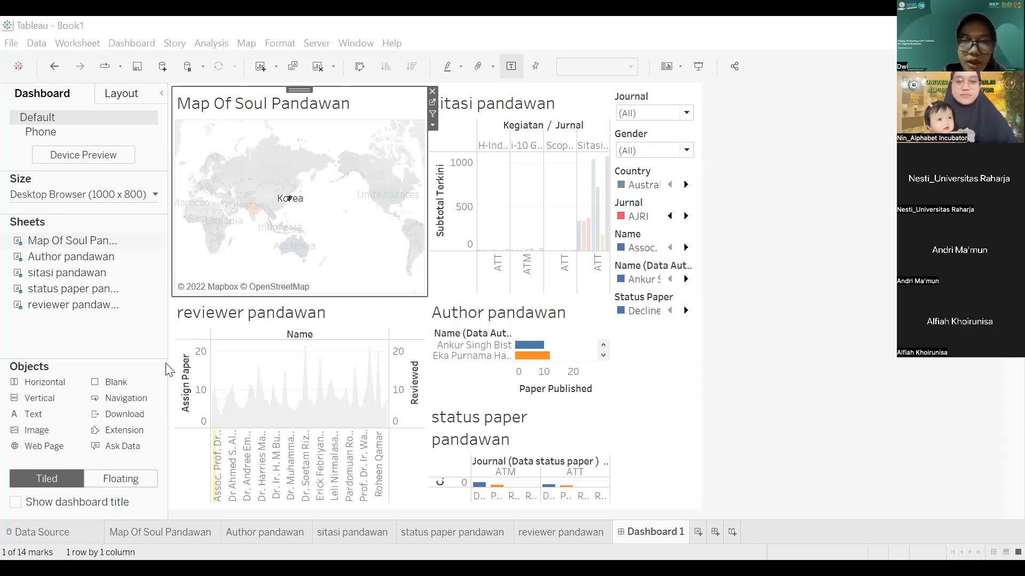
# Step: Clear the Ethiopia highlight on the map and select the reviewer pandawan sheet
pyautogui.click(721, 342)
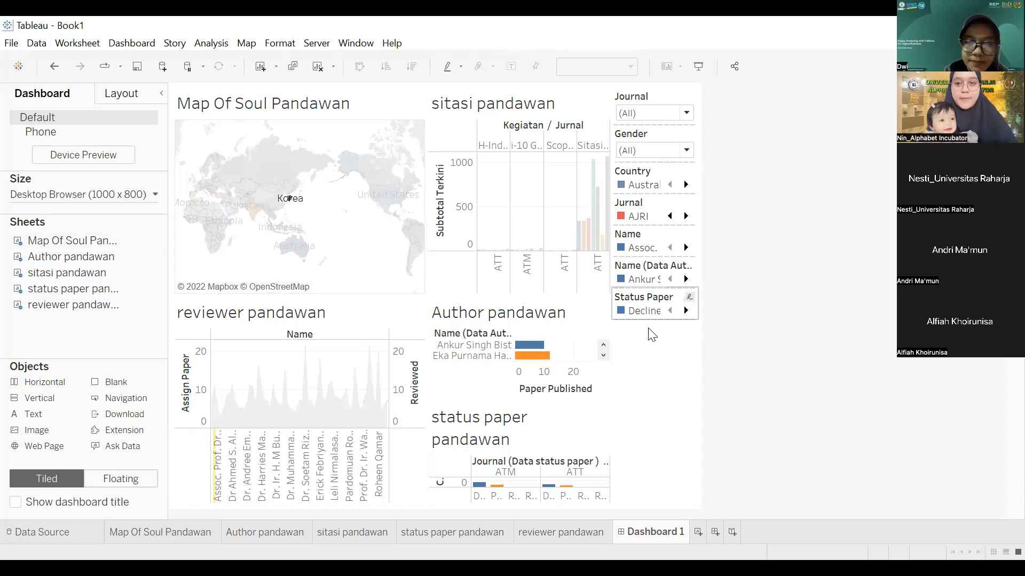
pyautogui.click(520, 363)
pyautogui.moveTo(521, 367)
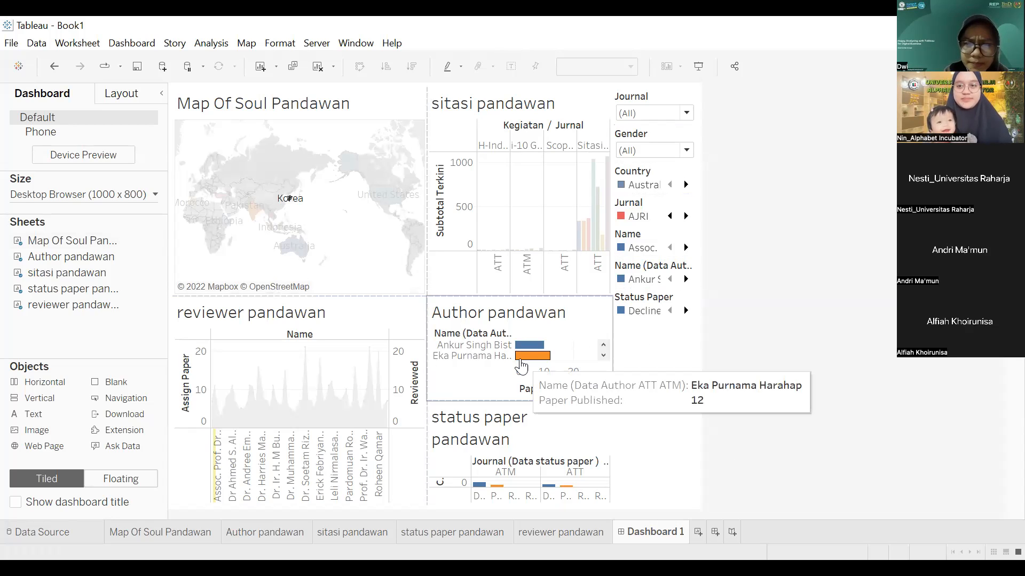
pyautogui.click(1002, 431)
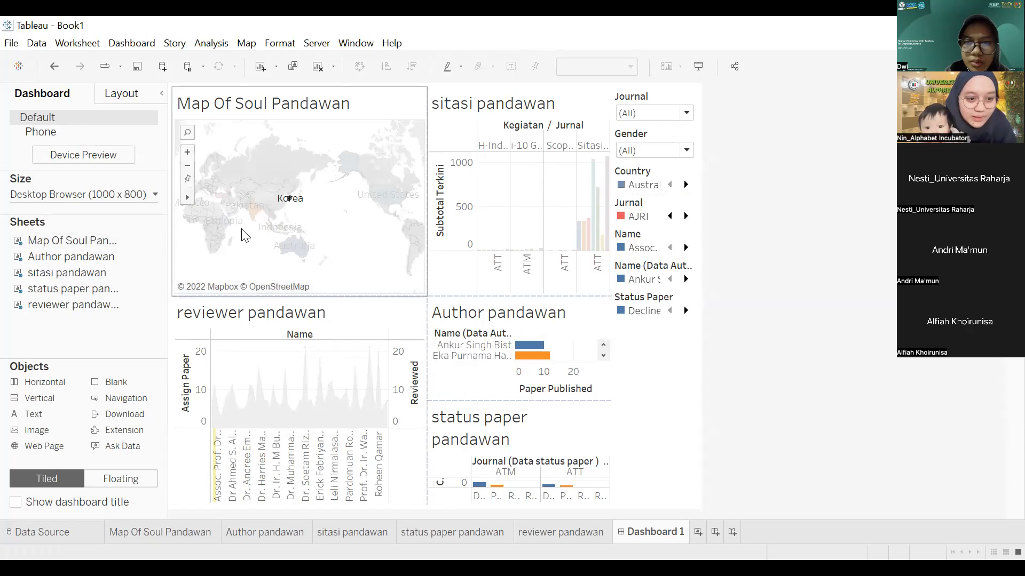
pyautogui.click(351, 225)
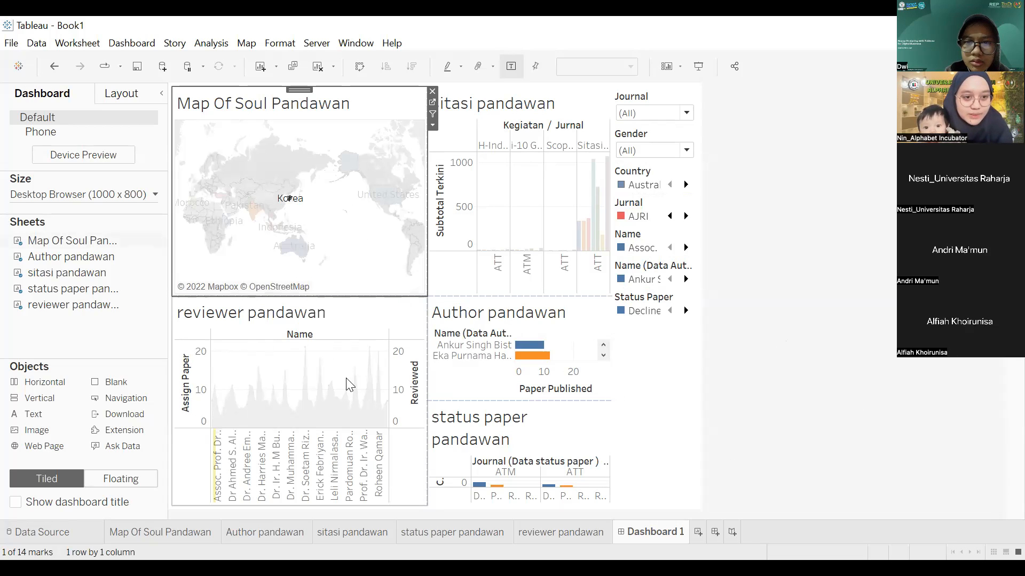
pyautogui.click(348, 384)
# Step: Filter the reviewer chart by United States, then Korea, clearing each map selection afterwards
pyautogui.click(372, 203)
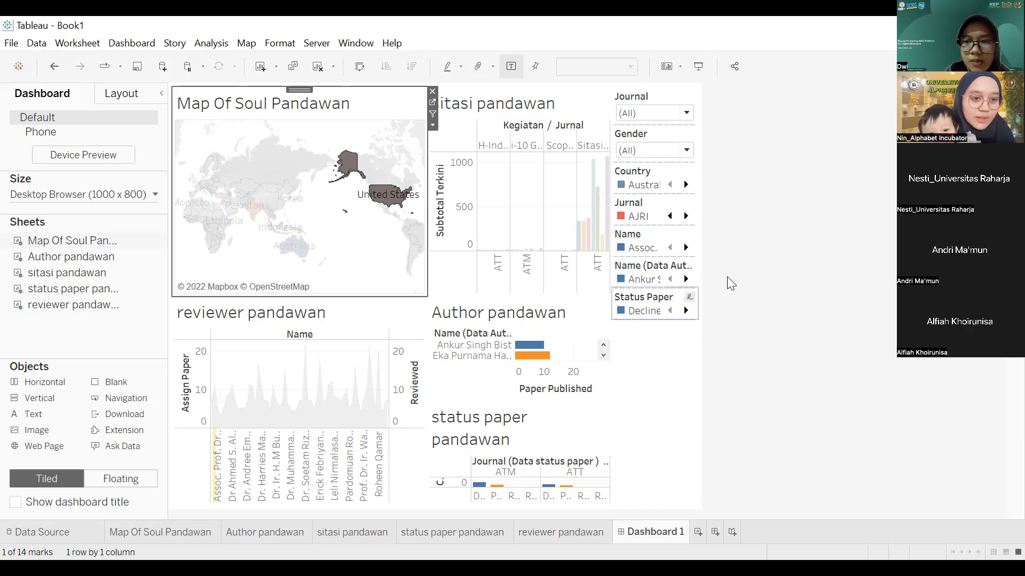
pyautogui.click(288, 176)
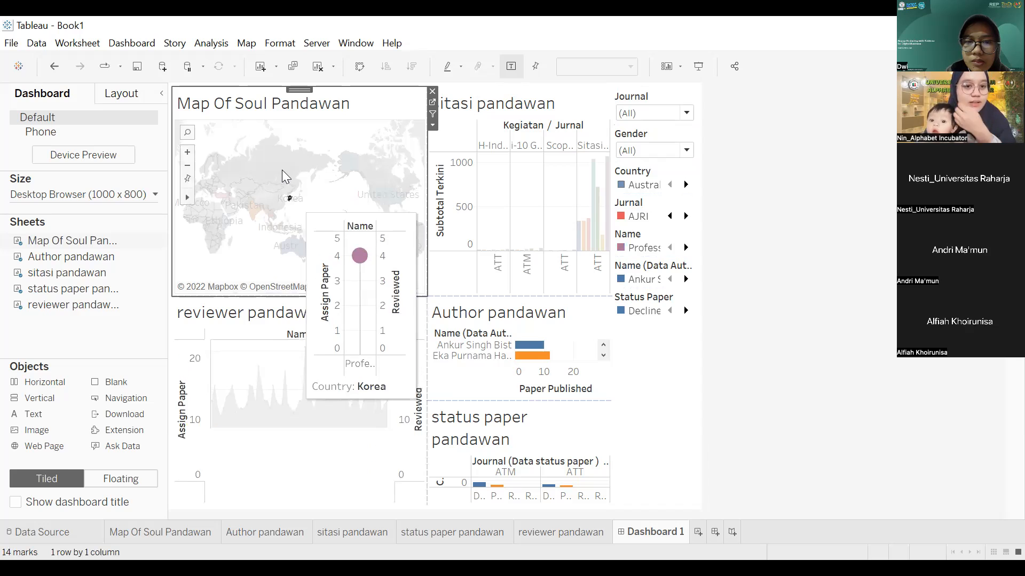
pyautogui.click(298, 200)
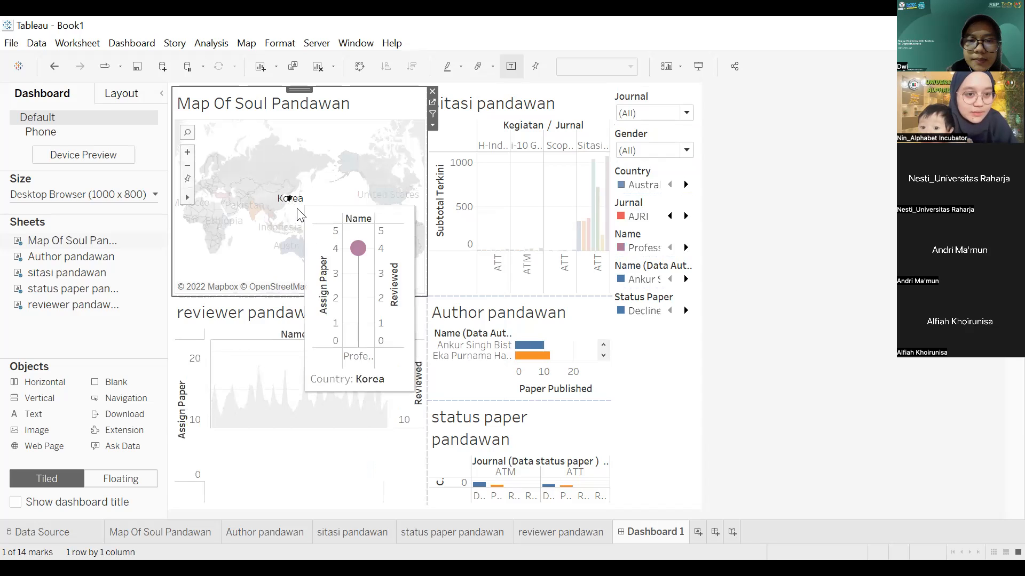
pyautogui.click(289, 198)
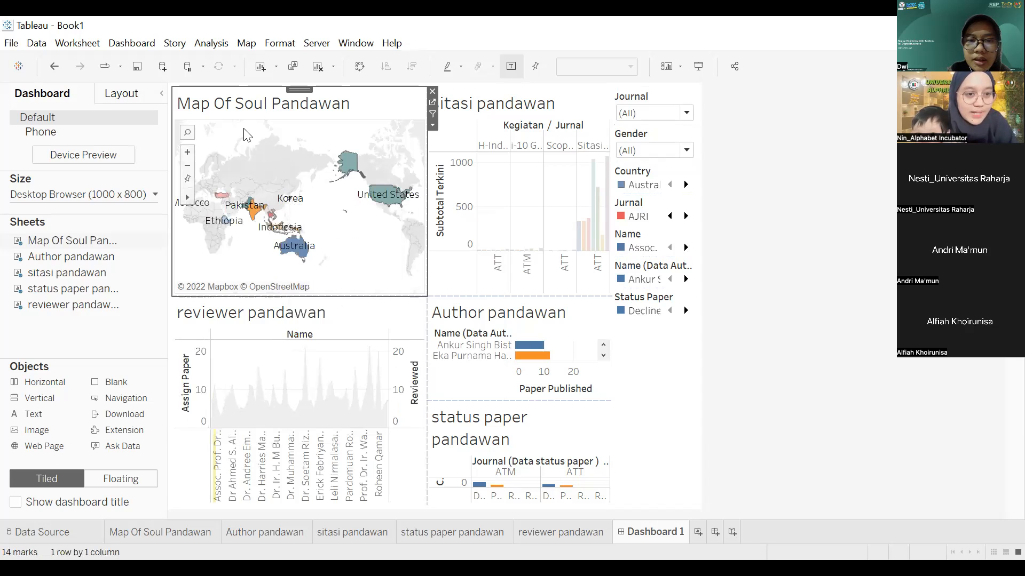
# Step: Inspect a reviewer mark and a sitasi pandawan bar, then clear the selection
pyautogui.click(380, 479)
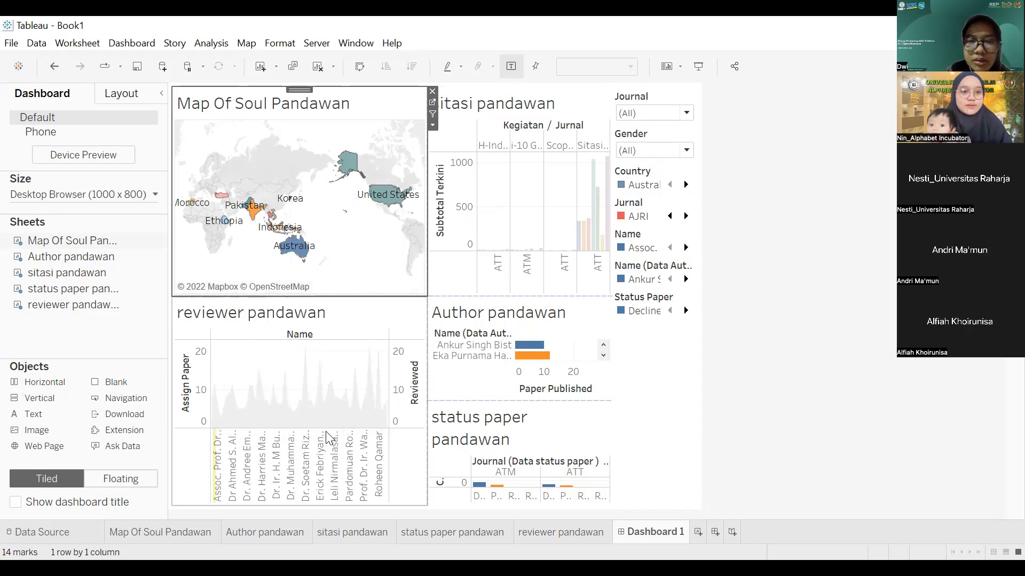
pyautogui.click(366, 430)
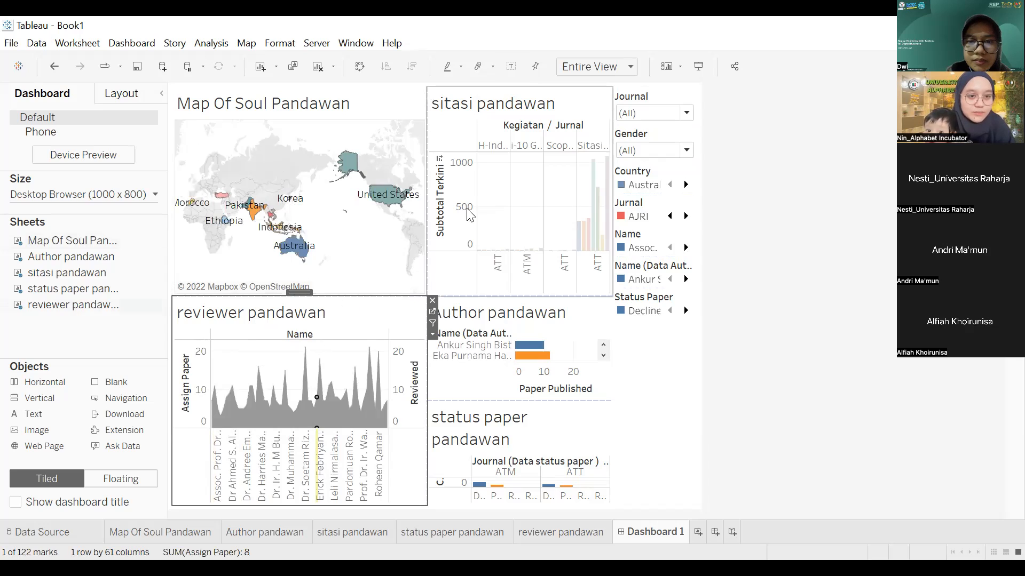
pyautogui.click(583, 238)
pyautogui.click(563, 179)
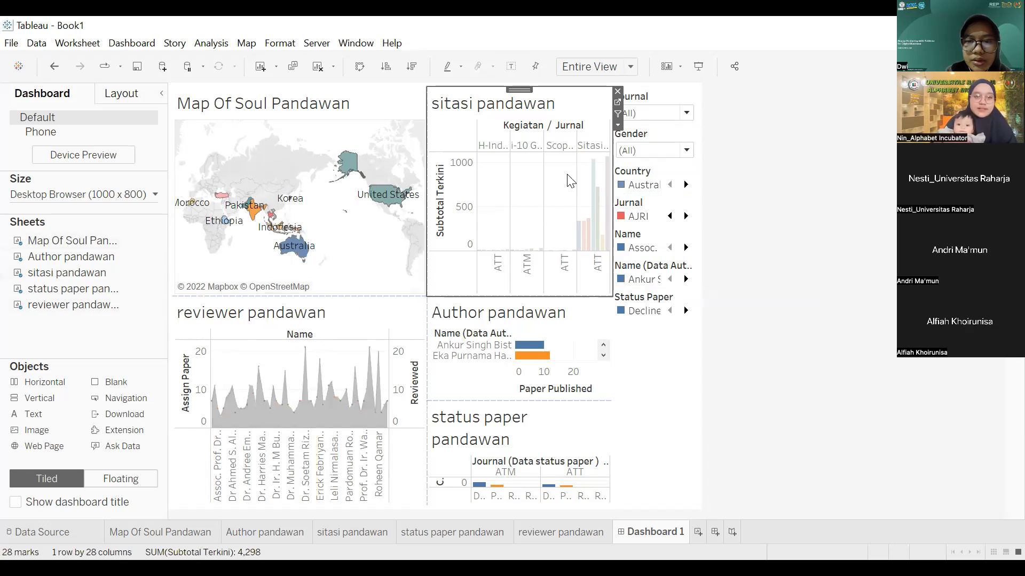
pyautogui.moveTo(591, 182)
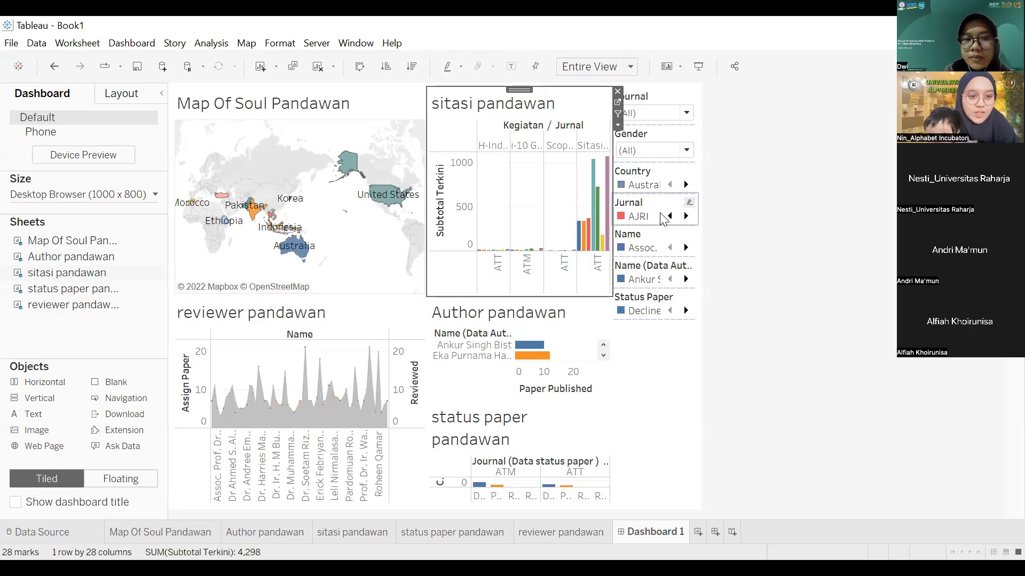
pyautogui.click(682, 177)
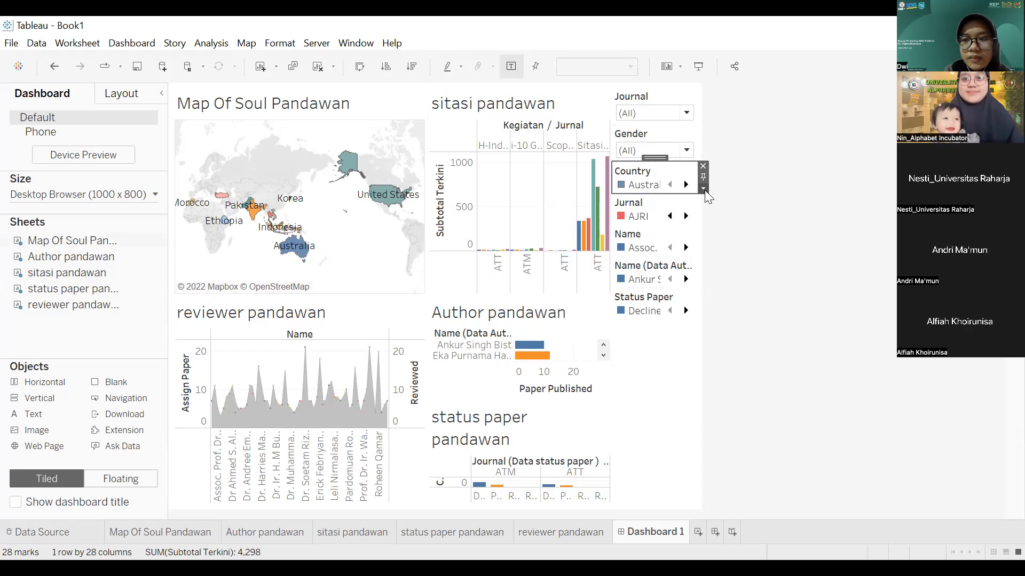
pyautogui.click(703, 189)
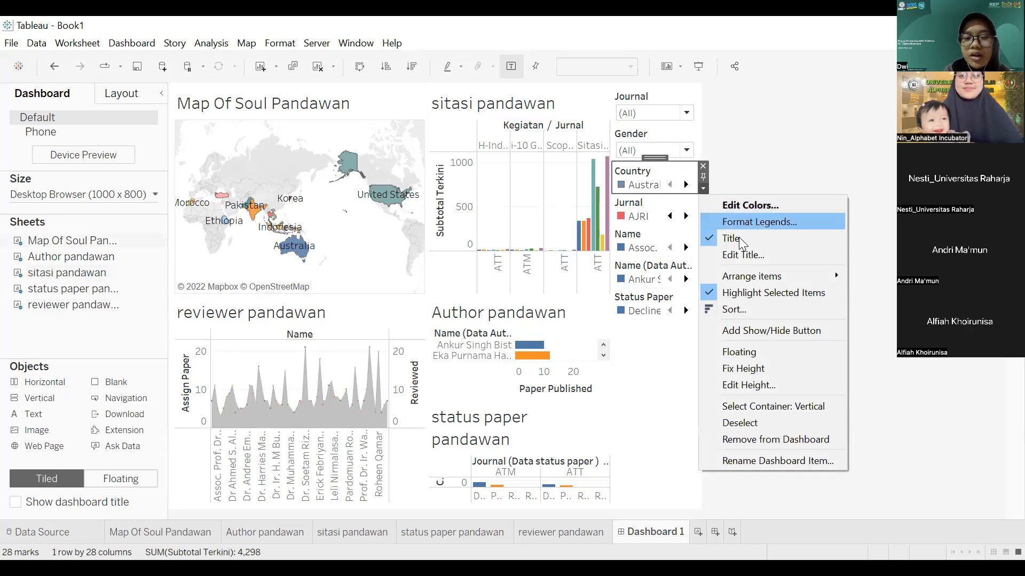
pyautogui.click(988, 368)
pyautogui.scroll(-5, 567, 386)
pyautogui.click(277, 424)
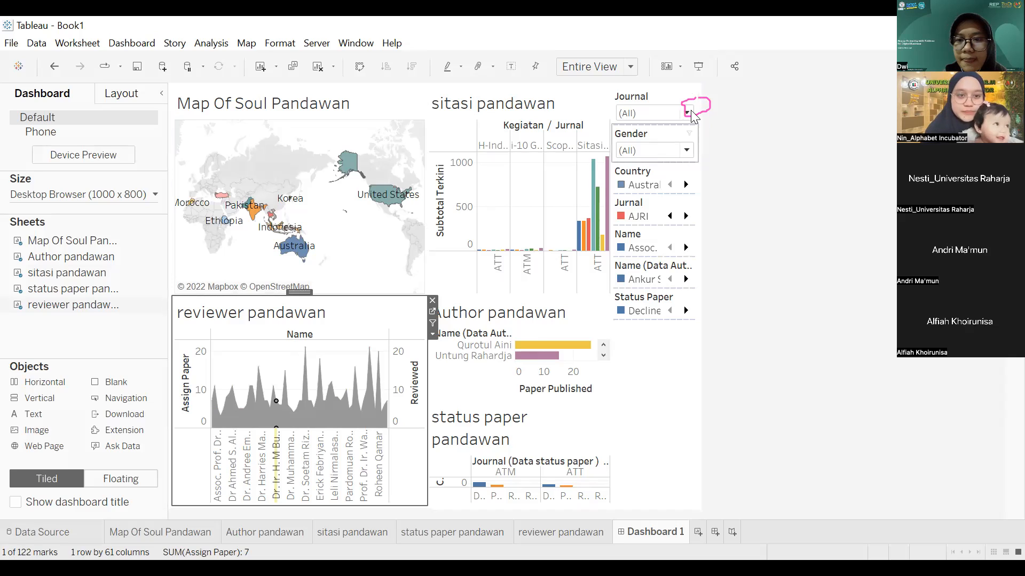
# Step: Apply the Journal filter to all worksheets using related data sources
pyautogui.click(691, 111)
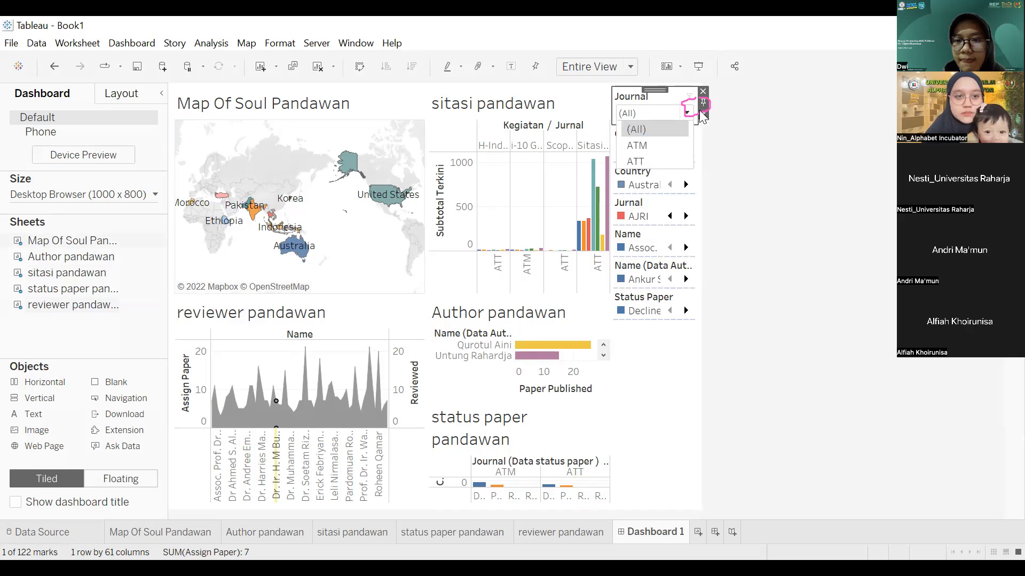
pyautogui.click(704, 115)
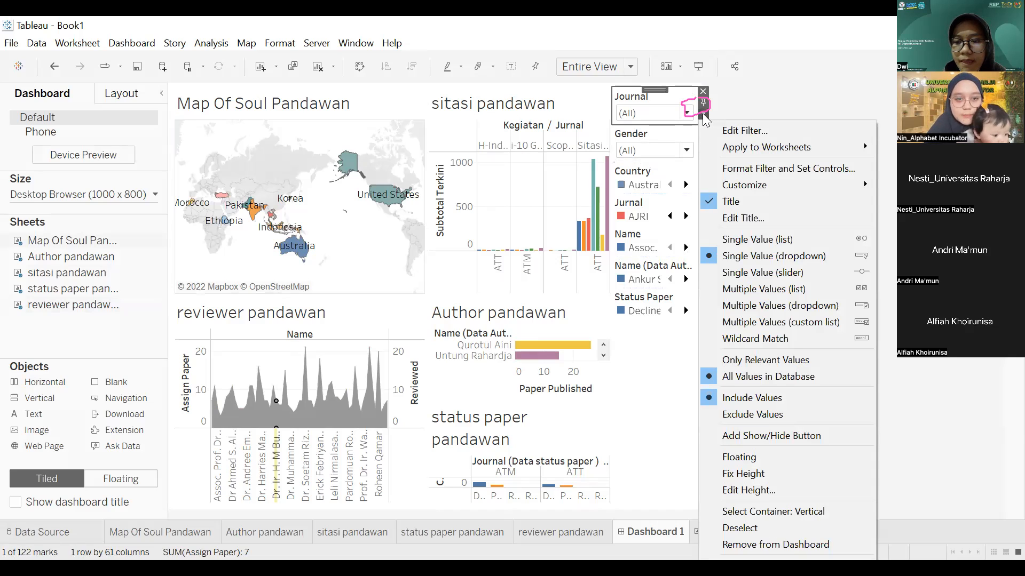
pyautogui.moveTo(748, 150)
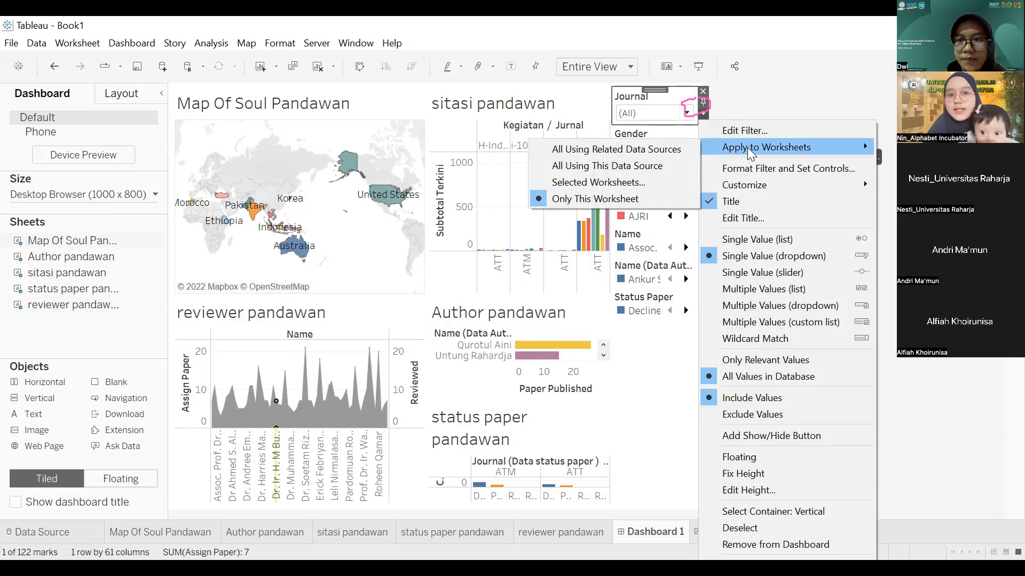
pyautogui.click(659, 147)
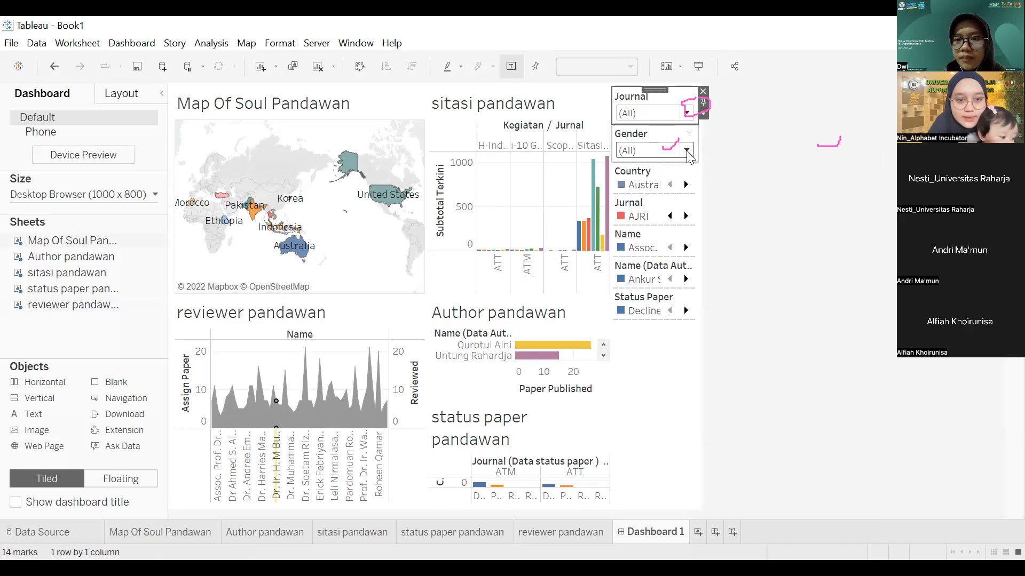
# Step: Filter the dashboard to the ATT journal, then to ATM
pyautogui.click(688, 113)
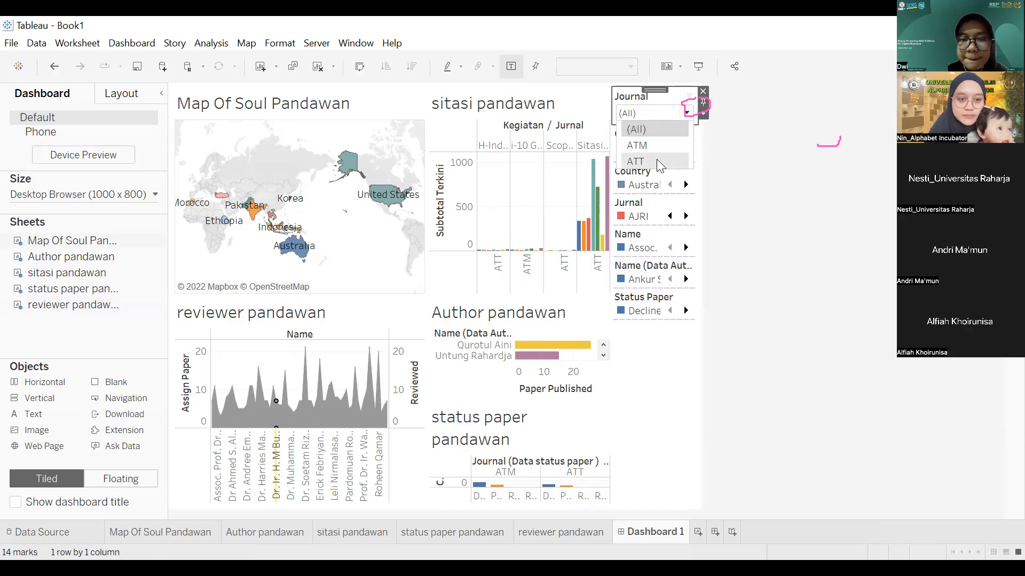
pyautogui.click(659, 162)
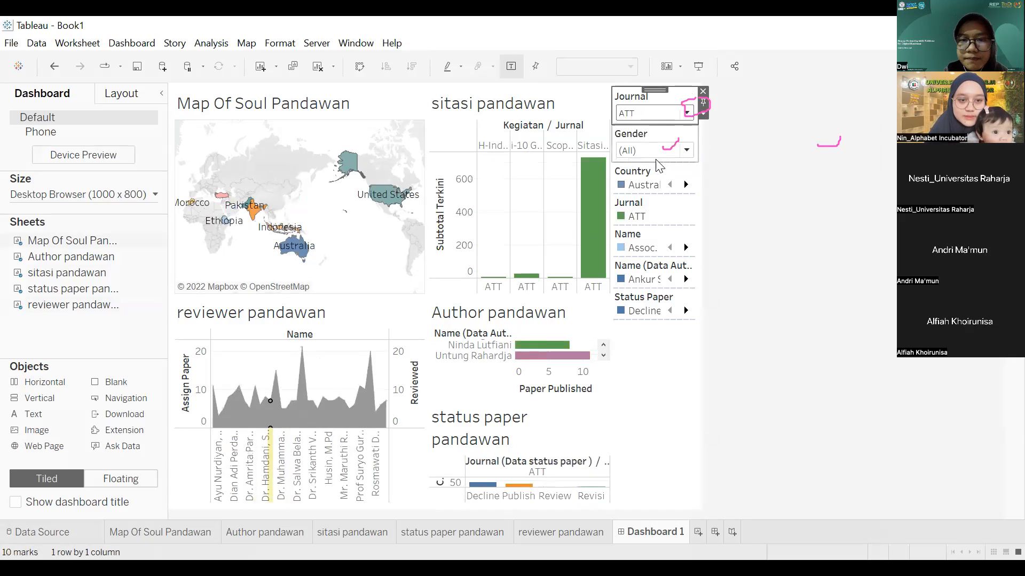
pyautogui.click(687, 114)
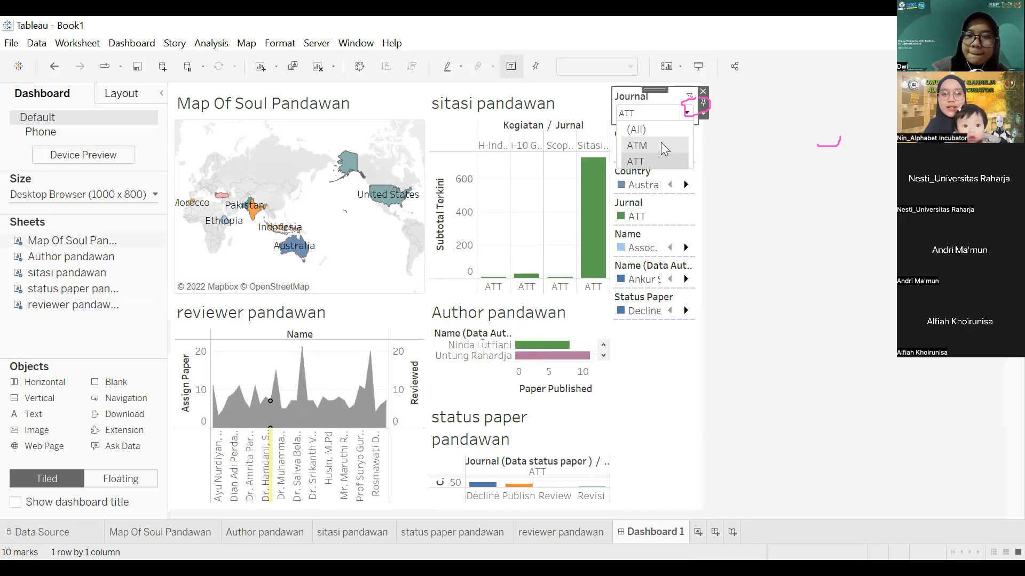
pyautogui.click(661, 142)
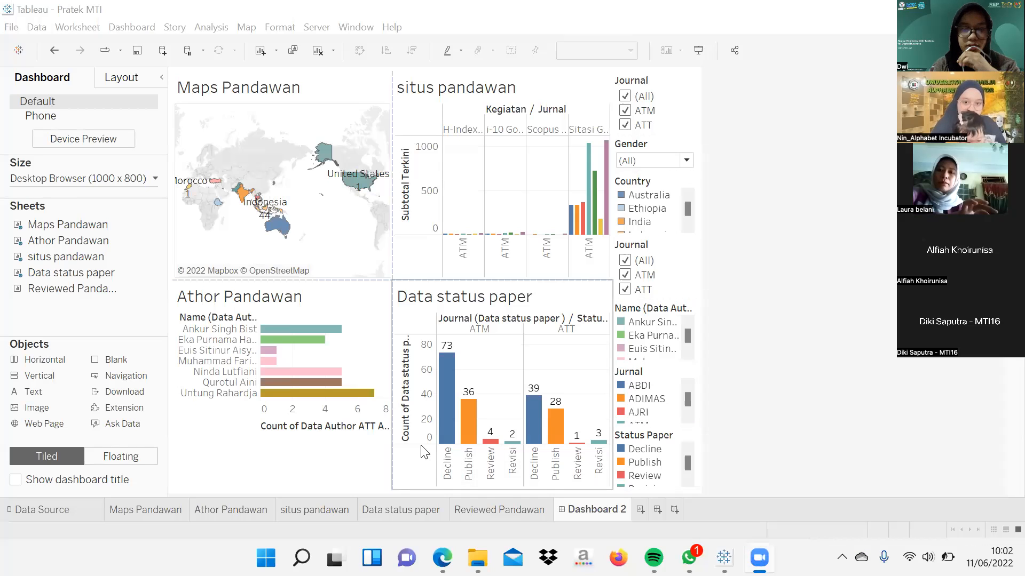
# Step: Open the Reviewed Pandawan sheet with its Assign Paper area and Reviewed dots
pyautogui.click(491, 506)
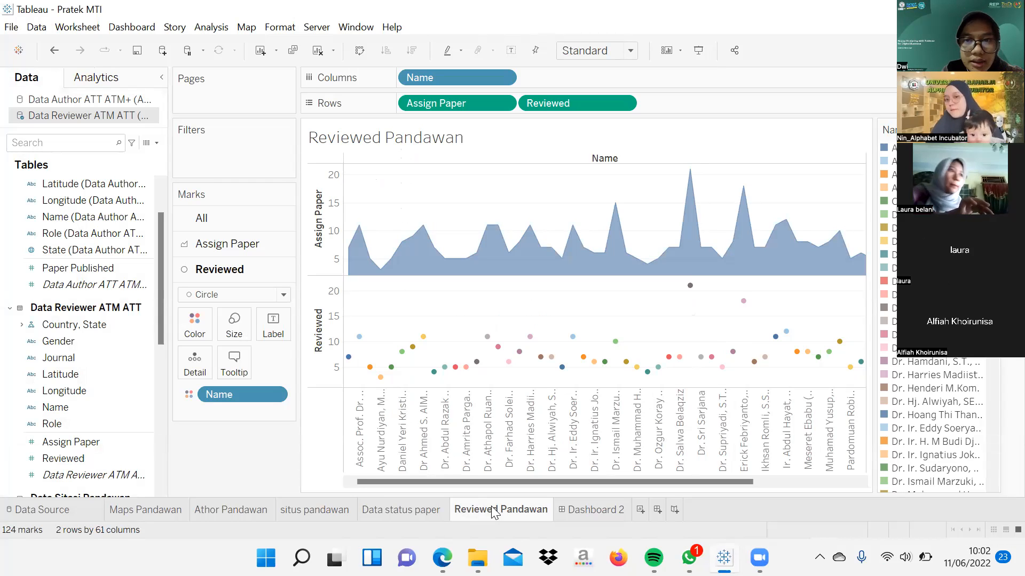
# Step: Put Reviewed on a dual axis with Assign Paper, then place Reviewed Pandawan below Athor Pandawan on Dashboard 2
pyautogui.click(332, 358)
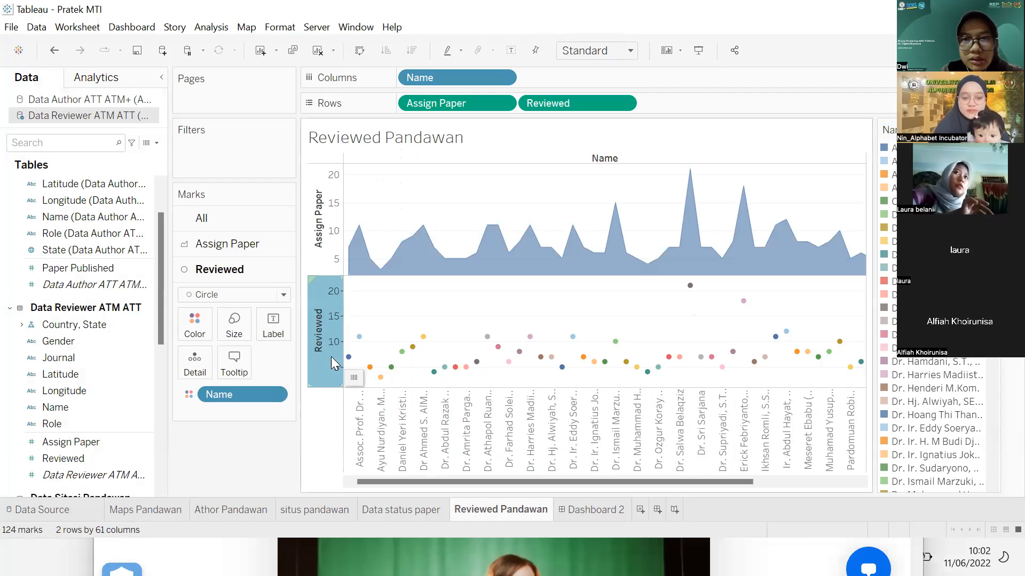
pyautogui.rightClick(331, 363)
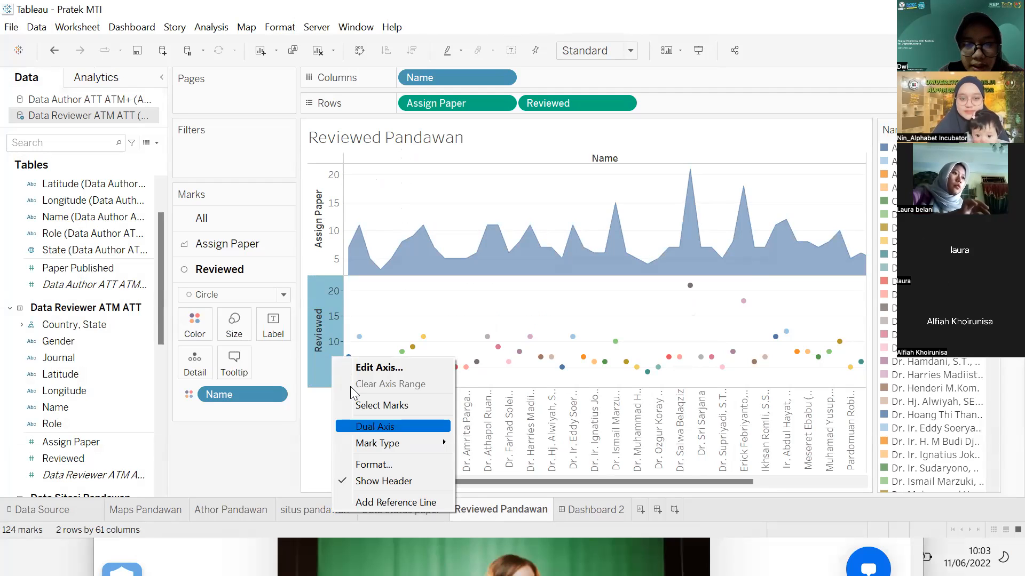
pyautogui.click(368, 427)
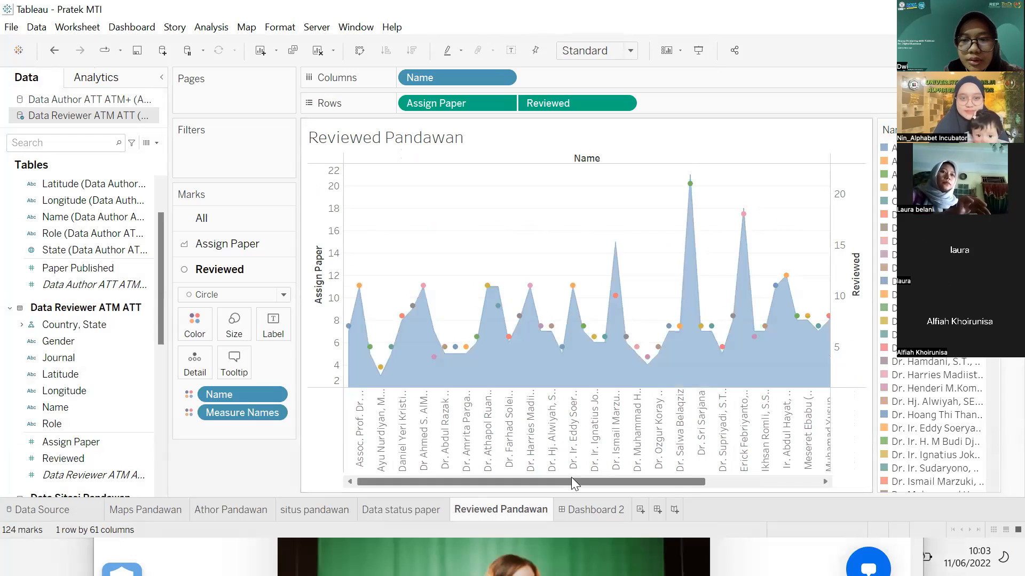
pyautogui.click(575, 512)
pyautogui.moveTo(127, 296); pyautogui.dragTo(253, 438)
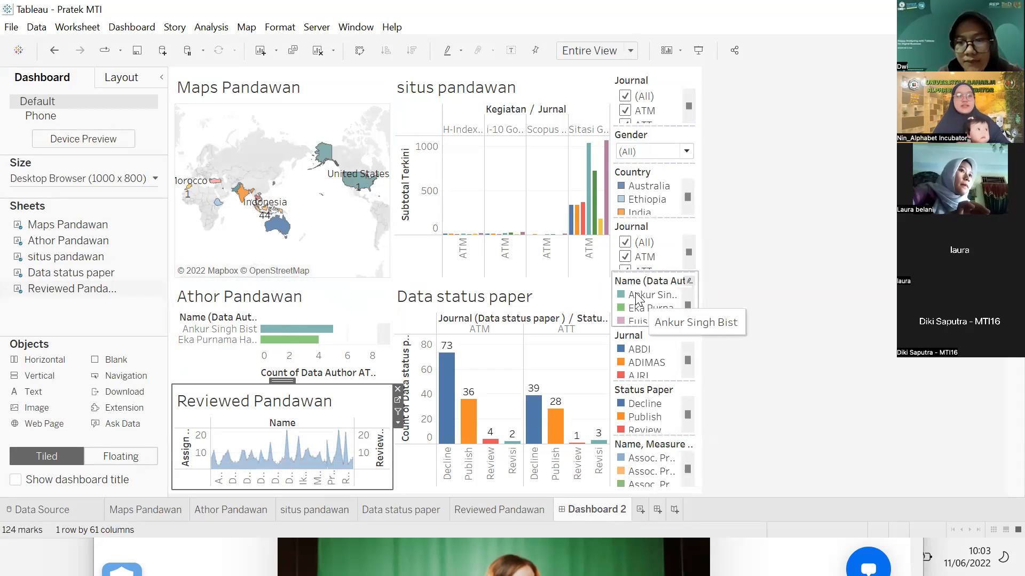
# Step: Arrange the Name legend as a compact single-line list
pyautogui.click(667, 287)
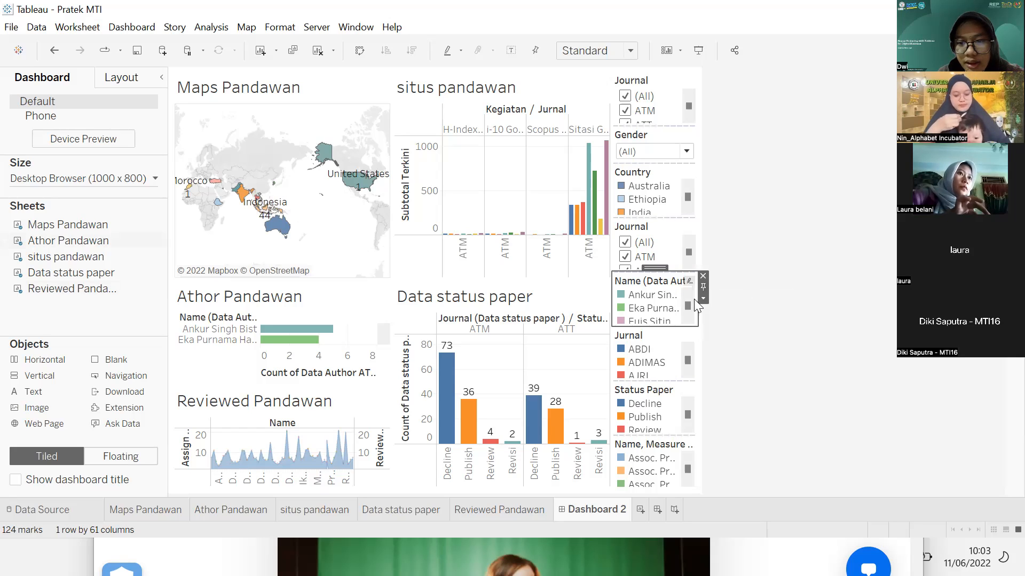
pyautogui.click(703, 298)
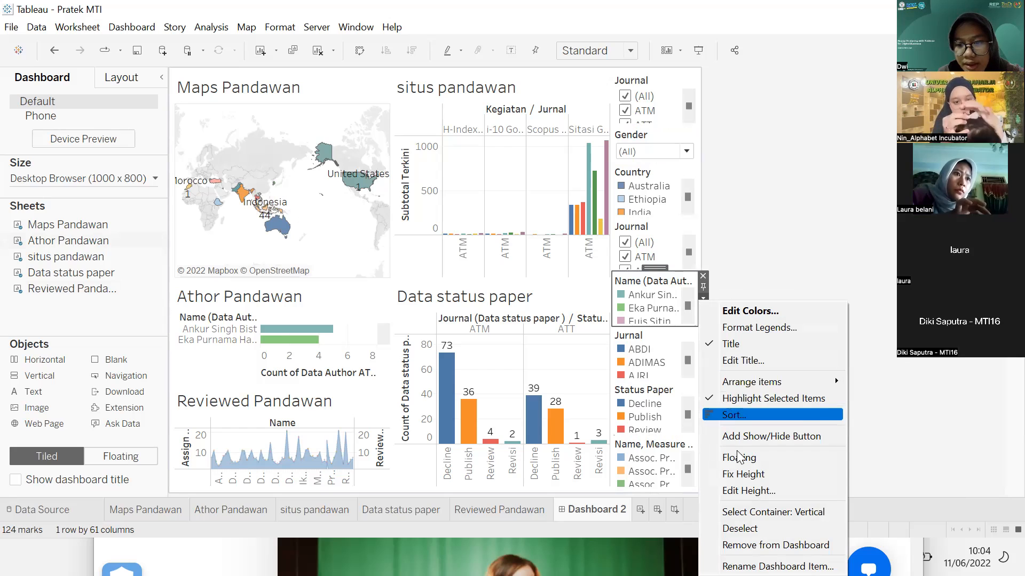
pyautogui.moveTo(740, 386)
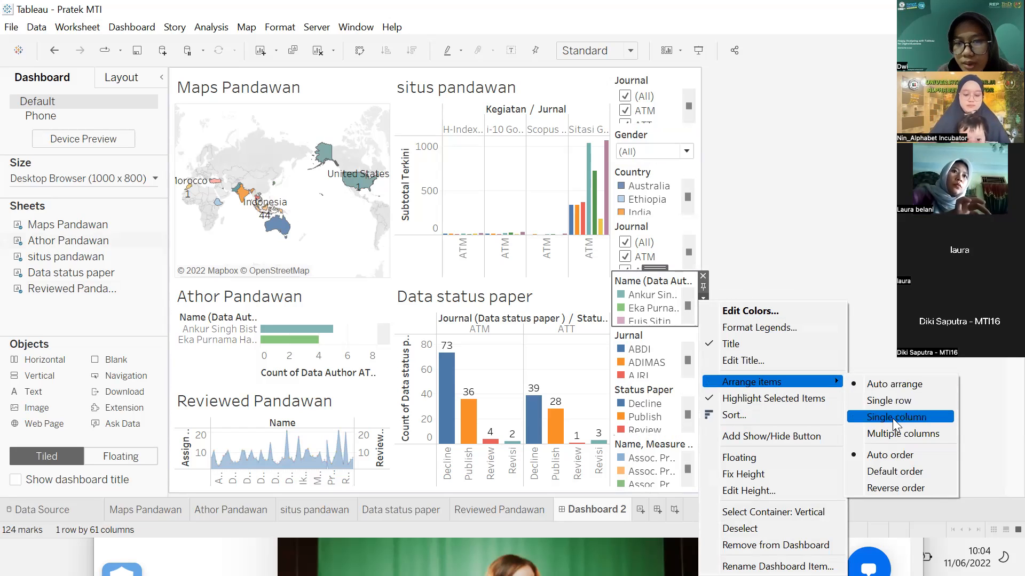
pyautogui.click(890, 399)
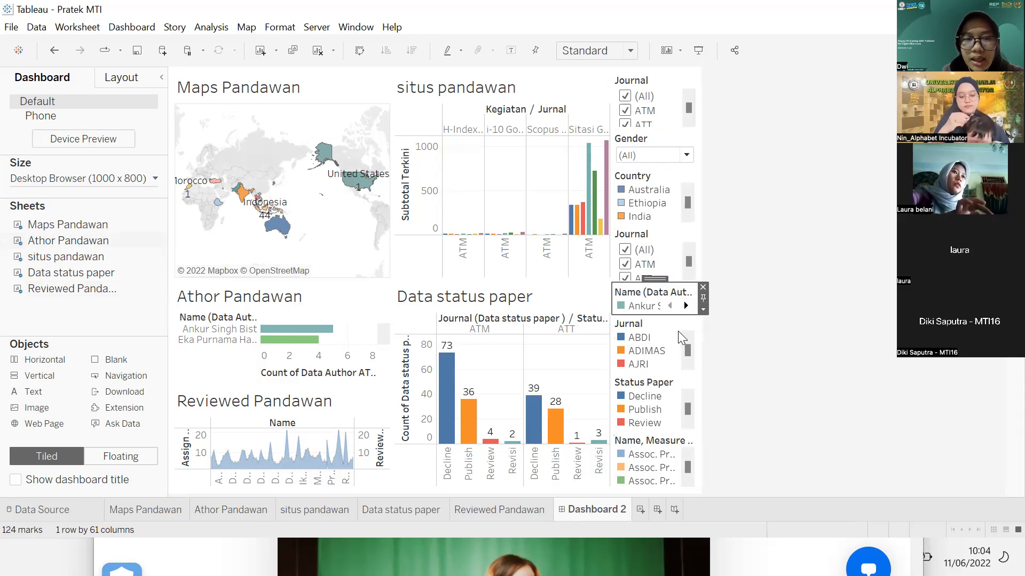
# Step: Arrange the Jurnal legend as a compact single-line list starting with ABDI
pyautogui.click(688, 364)
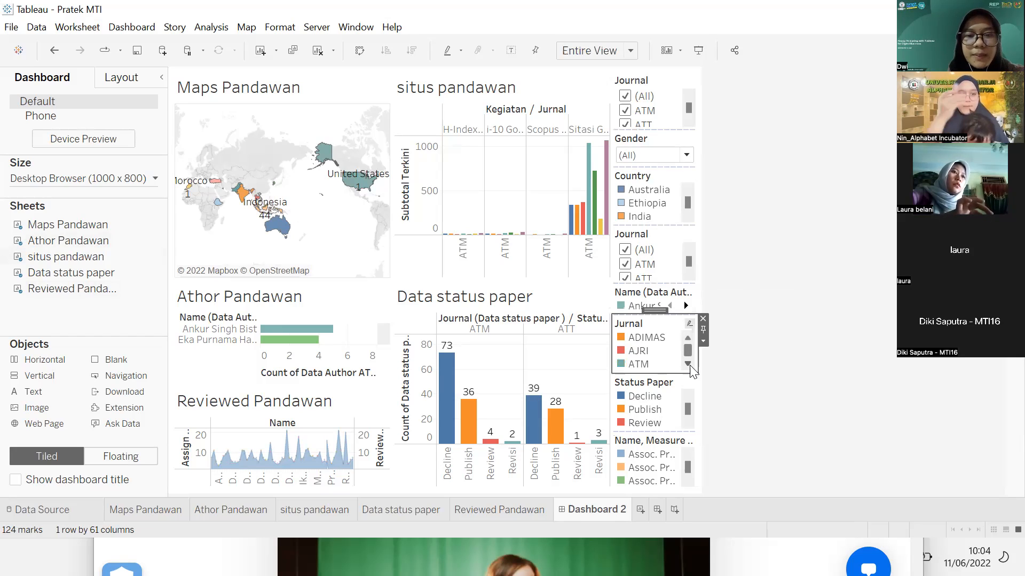
pyautogui.click(703, 340)
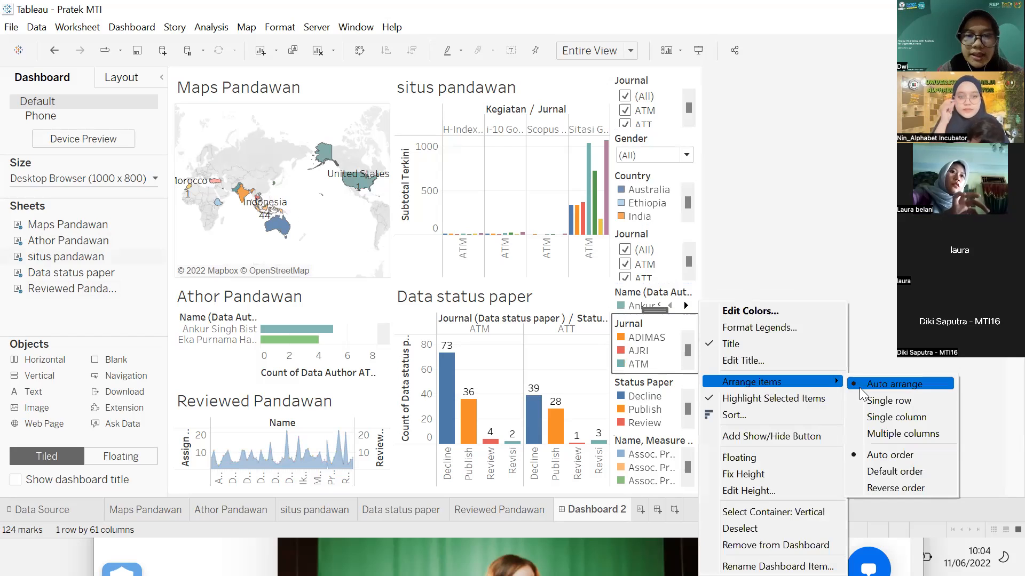
pyautogui.click(866, 401)
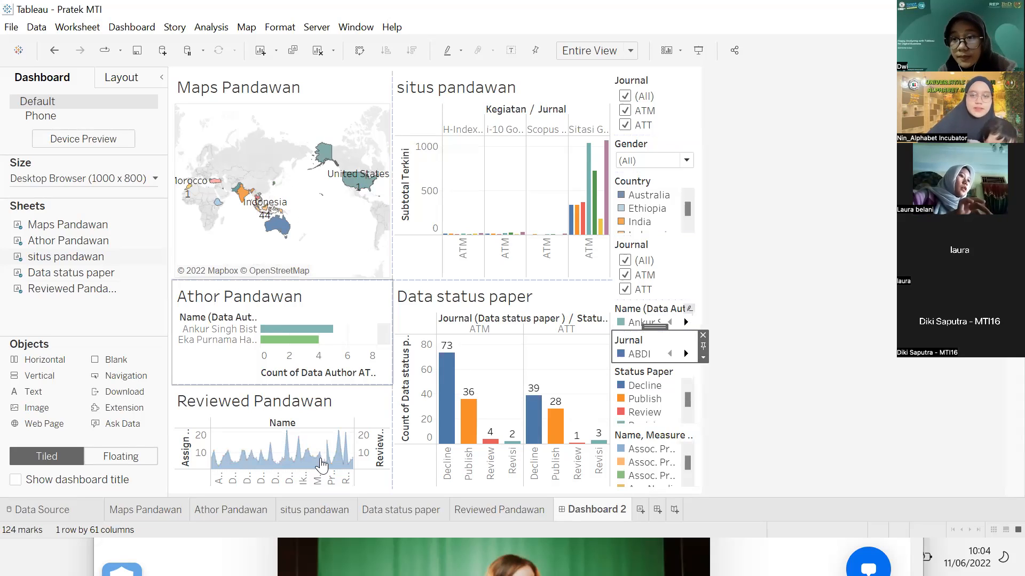
pyautogui.moveTo(322, 465)
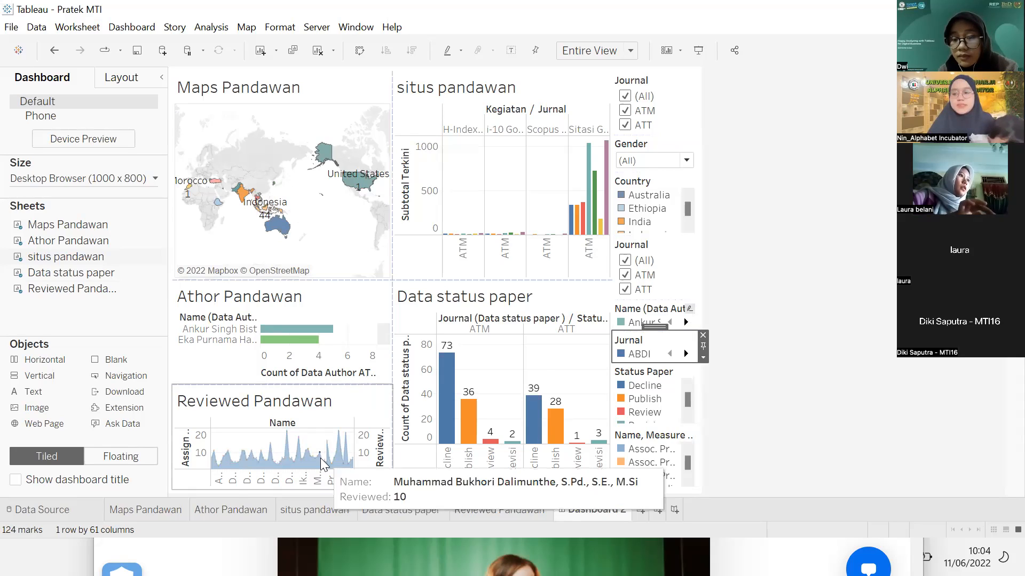
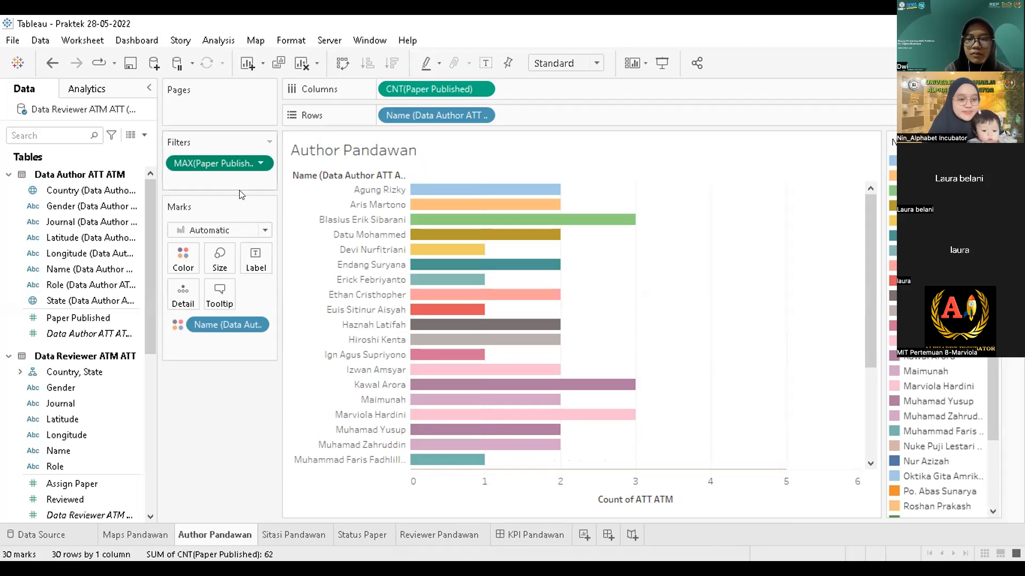
# Step: Filter on the Minimum of Paper Published with a range of 2 to 2, leaving three authors
pyautogui.click(257, 162)
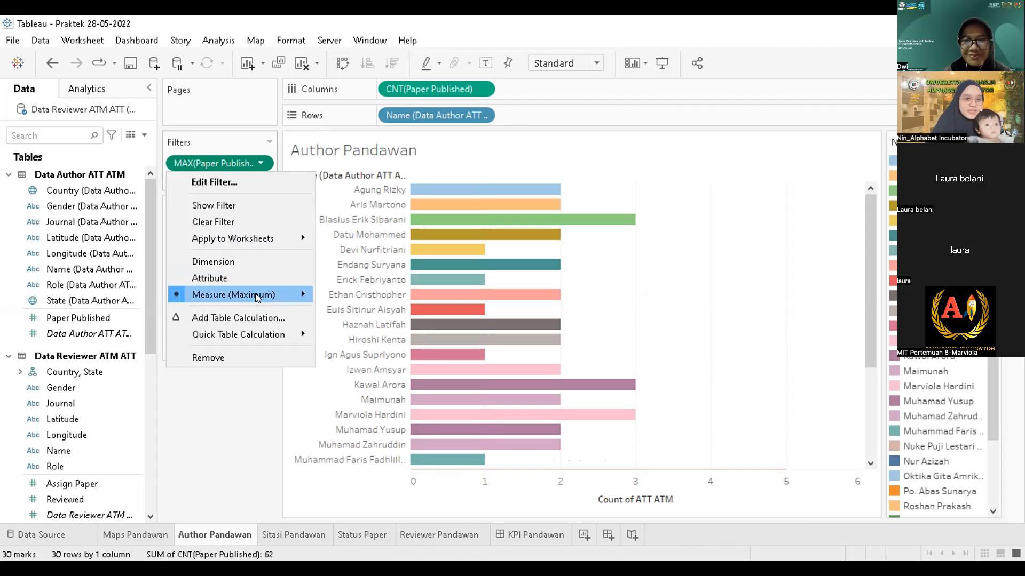
pyautogui.click(279, 451)
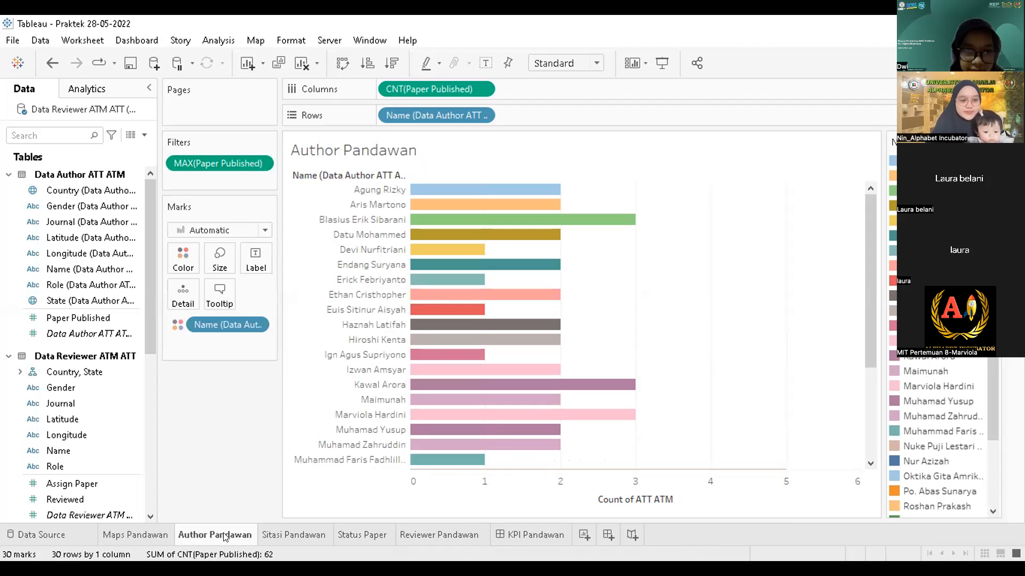
pyautogui.moveTo(225, 536)
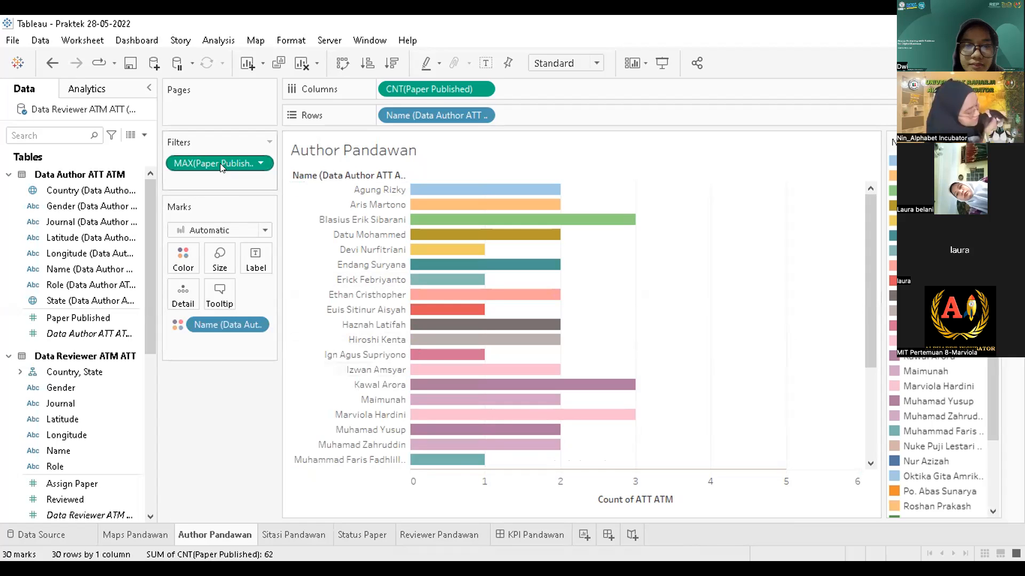
pyautogui.click(261, 164)
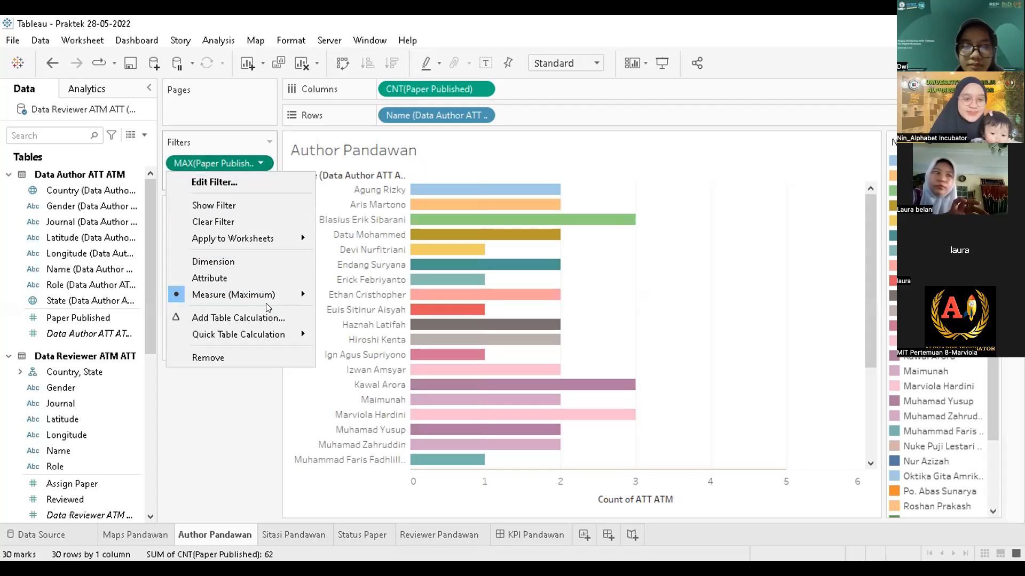
pyautogui.moveTo(267, 299)
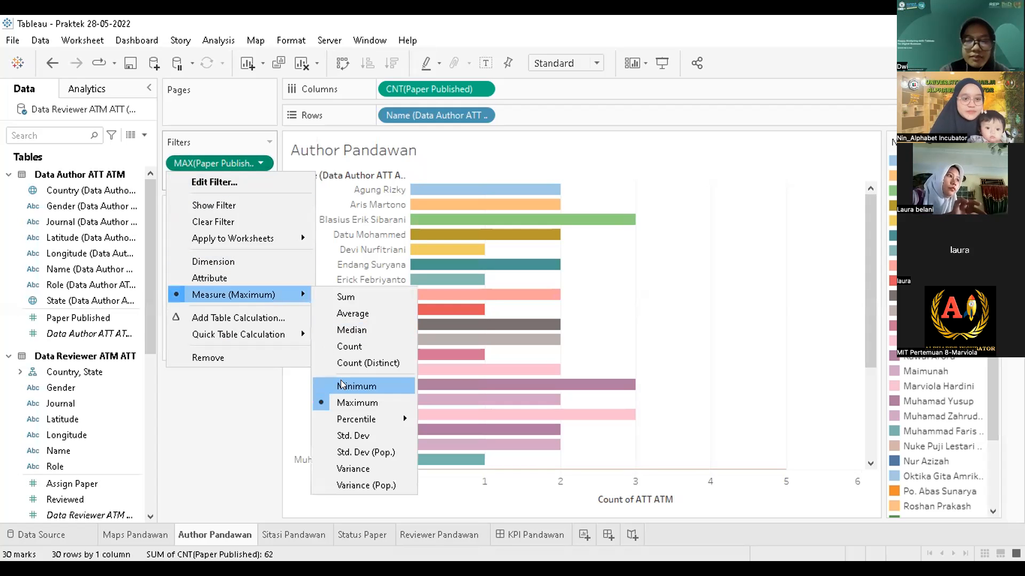
pyautogui.click(342, 385)
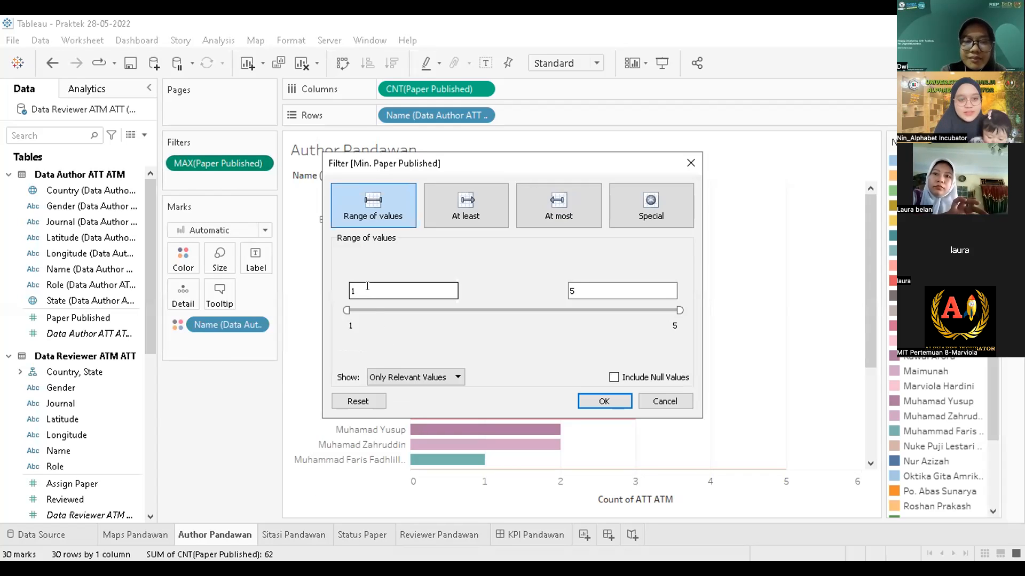
pyautogui.press('BackSpace')
pyautogui.write('2')
pyautogui.click(581, 291)
pyautogui.press('BackSpace')
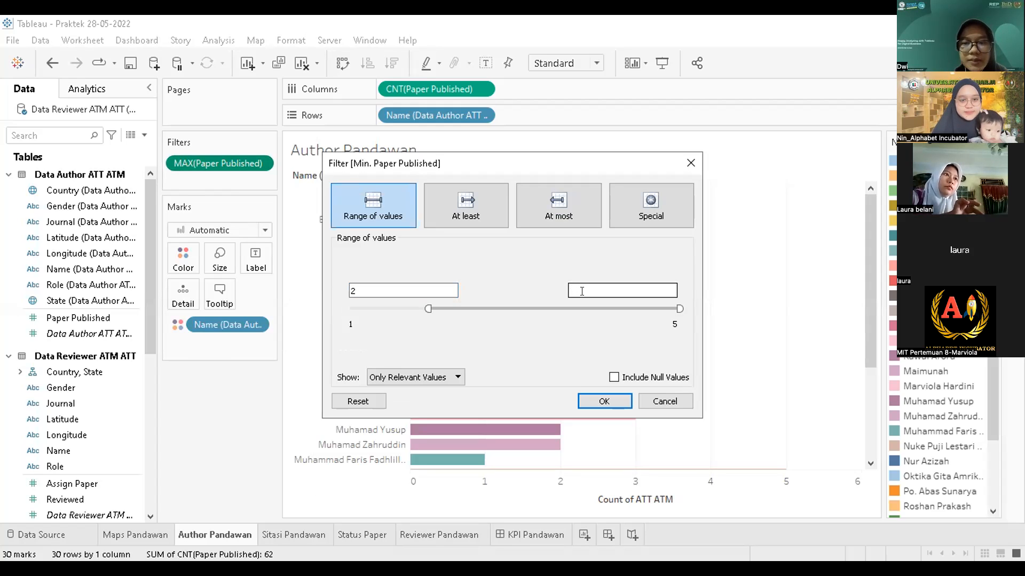
pyautogui.write('2')
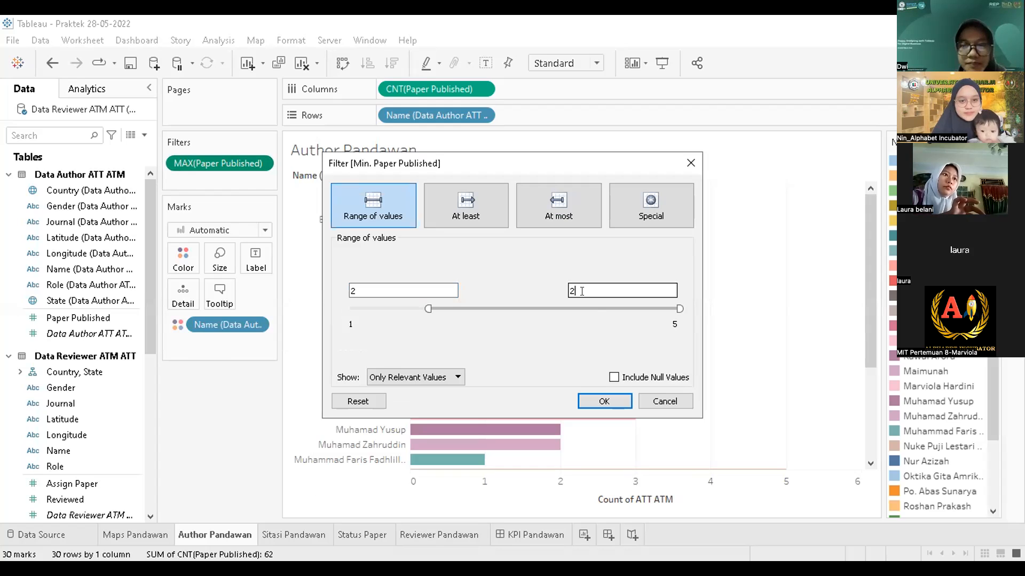
pyautogui.click(595, 395)
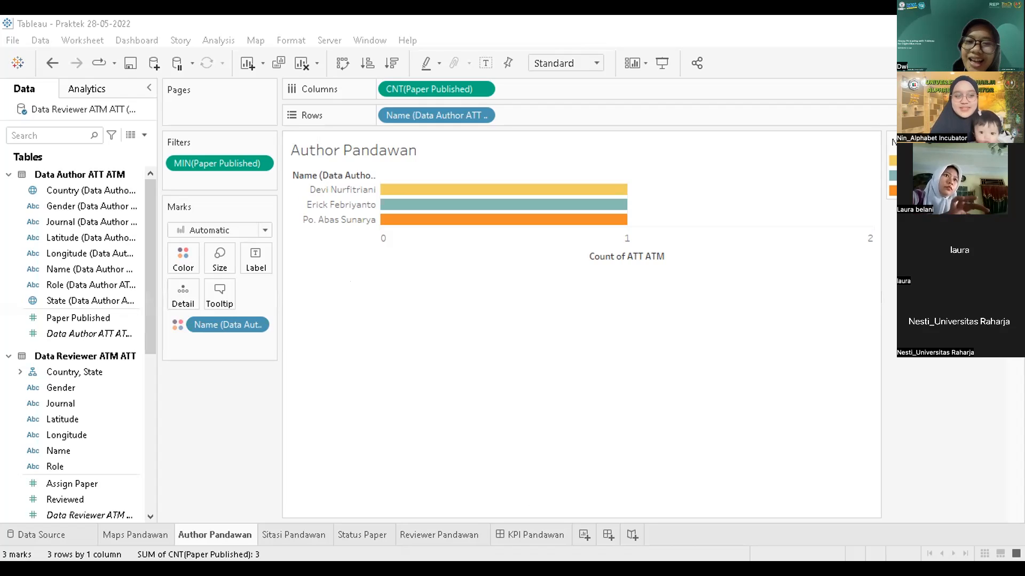
# Step: Start a Maximum range edit on the Paper Published filter, then cancel it, restoring all 394 authors
pyautogui.click(260, 163)
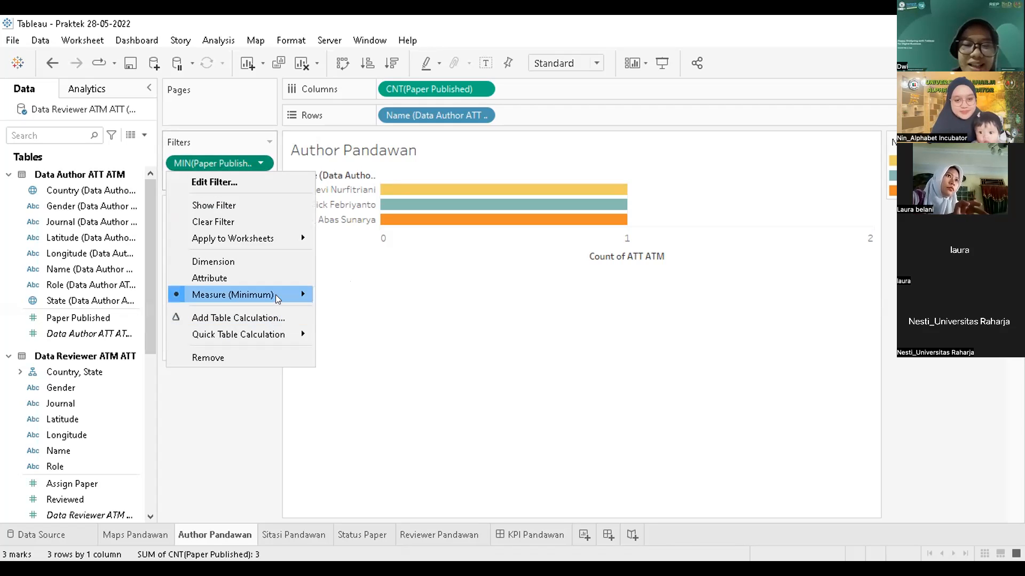
pyautogui.moveTo(277, 299)
pyautogui.moveTo(365, 422)
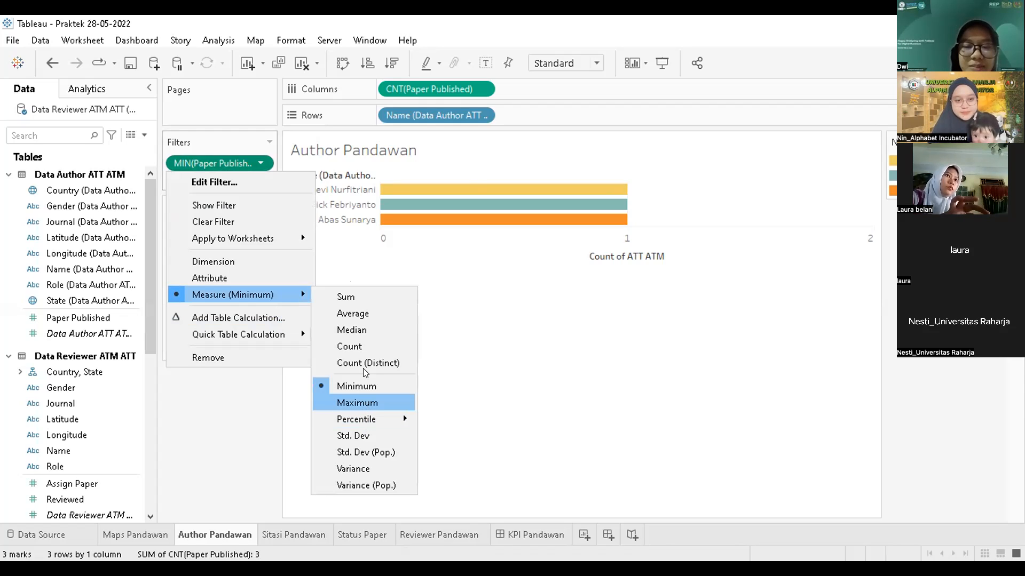
pyautogui.click(365, 403)
pyautogui.click(368, 288)
pyautogui.press('BackSpace')
pyautogui.write('2')
pyautogui.click(600, 284)
pyautogui.press('BackSpace')
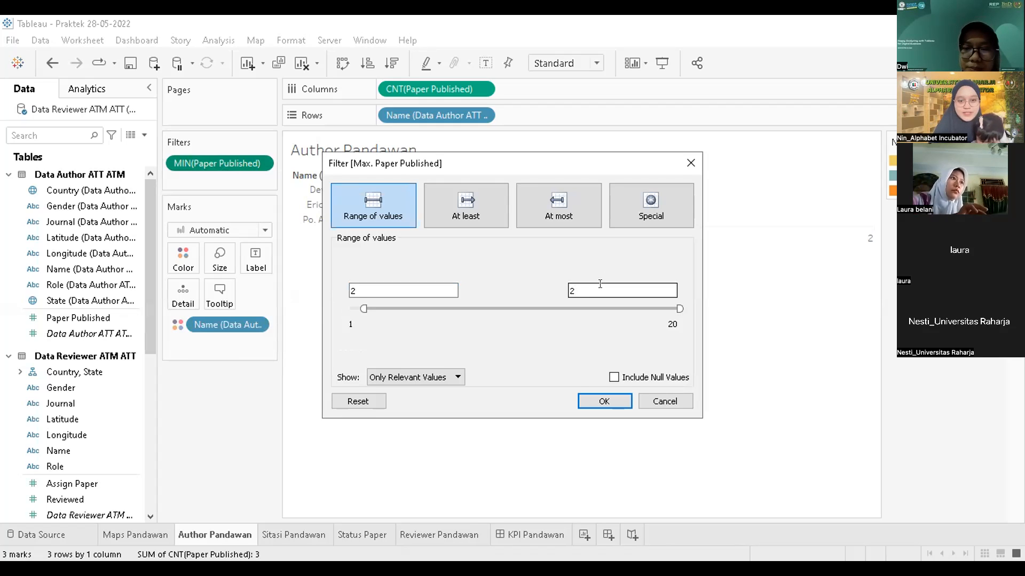
pyautogui.click(687, 401)
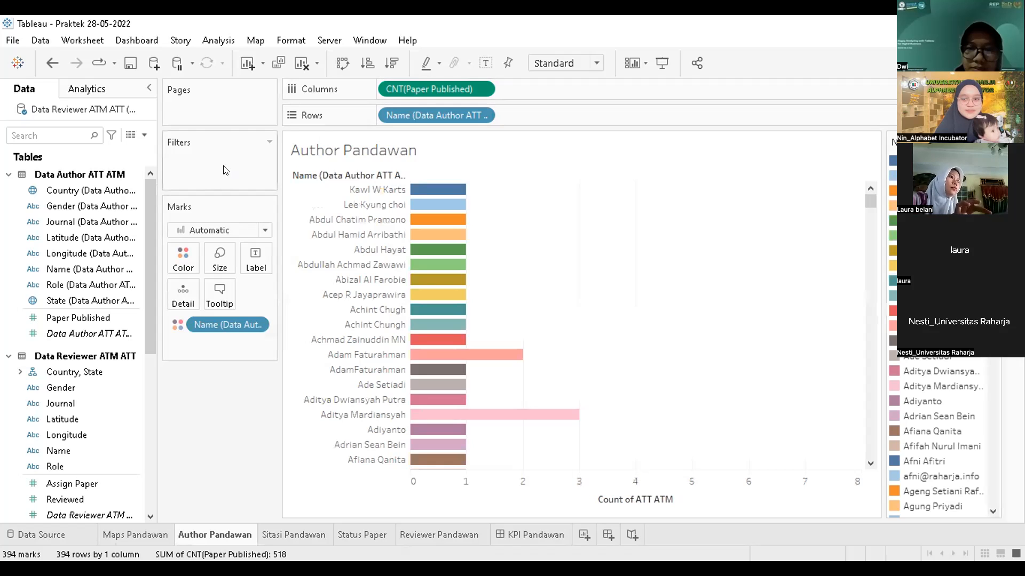
# Step: Drag CNT(Paper Published) to Filters as a Minimum filter ranging 2 to 5, leaving eight authors
pyautogui.click(269, 142)
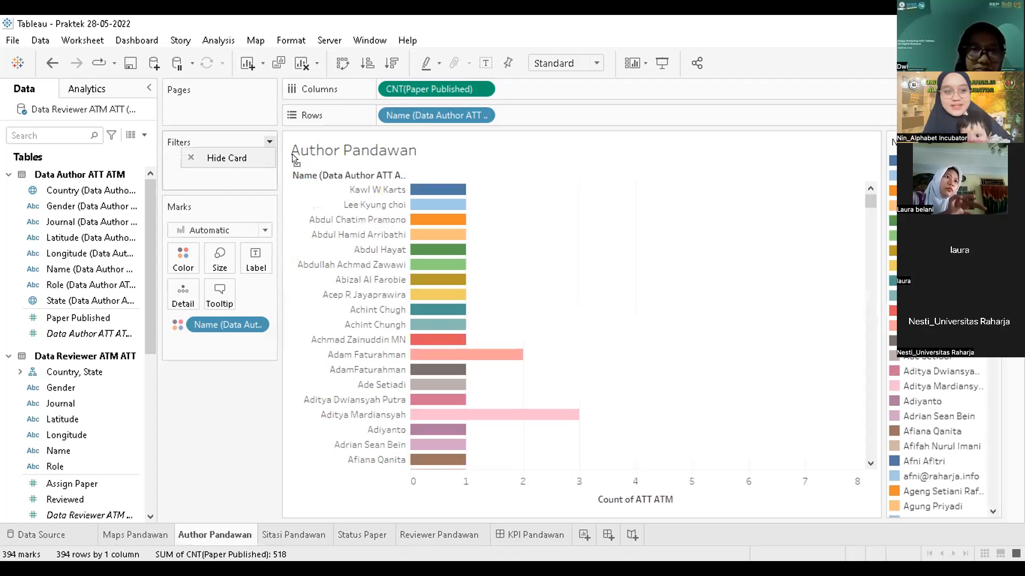
pyautogui.moveTo(429, 89); pyautogui.dragTo(228, 162)
pyautogui.click(599, 414)
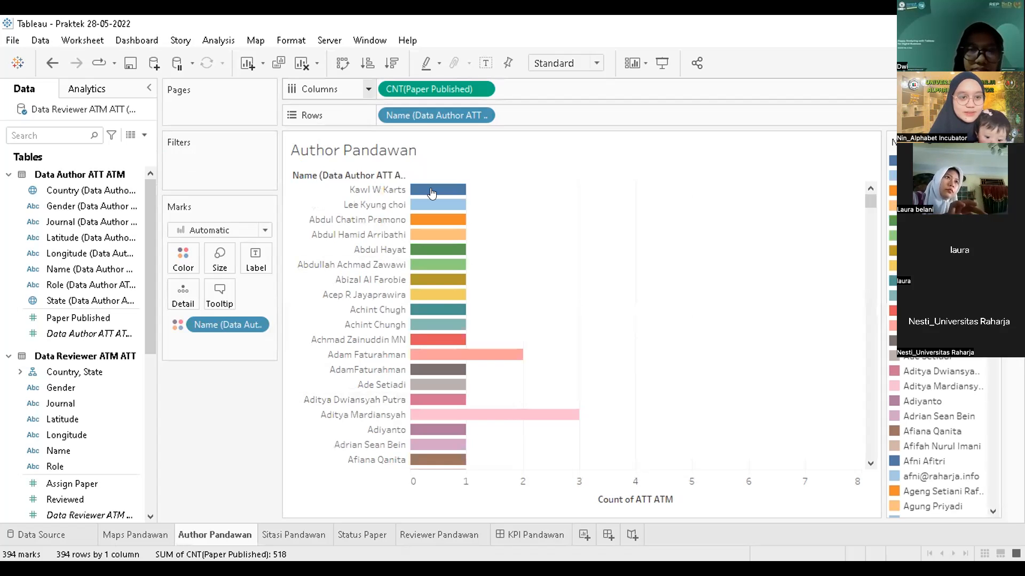
pyautogui.moveTo(432, 89); pyautogui.dragTo(219, 161)
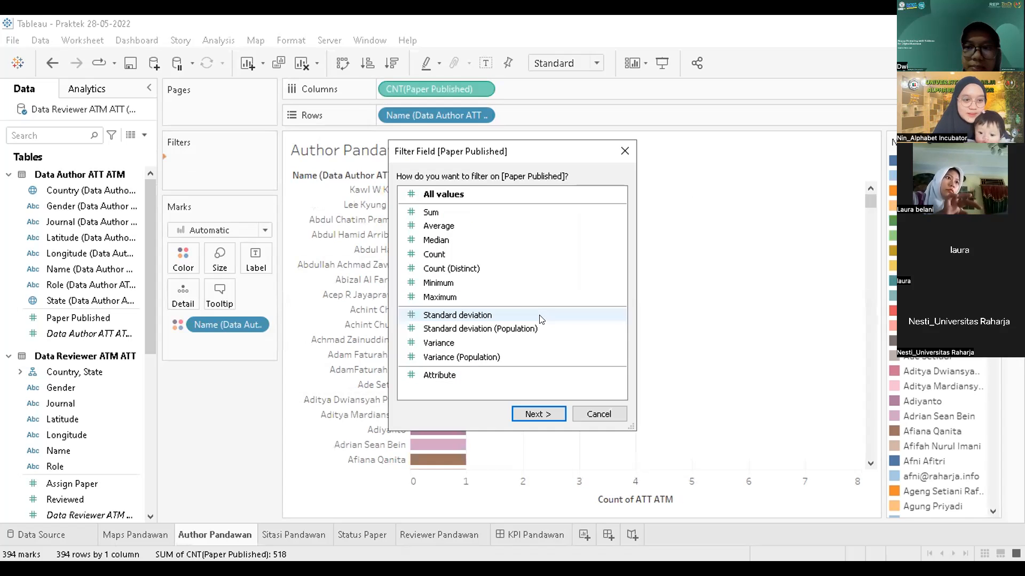
pyautogui.click(439, 284)
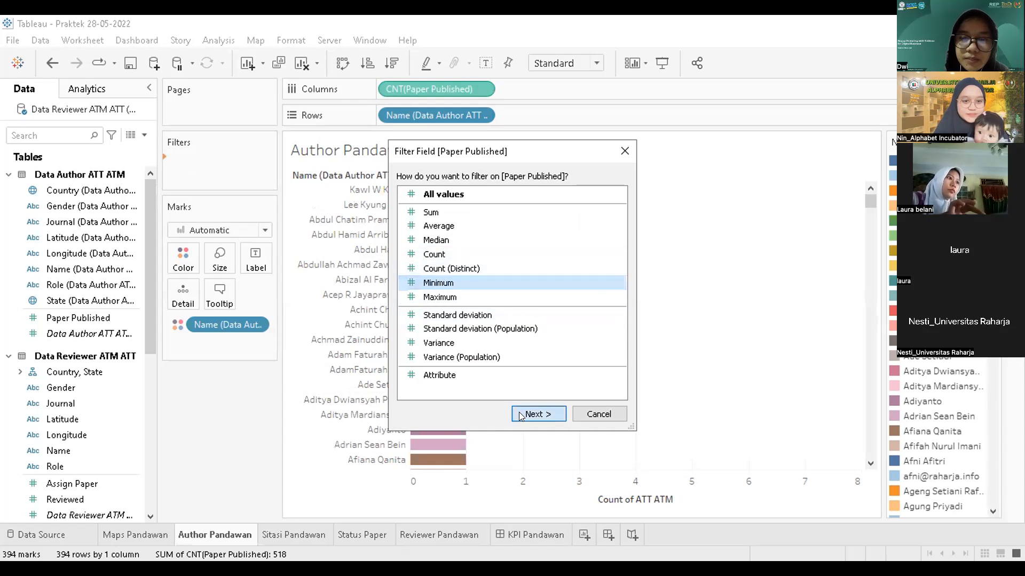
pyautogui.click(520, 415)
pyautogui.click(414, 289)
pyautogui.write('2')
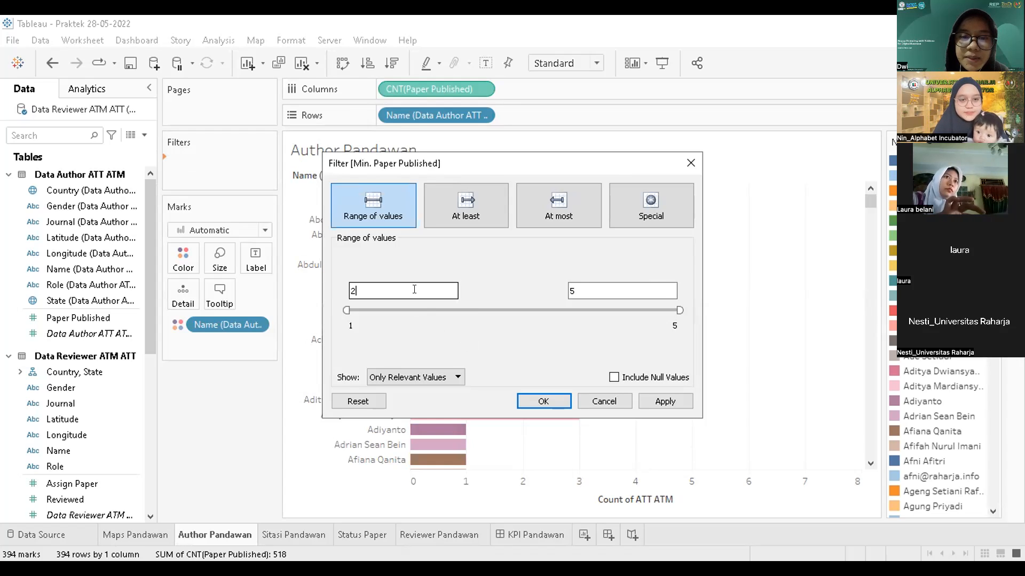
pyautogui.click(608, 289)
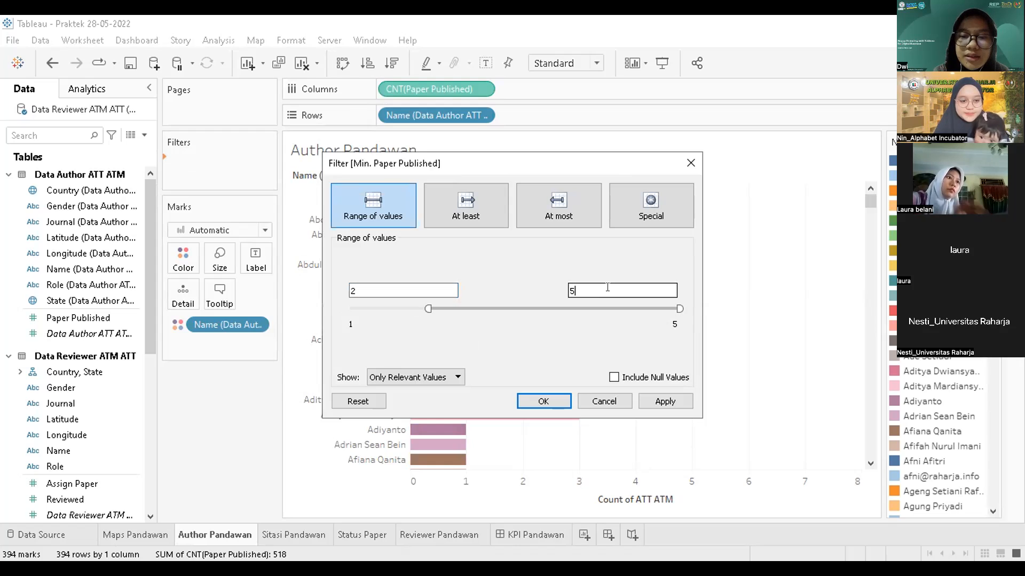
pyautogui.click(665, 403)
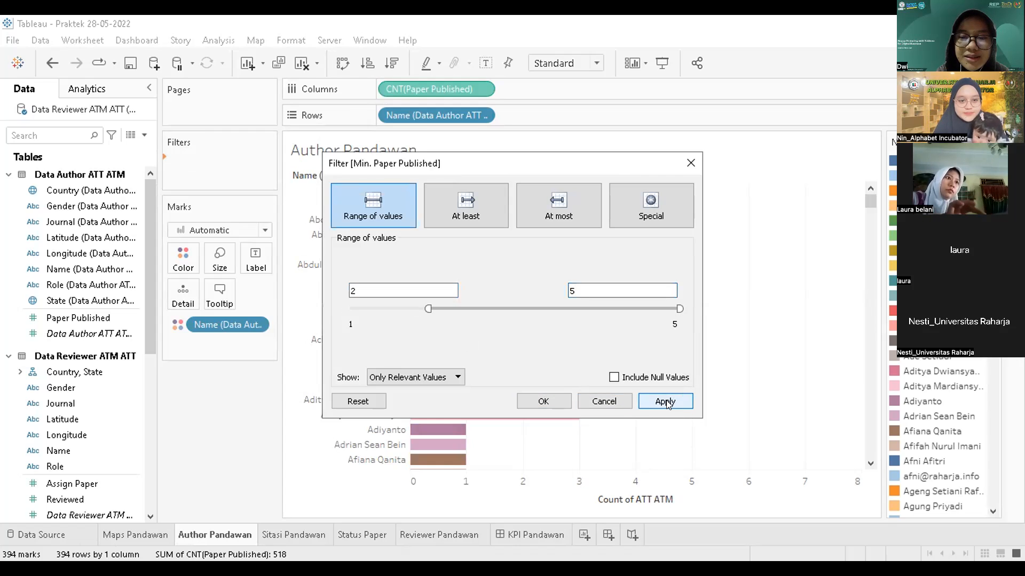
pyautogui.click(551, 403)
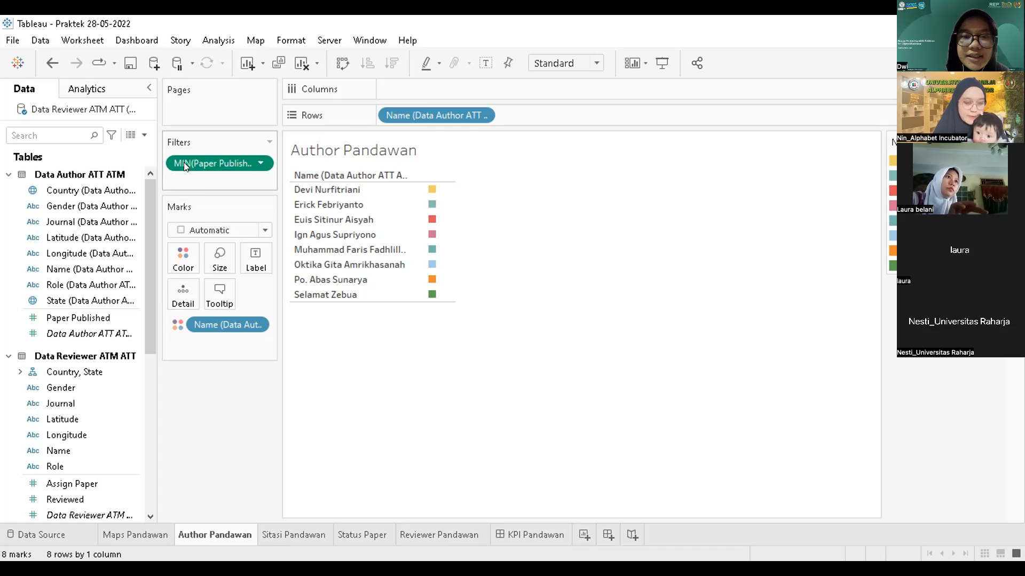
# Step: Remove the MIN filter pill, then undo twice to restore the count bars with the filter
pyautogui.moveTo(333, 113); pyautogui.dragTo(333, 113)
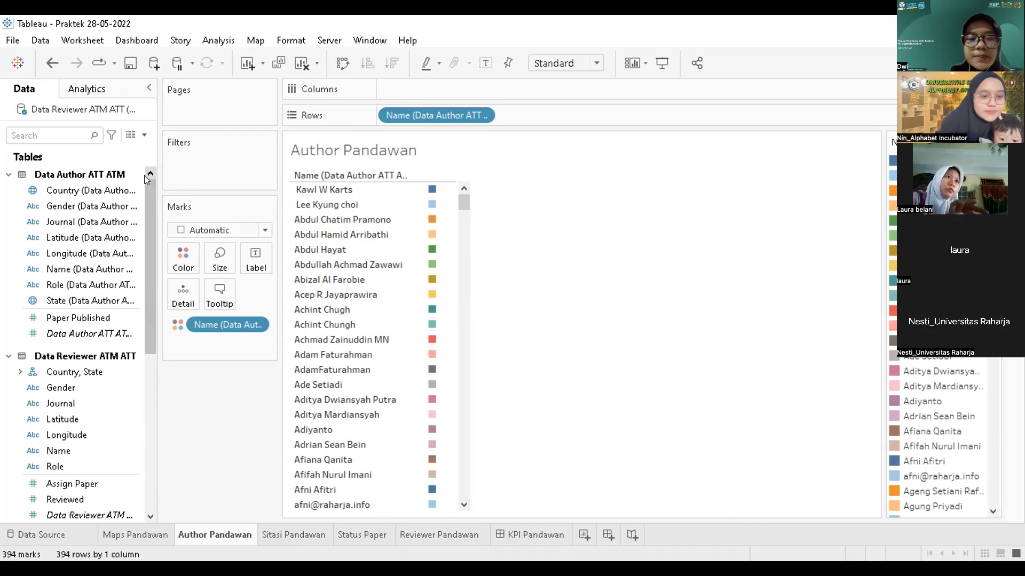
pyautogui.hotkey('ctrl', 'z')
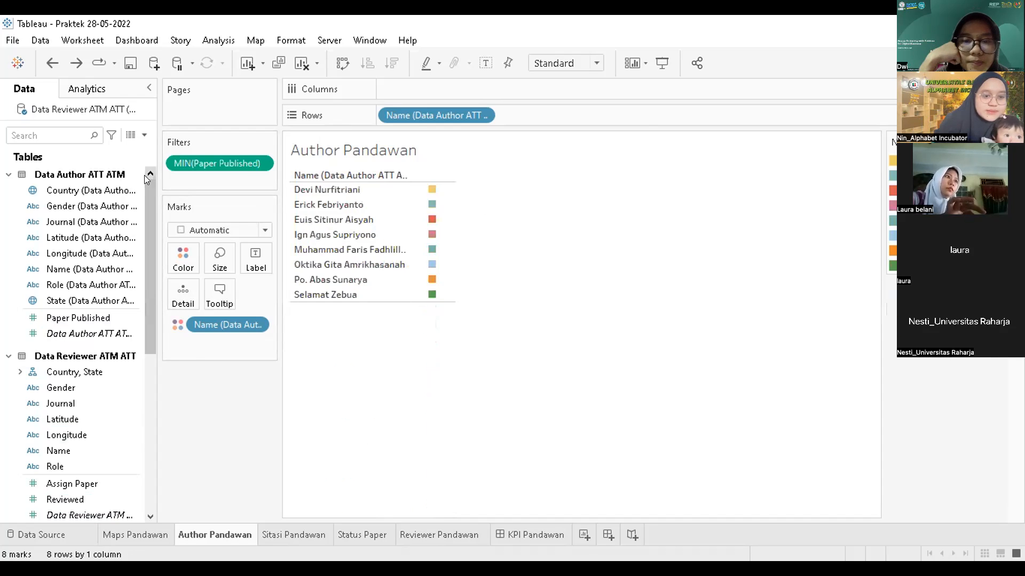
pyautogui.hotkey('ctrl', 'z')
pyautogui.hotkey('ctrl', 'z')
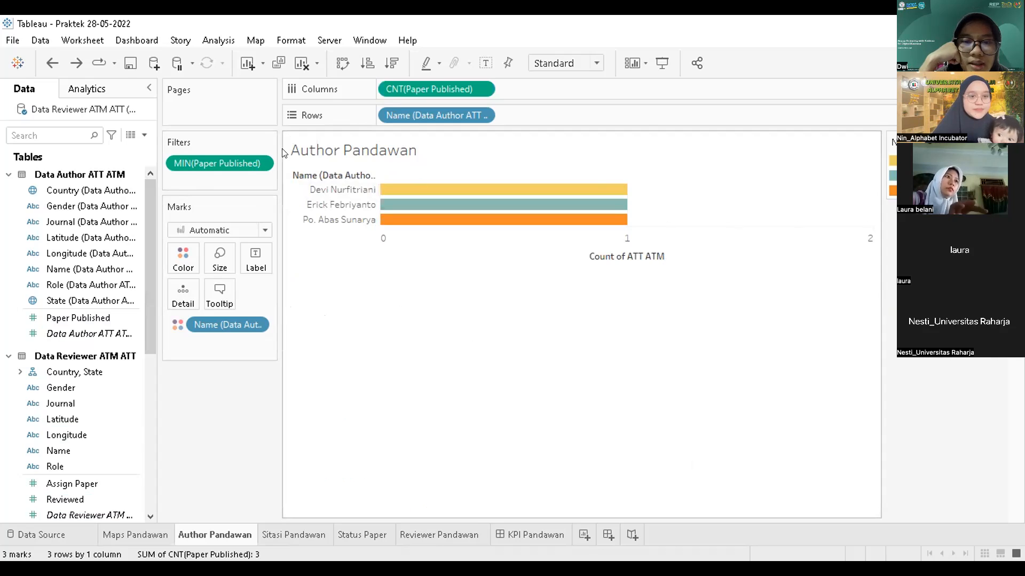
# Step: Set the MIN(Paper Published) filter range to 2 through 5, leaving eight author bars
pyautogui.click(260, 164)
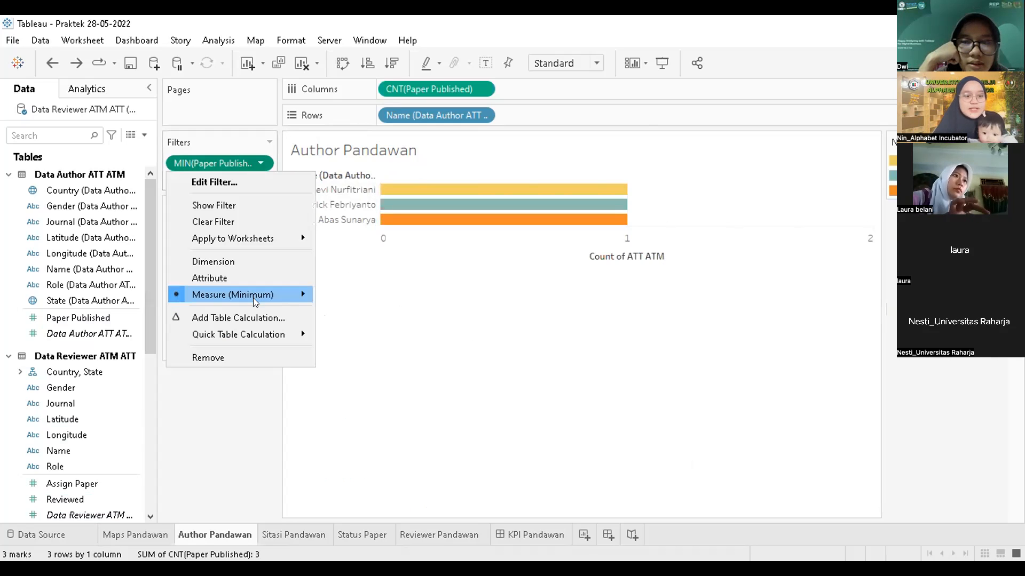
pyautogui.moveTo(253, 297)
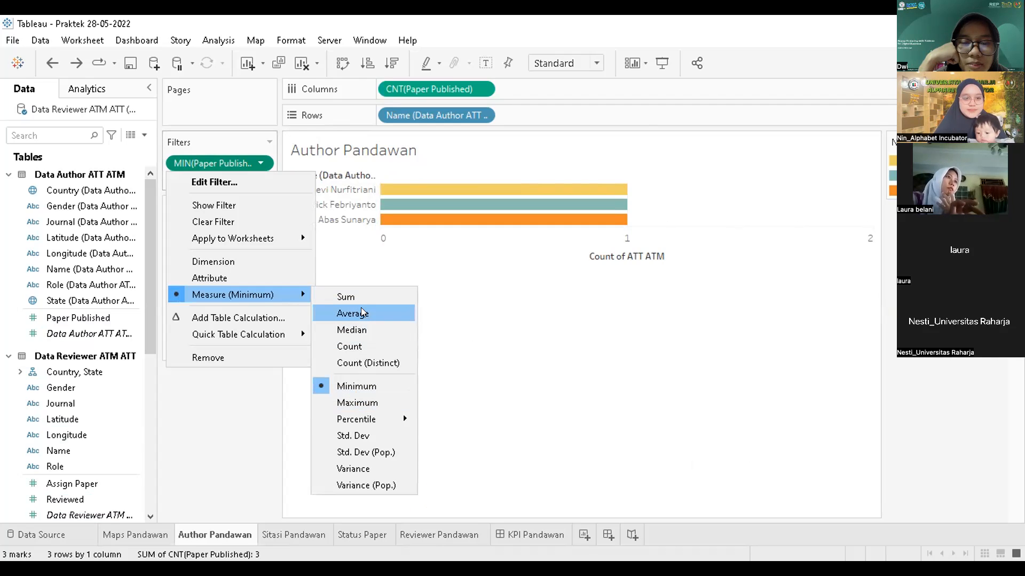
pyautogui.click(356, 386)
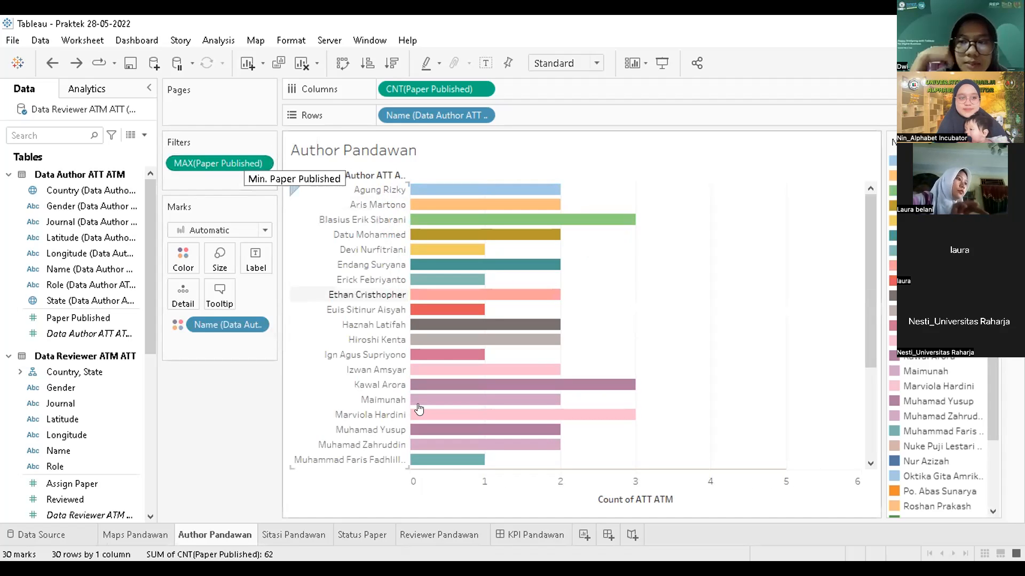
pyautogui.click(260, 161)
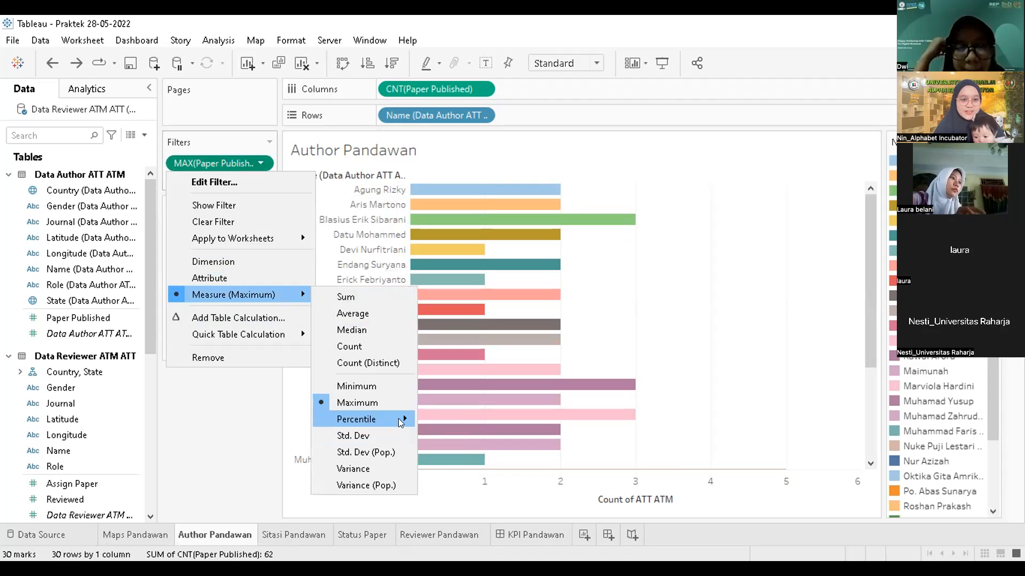
pyautogui.click(376, 387)
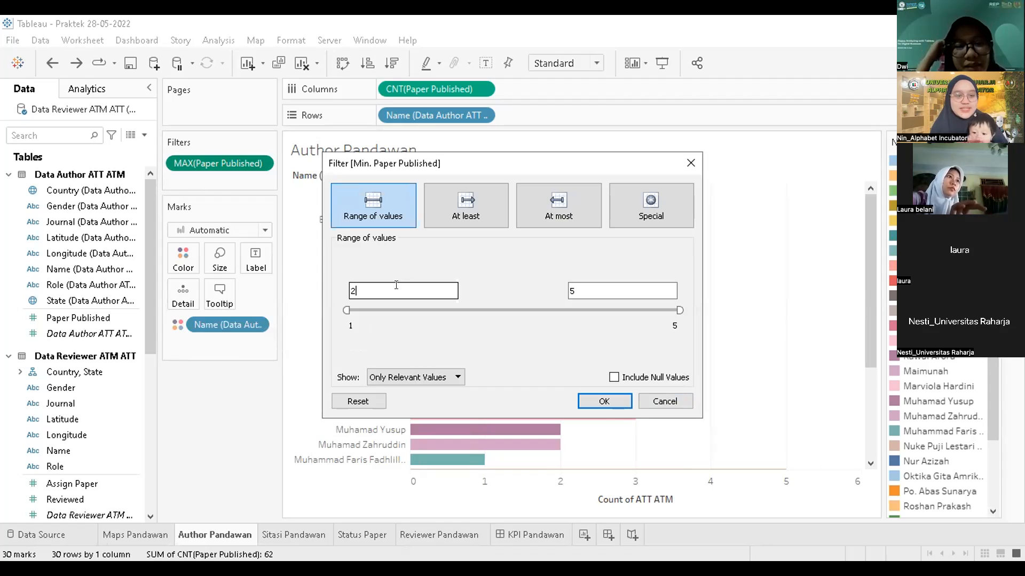
pyautogui.click(606, 288)
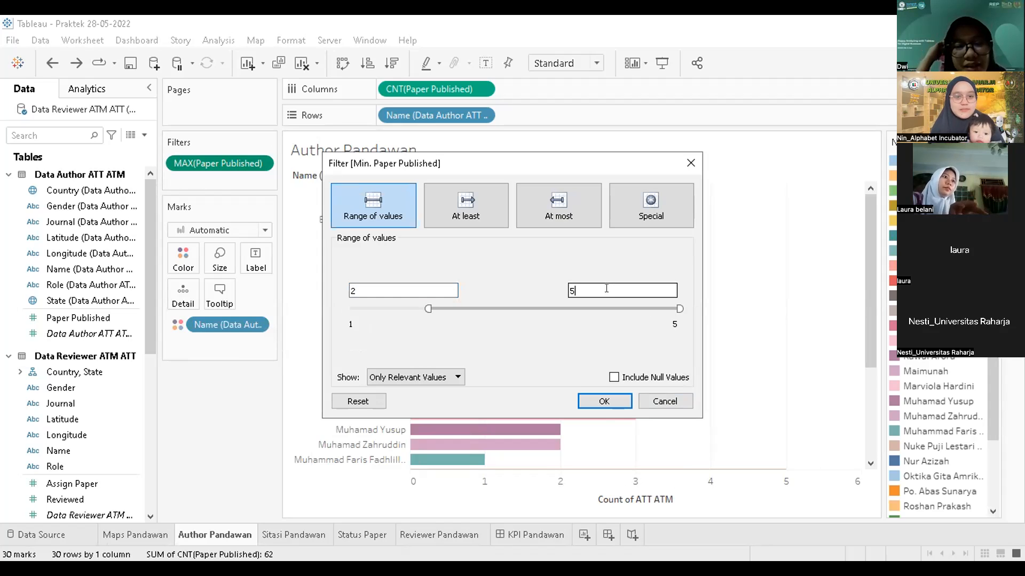
pyautogui.click(604, 402)
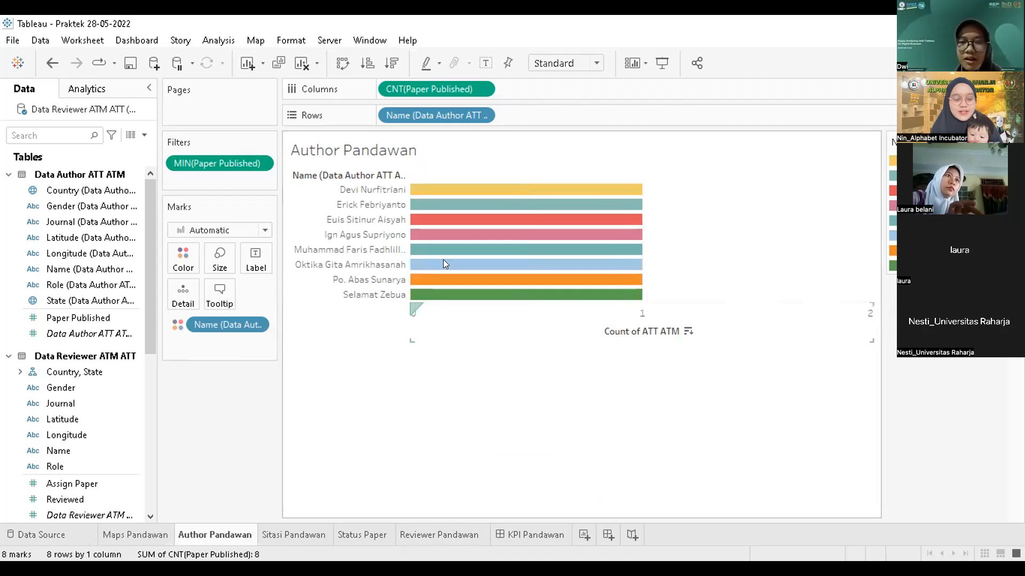
# Step: Check the Paper Published filter's options and close them unchanged
pyautogui.click(259, 162)
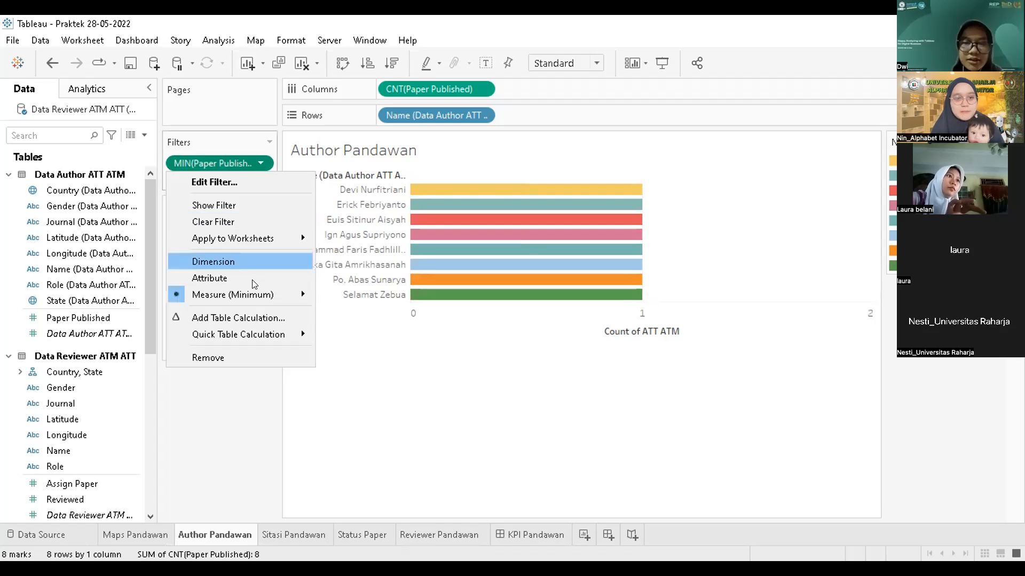
pyautogui.moveTo(251, 285)
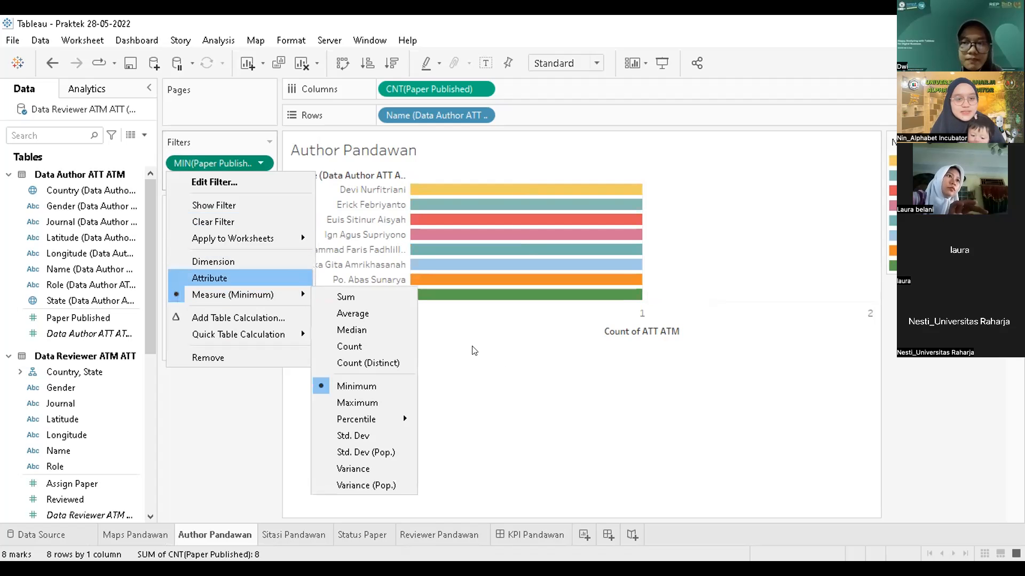
pyautogui.click(508, 372)
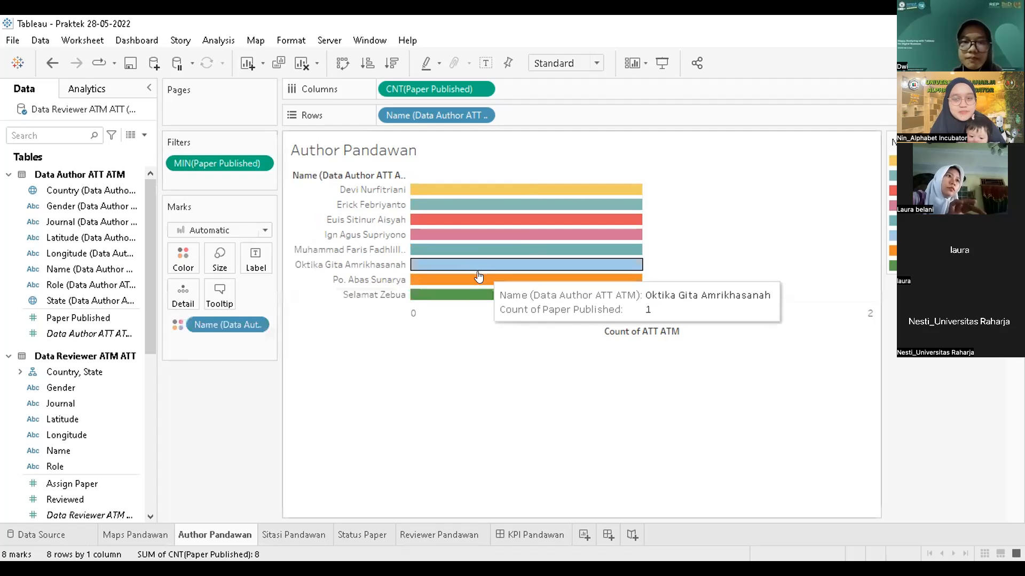
pyautogui.moveTo(478, 287)
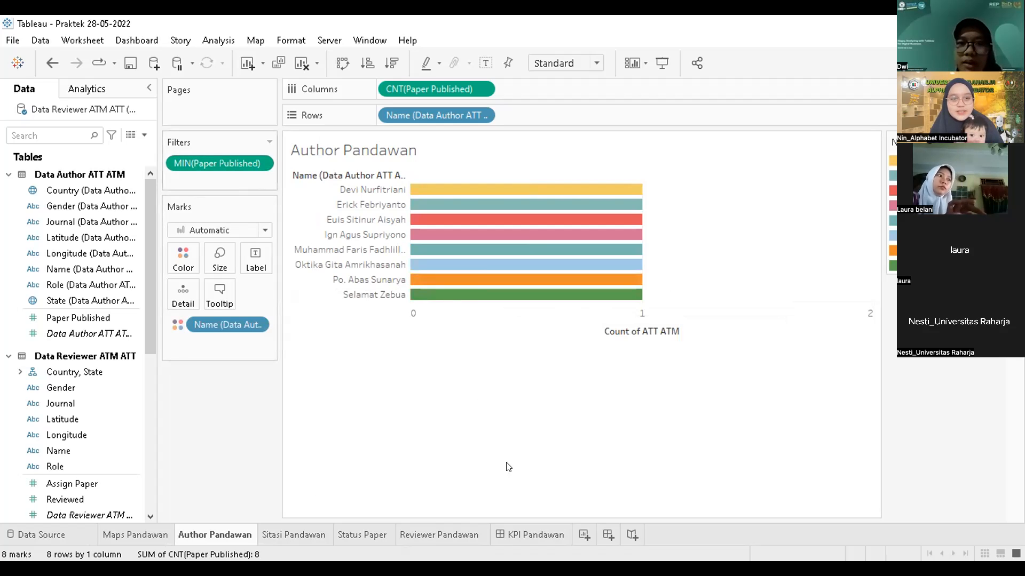
# Step: Select the MIN(Paper Published) filter and bring up Book1's Sebaran Author map
pyautogui.click(247, 161)
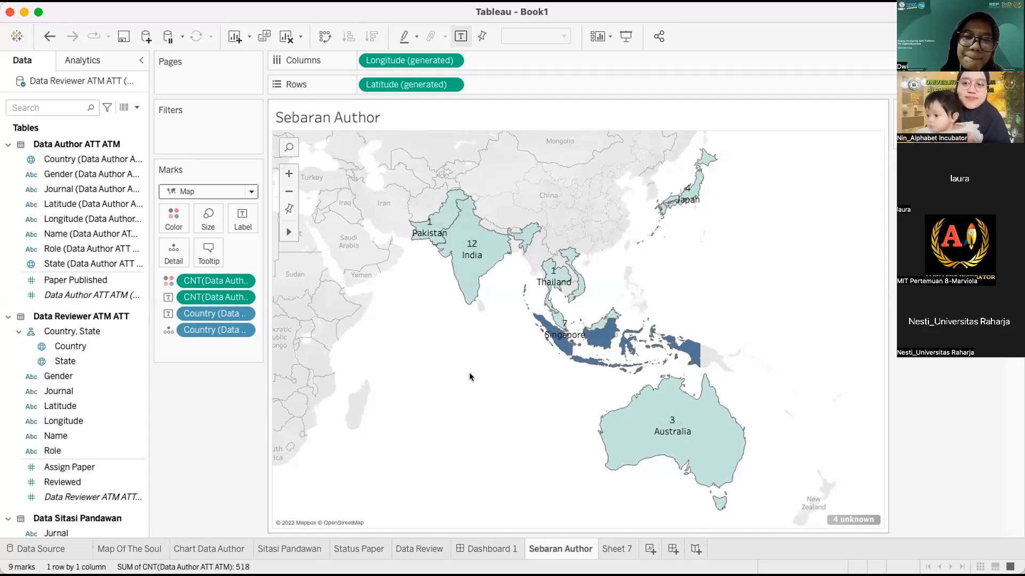
# Step: On Sheet 7, draw the author Country field as a filled map
pyautogui.click(617, 547)
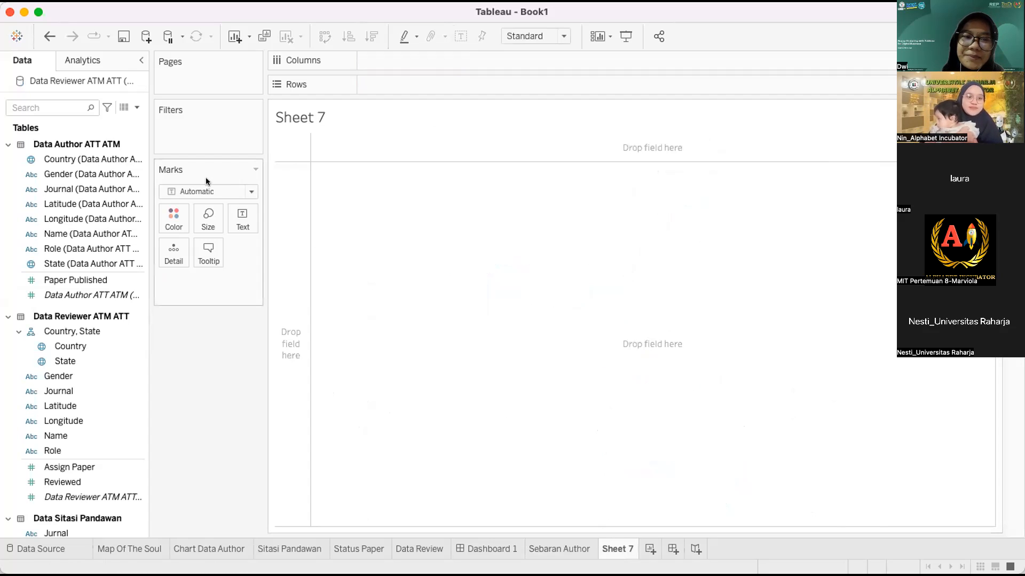
pyautogui.click(53, 249)
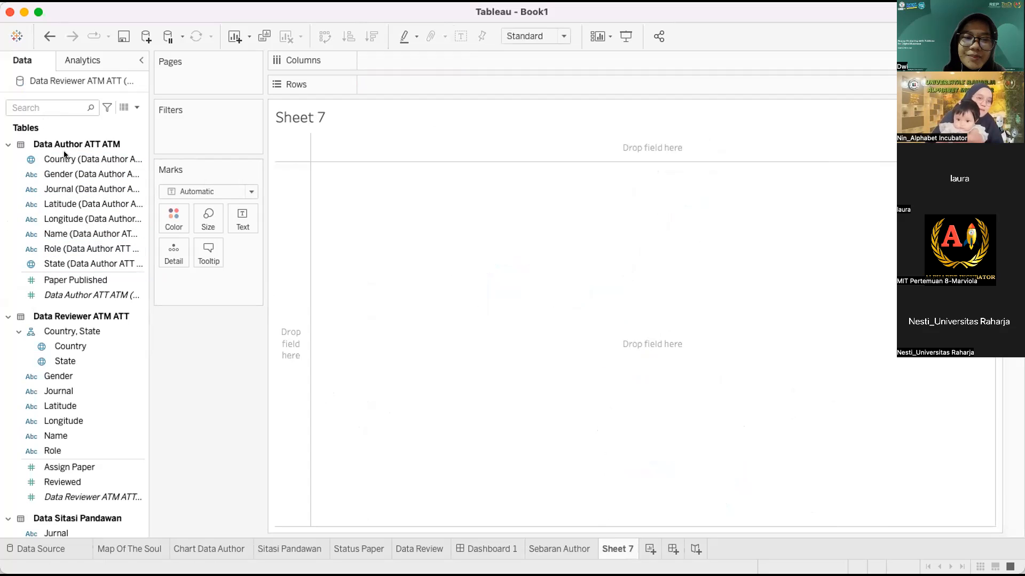
pyautogui.moveTo(63, 160); pyautogui.dragTo(190, 278)
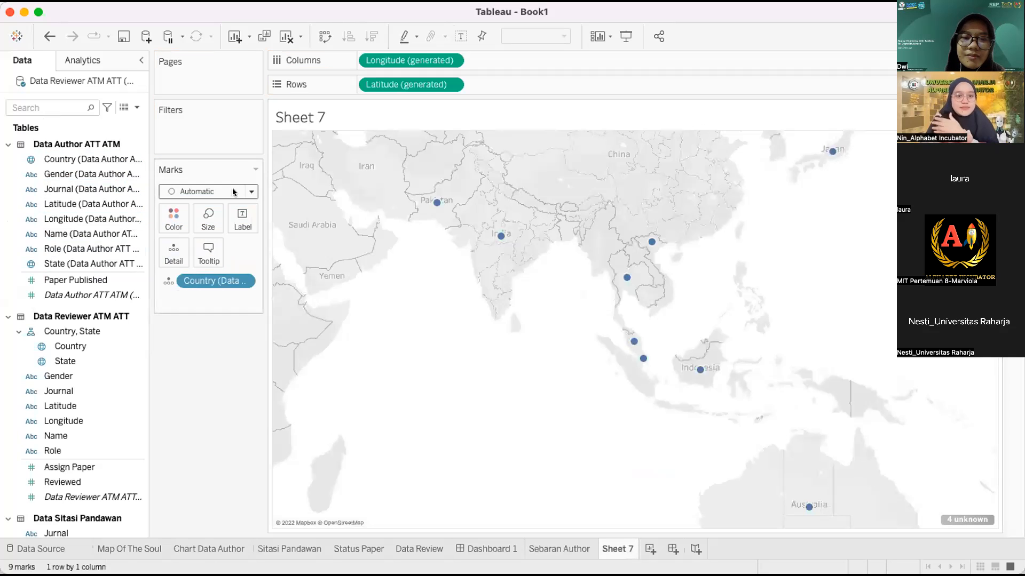
pyautogui.click(251, 191)
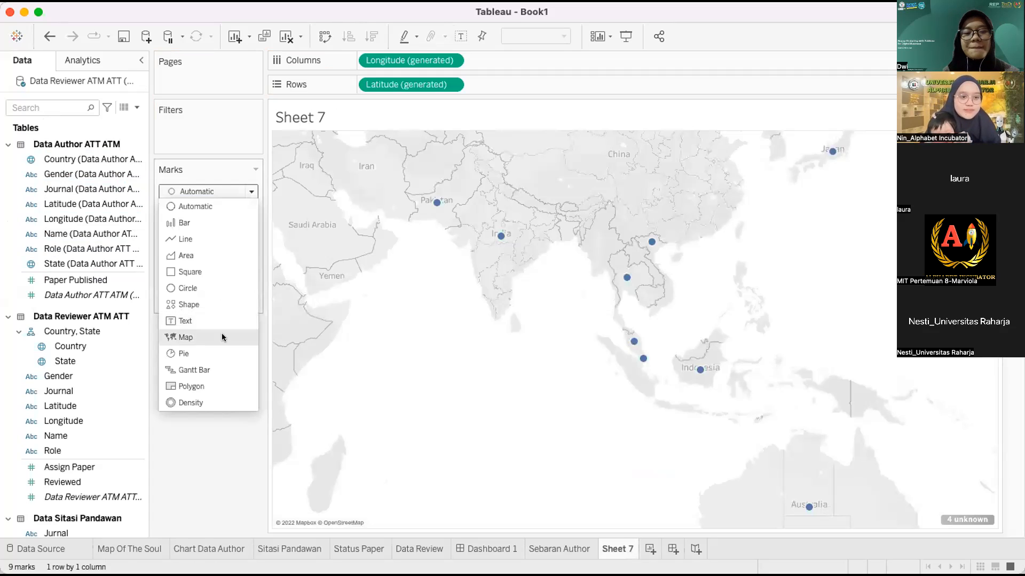
pyautogui.click(221, 335)
# Step: Colour countries by the Data Author ATT ATM count and label them with count and country name
pyautogui.click(109, 295)
pyautogui.moveTo(121, 288)
pyautogui.mouseDown()
pyautogui.moveTo(142, 229)
pyautogui.moveTo(173, 216)
pyautogui.mouseUp()
pyautogui.moveTo(109, 295); pyautogui.dragTo(247, 226)
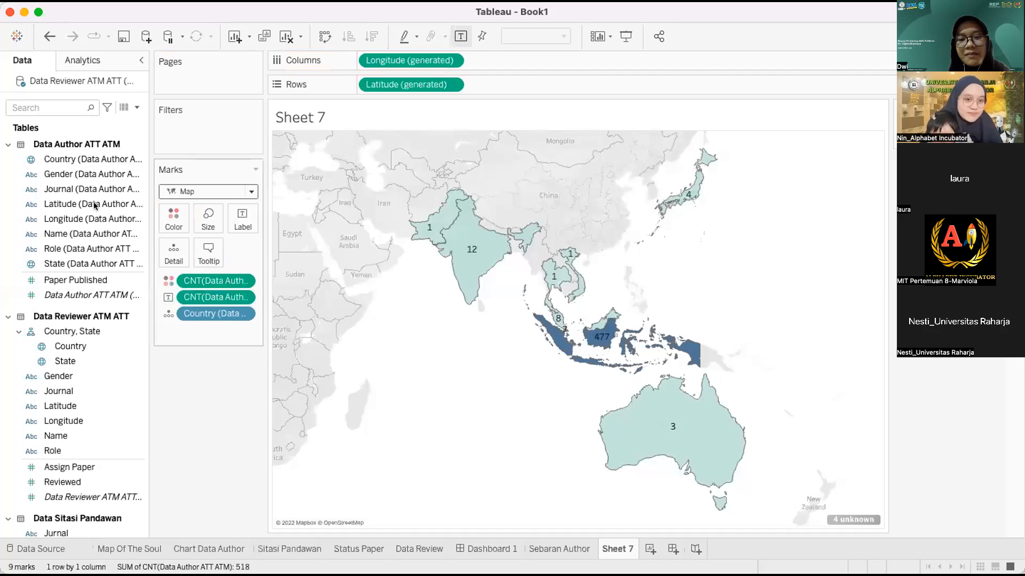
pyautogui.click(65, 160)
pyautogui.moveTo(65, 160); pyautogui.dragTo(235, 224)
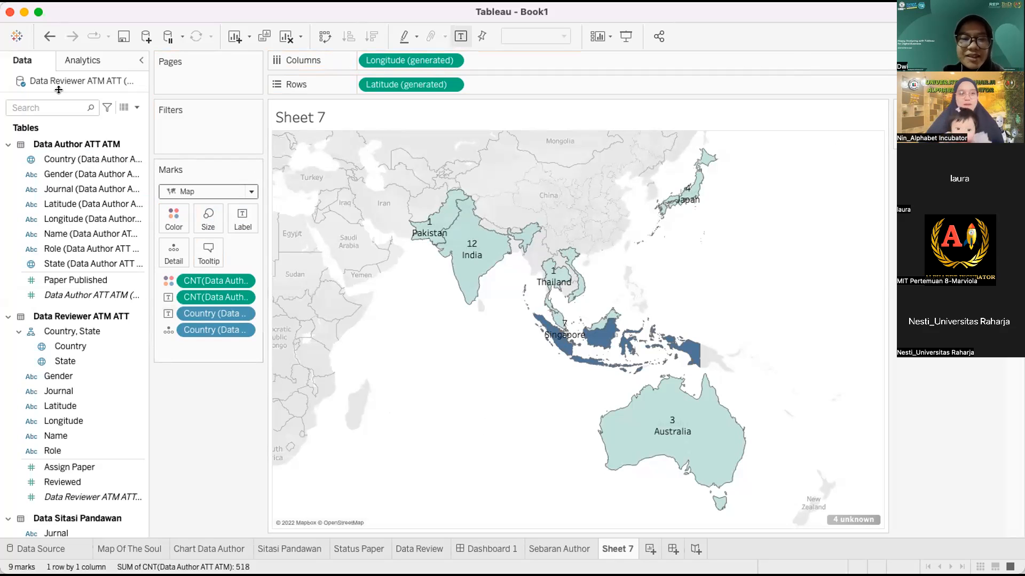
# Step: Undo five times to clear Sheet 7 back to an empty sheet
pyautogui.click(49, 35)
pyautogui.click(49, 35)
pyautogui.click(49, 35)
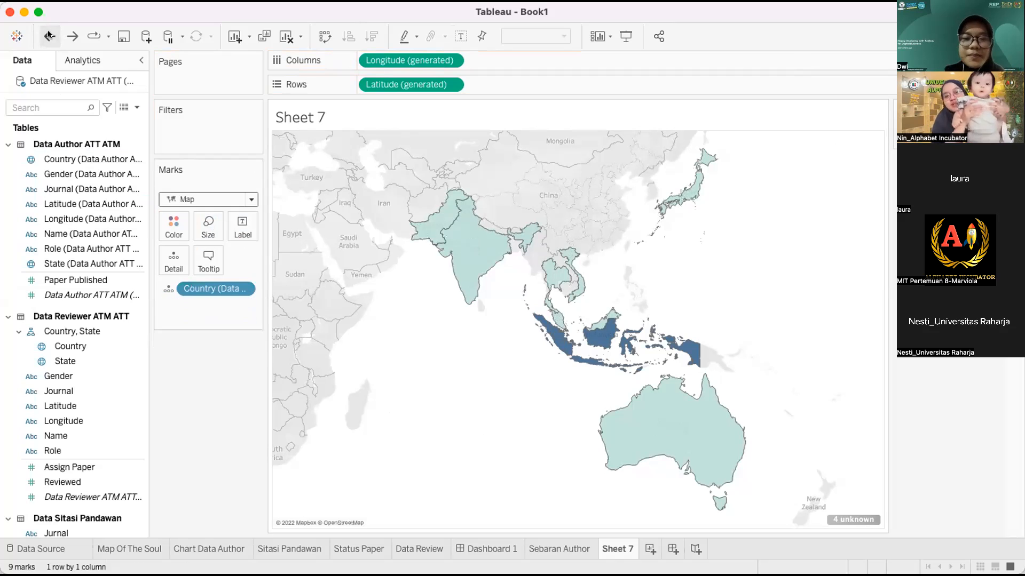
pyautogui.click(49, 36)
pyautogui.click(49, 35)
pyautogui.click(64, 241)
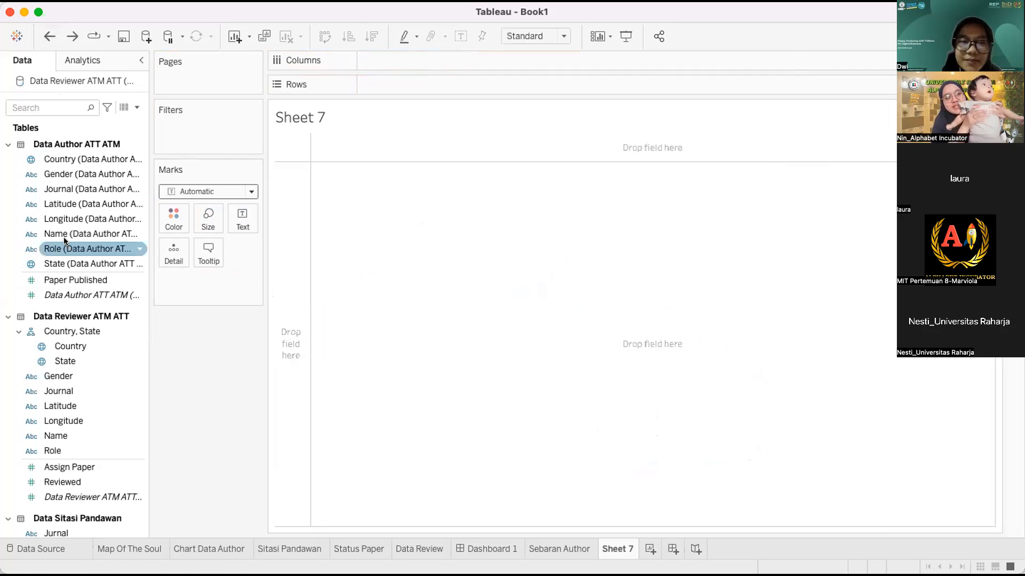
pyautogui.click(64, 238)
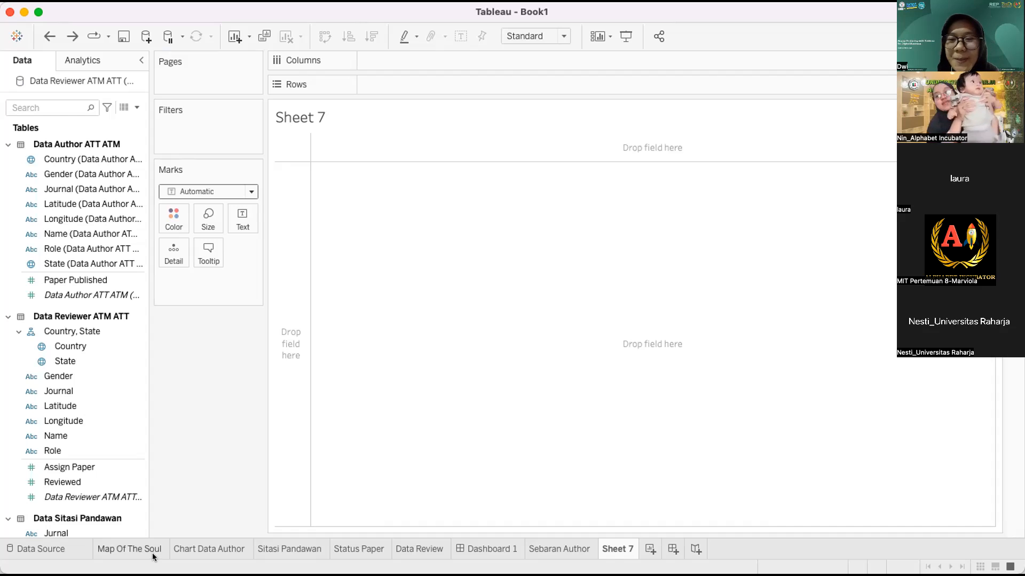
pyautogui.moveTo(153, 557)
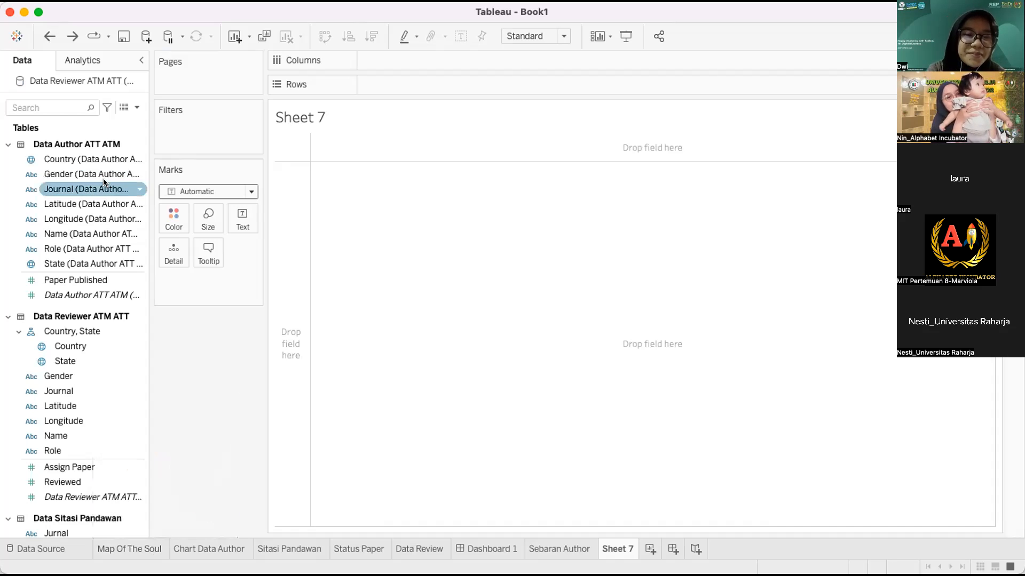
# Step: Place Country on the view and set the mark type to filled Map
pyautogui.moveTo(76, 157)
pyautogui.mouseDown()
pyautogui.moveTo(178, 224)
pyautogui.moveTo(201, 279)
pyautogui.mouseUp()
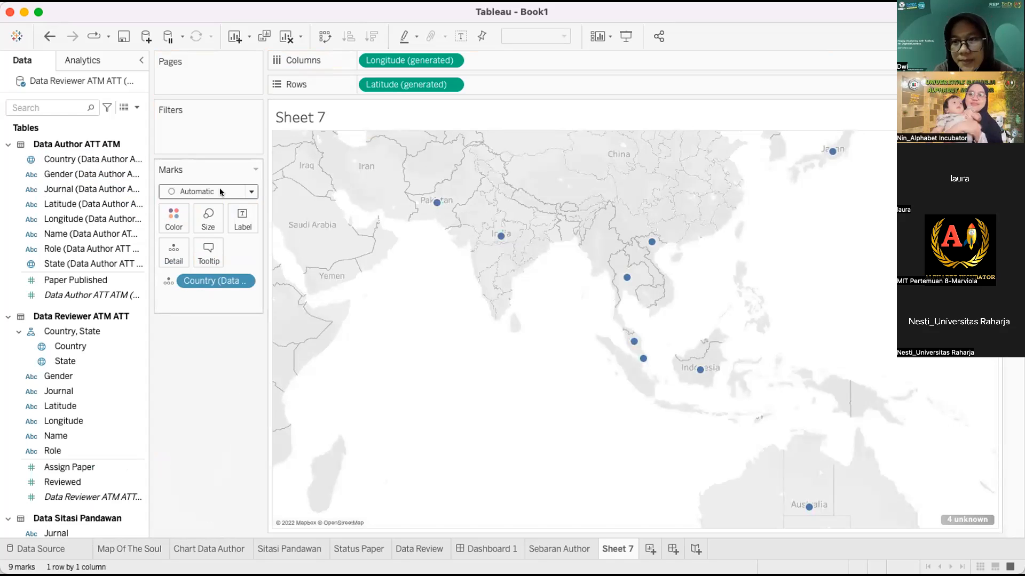
pyautogui.click(247, 190)
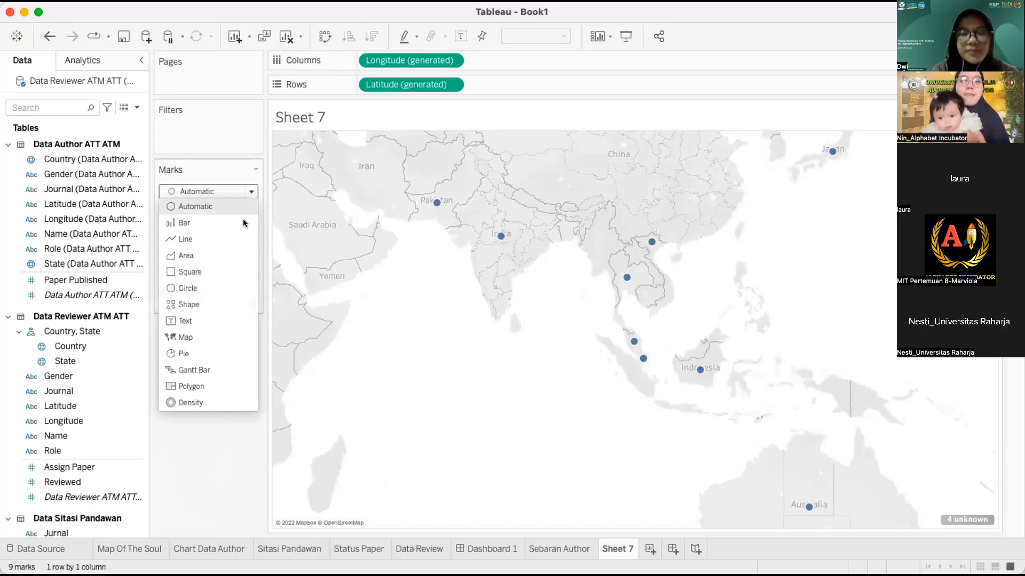
pyautogui.click(226, 337)
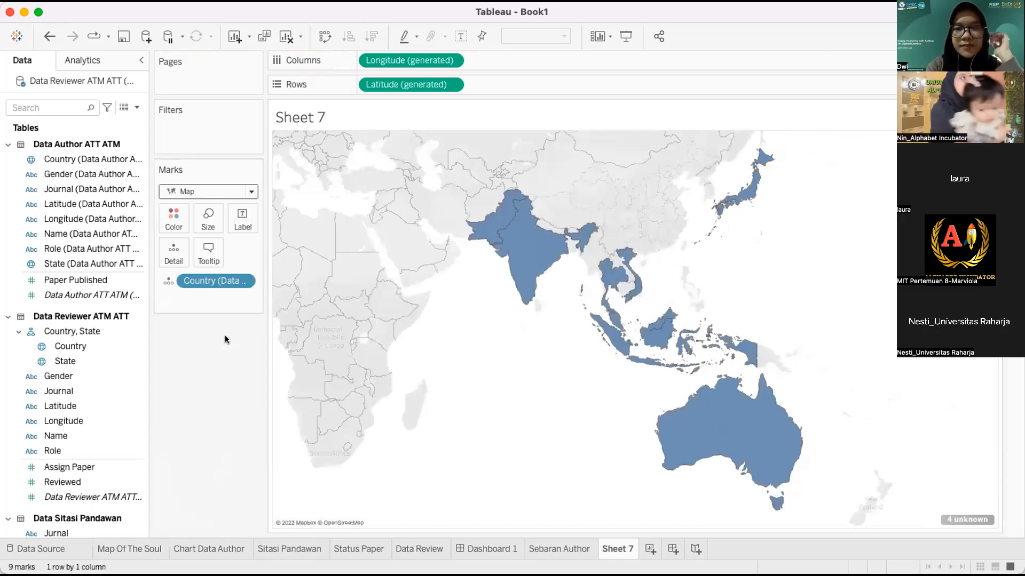
pyautogui.moveTo(538, 263)
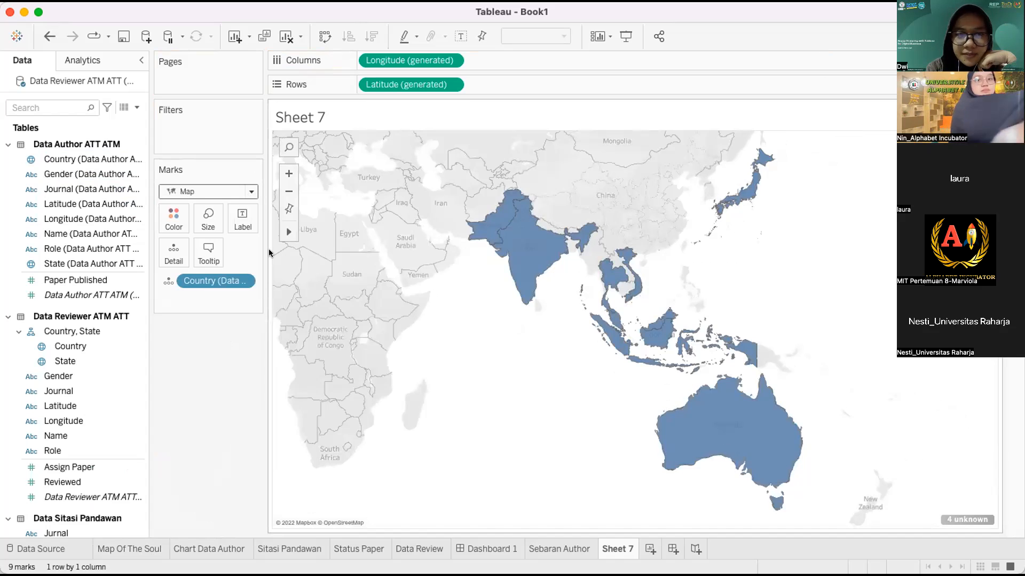
# Step: Shade countries by Data Author ATT ATM count and label each with its name and count
pyautogui.click(116, 294)
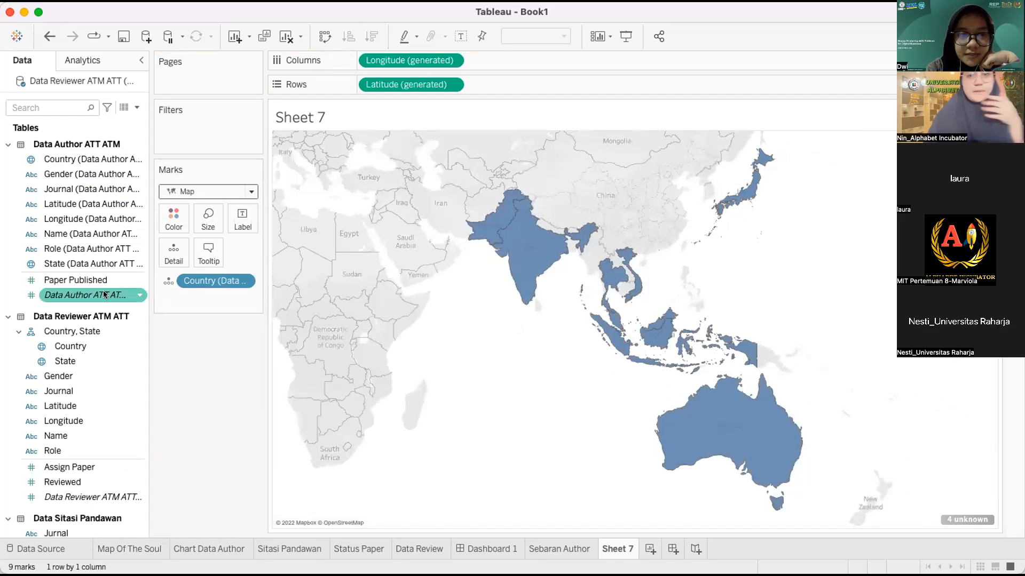
pyautogui.moveTo(99, 290); pyautogui.dragTo(174, 214)
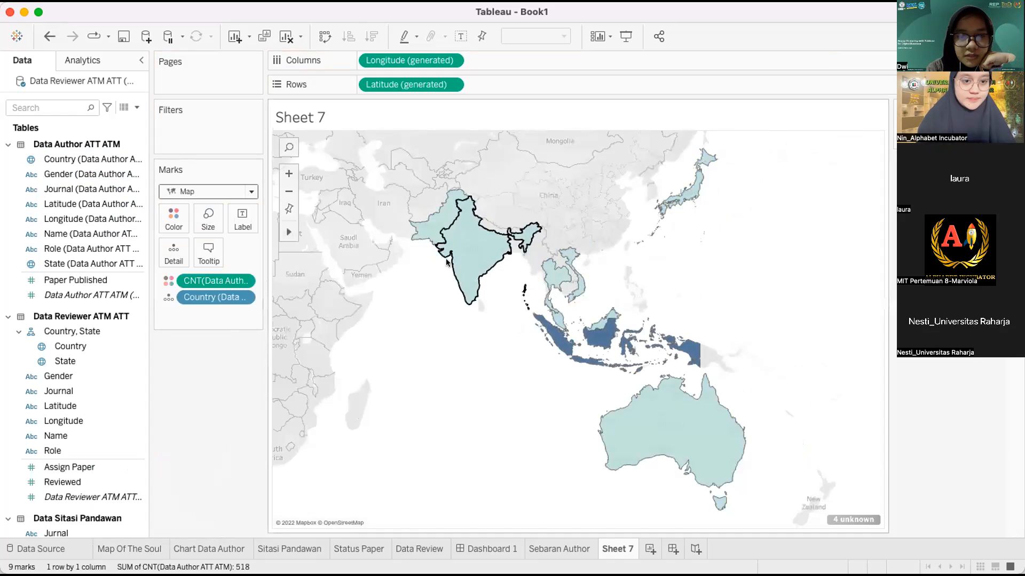
pyautogui.click(86, 174)
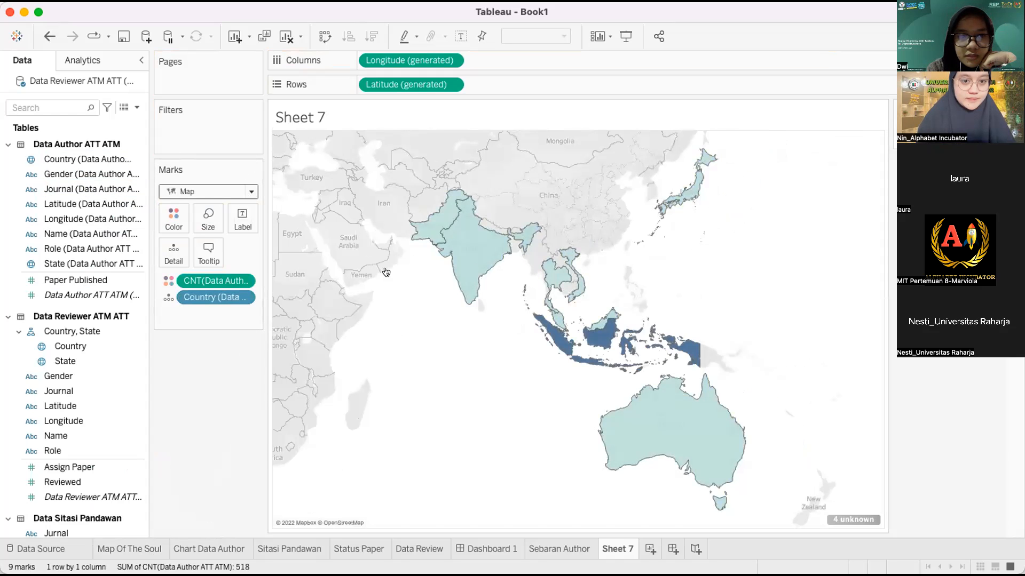
pyautogui.click(71, 159)
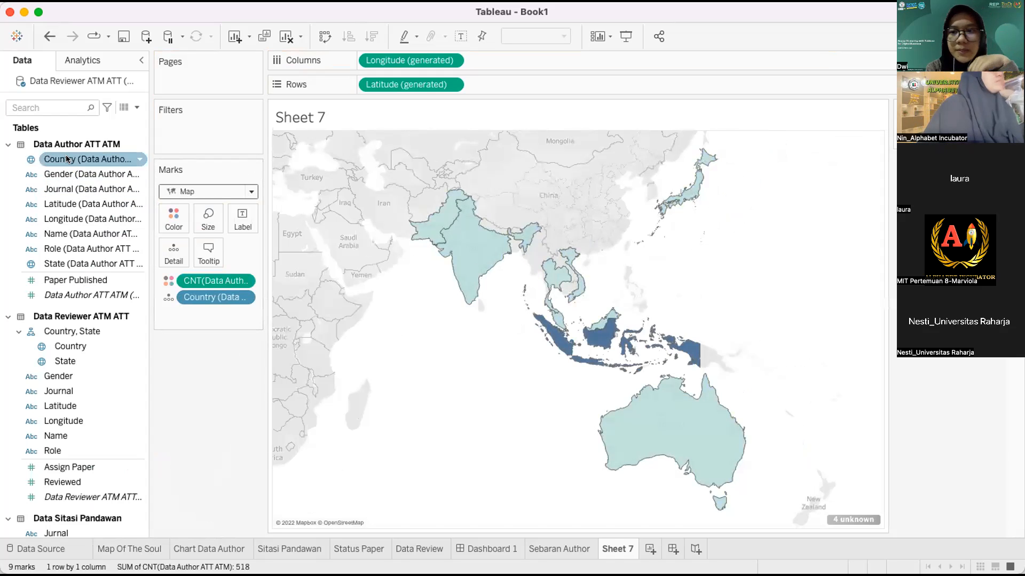
pyautogui.moveTo(71, 159); pyautogui.dragTo(235, 226)
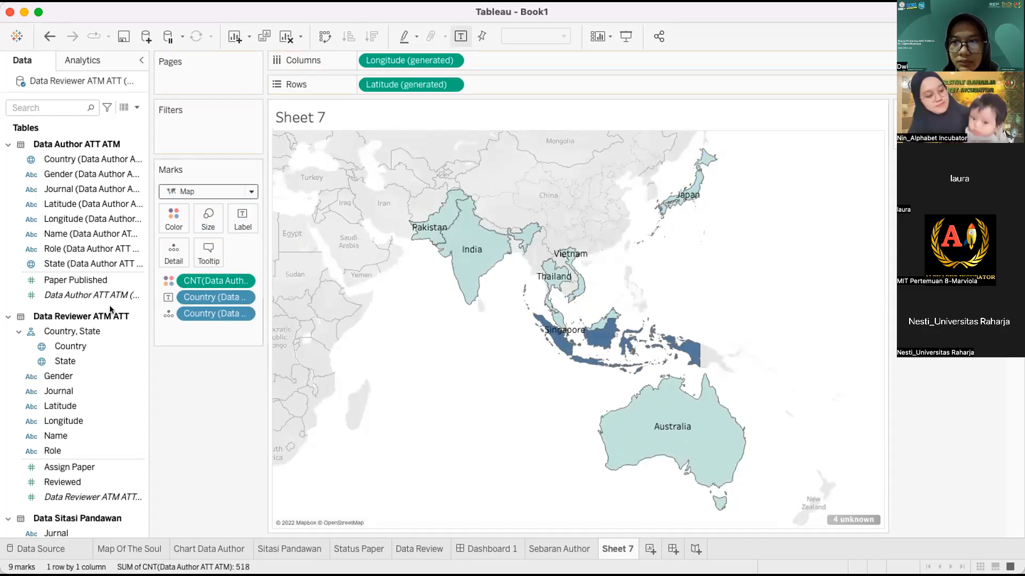
pyautogui.click(66, 295)
pyautogui.moveTo(62, 291); pyautogui.dragTo(237, 227)
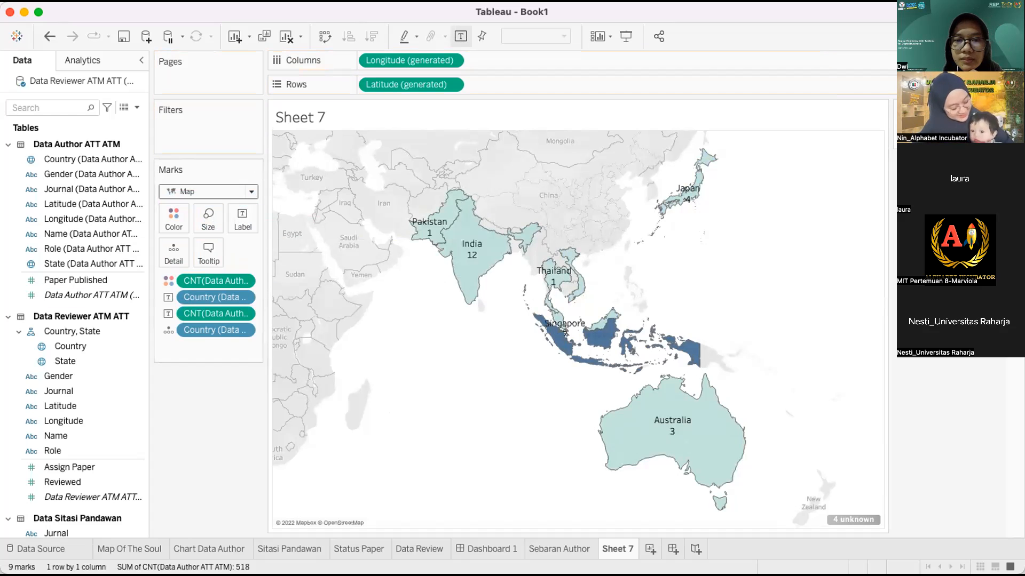
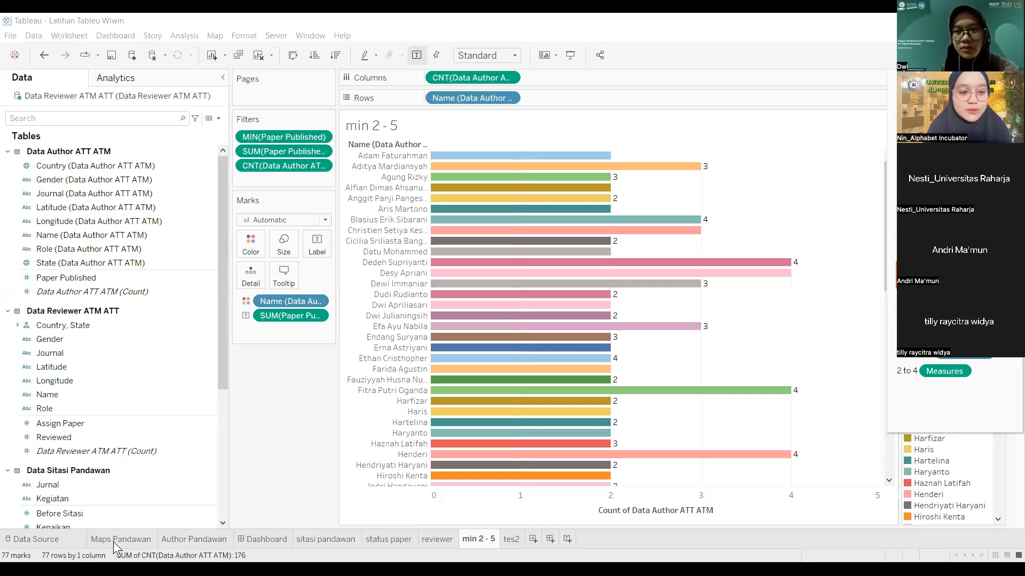
# Step: Look over the Maps Pandawan and Author Pandawan sheets, then switch to the Dashboard
pyautogui.click(118, 539)
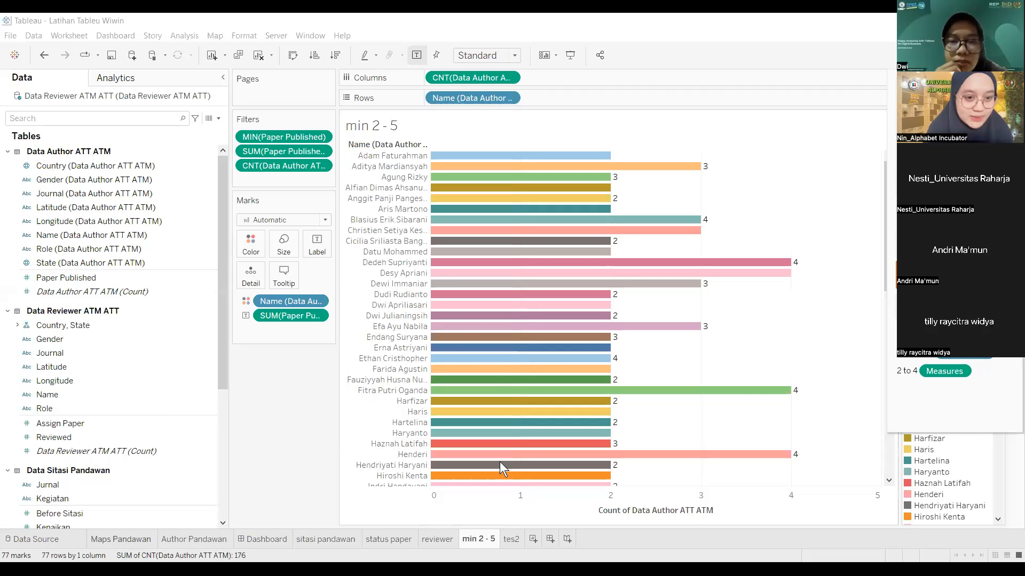
pyautogui.moveTo(431, 345)
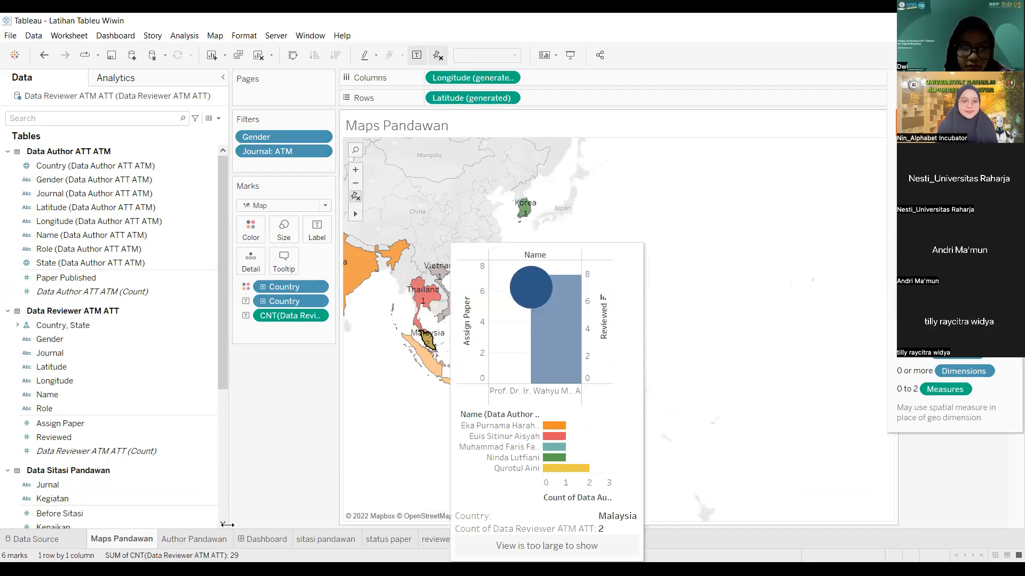
pyautogui.click(207, 537)
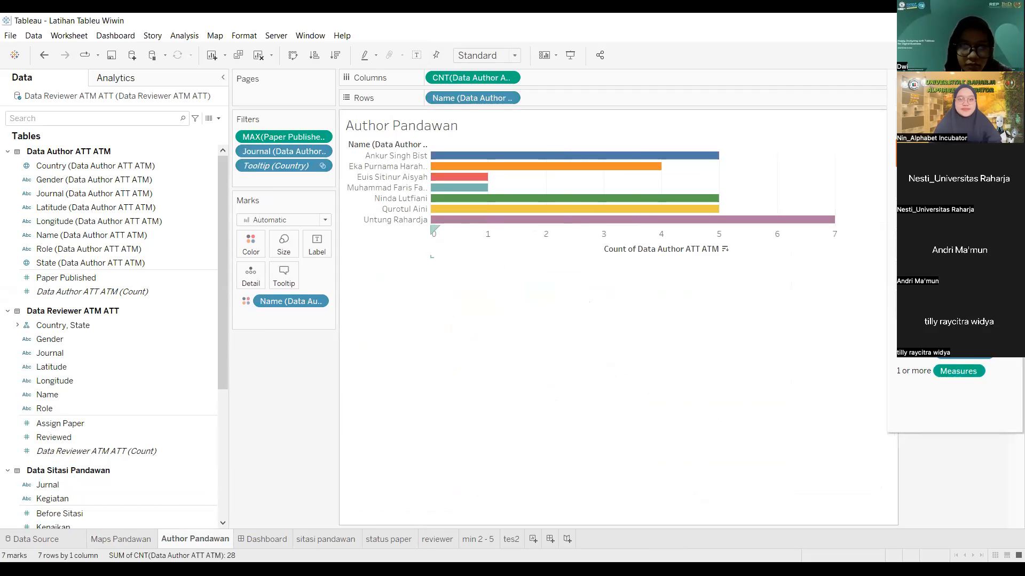
pyautogui.click(264, 540)
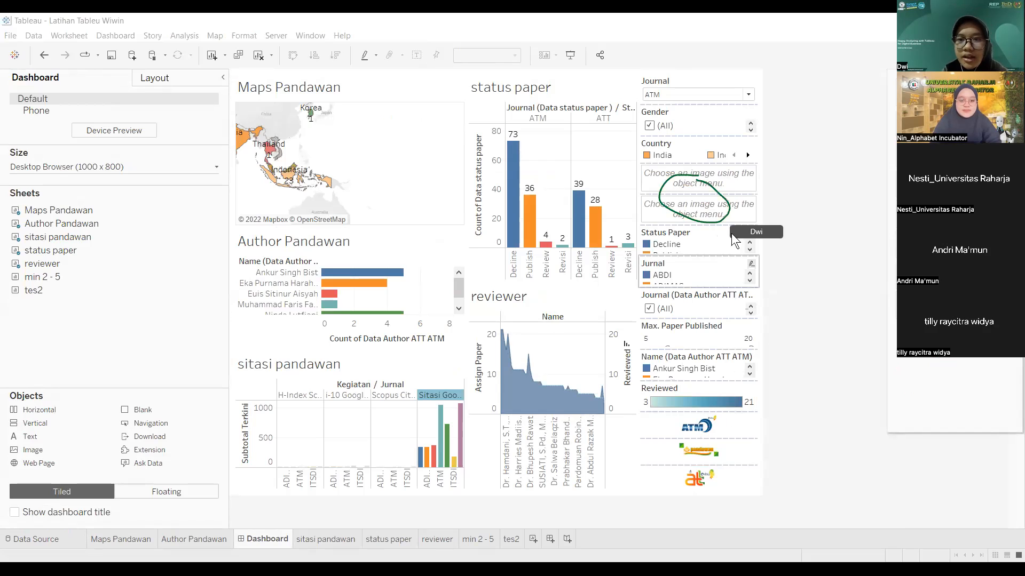
# Step: Delete both empty image placeholders above the dashboard's filter cards
pyautogui.click(756, 168)
pyautogui.click(763, 167)
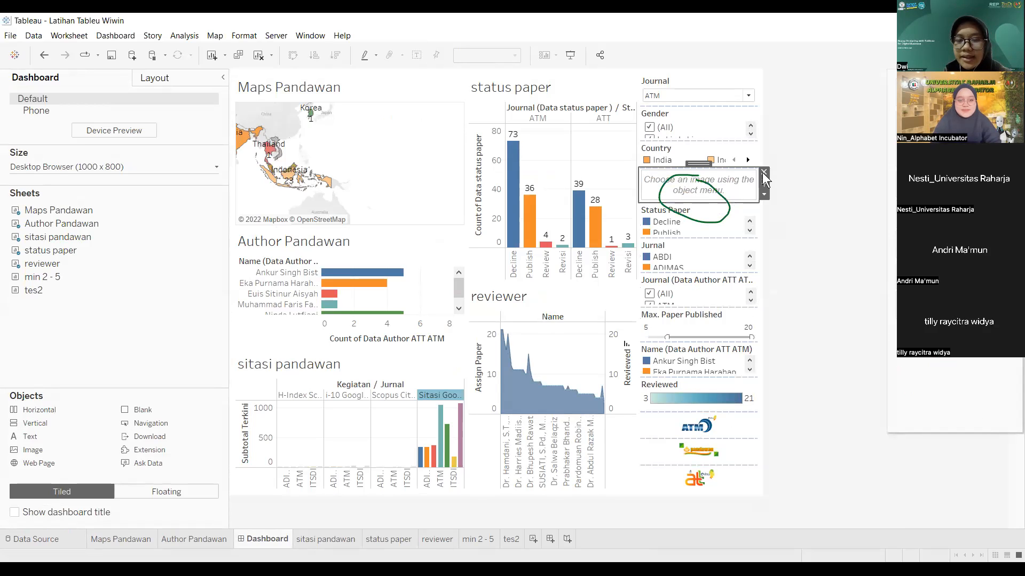
pyautogui.click(764, 172)
pyautogui.click(790, 315)
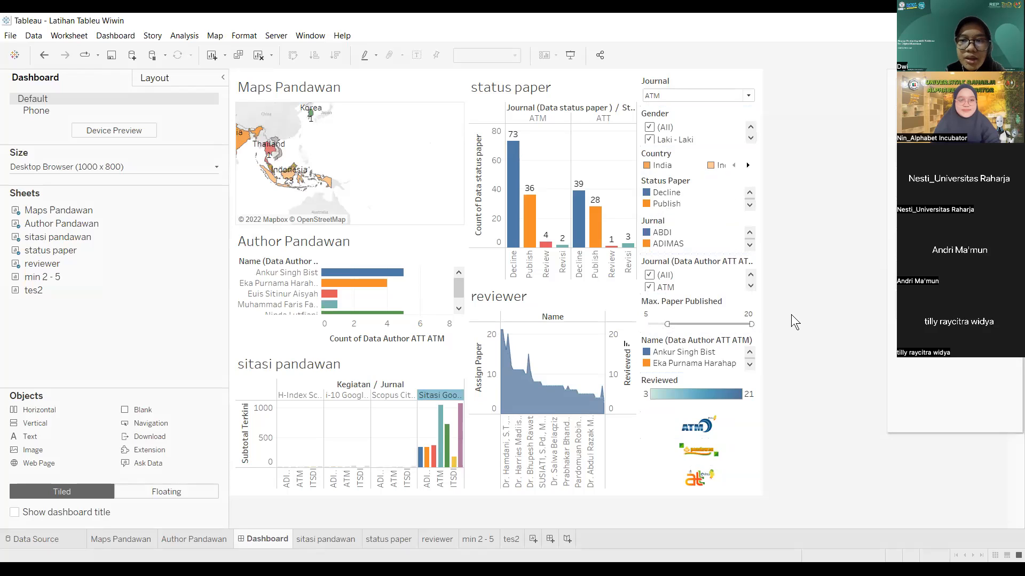
pyautogui.click(748, 96)
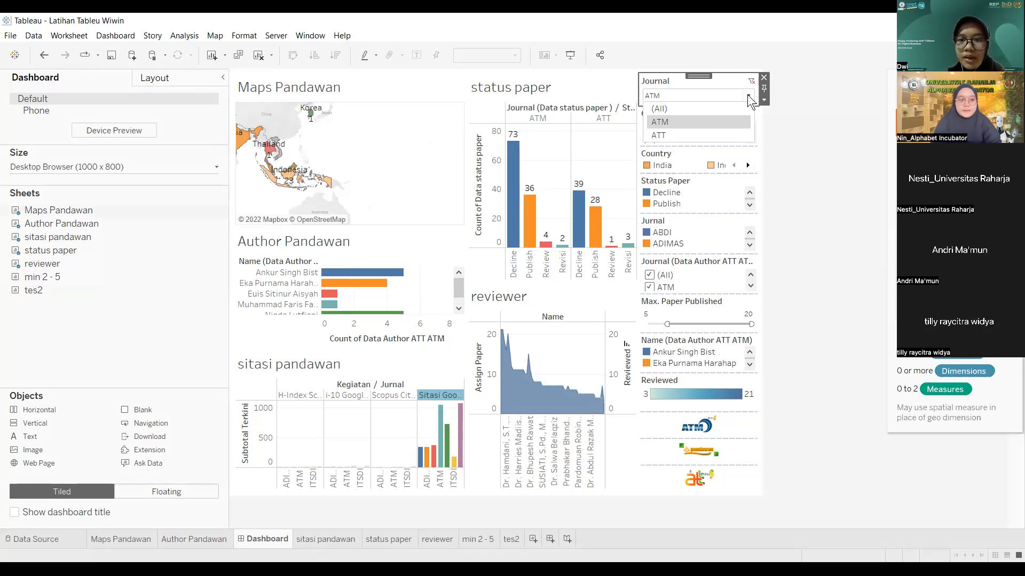
pyautogui.click(713, 135)
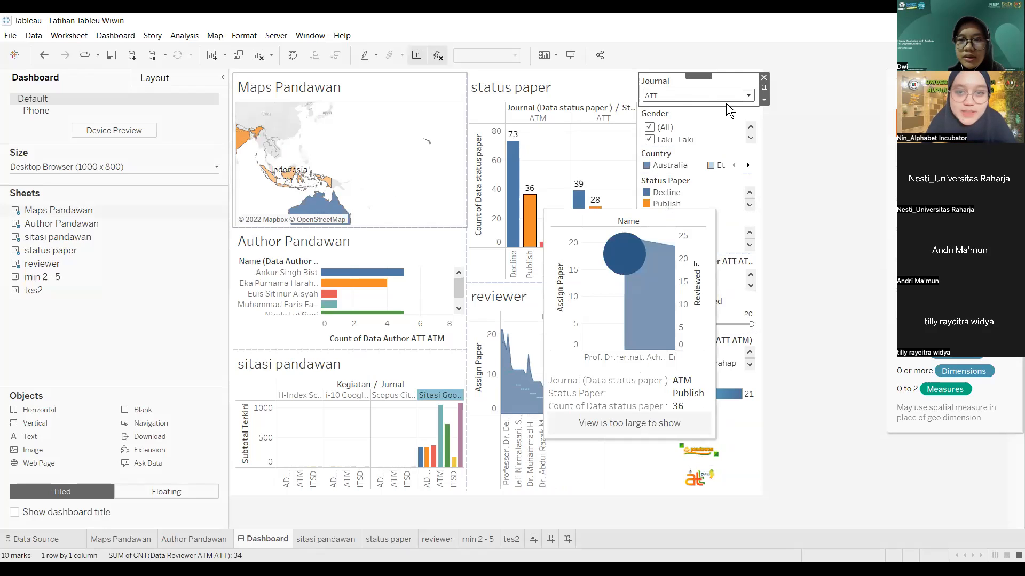
pyautogui.click(793, 165)
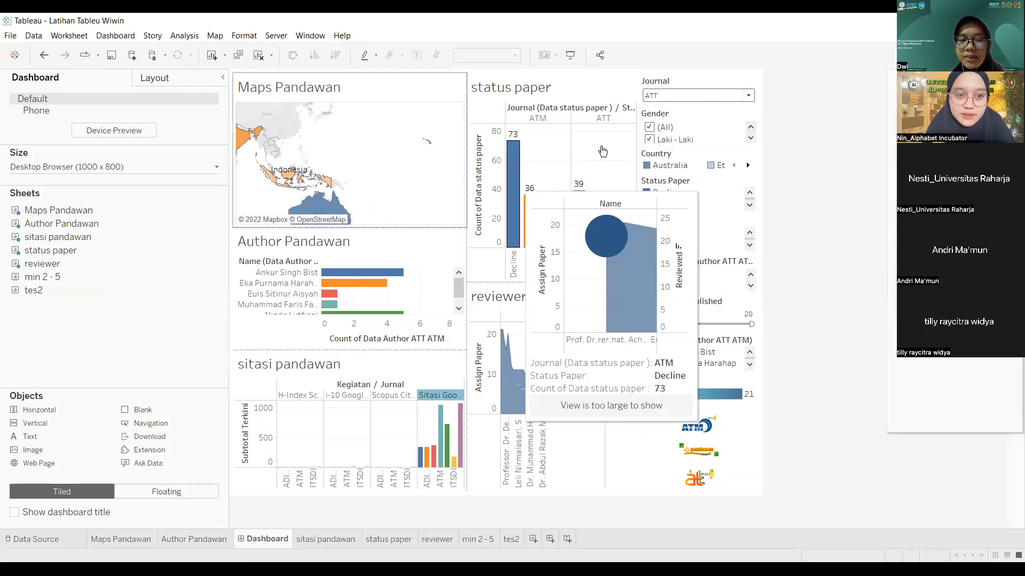
pyautogui.click(749, 96)
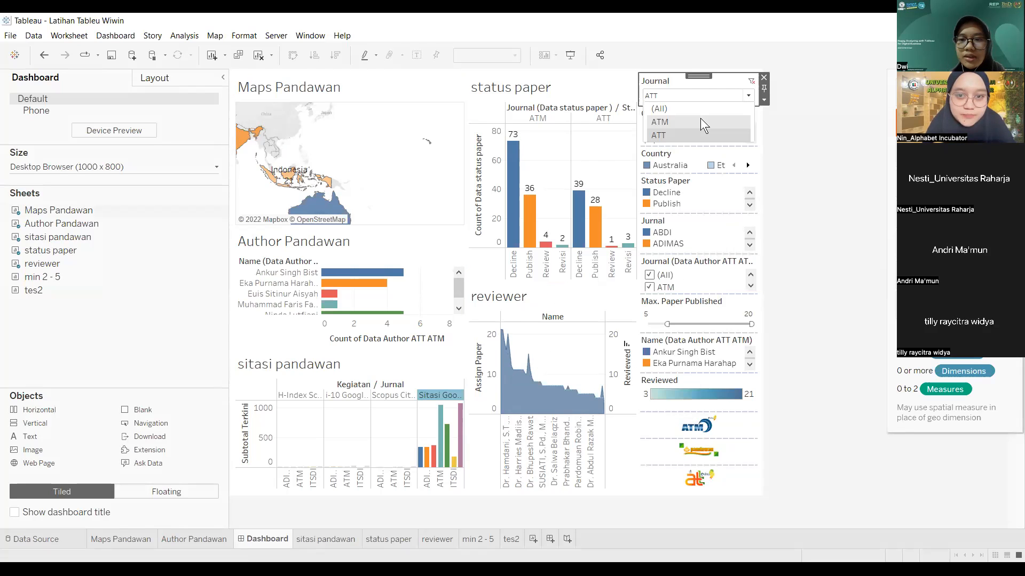
pyautogui.click(701, 119)
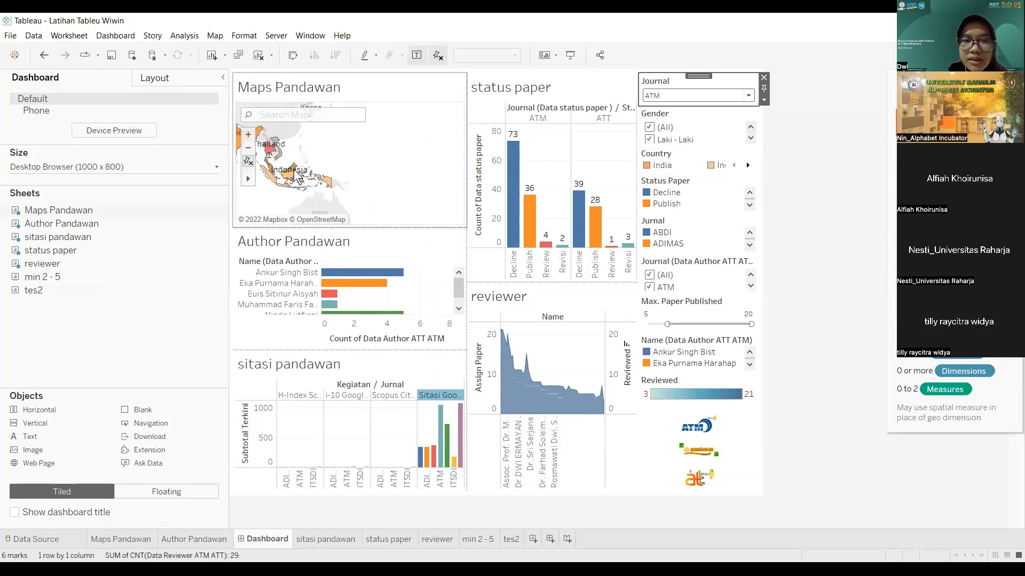
pyautogui.moveTo(295, 174)
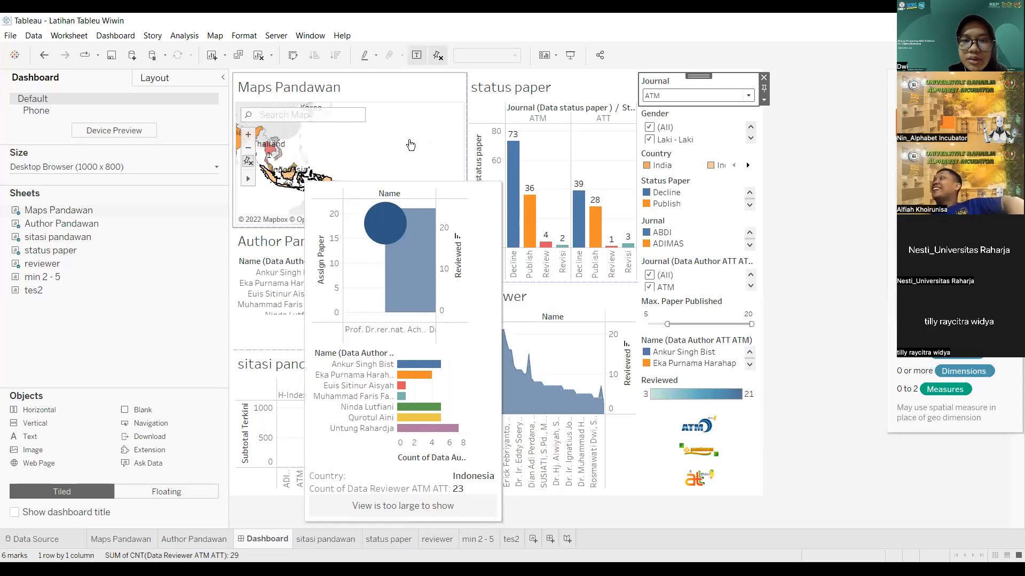
pyautogui.click(438, 113)
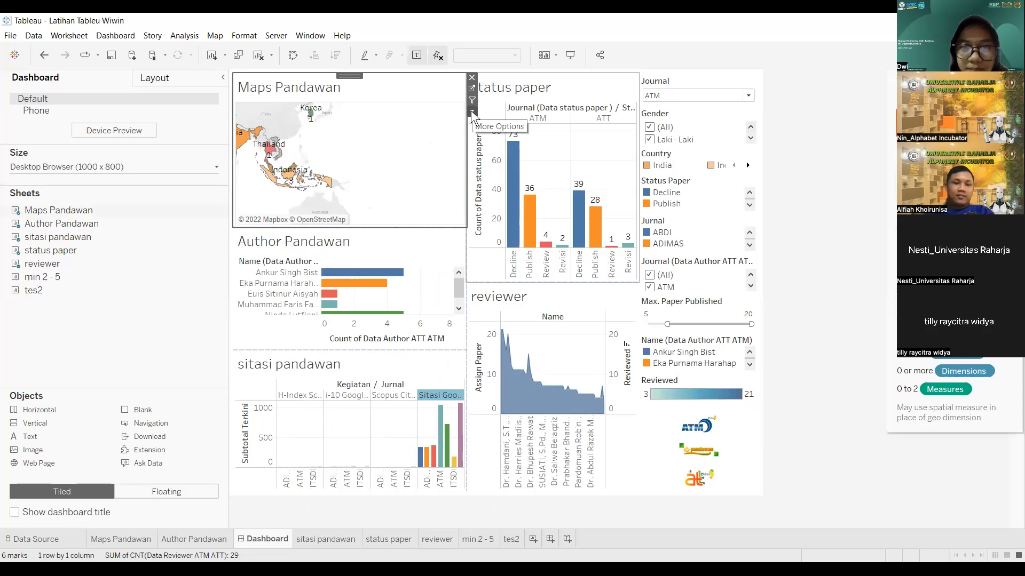
pyautogui.click(470, 111)
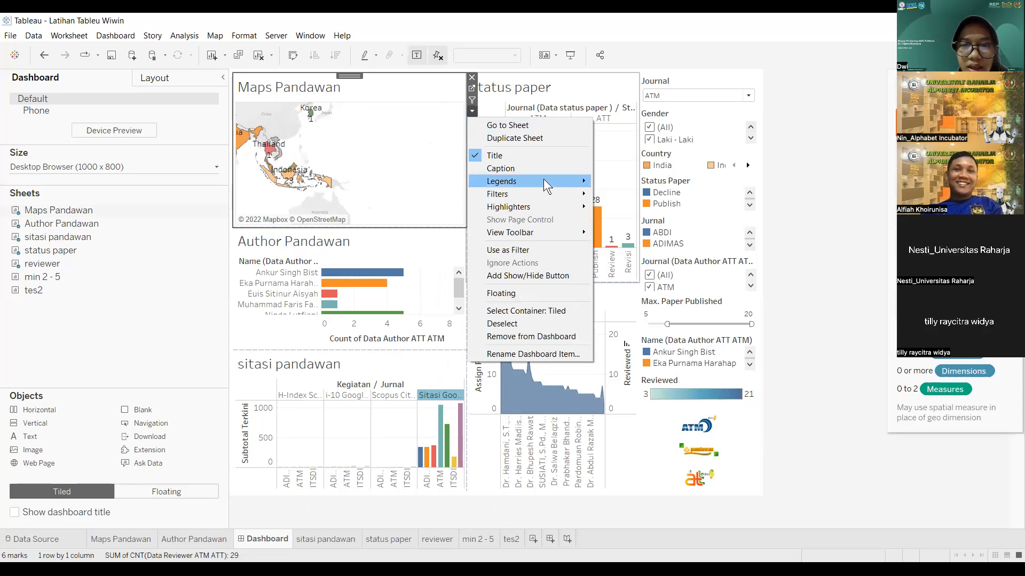
pyautogui.moveTo(543, 181)
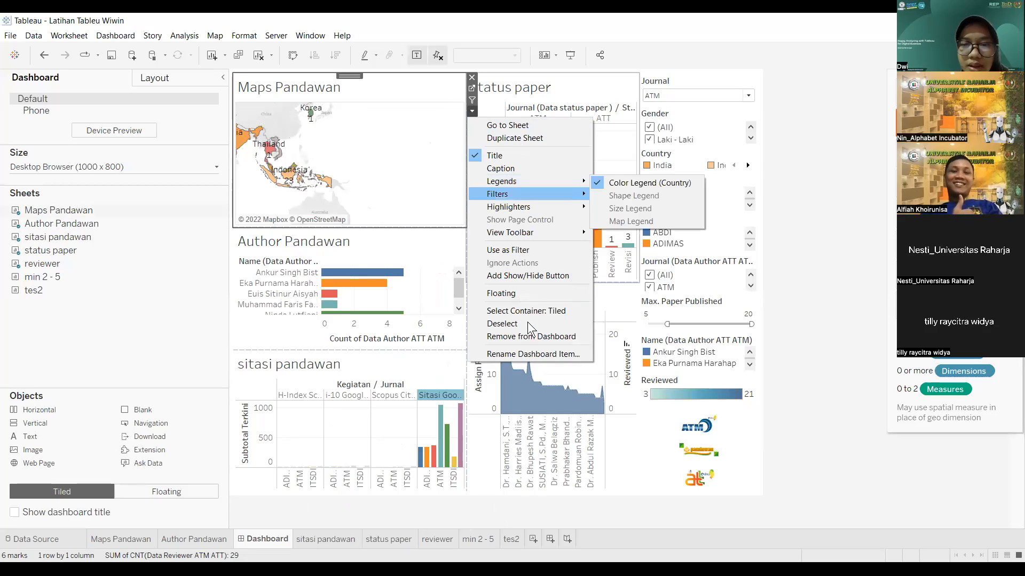
pyautogui.click(534, 250)
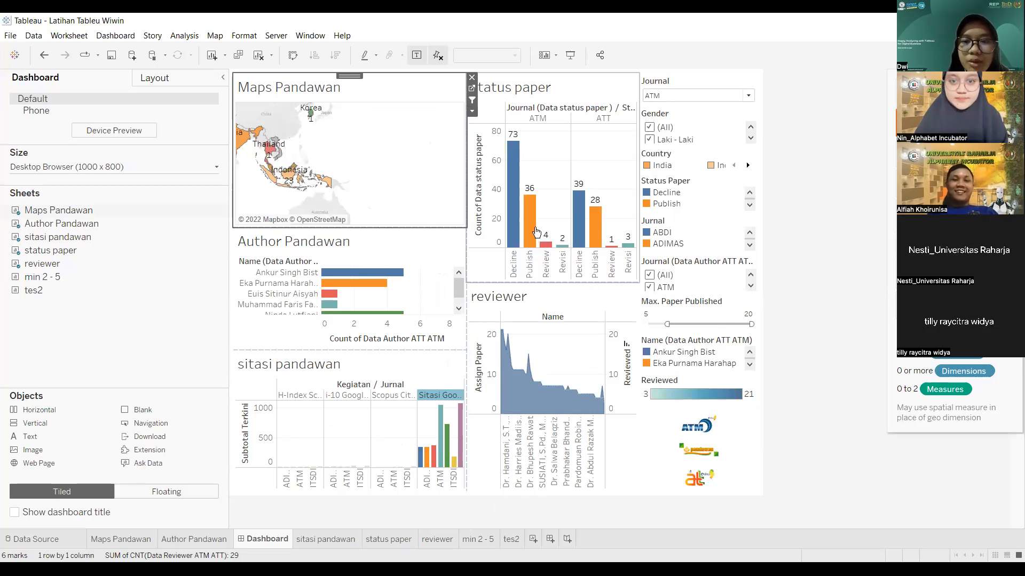
pyautogui.click(579, 263)
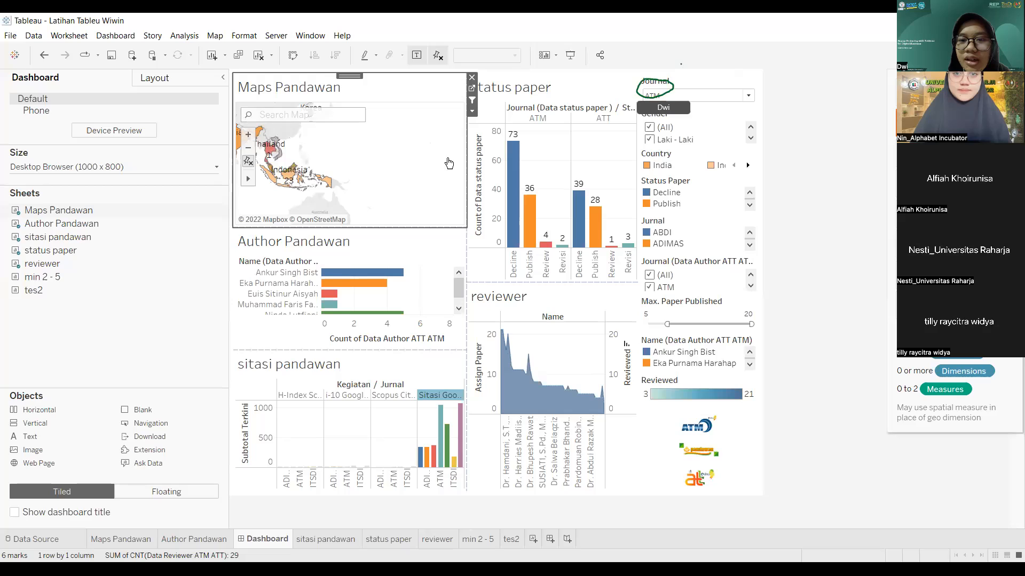
# Step: Filter the dashboard to journal ATT and apply the Journal filter to all related data sources
pyautogui.click(734, 96)
pyautogui.click(700, 136)
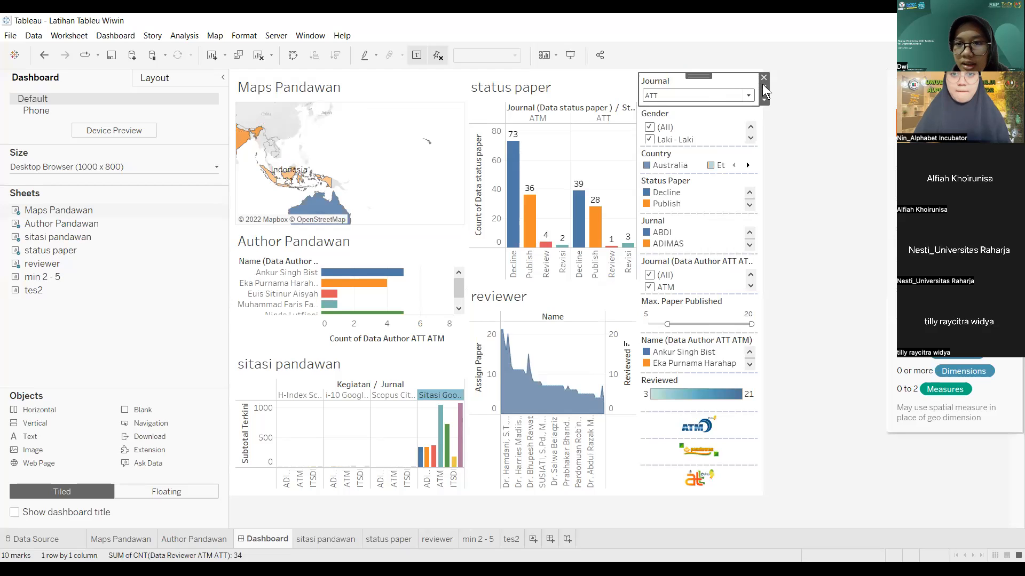
pyautogui.click(763, 100)
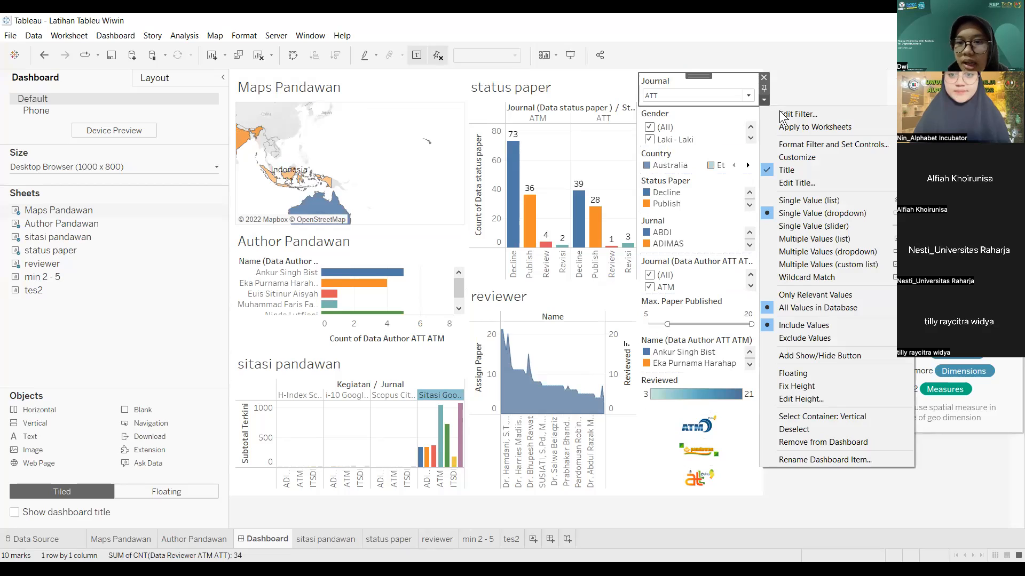
pyautogui.moveTo(809, 132)
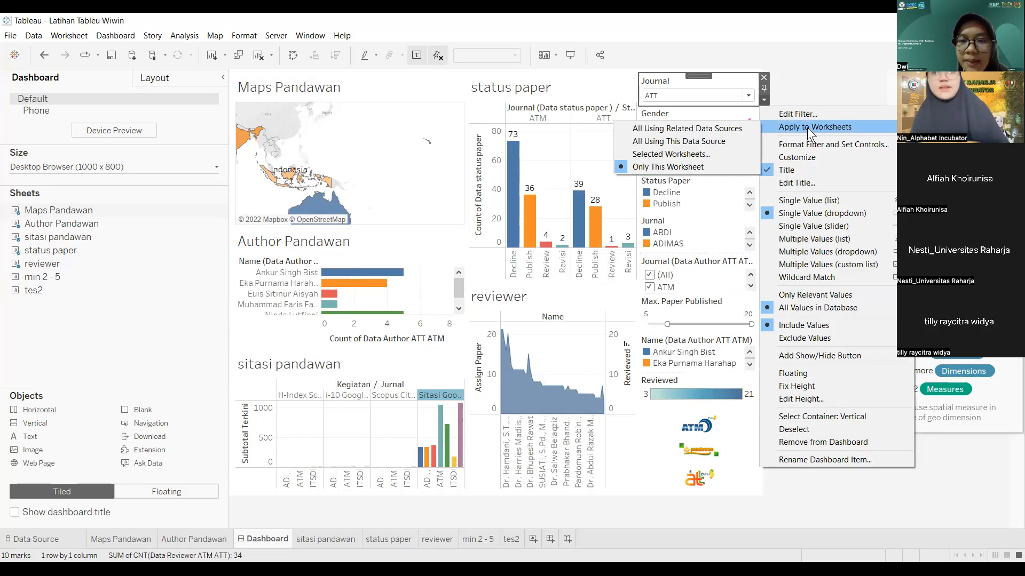
pyautogui.click(733, 128)
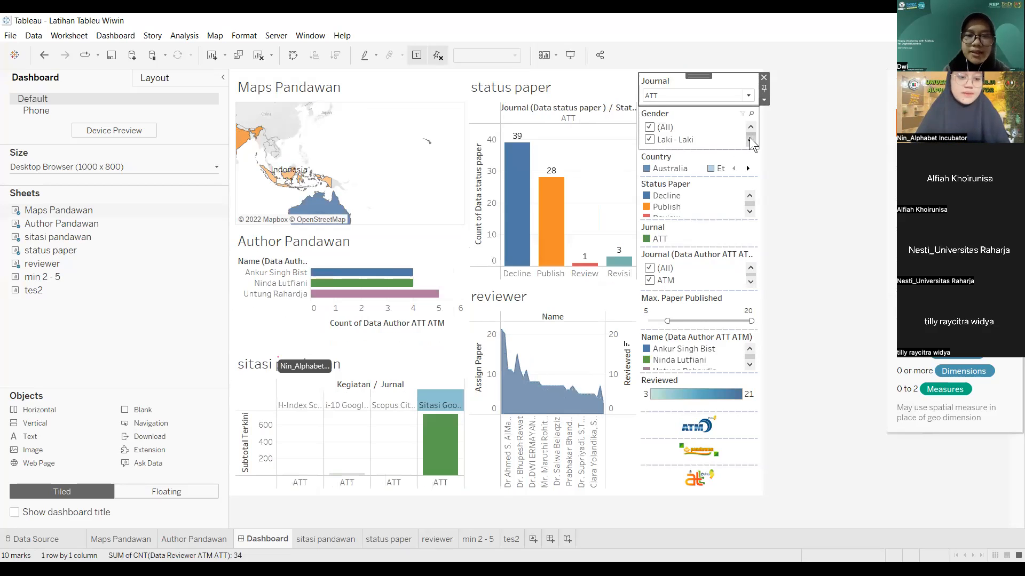
# Step: With the Maps Pandawan map selected, change the Journal filter to ATM
pyautogui.click(316, 189)
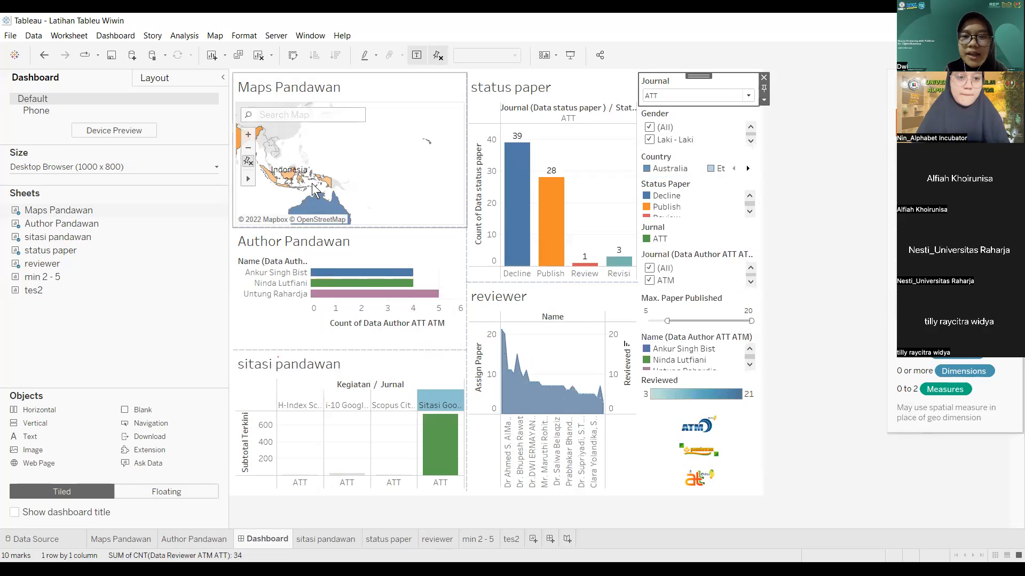
pyautogui.click(747, 96)
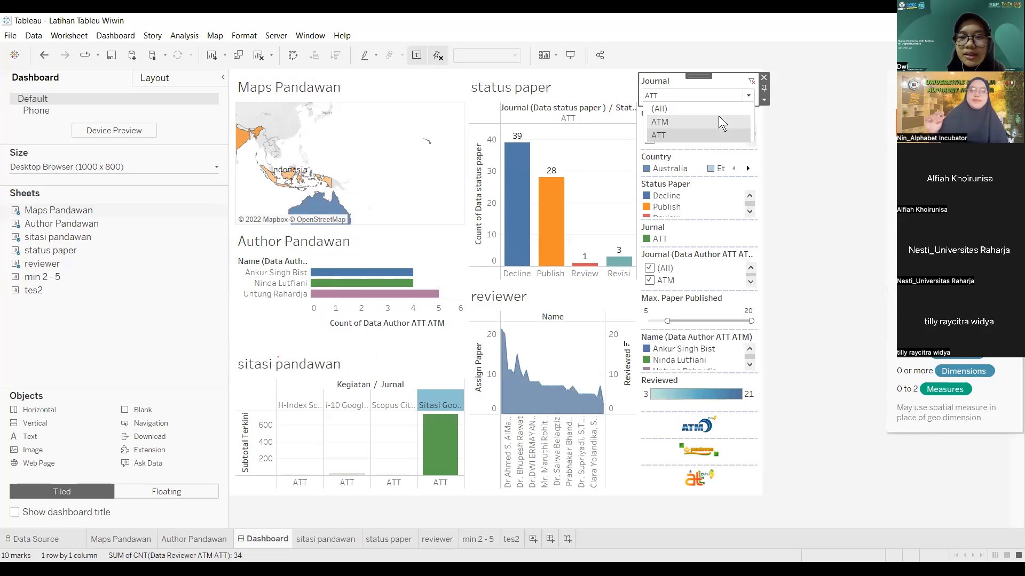
pyautogui.click(715, 119)
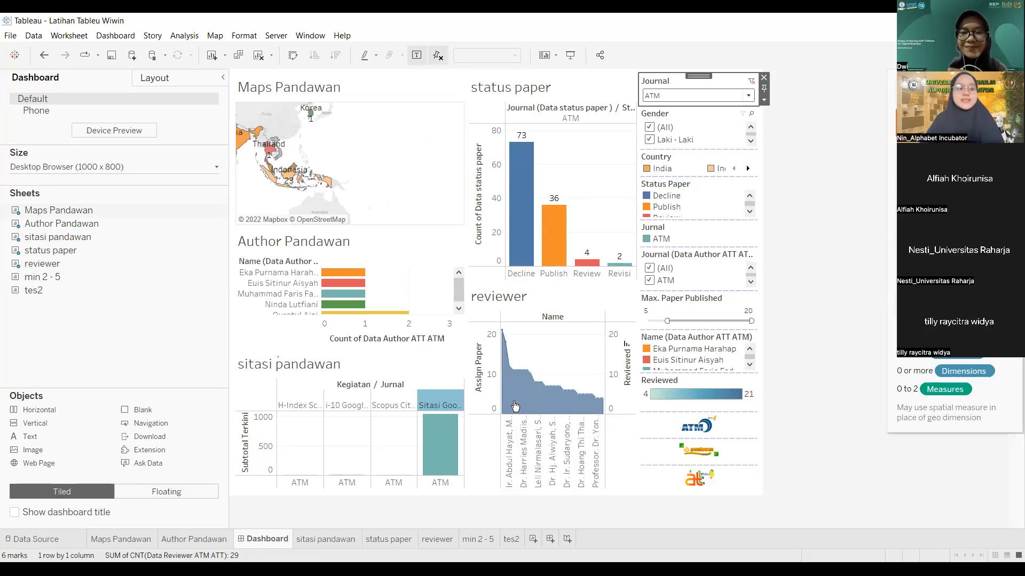
# Step: Page through the sitasi pandawan, status paper and reviewer sheets, ending on min 2 - 5
pyautogui.click(326, 540)
pyautogui.click(403, 539)
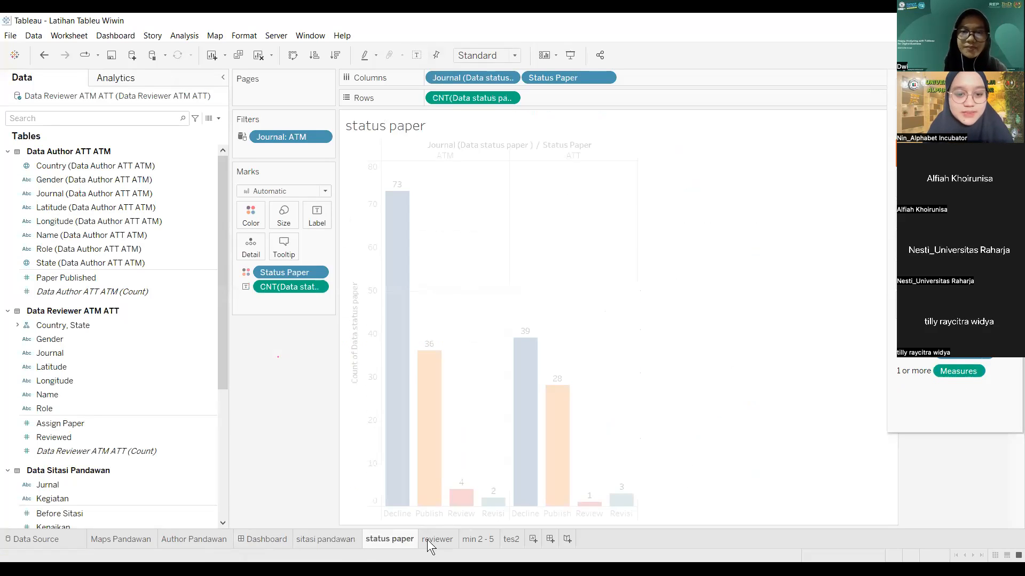
pyautogui.click(429, 539)
pyautogui.click(483, 540)
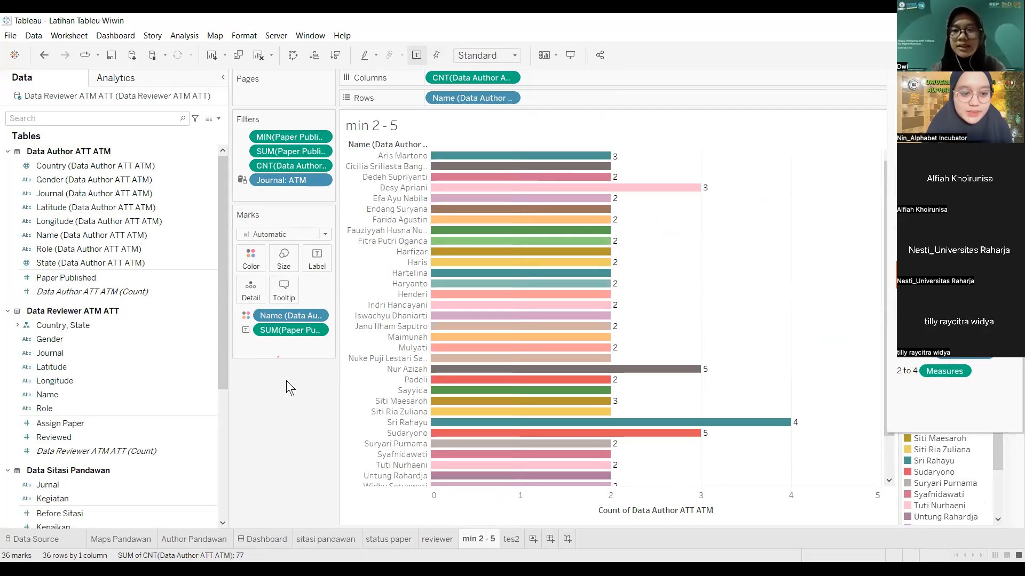
# Step: Remove the CNT author-count, SUM(Paper Published) and Journal: ATM filters from the Filters shelf
pyautogui.click(320, 164)
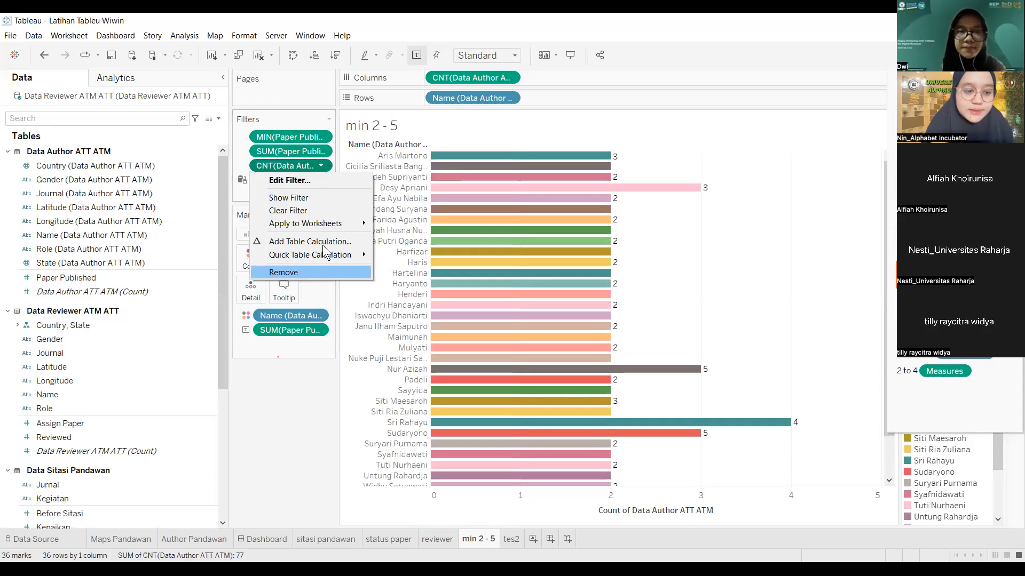
pyautogui.click(315, 271)
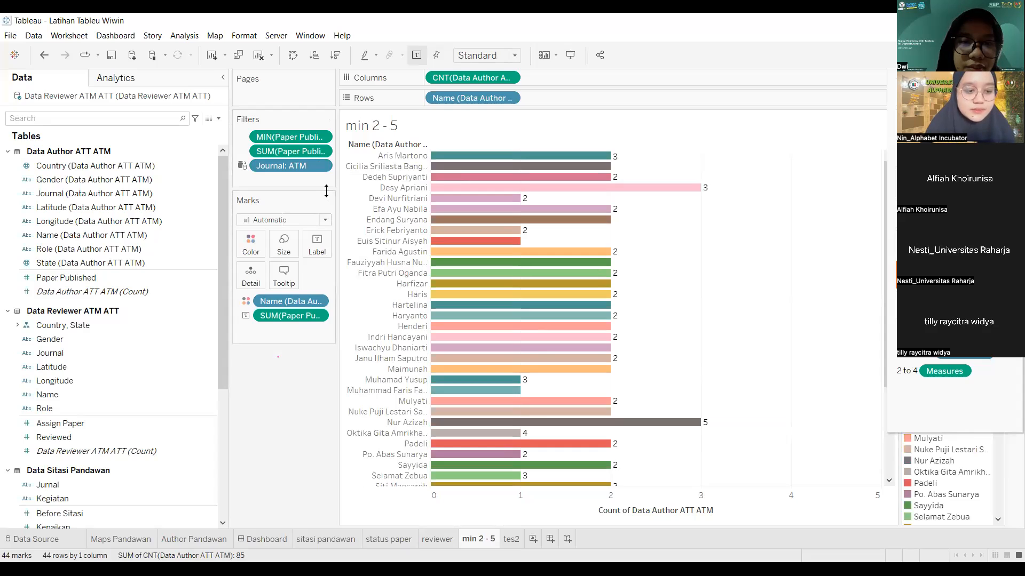
pyautogui.click(321, 151)
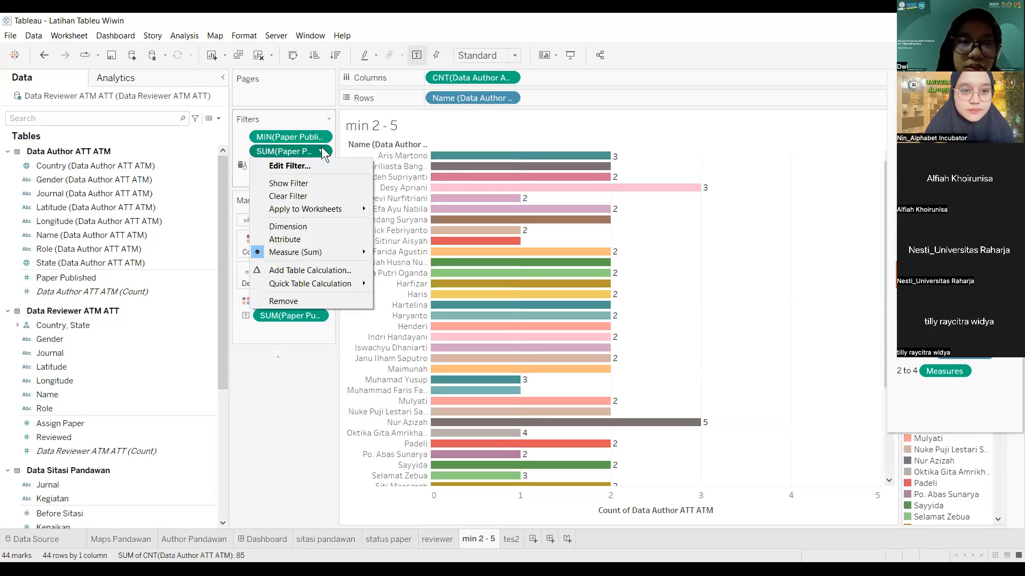
pyautogui.click(323, 301)
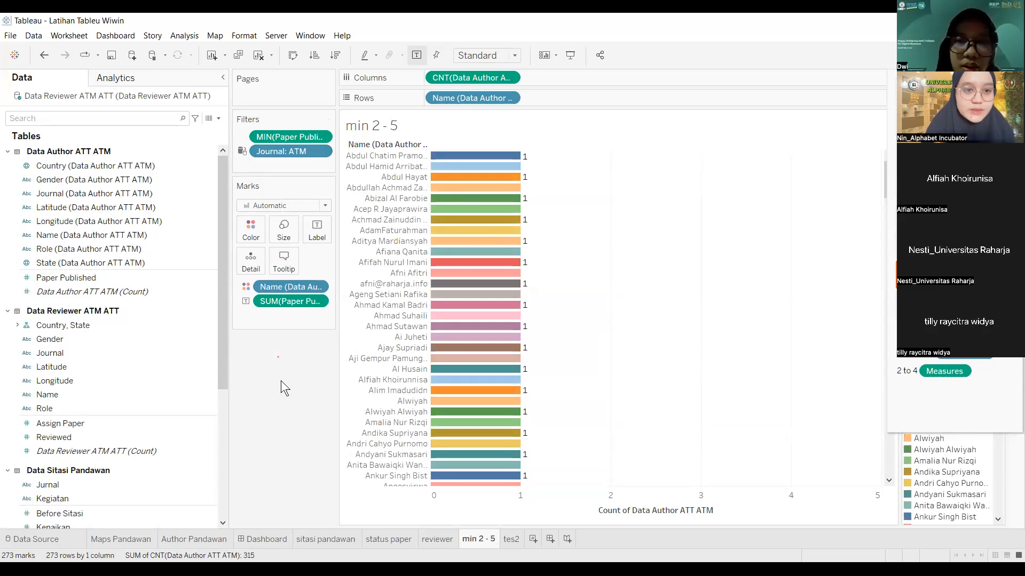
pyautogui.click(321, 151)
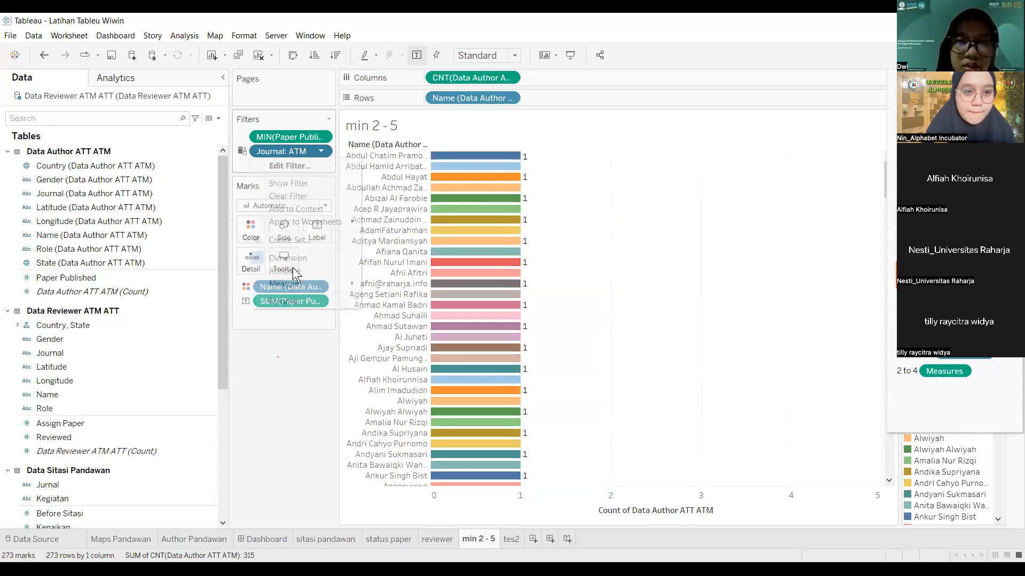
pyautogui.click(299, 302)
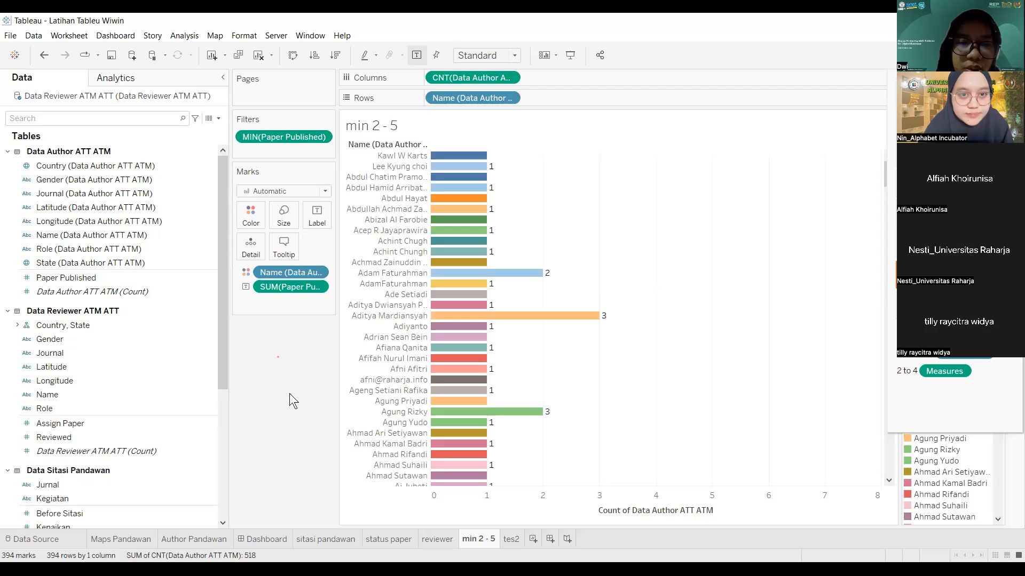
pyautogui.click(318, 288)
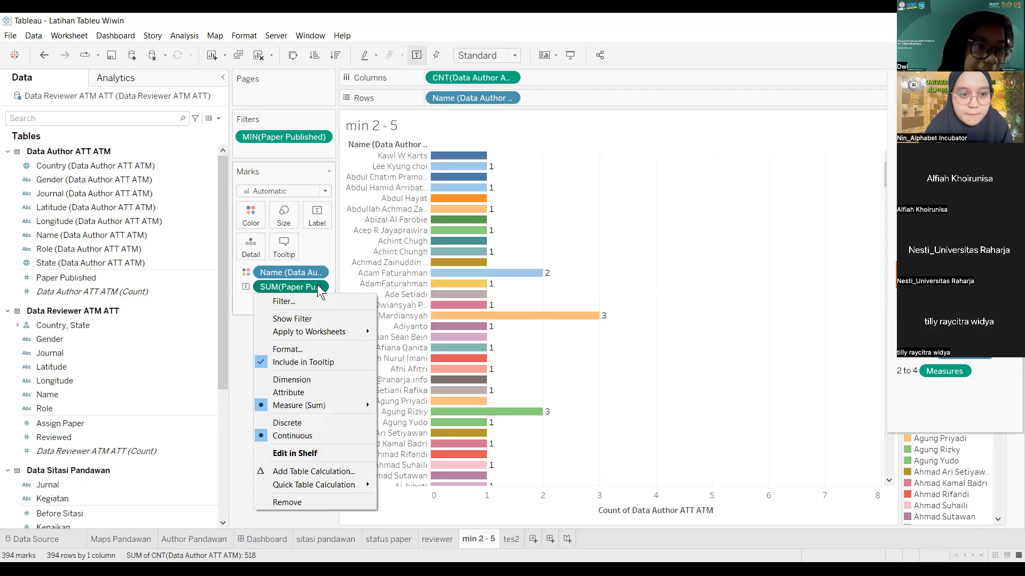
pyautogui.click(237, 328)
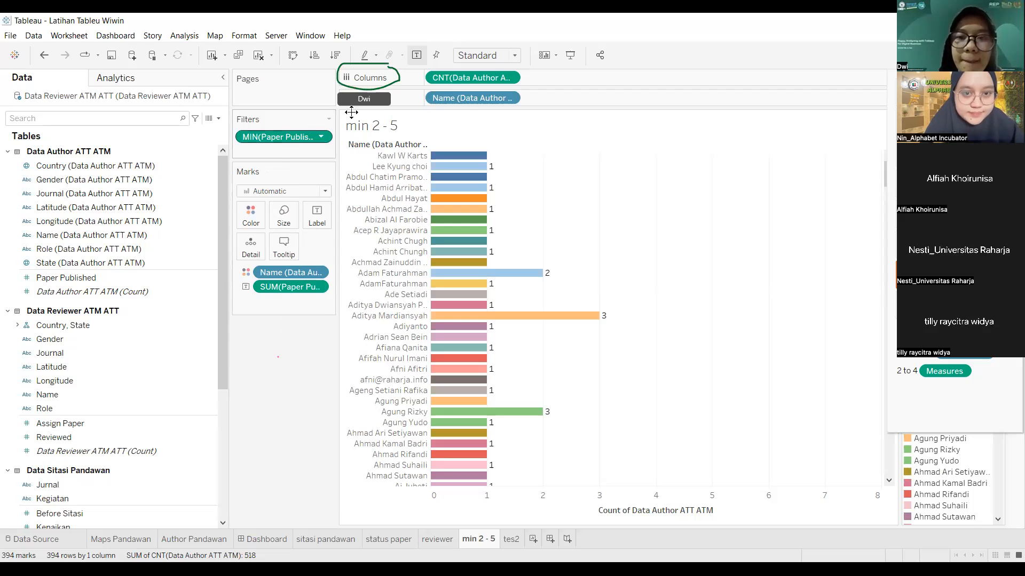
# Step: Replace CNT(Data Author) on Columns with Paper Published so bars show each author's total
pyautogui.click(509, 78)
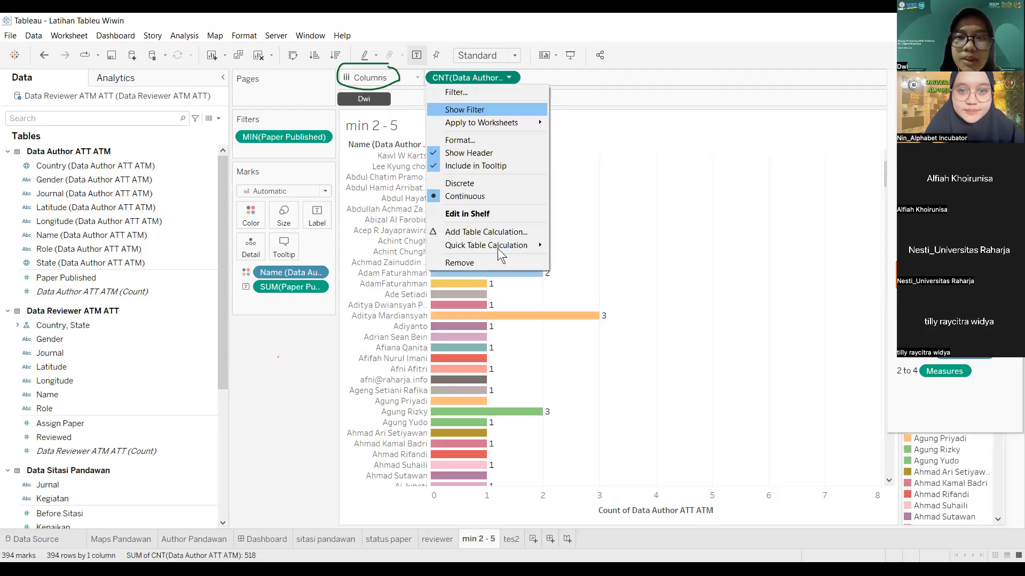
pyautogui.press('Return')
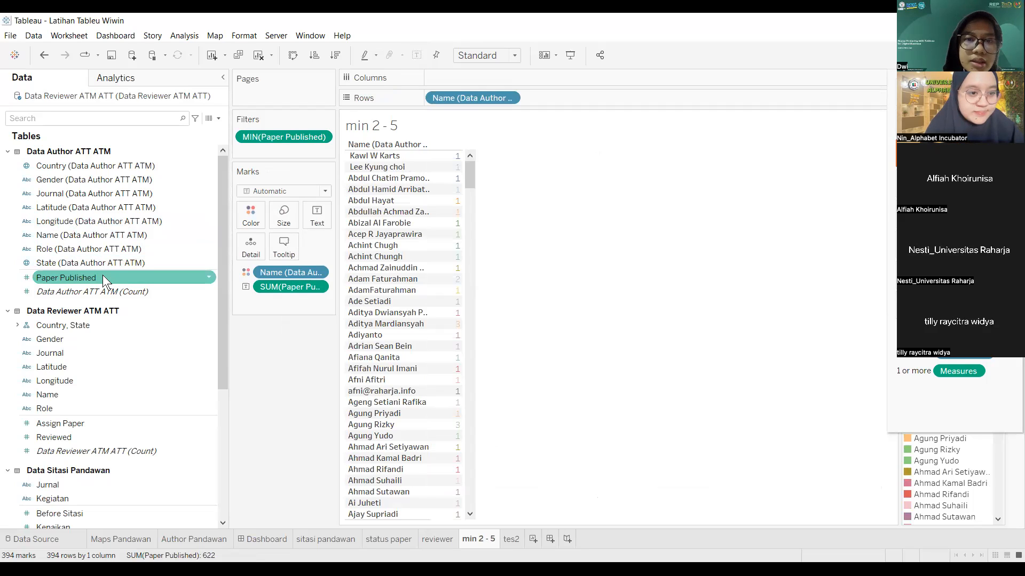
pyautogui.moveTo(102, 274); pyautogui.dragTo(325, 251)
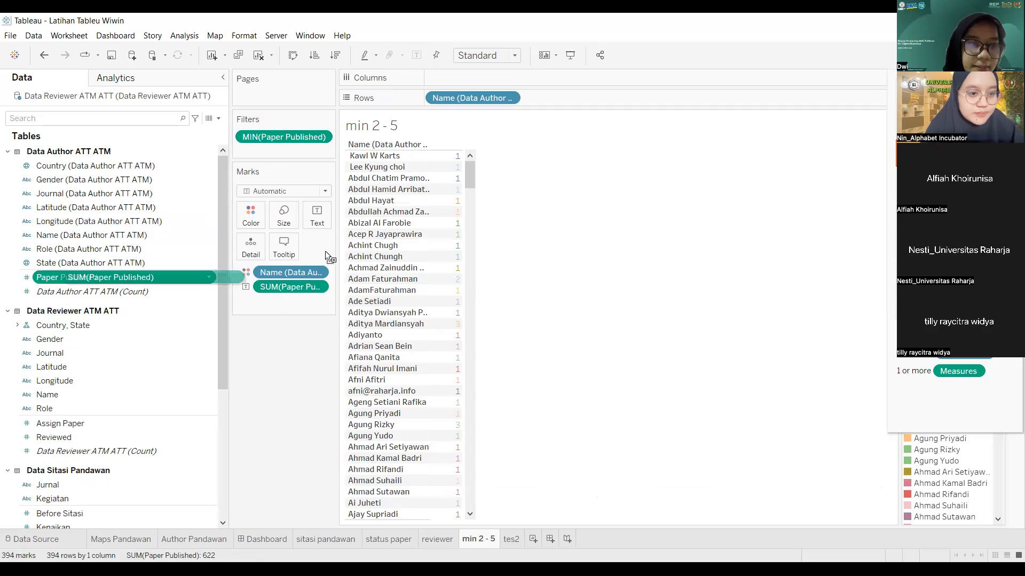
pyautogui.moveTo(489, 75); pyautogui.dragTo(489, 74)
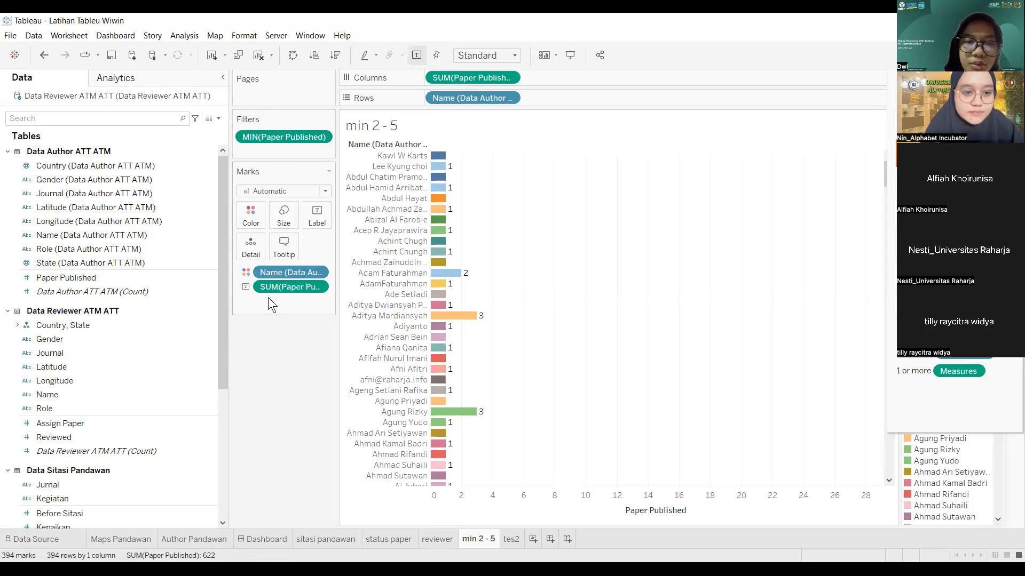
# Step: Remove the Paper Published bar labels and take Paper Published off the Columns shelf
pyautogui.rightClick(318, 284)
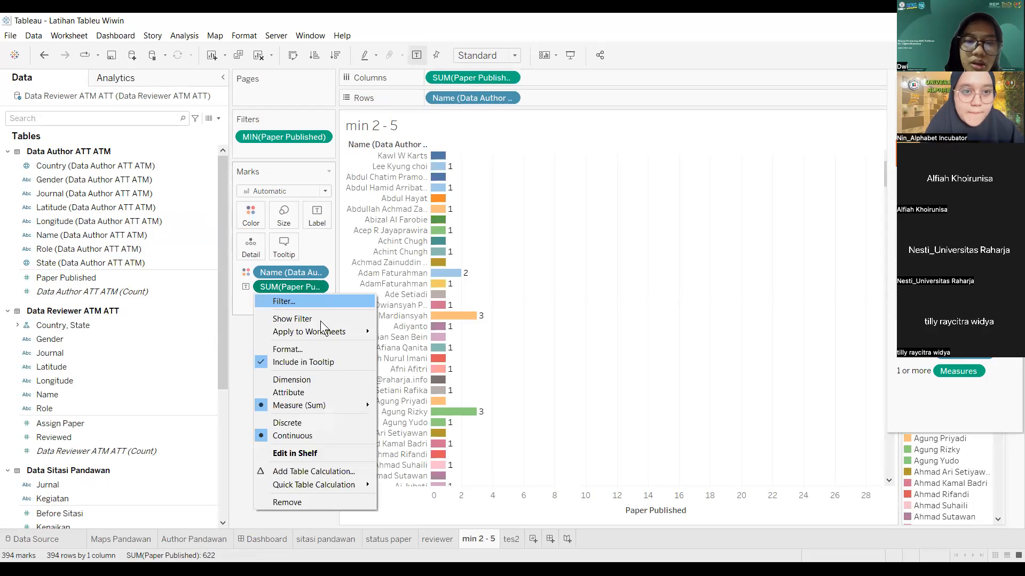
pyautogui.click(314, 279)
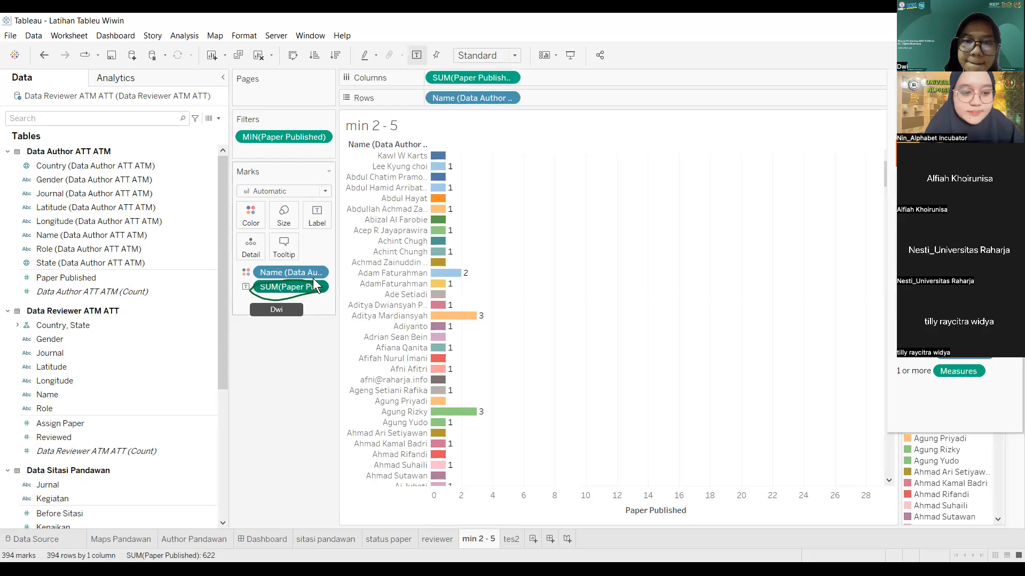
pyautogui.click(317, 287)
pyautogui.click(303, 507)
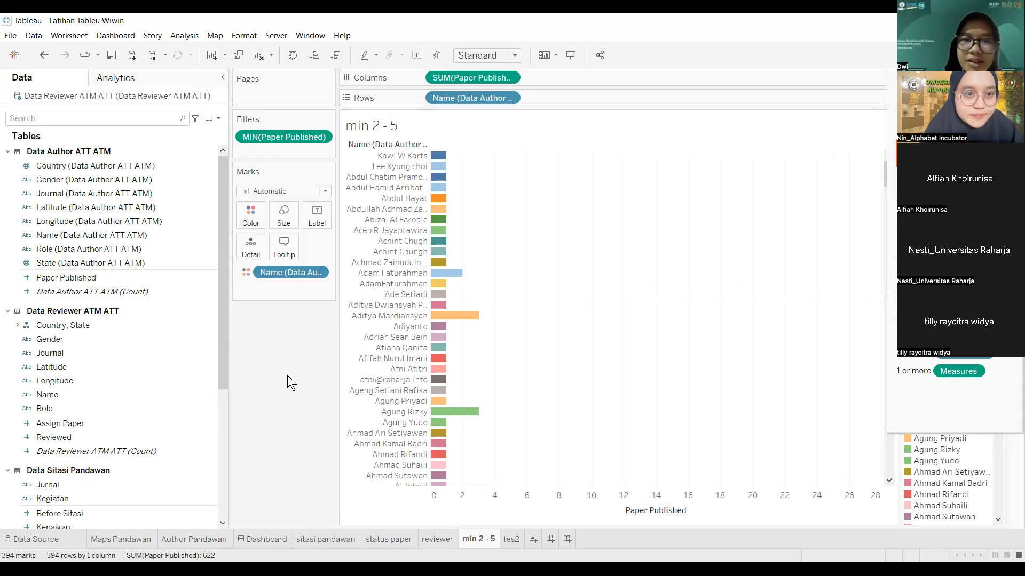
pyautogui.click(510, 79)
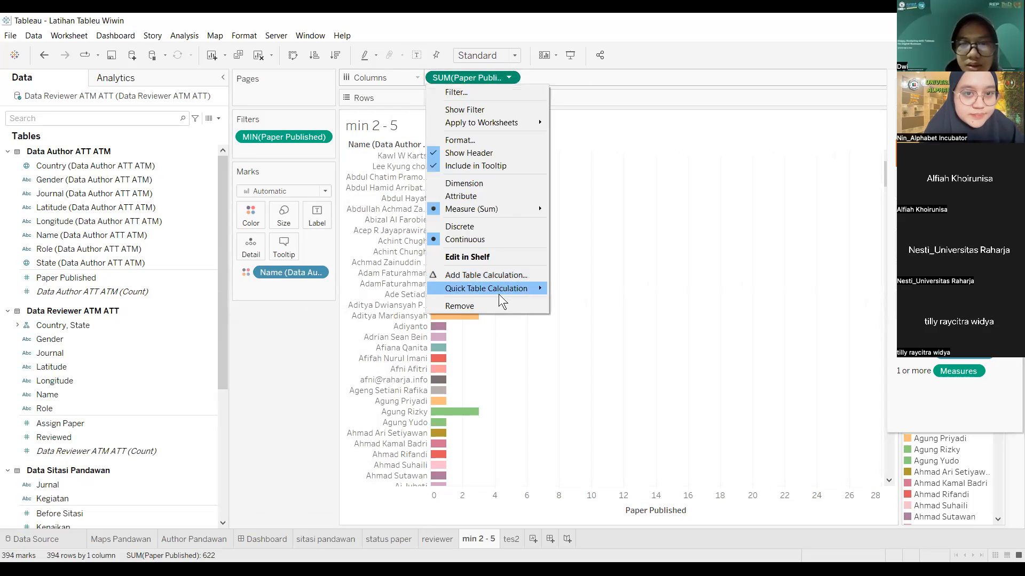
pyautogui.click(498, 301)
# Step: Remove the author Name rows, the MIN(Paper Published) filter and the Name colour field
pyautogui.click(509, 98)
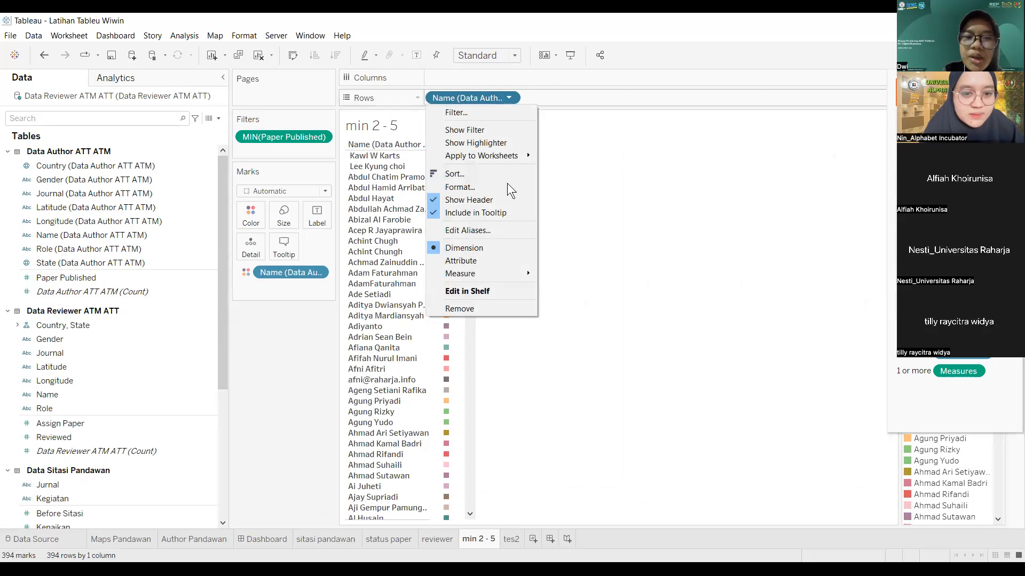
pyautogui.click(495, 309)
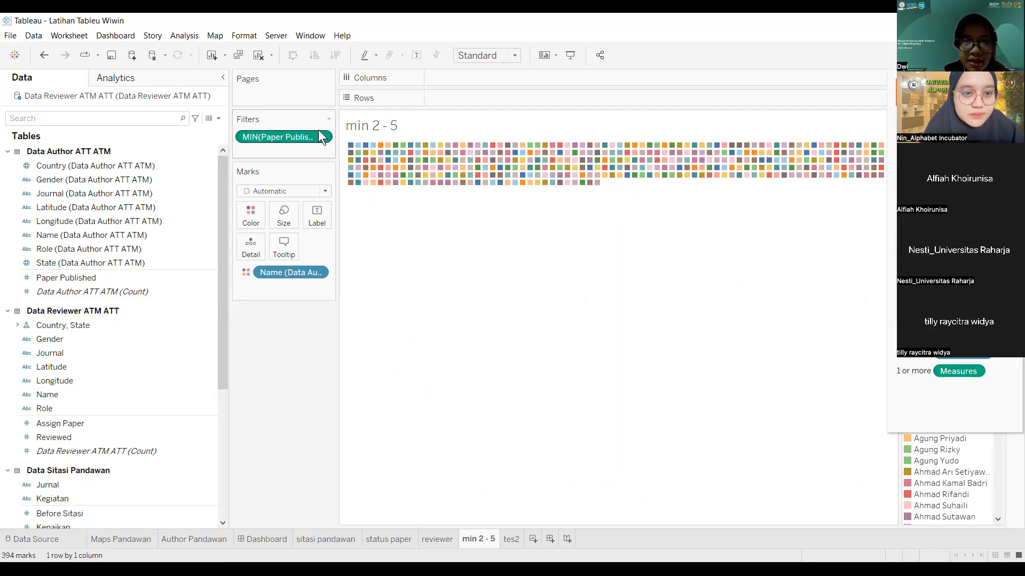
pyautogui.click(320, 136)
pyautogui.click(306, 286)
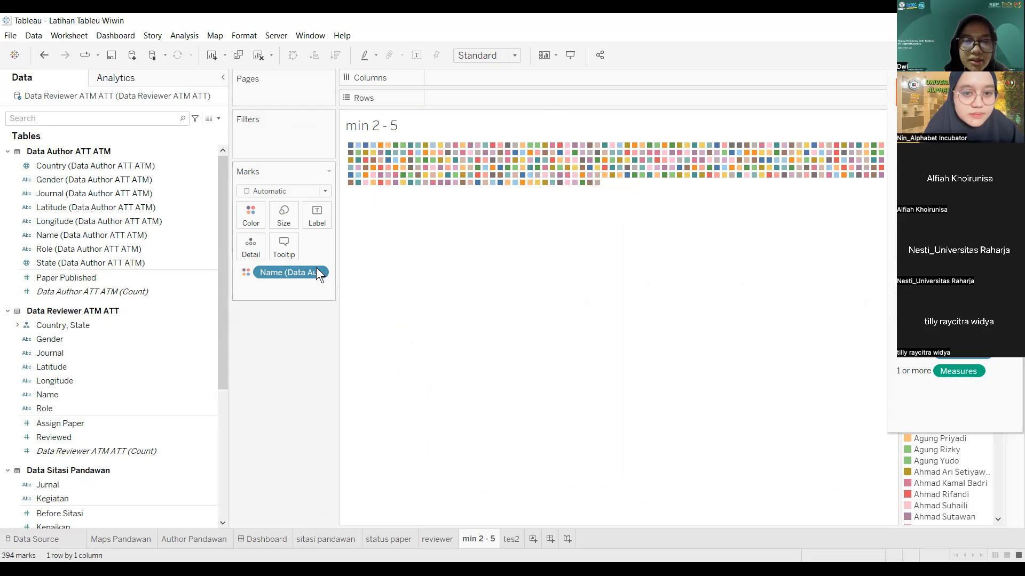
pyautogui.click(318, 272)
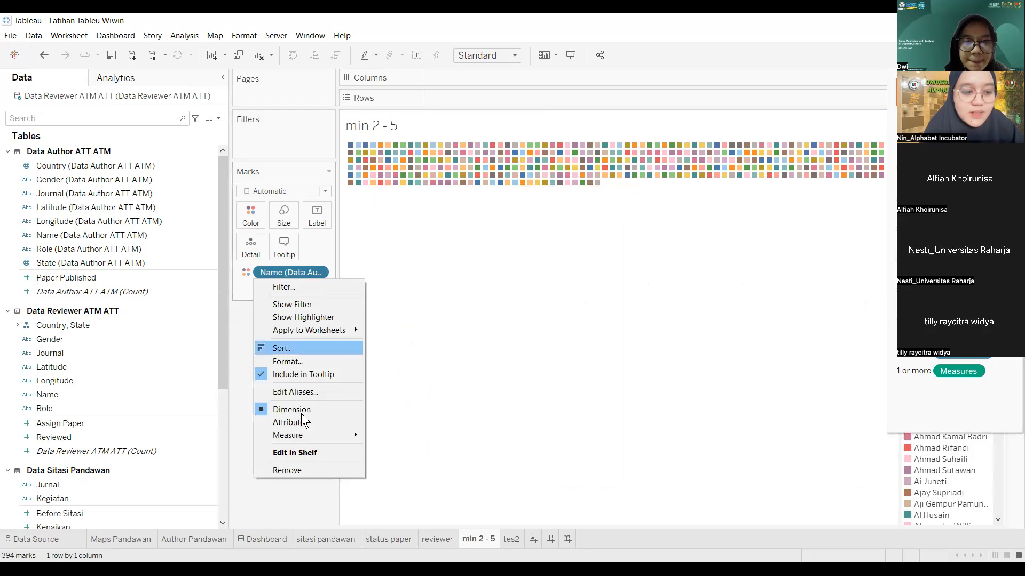
pyautogui.click(300, 467)
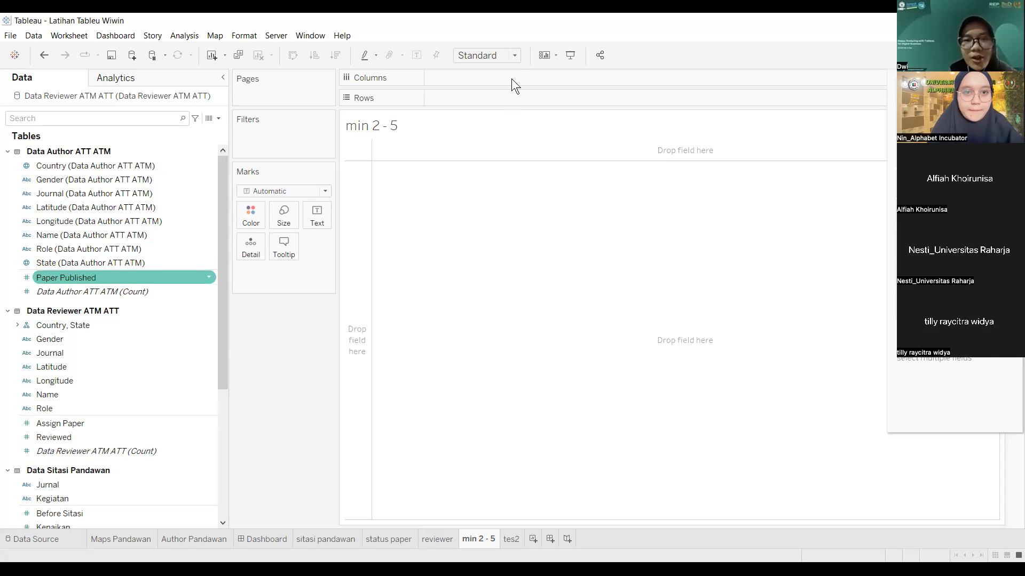
# Step: Put Paper Published on Columns and Name on Rows and Color for per-author bars
pyautogui.moveTo(511, 78); pyautogui.dragTo(512, 78)
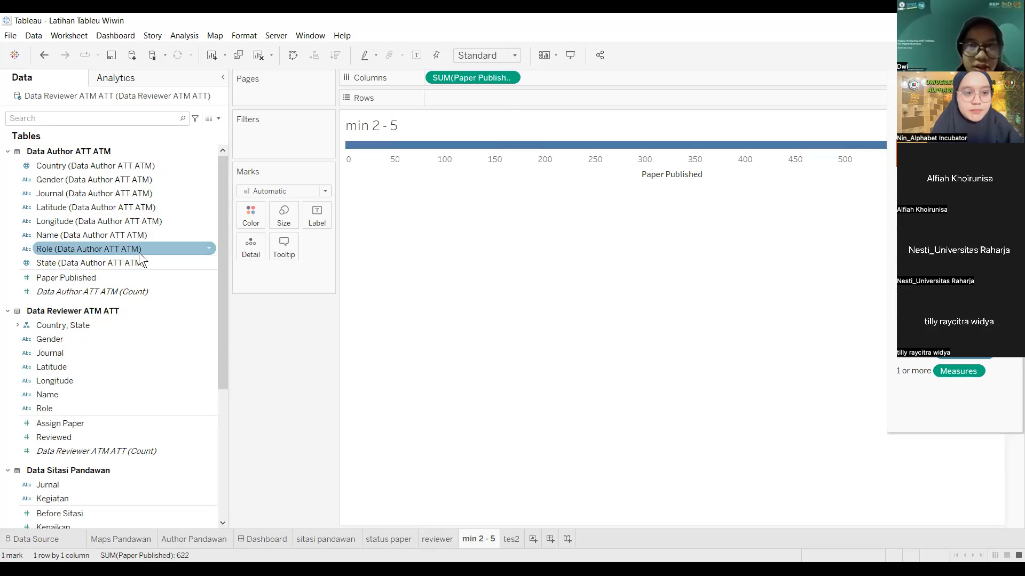
pyautogui.click(132, 236)
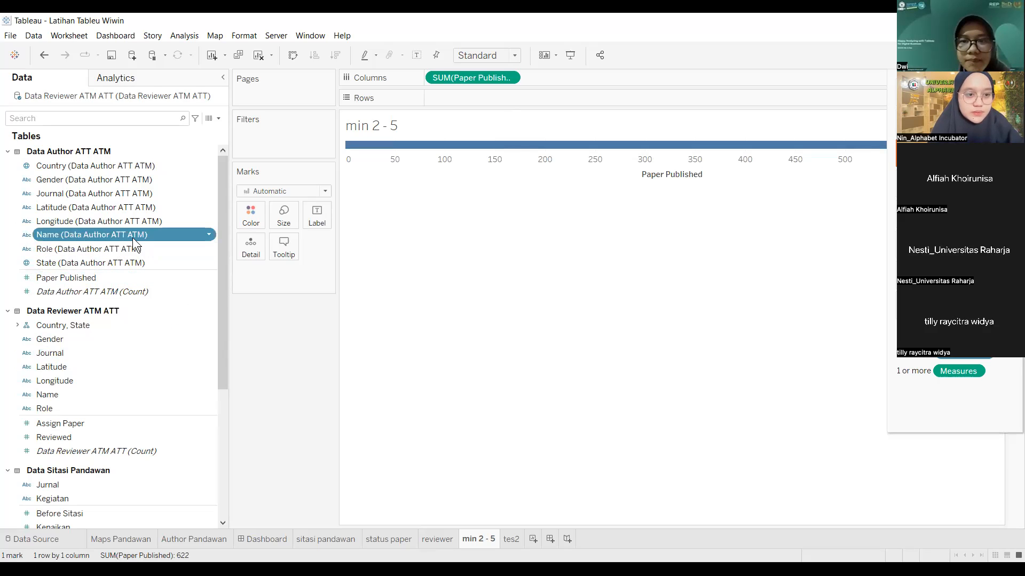
pyautogui.moveTo(506, 91); pyautogui.dragTo(506, 92)
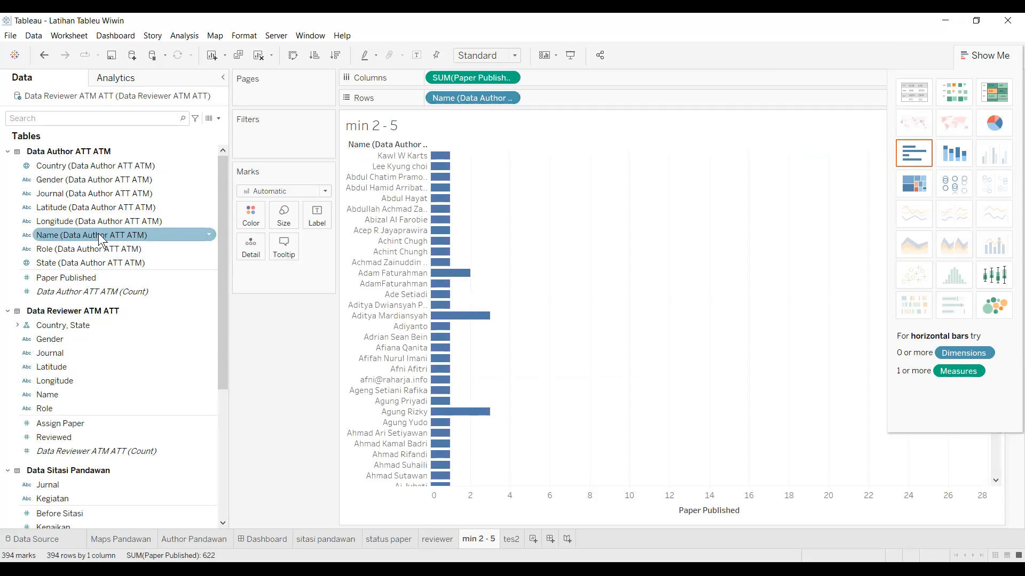
pyautogui.moveTo(241, 223); pyautogui.dragTo(244, 224)
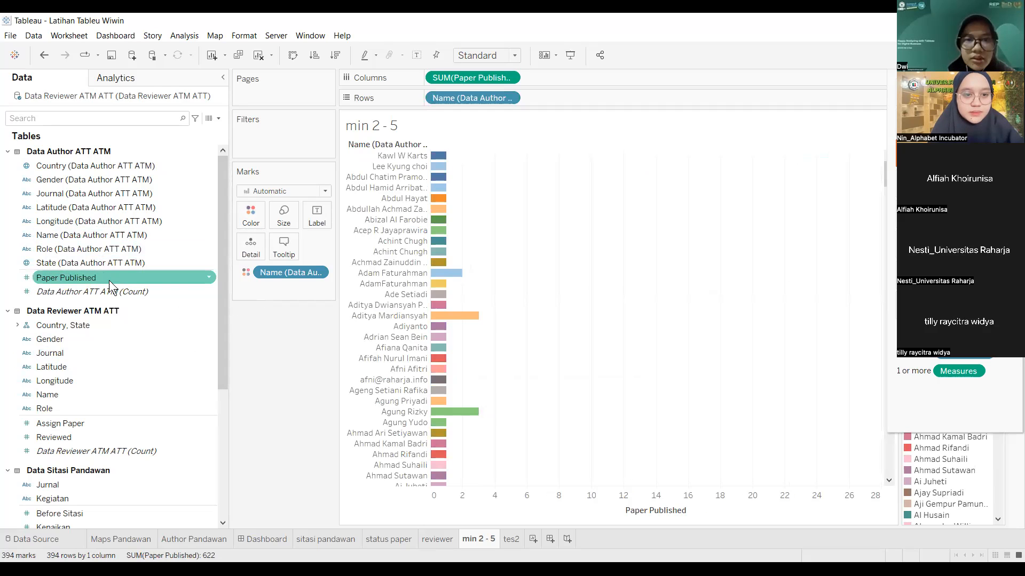
# Step: Add a Minimum Paper Published filter ranging 2 to 5, leaving eight author bars
pyautogui.click(509, 78)
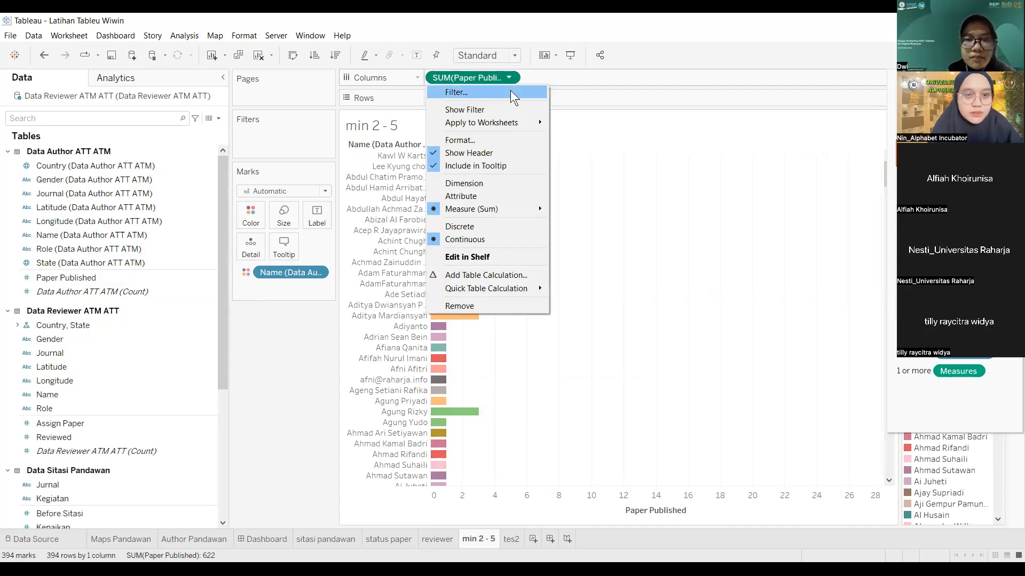
pyautogui.click(510, 92)
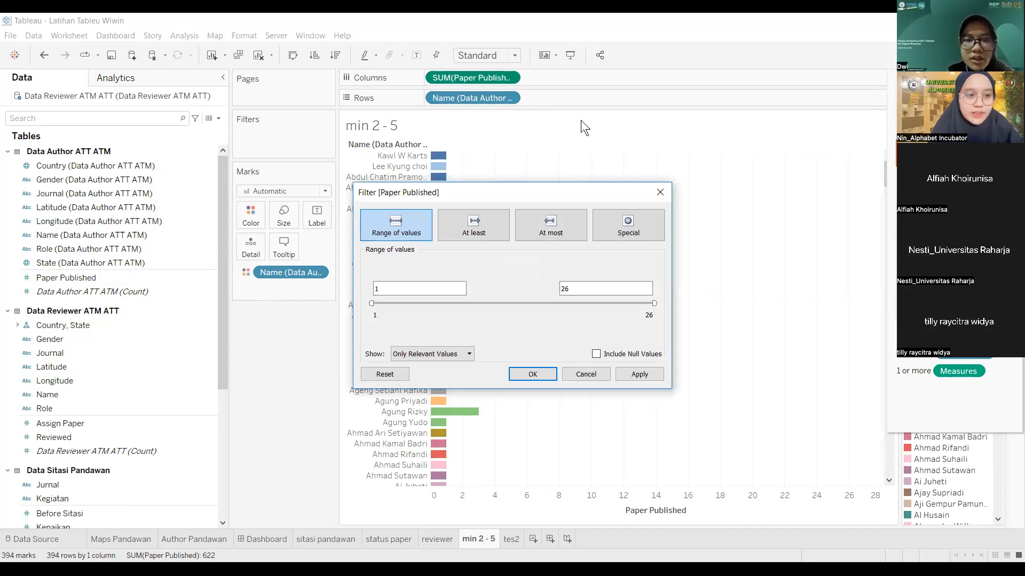
pyautogui.click(663, 187)
pyautogui.click(76, 277)
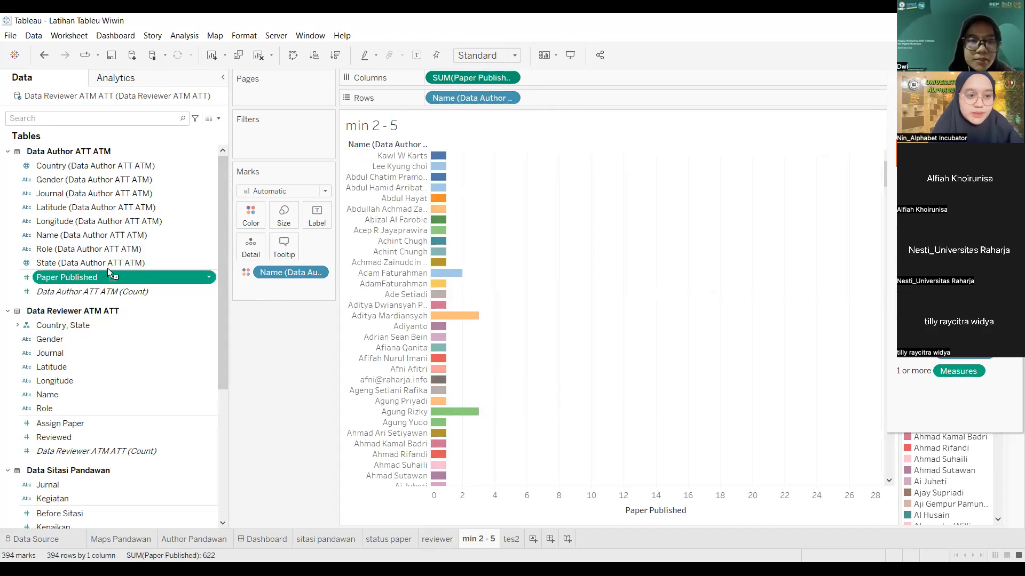
pyautogui.moveTo(273, 136); pyautogui.dragTo(272, 137)
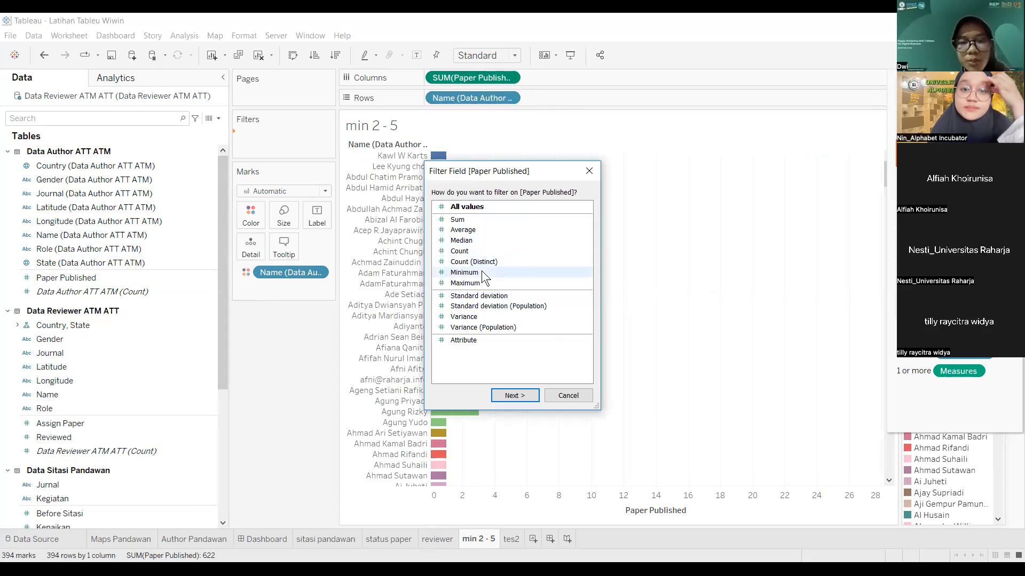
pyautogui.click(482, 272)
pyautogui.click(524, 395)
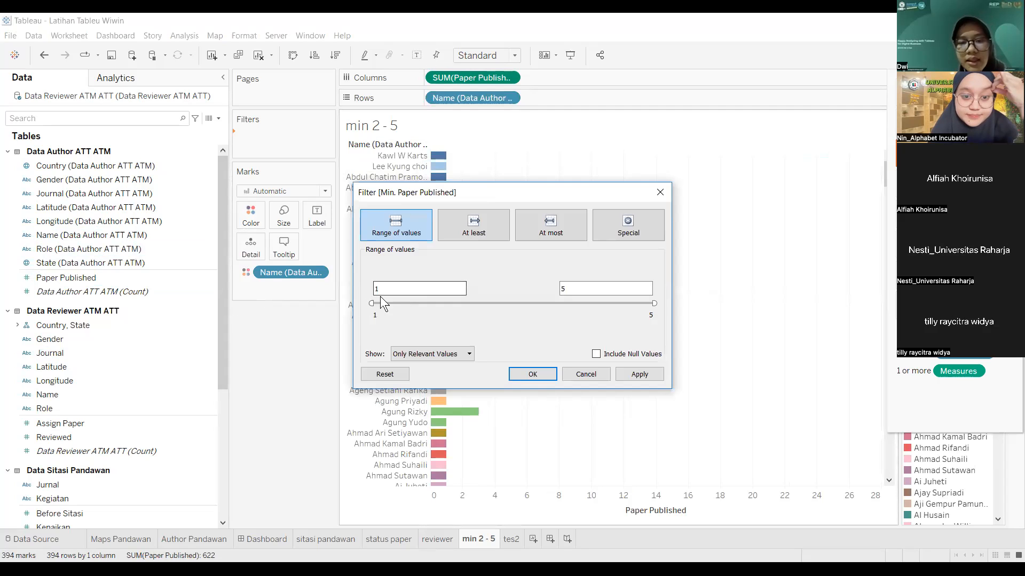
pyautogui.write('2')
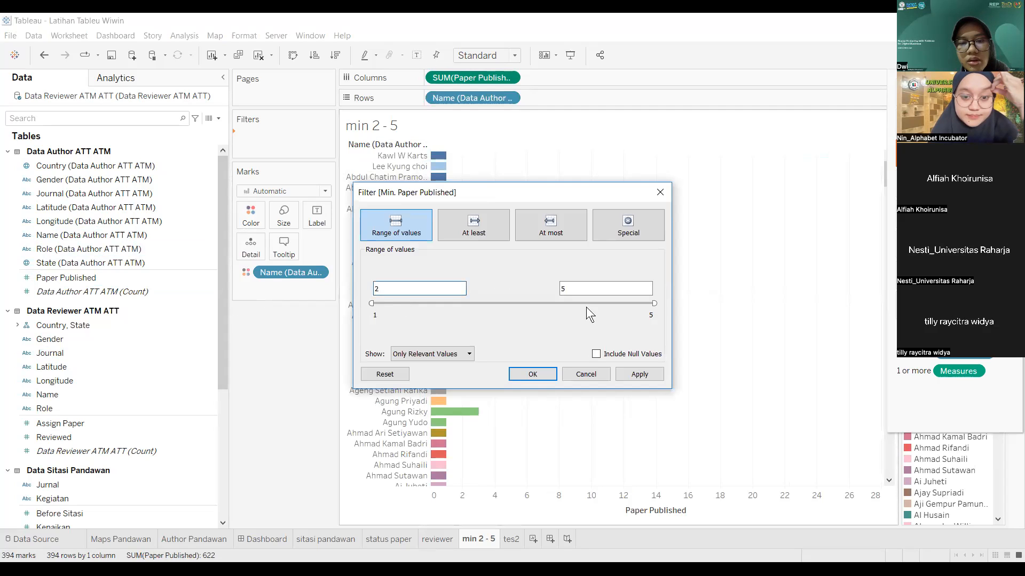
pyautogui.click(633, 373)
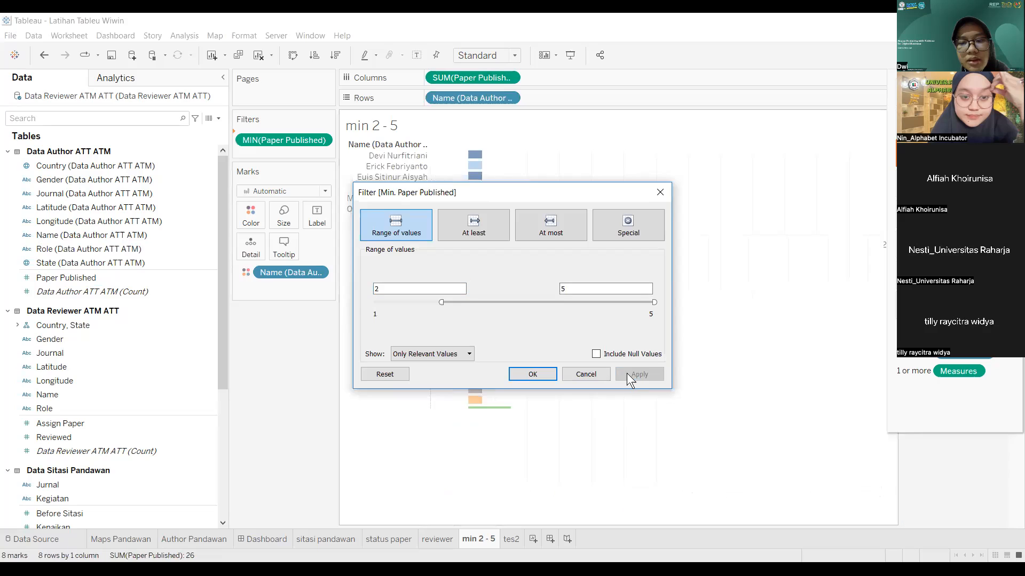
pyautogui.click(532, 374)
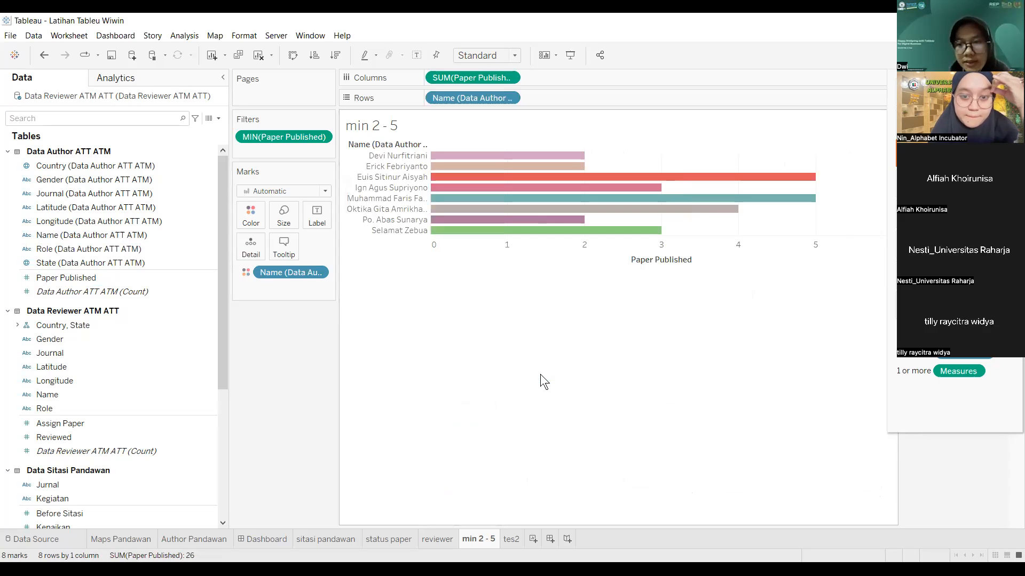
# Step: Switch to the tes2 sheet
pyautogui.click(512, 539)
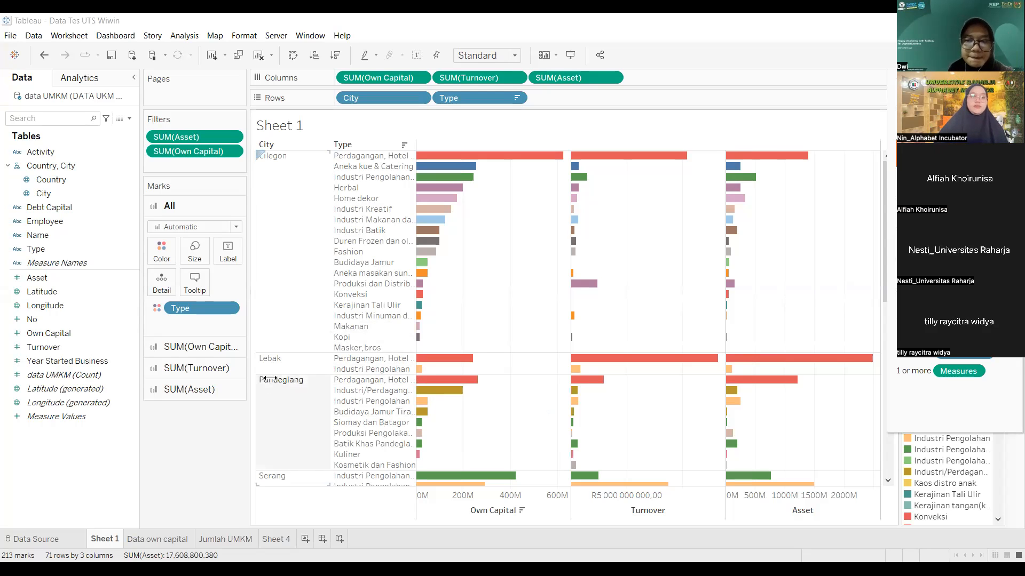
# Step: Flip through the Data own capital, Jumlah UMKM and Sheet 4 sheets, ending on Data own capital's Asset-by-city chart
pyautogui.click(163, 538)
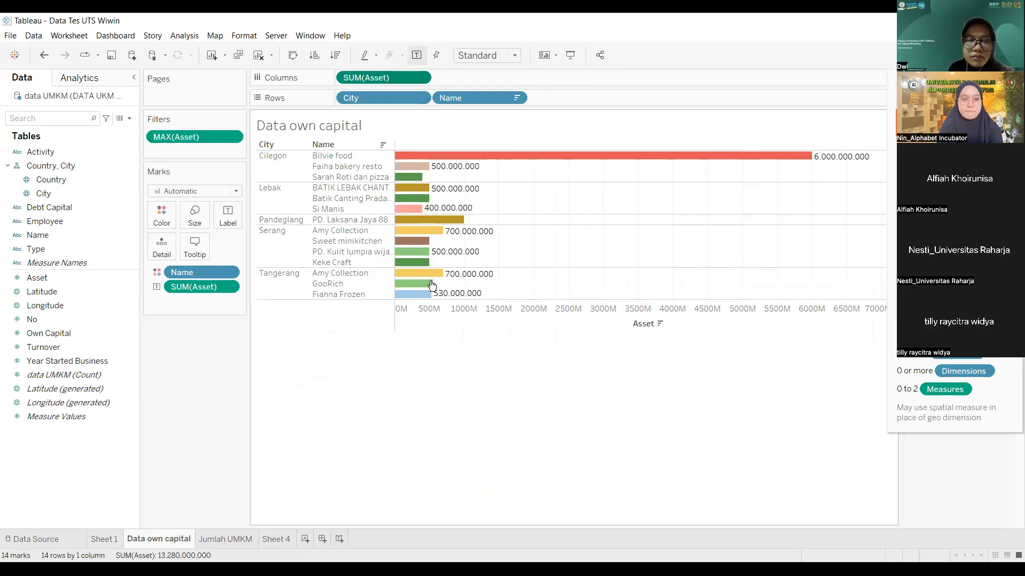
pyautogui.click(230, 538)
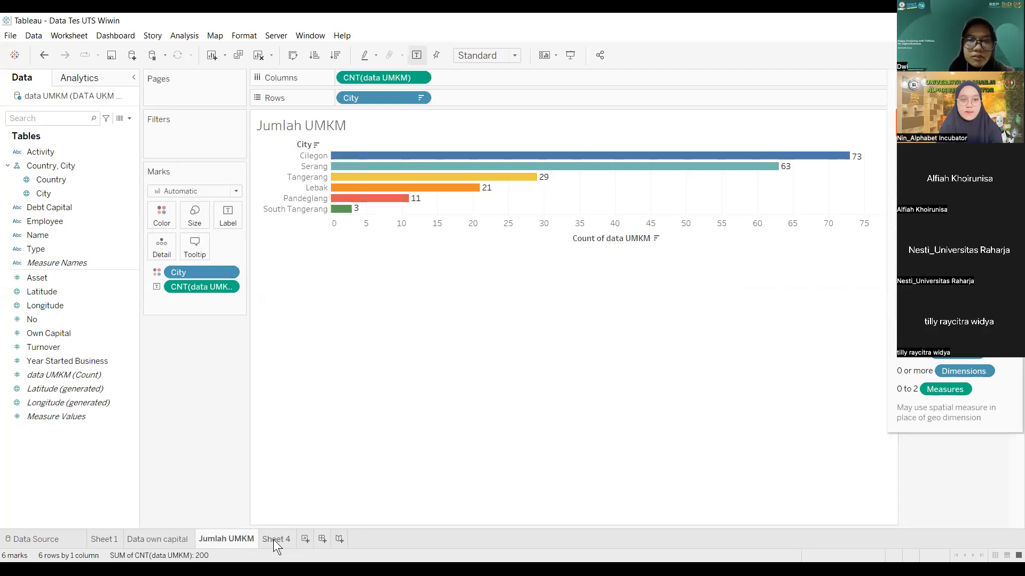
pyautogui.click(273, 539)
pyautogui.moveTo(240, 538)
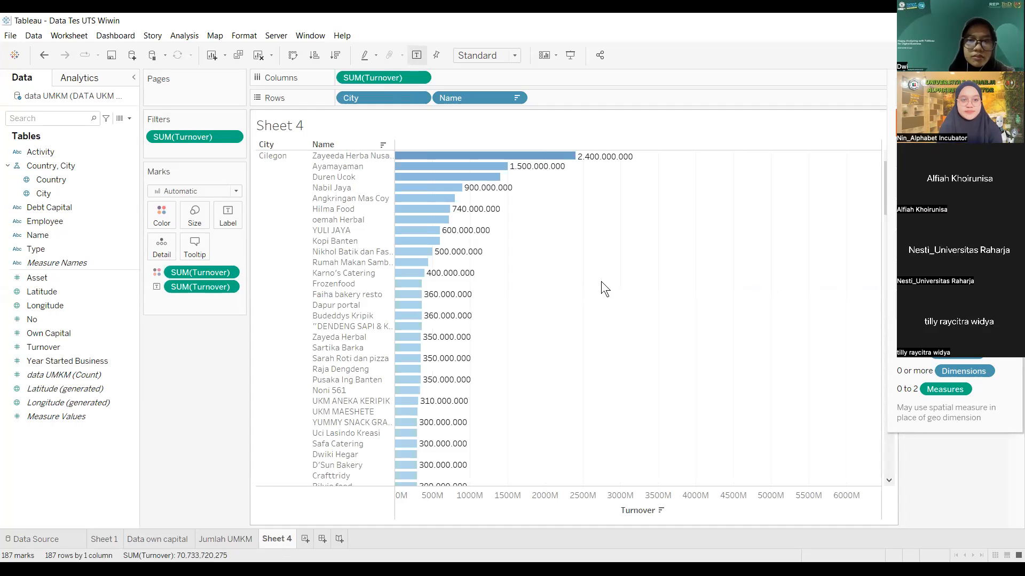
pyautogui.scroll(-10, 634, 299)
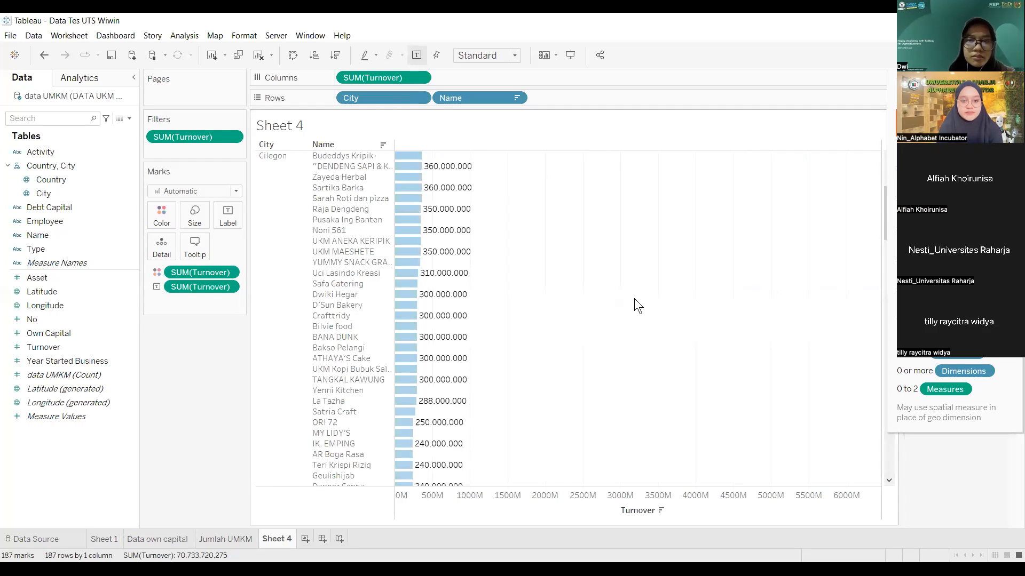
pyautogui.scroll(8, 634, 300)
pyautogui.scroll(2, 634, 300)
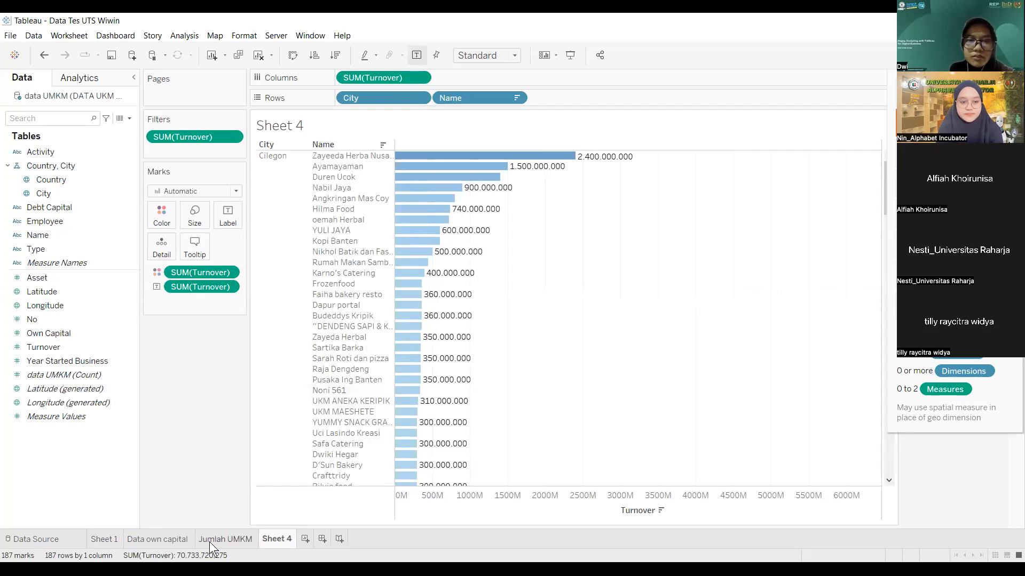
pyautogui.moveTo(209, 542)
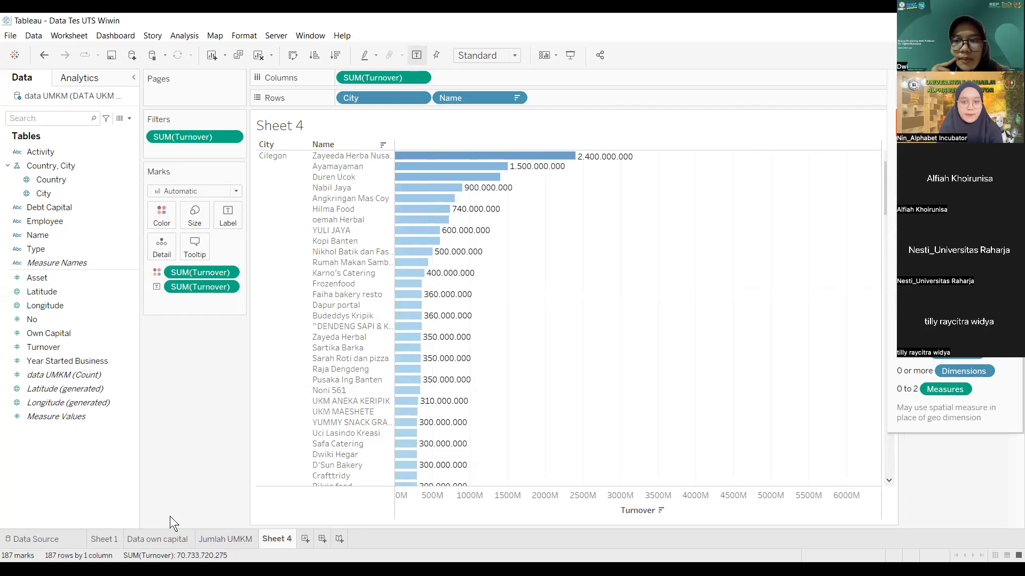
pyautogui.click(216, 542)
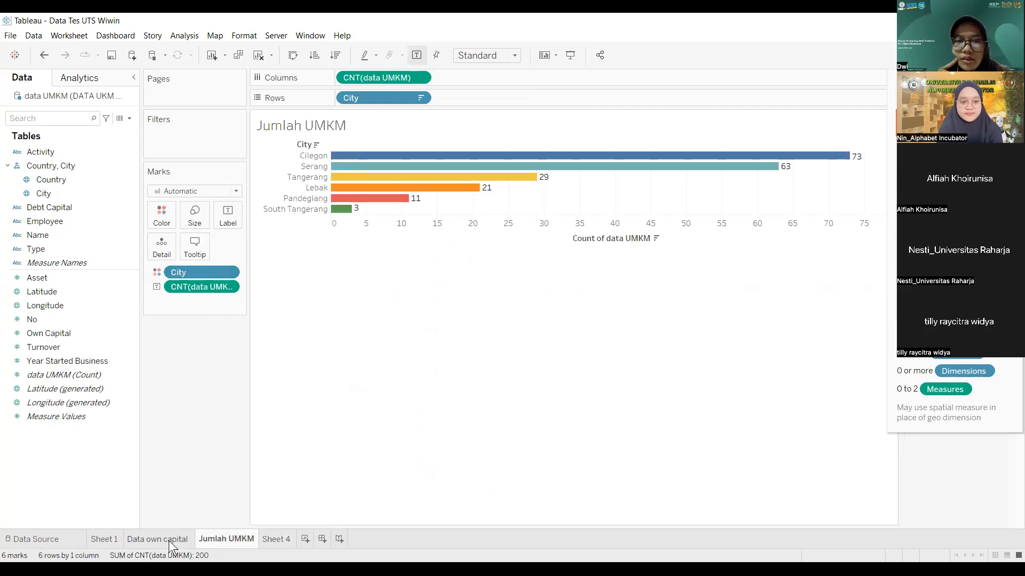
pyautogui.click(169, 540)
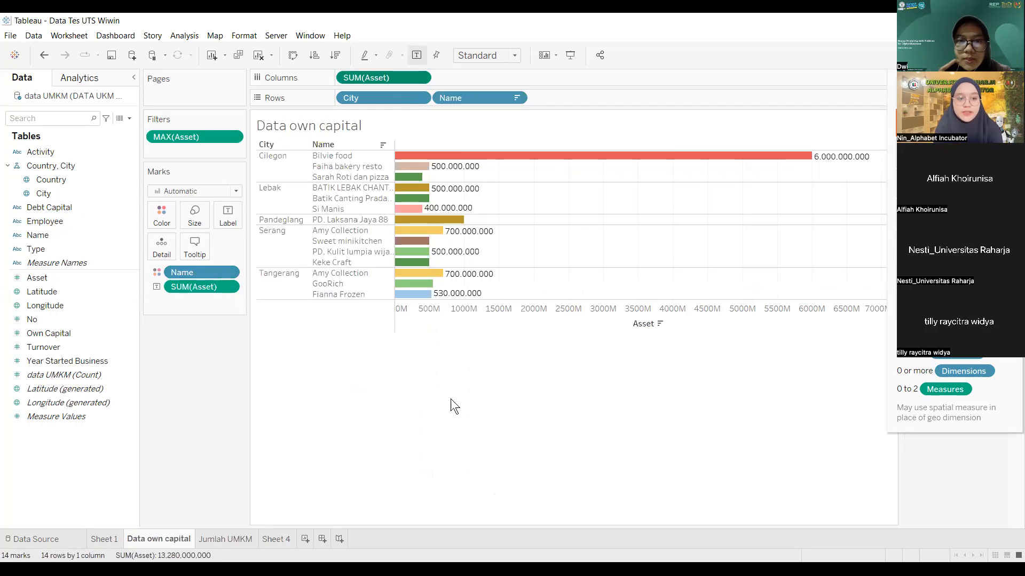